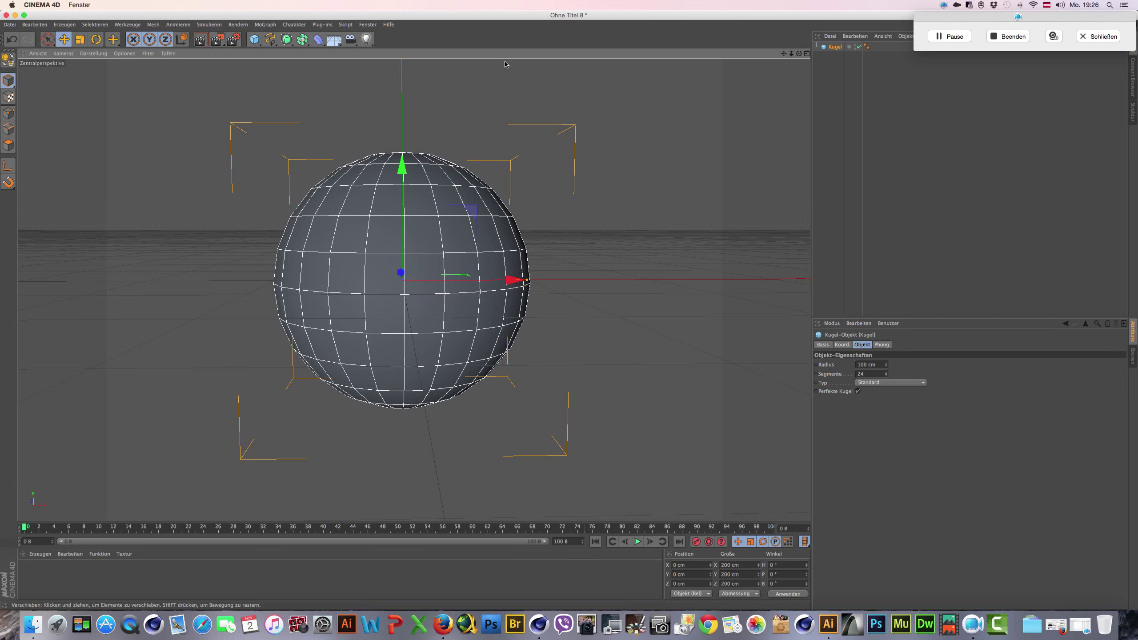
Step: Replace the old sphere with a fresh default Kugel, then zoom out and orbit to view it
{"action": "key", "text": "Delete"}
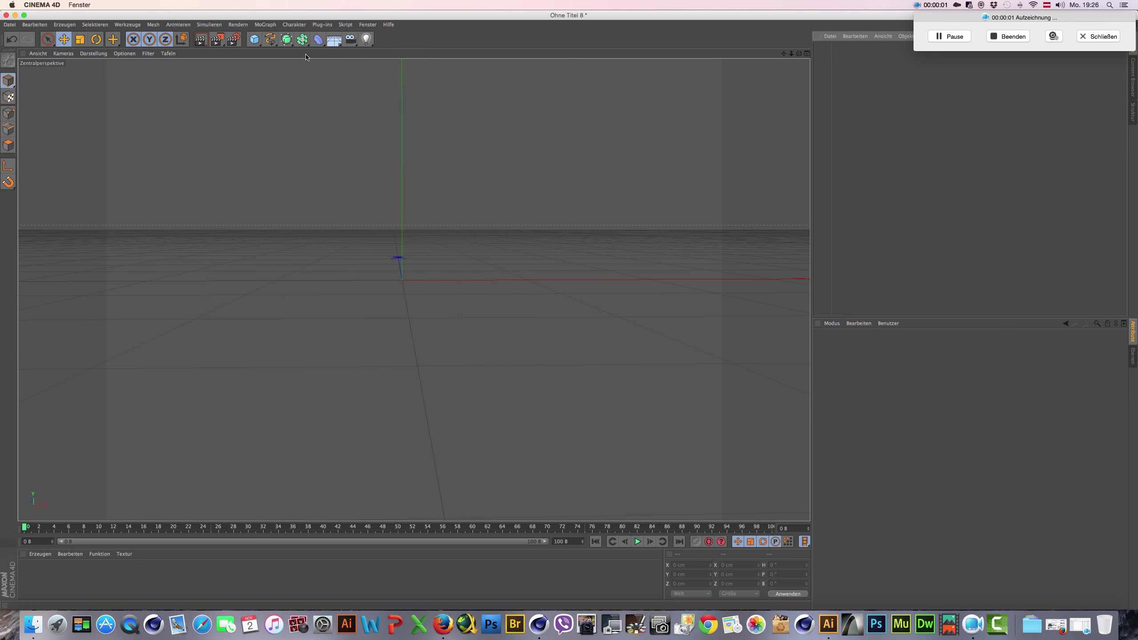
{"action": "left_click_drag", "start_coordinate": [254, 39], "coordinate": [515, 69]}
{"action": "scroll", "coordinate": [386, 303], "scroll_direction": "down", "scroll_amount": 2}
{"action": "scroll", "coordinate": [392, 300], "scroll_direction": "down", "scroll_amount": 2}
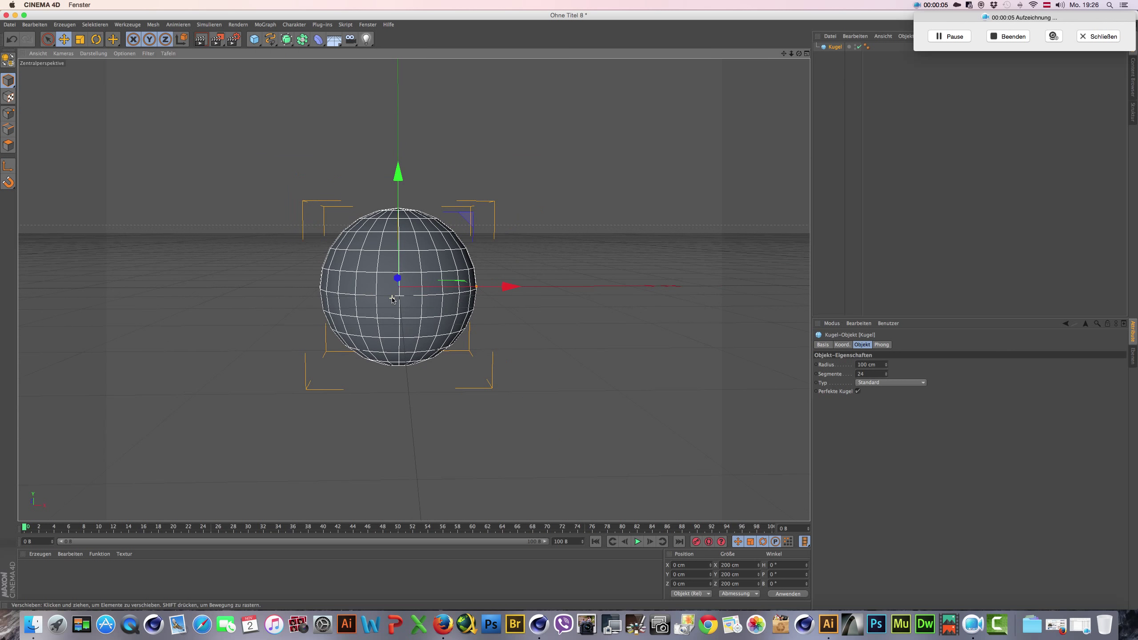
{"action": "left_click_drag", "start_coordinate": [420, 397], "coordinate": [419, 404], "text": "alt"}
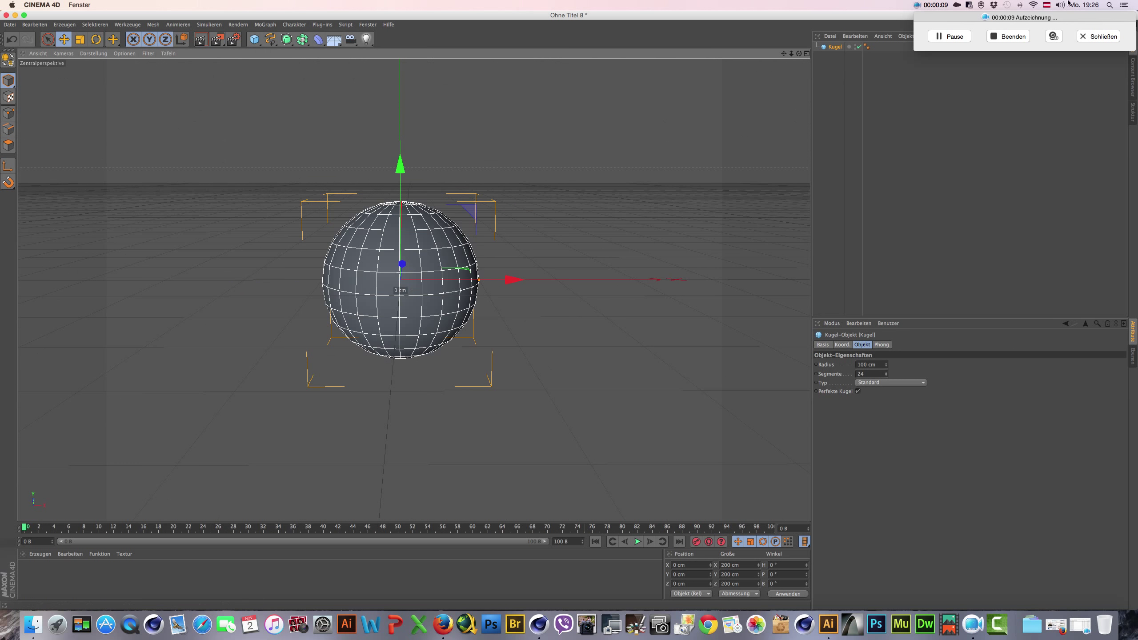
{"action": "left_click_drag", "start_coordinate": [971, 19], "coordinate": [938, 563]}
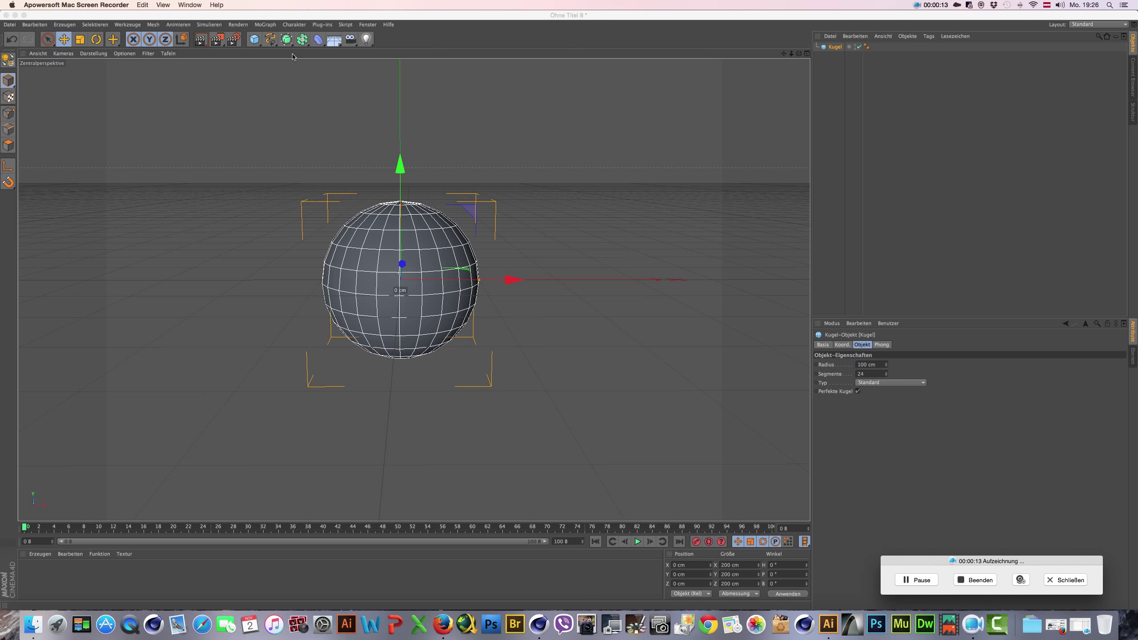
{"action": "left_click", "coordinate": [266, 26]}
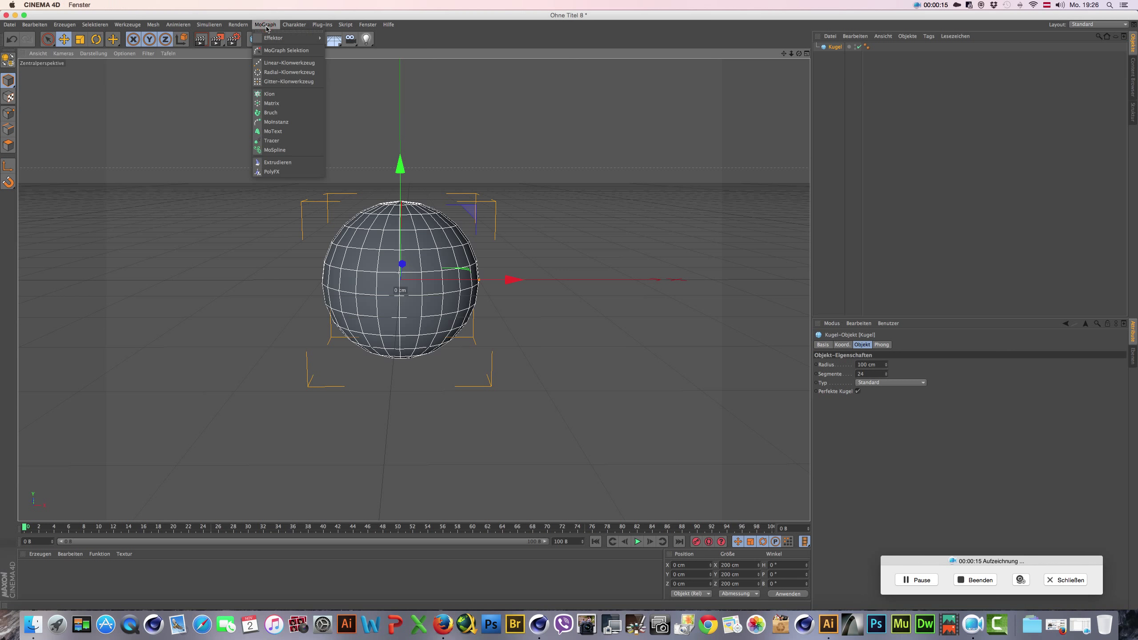
Step: Add a MoText object with centred text alignment and select its placeholder text for replacing with R
{"action": "left_click", "coordinate": [280, 134]}
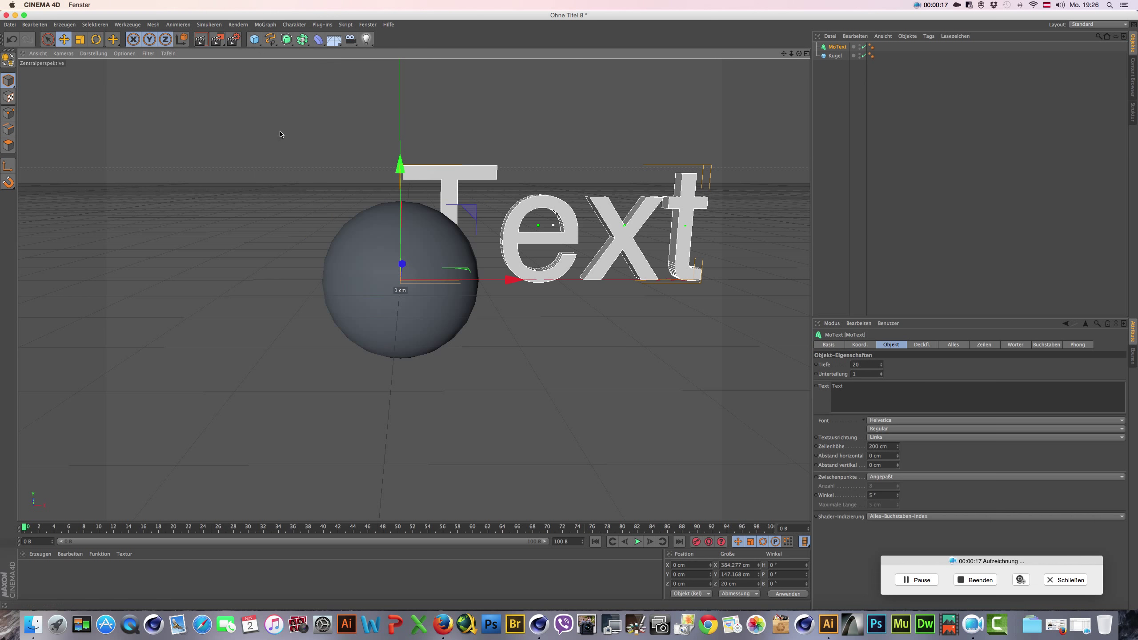
{"action": "left_click", "coordinate": [887, 438]}
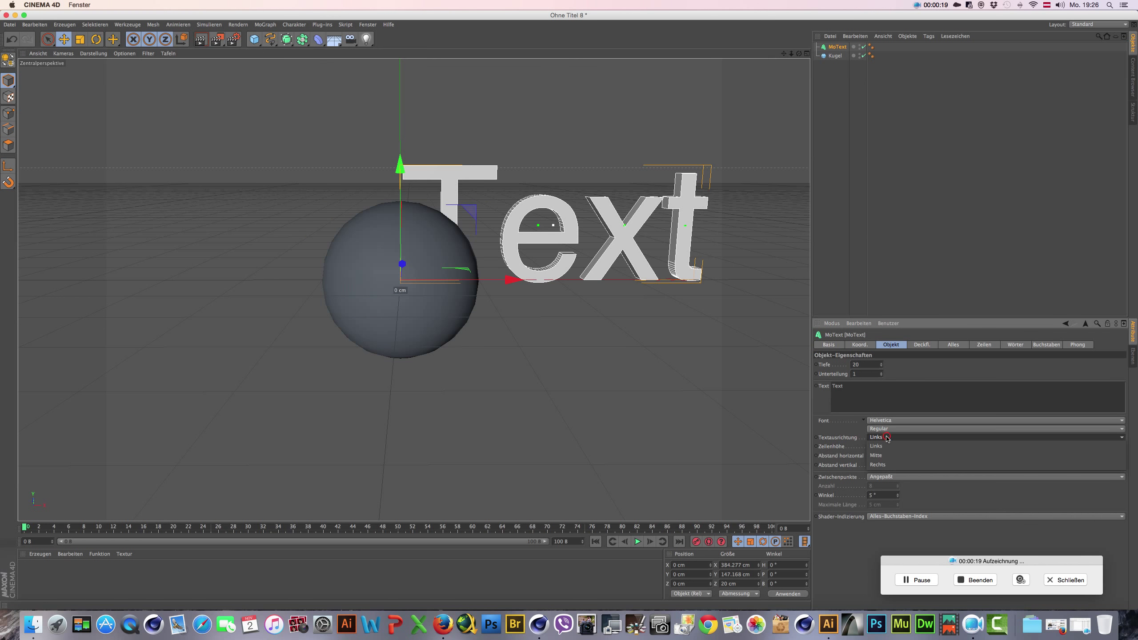
{"action": "left_click", "coordinate": [886, 455]}
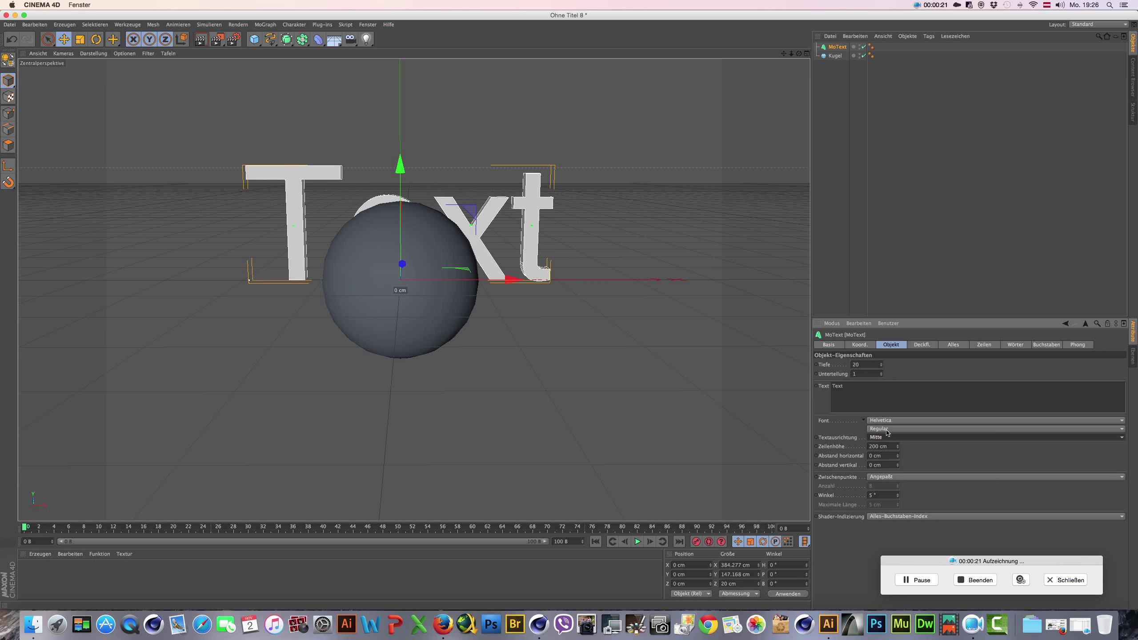
{"action": "left_click", "coordinate": [861, 390]}
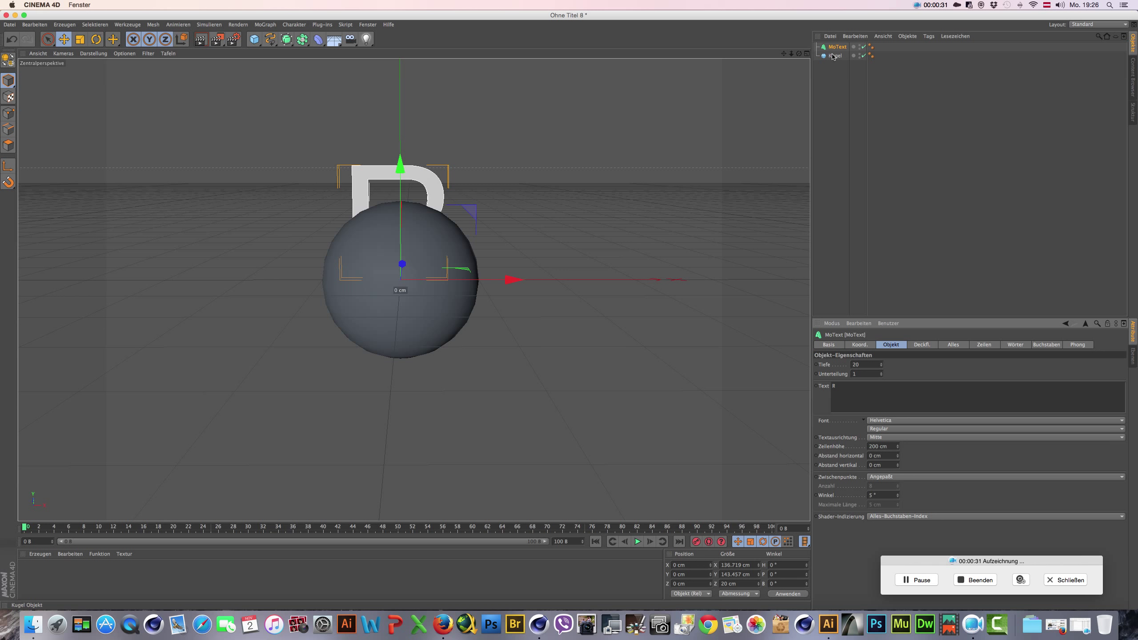
Step: Hide the Kugel in the viewport and orbit to inspect the extruded R's depth
{"action": "left_click", "coordinate": [861, 56]}
{"action": "left_click", "coordinate": [860, 56]}
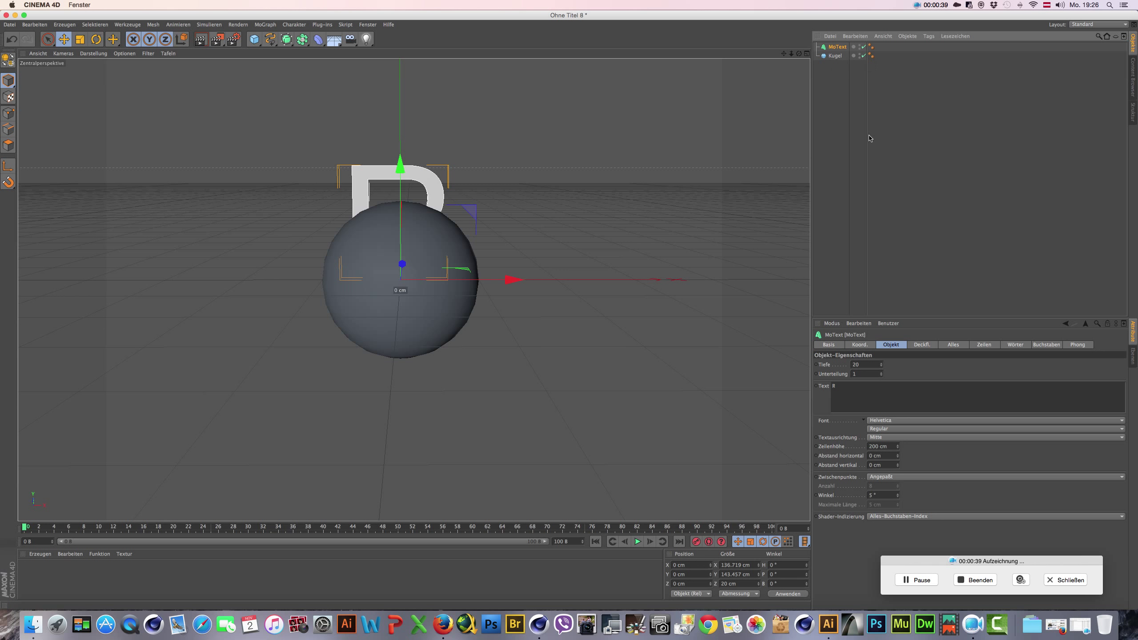
{"action": "left_click", "coordinate": [860, 55]}
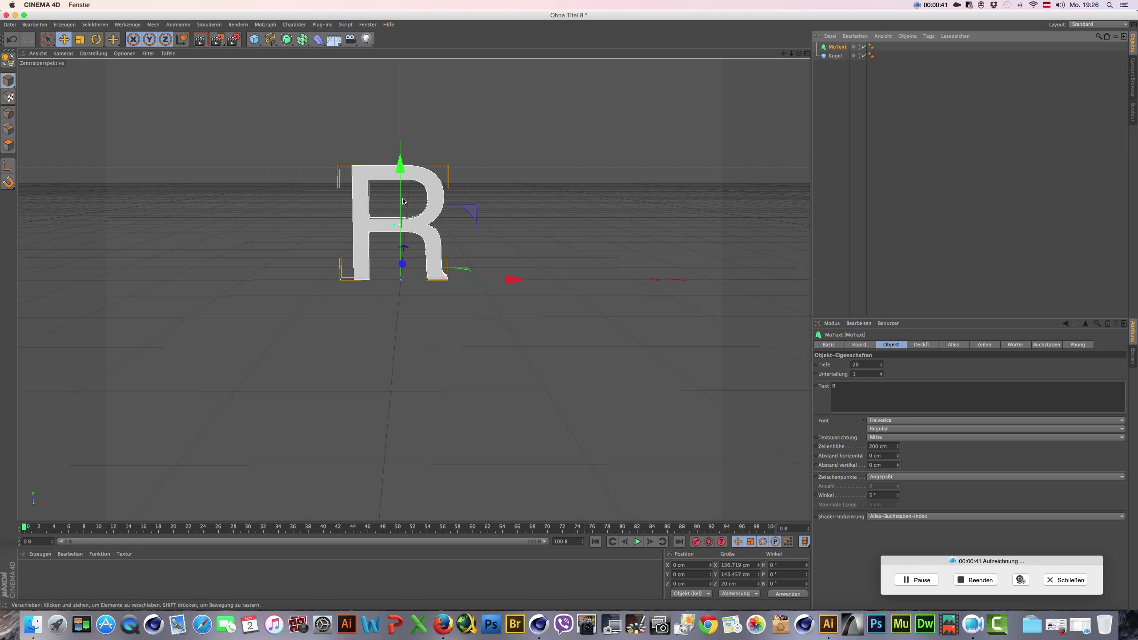
{"action": "scroll", "coordinate": [395, 193], "scroll_direction": "up", "scroll_amount": 5}
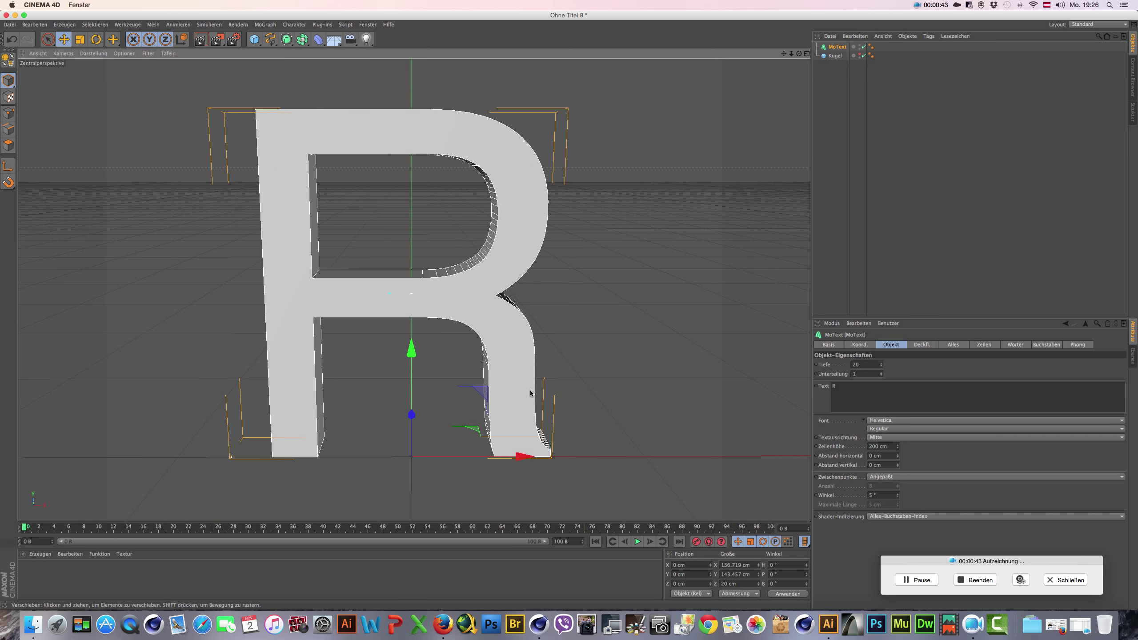
{"action": "scroll", "coordinate": [497, 387], "scroll_direction": "down", "scroll_amount": 5}
{"action": "left_click_drag", "start_coordinate": [414, 287], "coordinate": [397, 338], "text": "alt"}
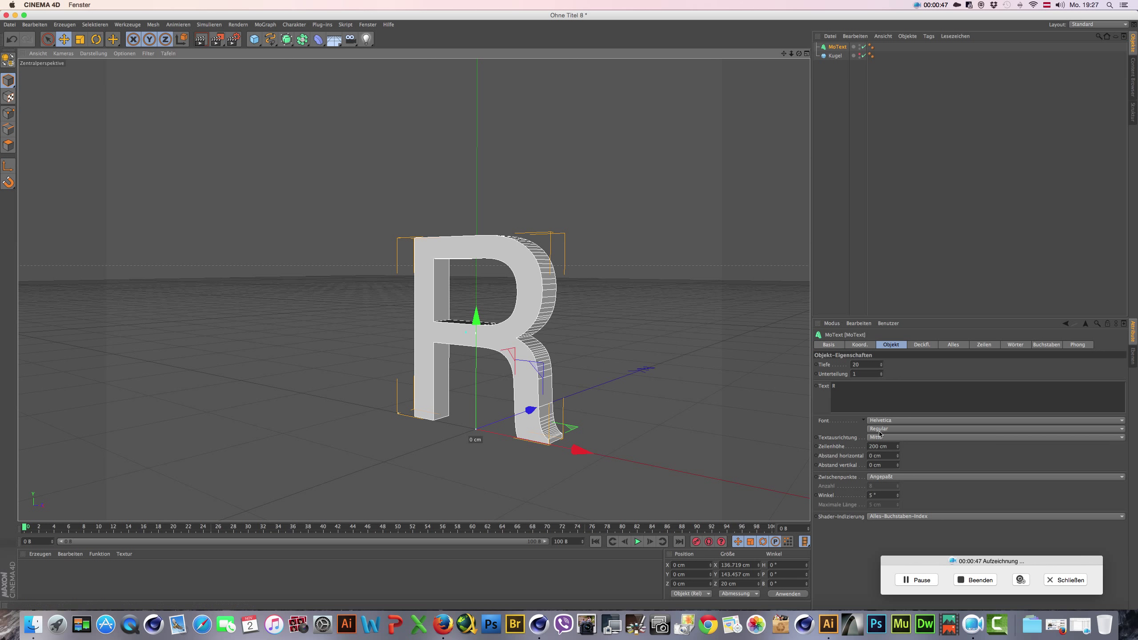
Step: Set the MoText caps to quads with regular subdivision at a 2 cm grid width
{"action": "left_click", "coordinate": [919, 346]}
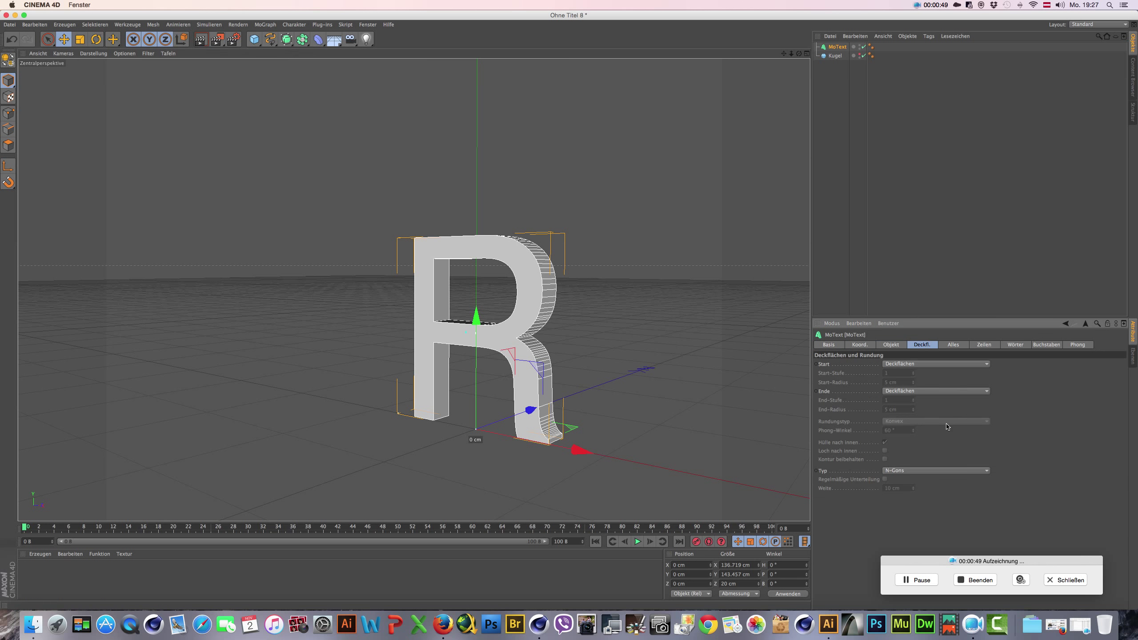
{"action": "left_click", "coordinate": [913, 472]}
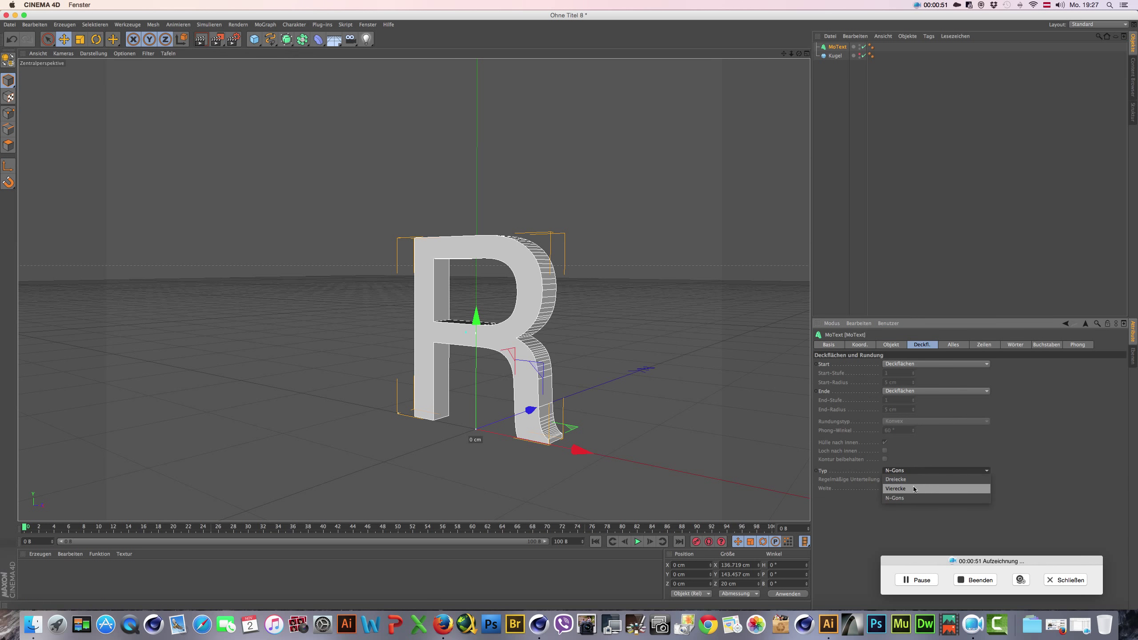
{"action": "left_click", "coordinate": [913, 490]}
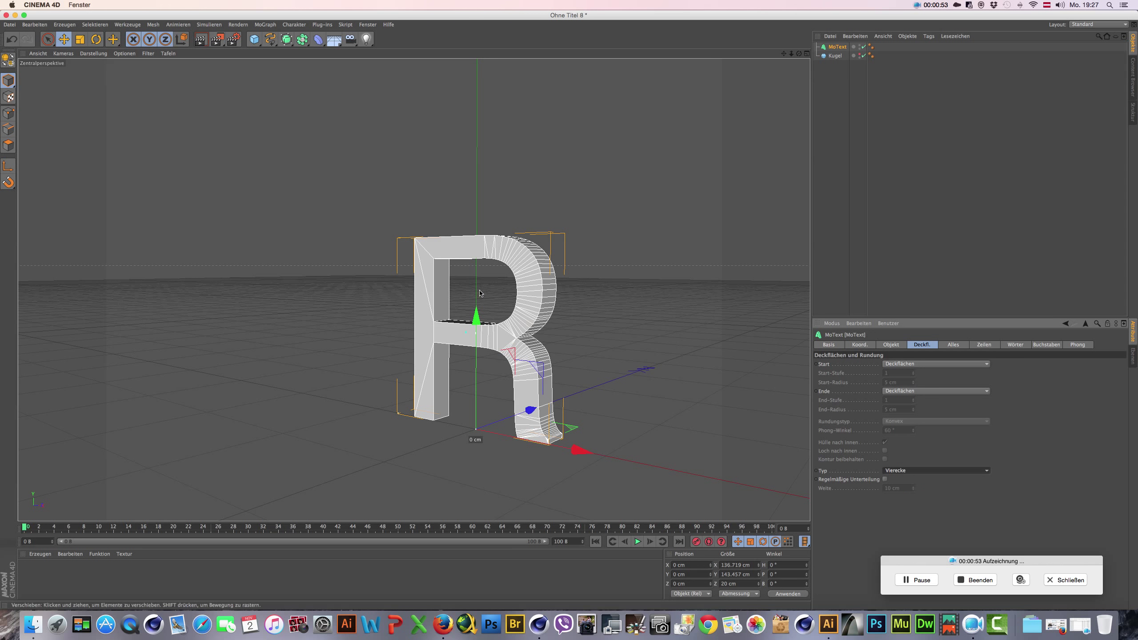
{"action": "left_click", "coordinate": [885, 480]}
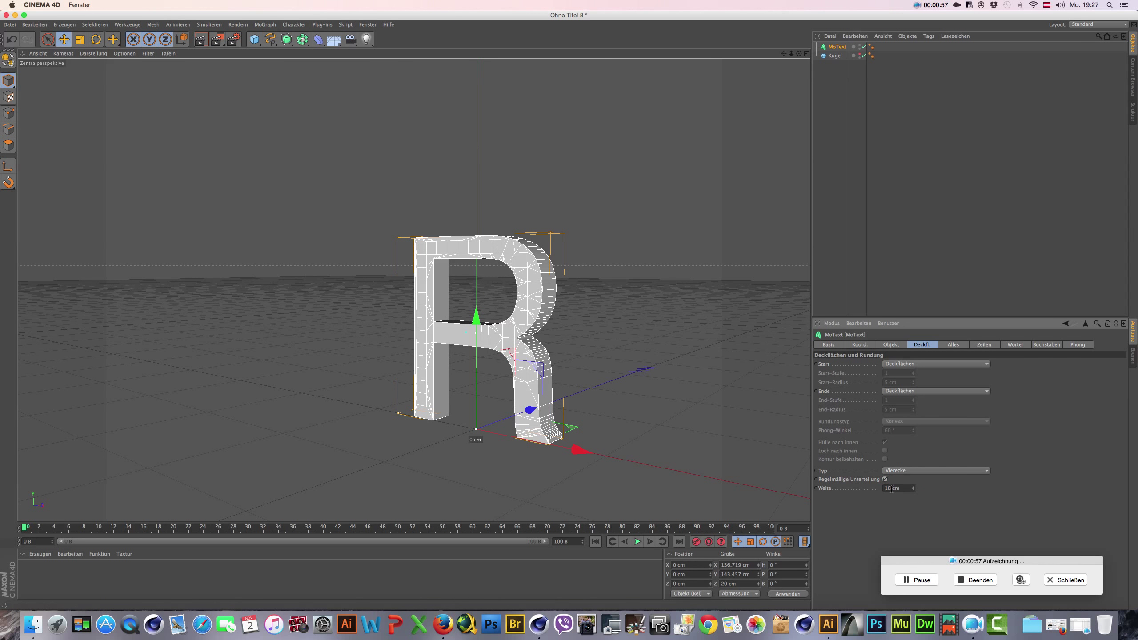
{"action": "type", "text": "2"}
{"action": "left_click", "coordinate": [901, 505]}
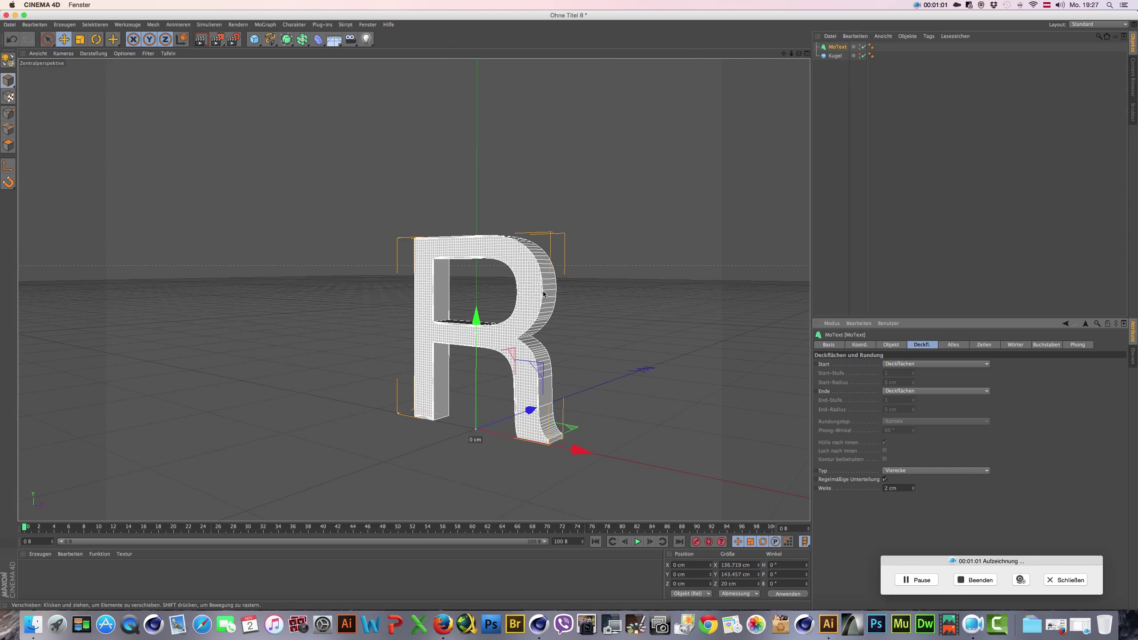
Step: Raise the MoText extrusion subdivision to 10
{"action": "left_click", "coordinate": [897, 347]}
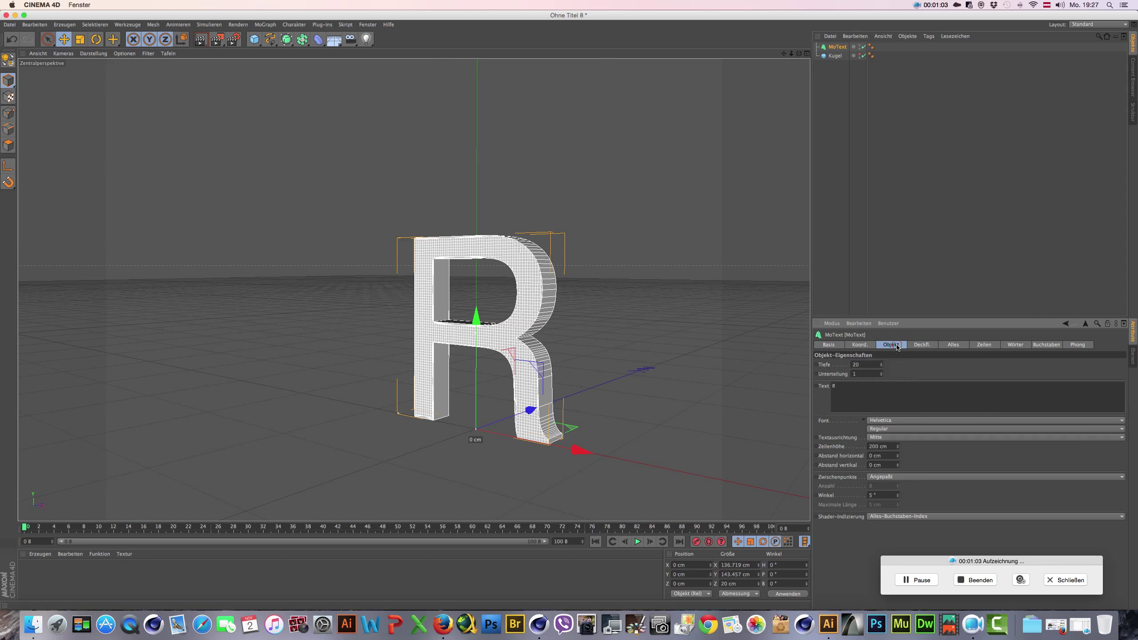
{"action": "left_click_drag", "start_coordinate": [882, 376], "coordinate": [883, 372]}
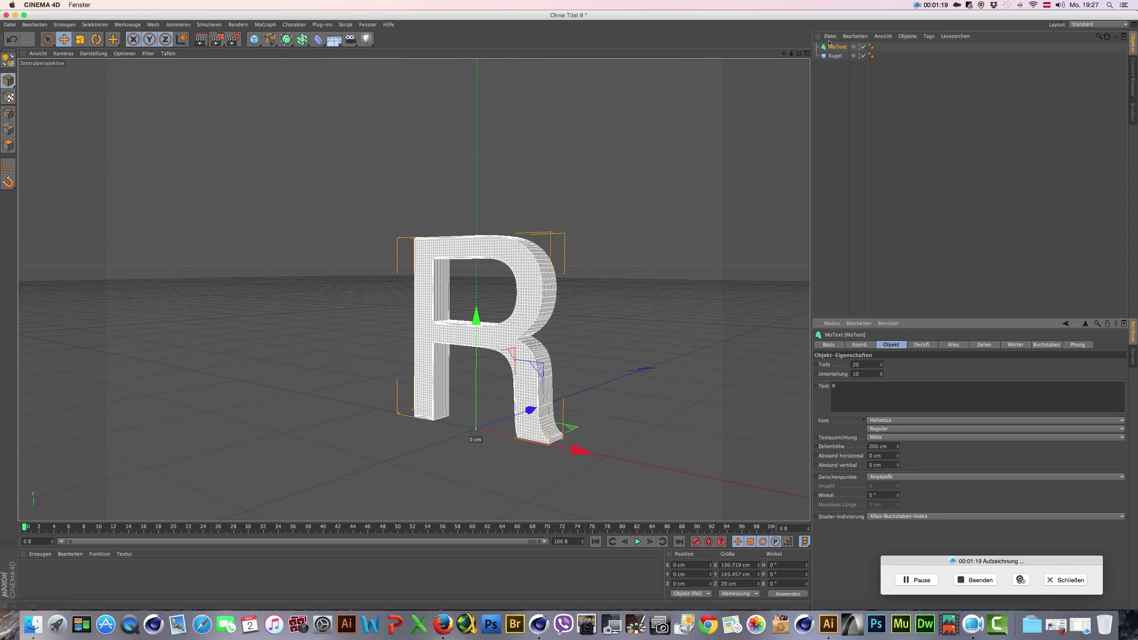
{"action": "left_click", "coordinate": [318, 39]}
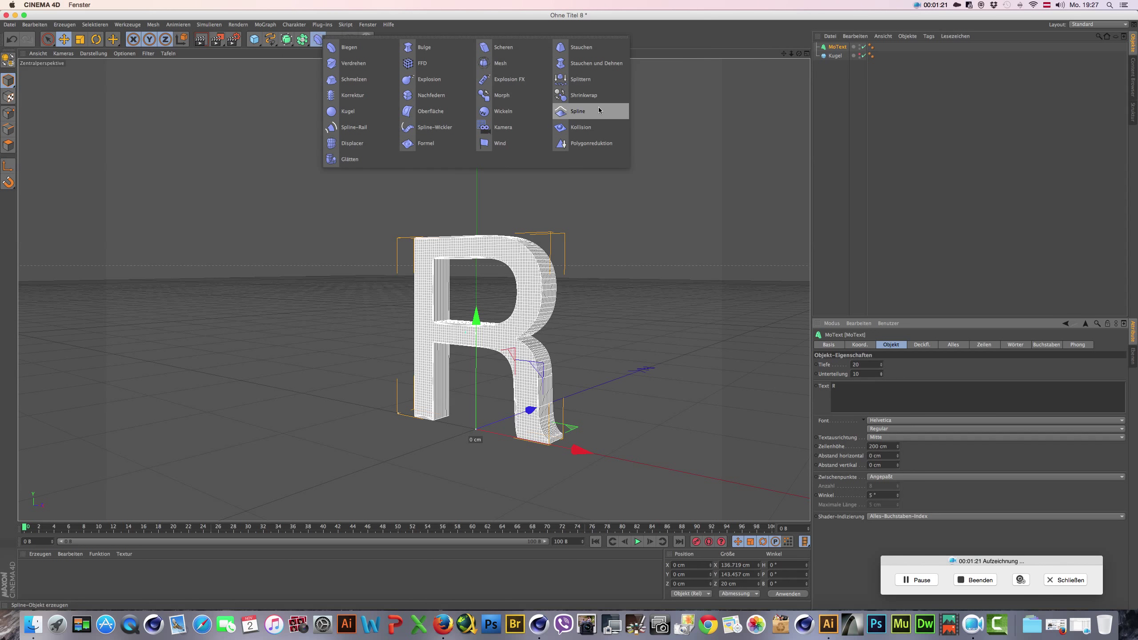
Step: Add a Wickeln deformer set to Kugelförmig and nest it under MoText
{"action": "left_click", "coordinate": [503, 116]}
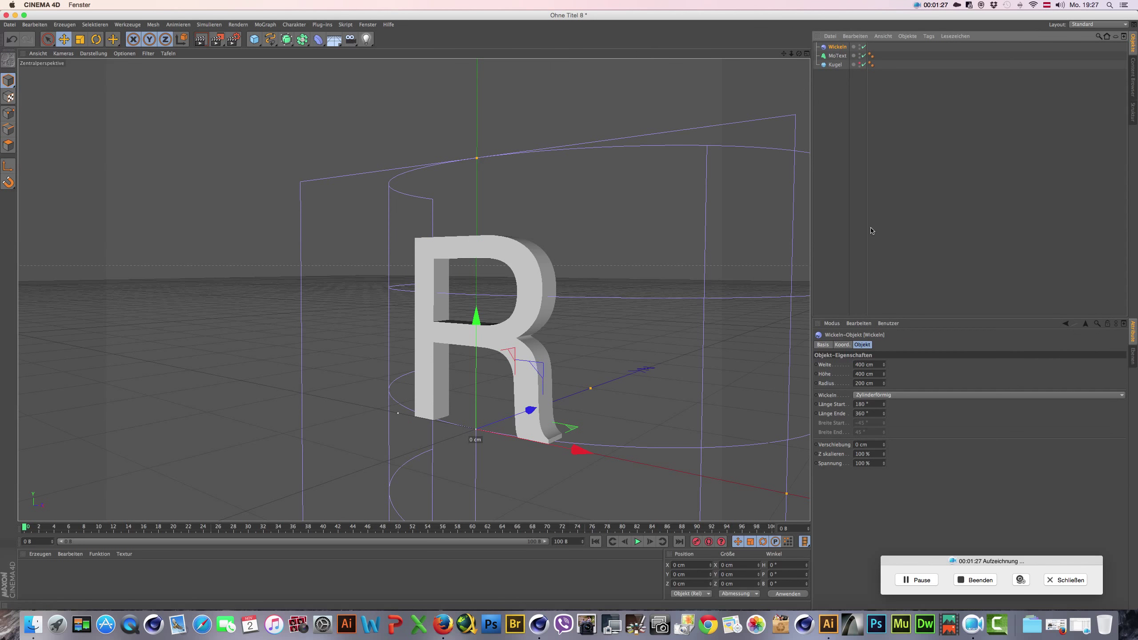
{"action": "left_click", "coordinate": [903, 397]}
{"action": "left_click", "coordinate": [877, 405]}
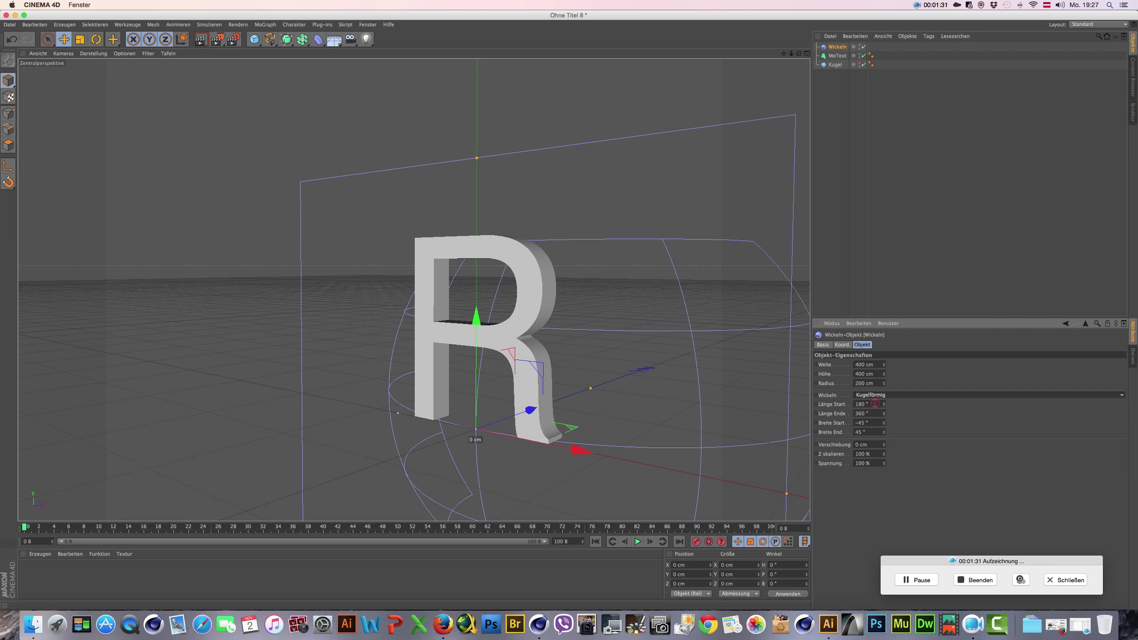
{"action": "left_click_drag", "start_coordinate": [838, 47], "coordinate": [836, 57]}
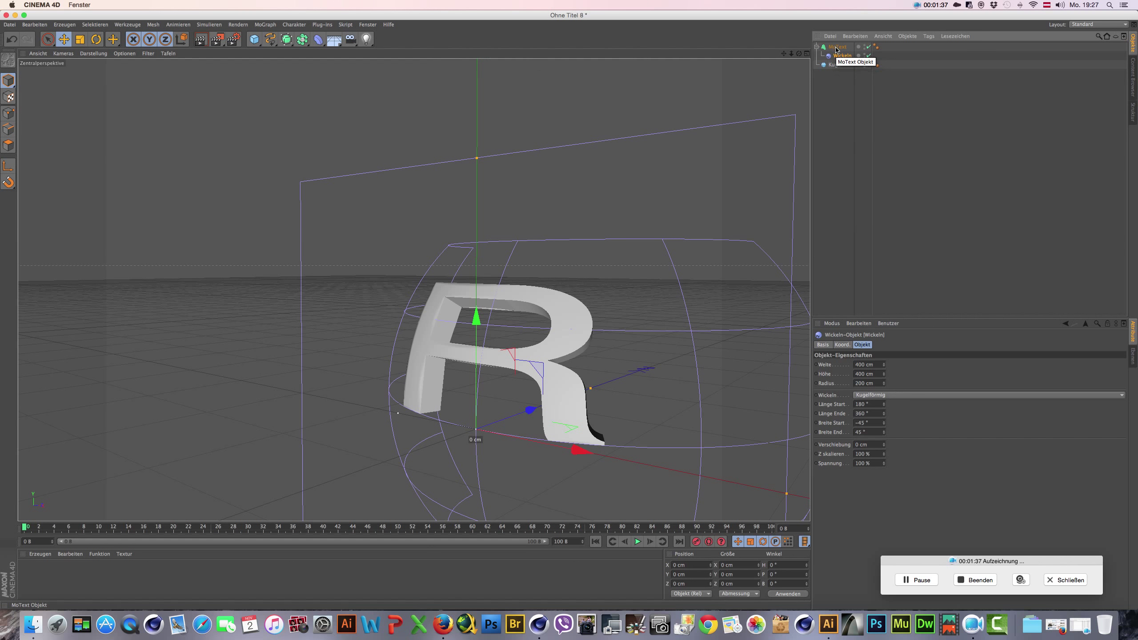
Step: Show the sphere again and move the R back along its depth axis in front of it
{"action": "left_click", "coordinate": [836, 47]}
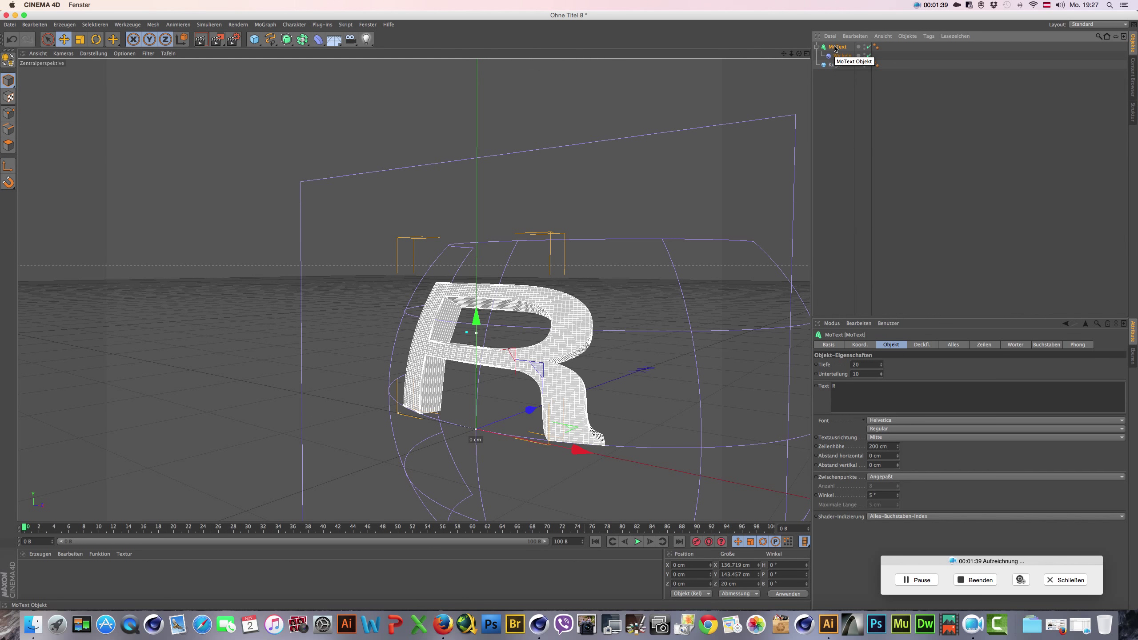
{"action": "left_click", "coordinate": [865, 65]}
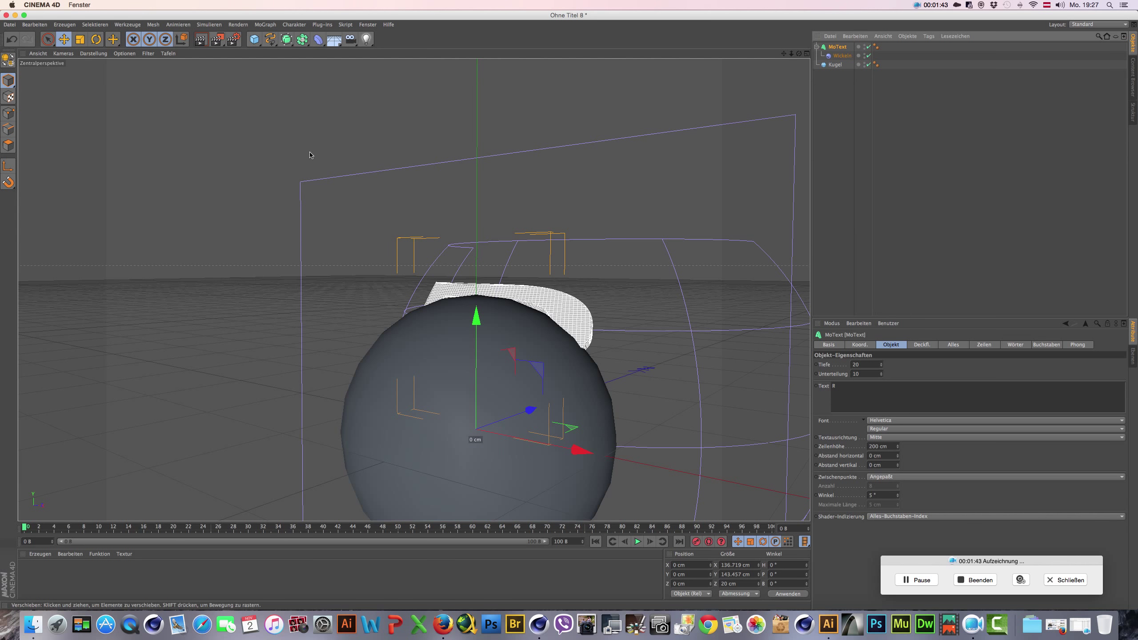
{"action": "mouse_move", "coordinate": [531, 410]}
{"action": "left_mouse_down"}
{"action": "mouse_move", "coordinate": [472, 429]}
{"action": "mouse_move", "coordinate": [443, 241]}
{"action": "left_mouse_up"}
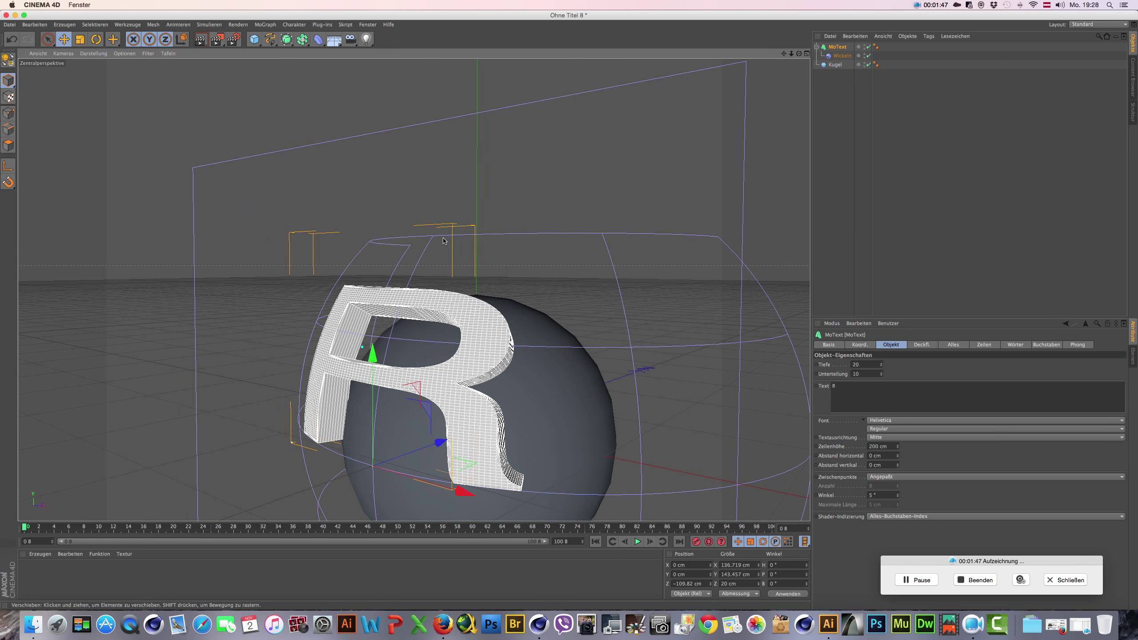
{"action": "scroll", "coordinate": [443, 241], "scroll_direction": "down", "scroll_amount": 5}
{"action": "scroll", "coordinate": [458, 326], "scroll_direction": "up", "scroll_amount": 3}
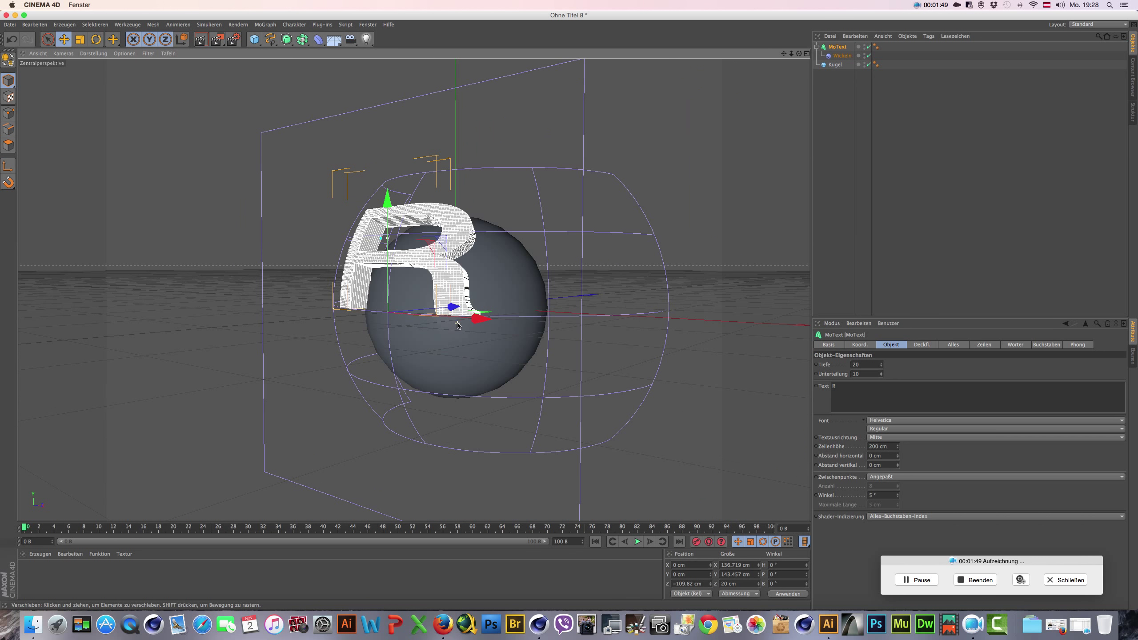
{"action": "left_click_drag", "start_coordinate": [424, 440], "coordinate": [481, 385], "text": "alt"}
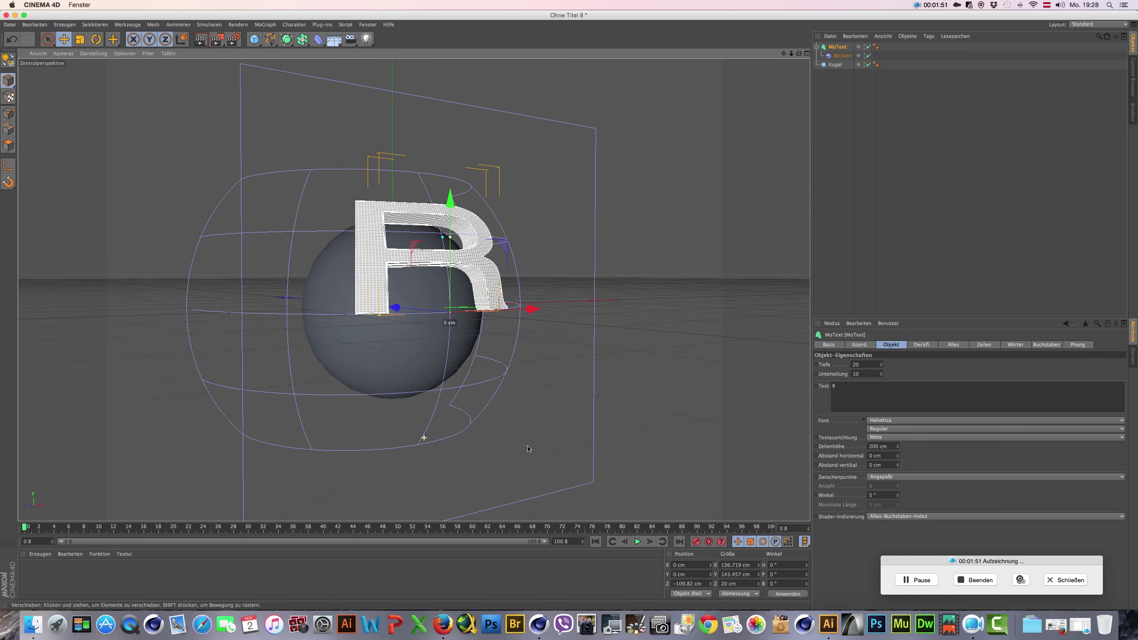
{"action": "left_click_drag", "start_coordinate": [438, 203], "coordinate": [440, 211]}
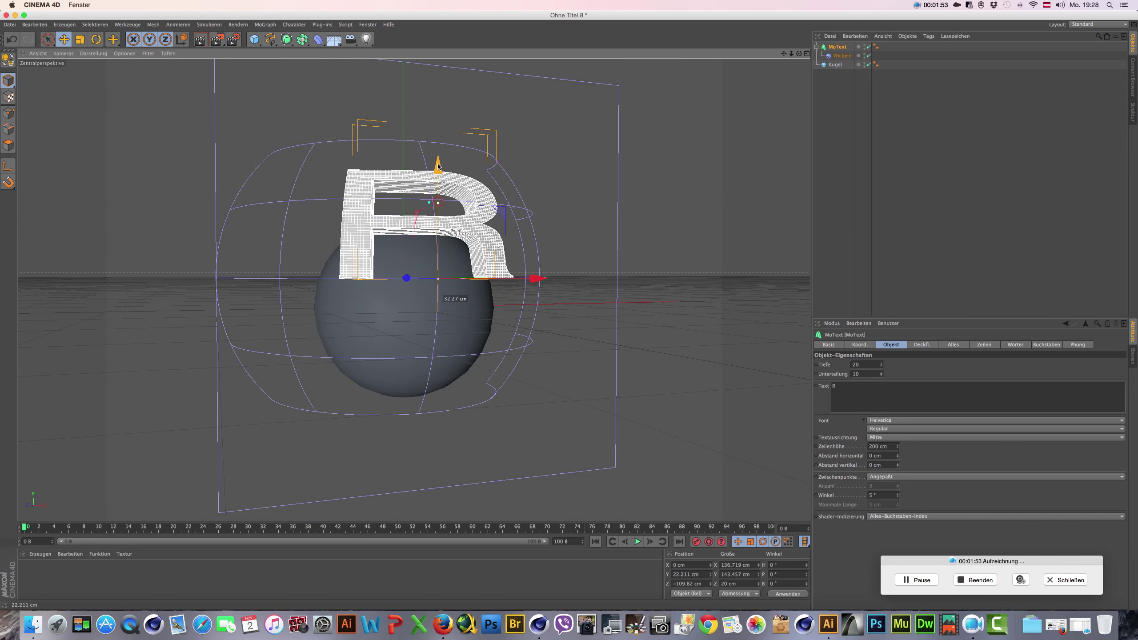
{"action": "key", "text": "ctrl+z"}
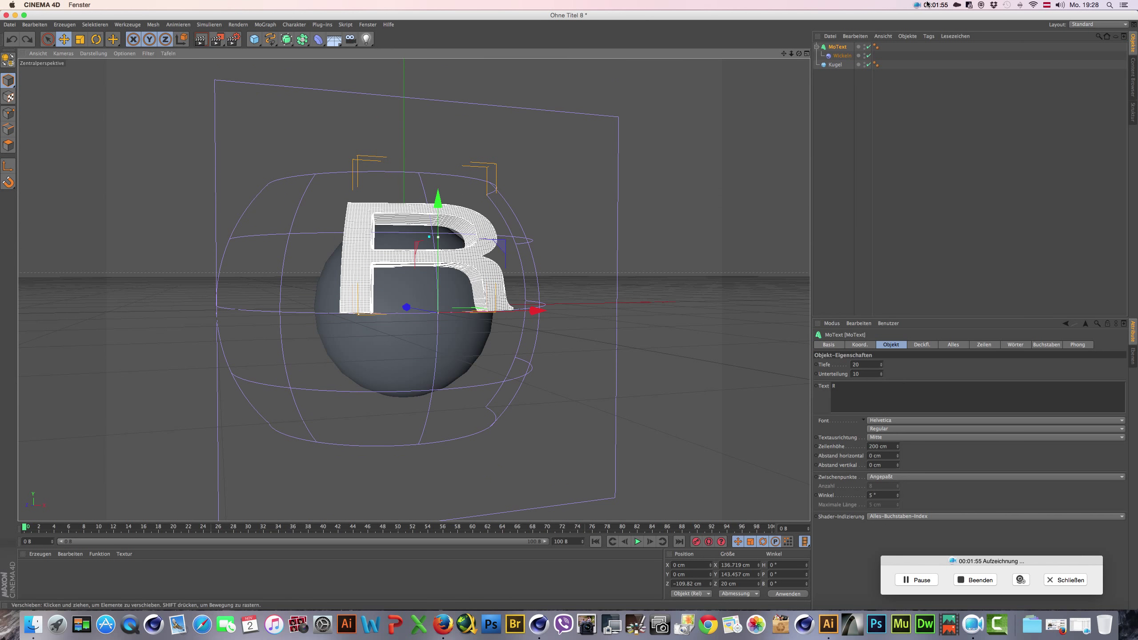
Step: Lower the R and its wrap cage onto the sphere, nudge it right, and show four views
{"action": "left_click", "coordinate": [843, 55]}
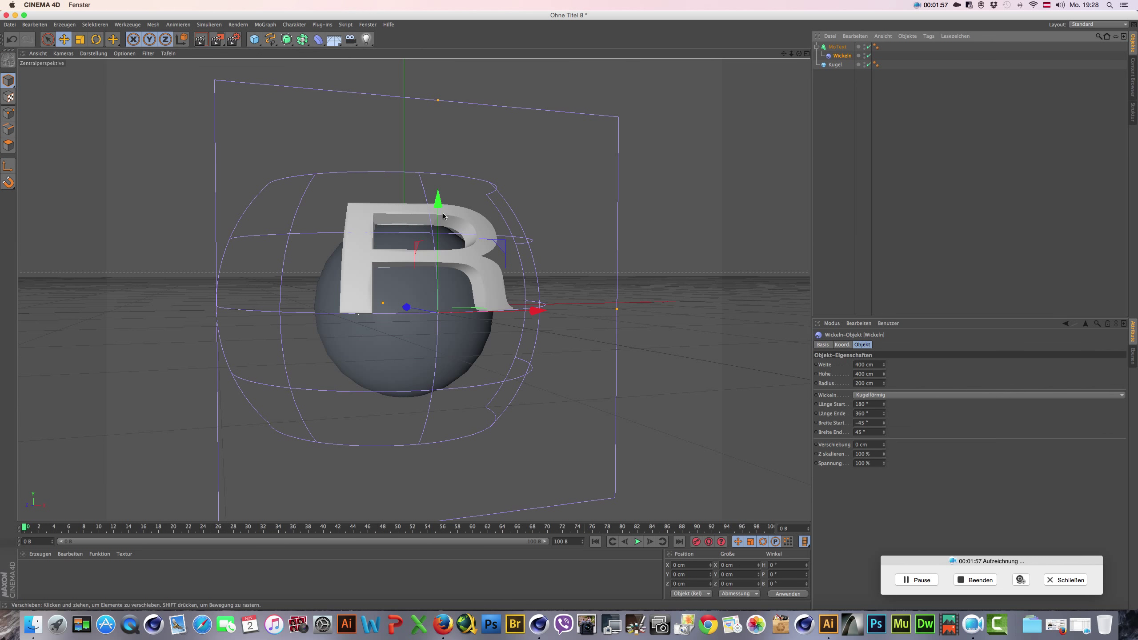
{"action": "left_click_drag", "start_coordinate": [437, 198], "coordinate": [463, 136]}
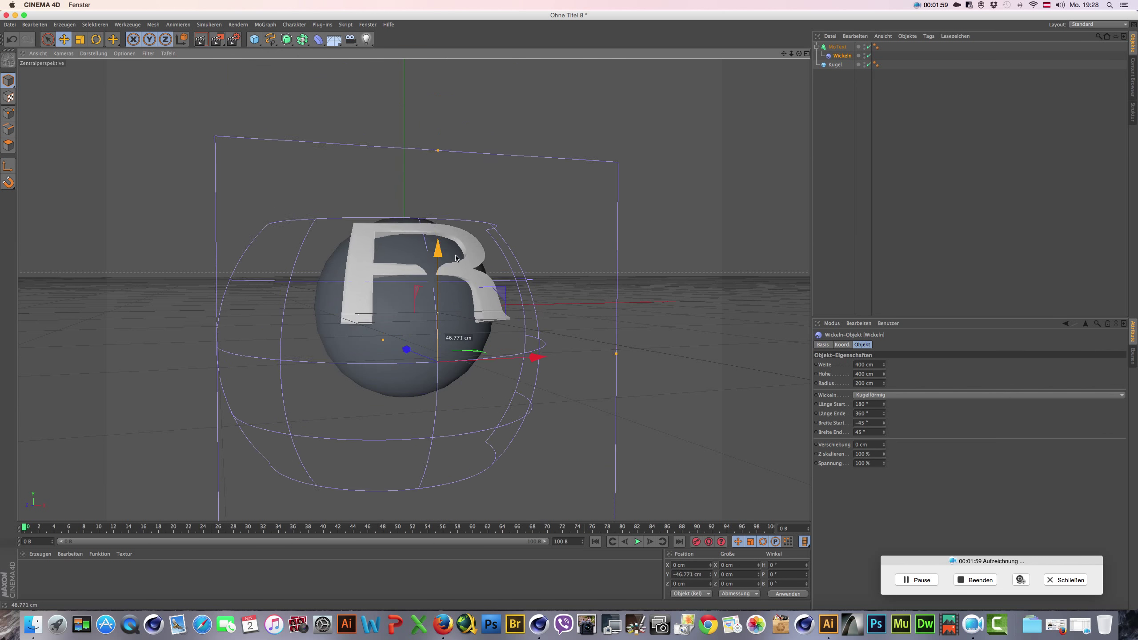
{"action": "left_click", "coordinate": [836, 47]}
{"action": "mouse_move", "coordinate": [431, 219]}
{"action": "left_mouse_down"}
{"action": "mouse_move", "coordinate": [430, 281]}
{"action": "mouse_move", "coordinate": [395, 423]}
{"action": "mouse_move", "coordinate": [396, 358]}
{"action": "mouse_move", "coordinate": [525, 387]}
{"action": "left_mouse_up"}
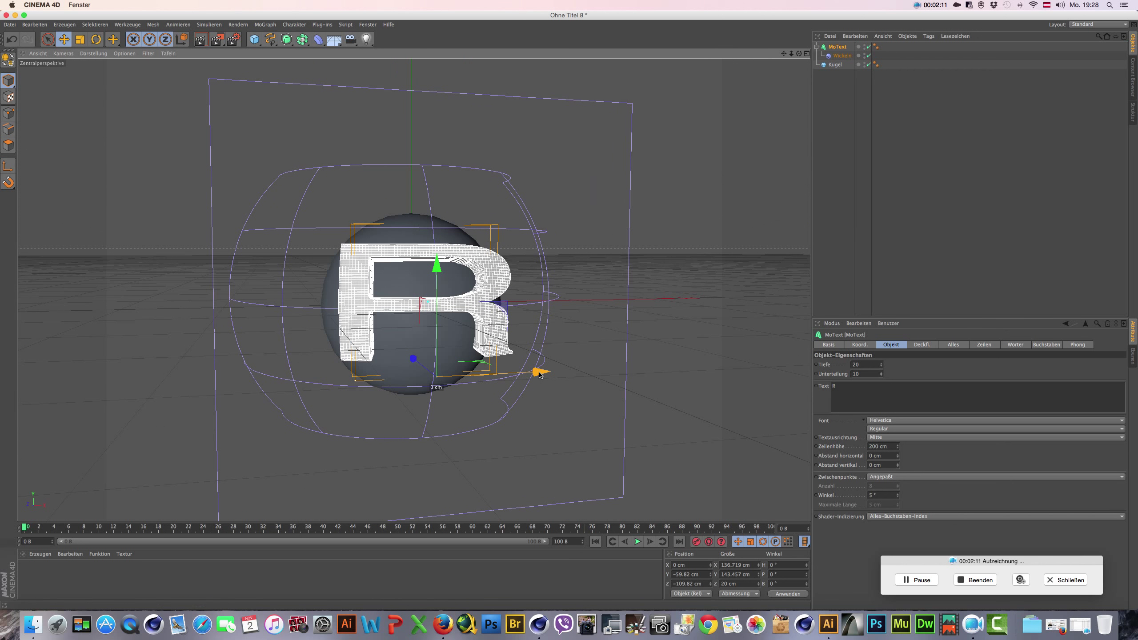
{"action": "left_click_drag", "start_coordinate": [539, 375], "coordinate": [549, 373]}
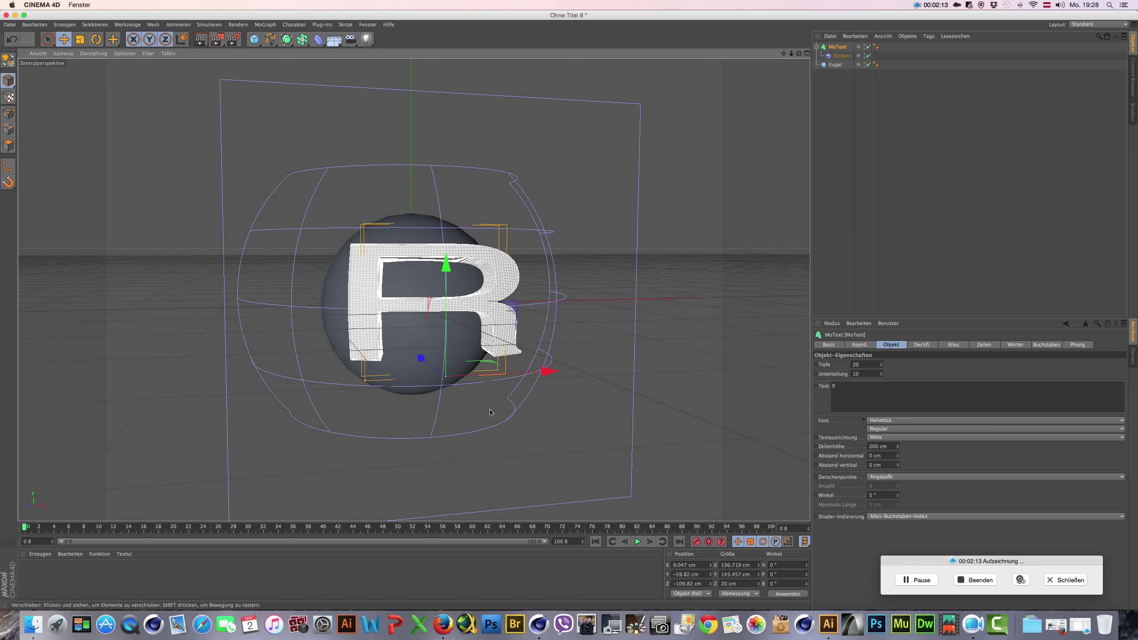
{"action": "left_click", "coordinate": [807, 54]}
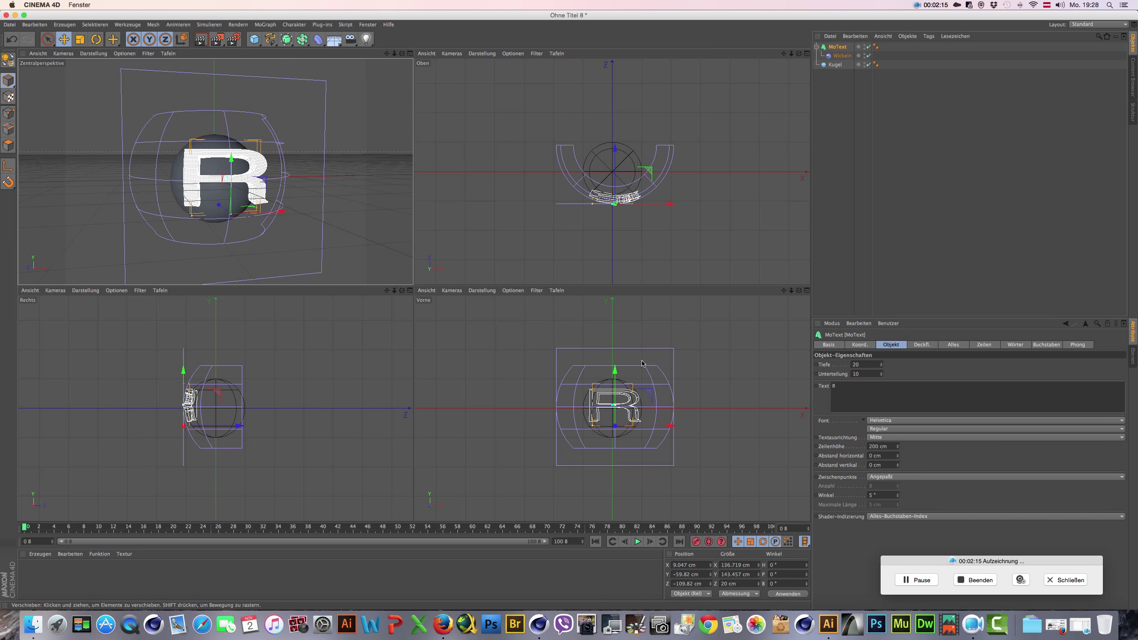
Step: Shrink the Wickeln cage's height and width so the R bends more tightly
{"action": "scroll", "coordinate": [616, 412], "scroll_direction": "up", "scroll_amount": 3}
{"action": "scroll", "coordinate": [616, 412], "scroll_direction": "up", "scroll_amount": 2}
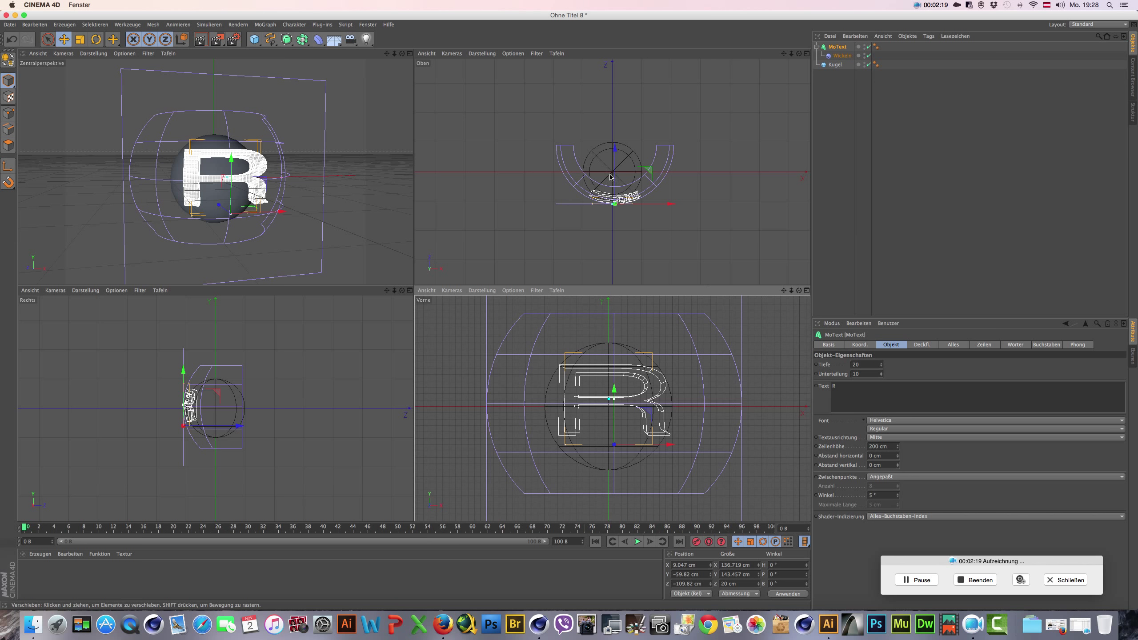
{"action": "left_click", "coordinate": [842, 56]}
{"action": "left_click_drag", "start_coordinate": [232, 75], "coordinate": [231, 116]}
{"action": "left_click_drag", "start_coordinate": [324, 179], "coordinate": [260, 182]}
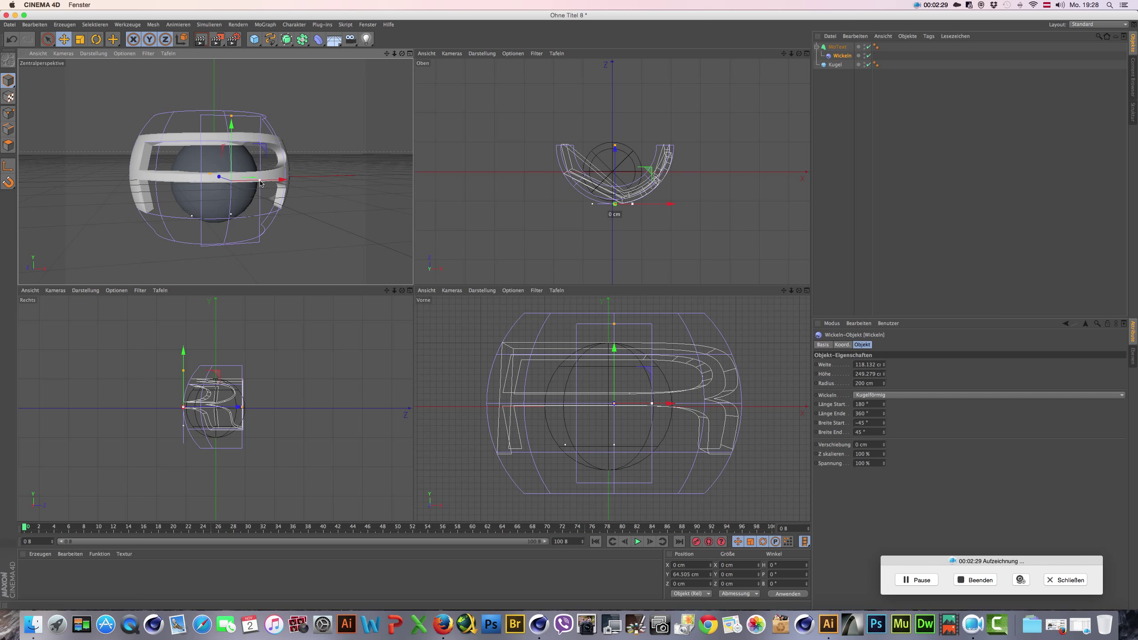
{"action": "left_click_drag", "start_coordinate": [260, 182], "coordinate": [260, 183]}
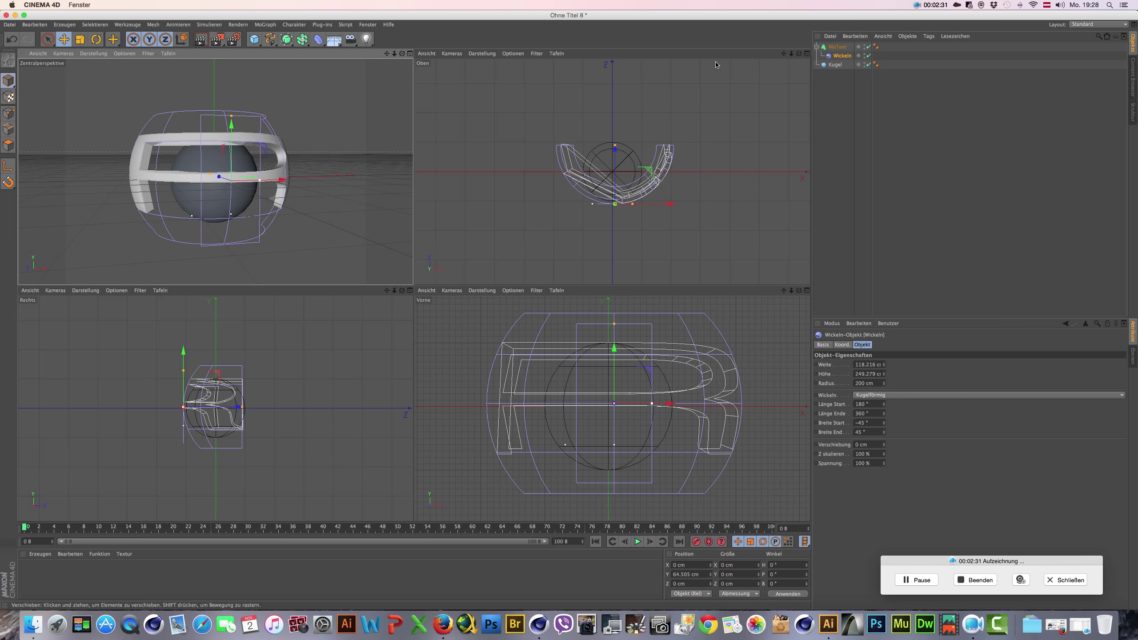
Step: Scale the R down to about 114 × 120 cm and return to a single perspective view
{"action": "left_click", "coordinate": [838, 47]}
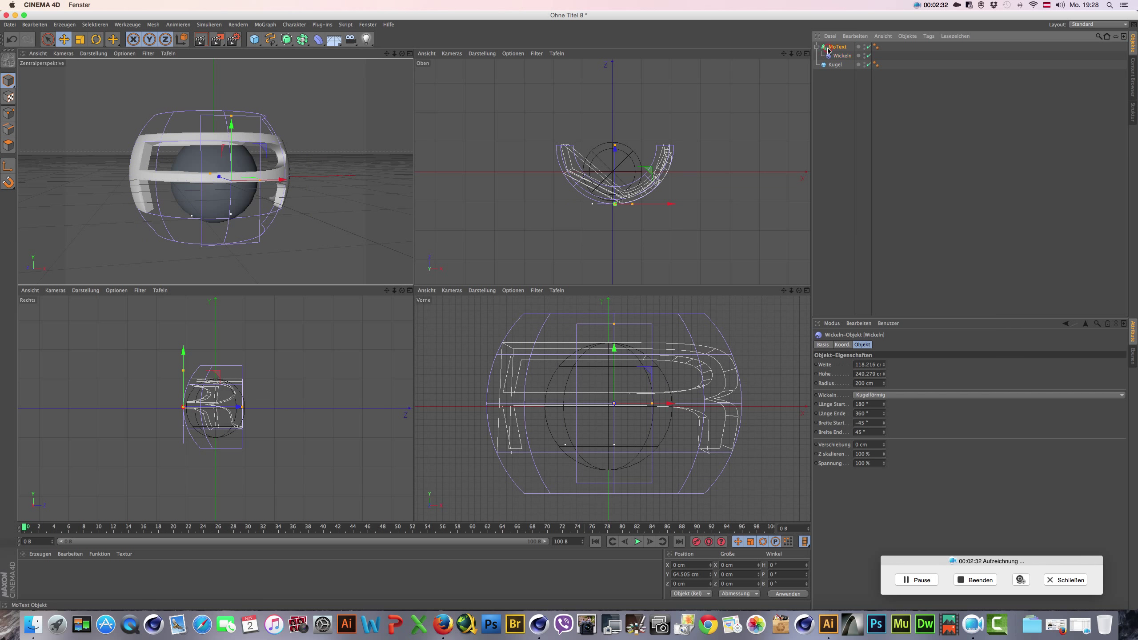
{"action": "left_click", "coordinate": [80, 39]}
{"action": "mouse_move", "coordinate": [304, 88]}
{"action": "left_mouse_down"}
{"action": "mouse_move", "coordinate": [266, 88]}
{"action": "mouse_move", "coordinate": [299, 96]}
{"action": "left_mouse_up"}
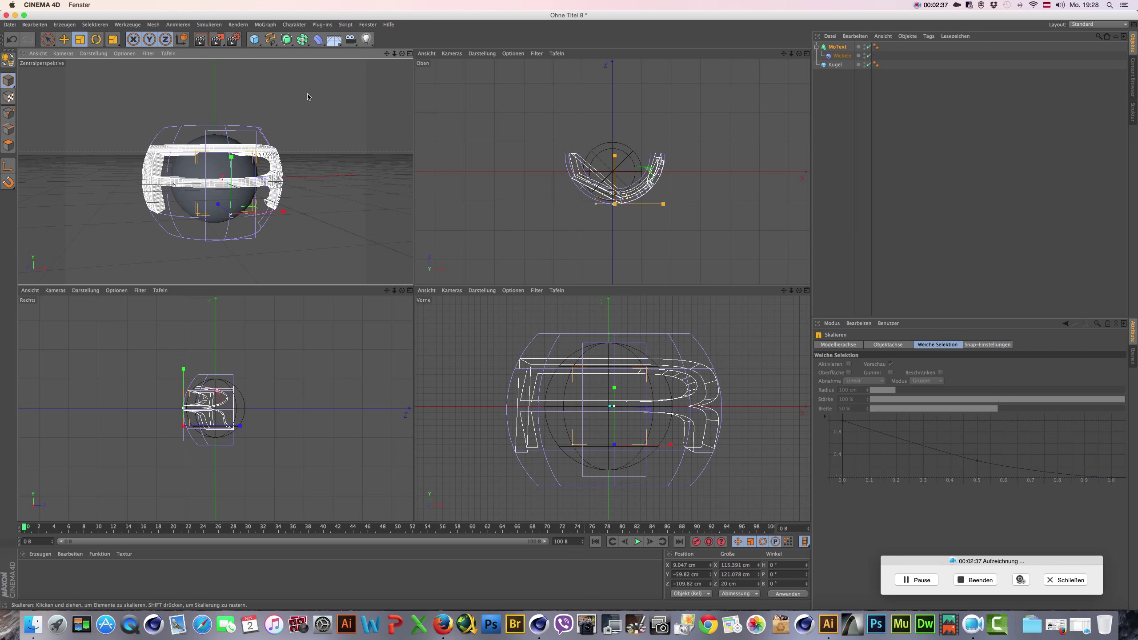
{"action": "left_click", "coordinate": [410, 53]}
{"action": "mouse_move", "coordinate": [548, 433]}
{"action": "left_mouse_down", "text": "alt"}
{"action": "mouse_move", "coordinate": [489, 481]}
{"action": "mouse_move", "coordinate": [569, 424]}
{"action": "mouse_move", "coordinate": [603, 432]}
{"action": "mouse_move", "coordinate": [613, 407]}
{"action": "left_mouse_up", "text": "alt"}
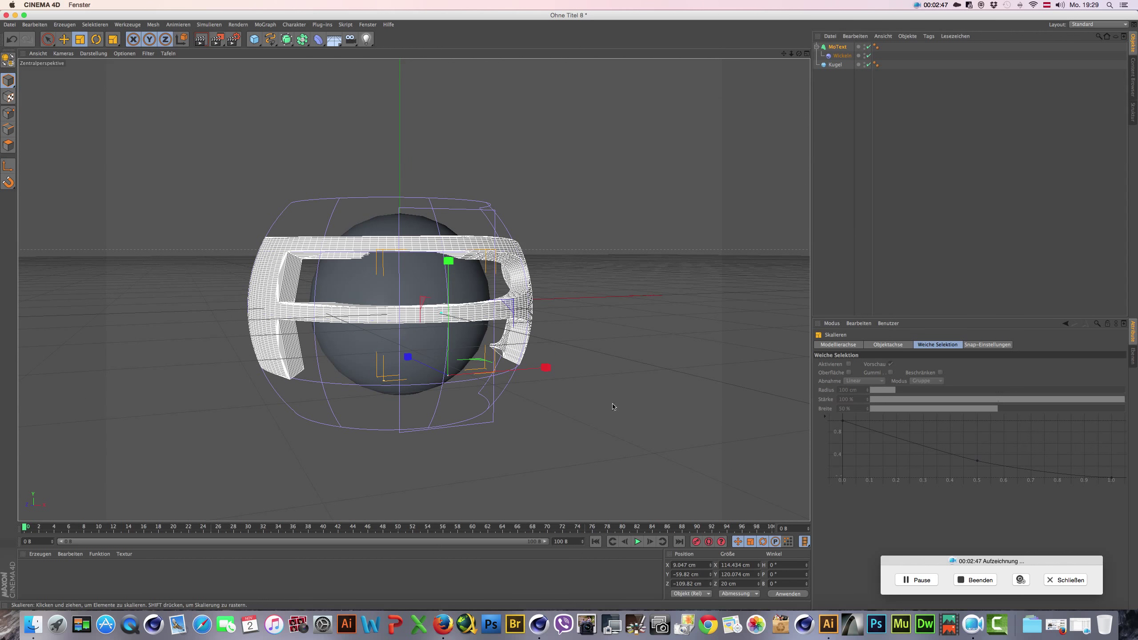
Step: Narrow the wrap cage slightly more and scale the sphere up
{"action": "left_click", "coordinate": [842, 55]}
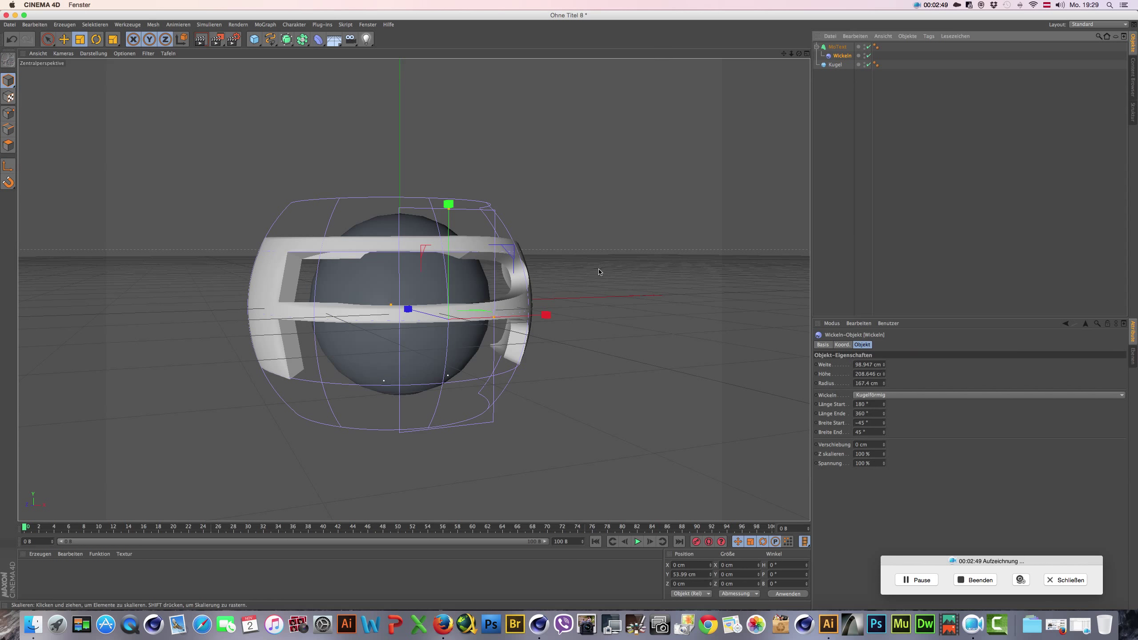
{"action": "left_click_drag", "start_coordinate": [493, 317], "coordinate": [485, 320]}
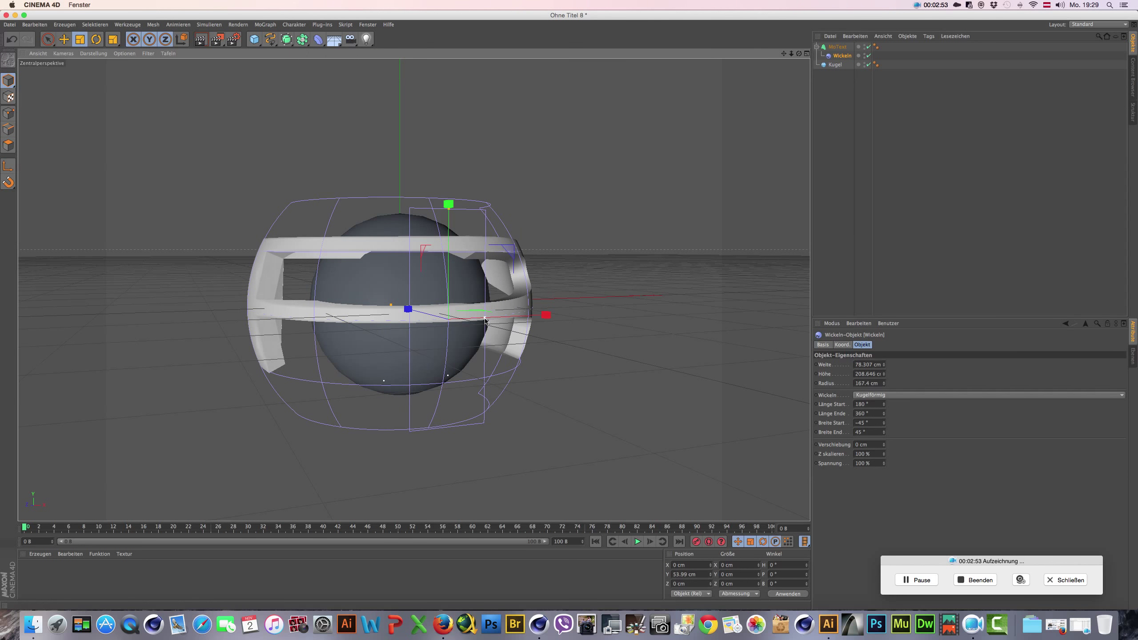
{"action": "left_click", "coordinate": [835, 65]}
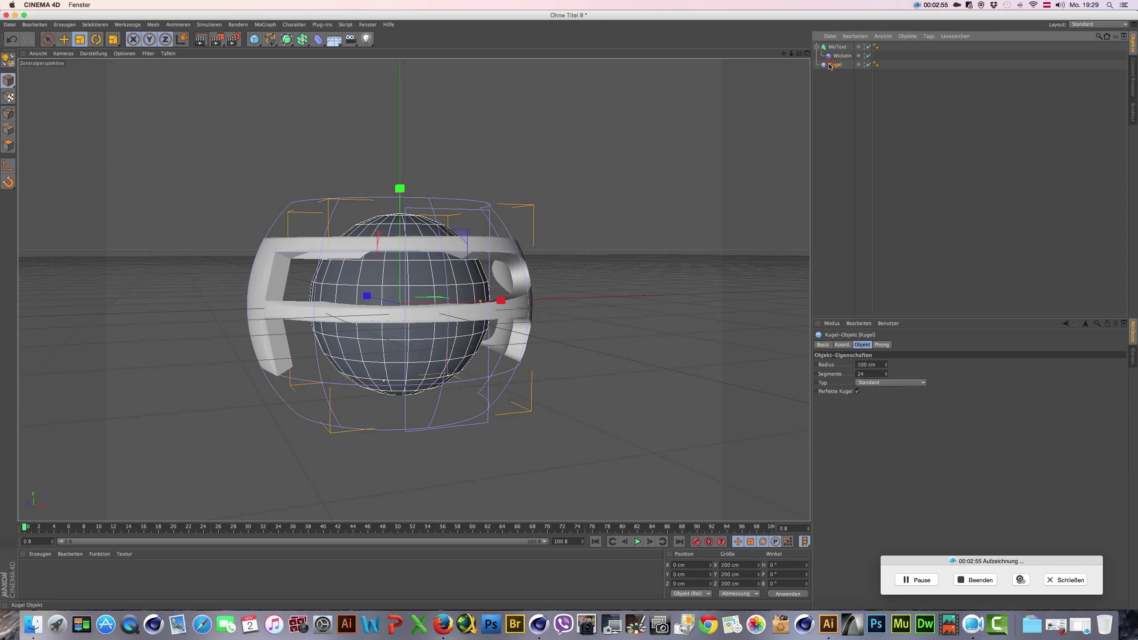
{"action": "left_click_drag", "start_coordinate": [373, 270], "coordinate": [529, 269]}
Step: Slide the sphere forward along Z and orbit back to a near-frontal view
{"action": "left_click", "coordinate": [63, 39]}
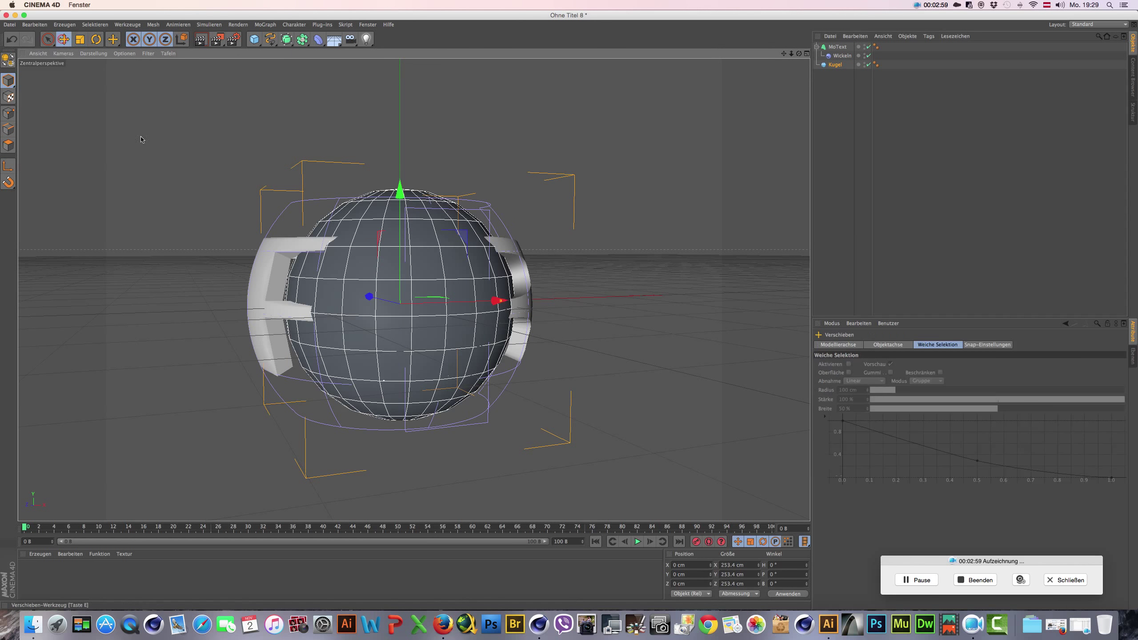
{"action": "left_click_drag", "start_coordinate": [448, 269], "coordinate": [336, 268], "text": "alt"}
{"action": "left_click_drag", "start_coordinate": [215, 219], "coordinate": [181, 216]}
{"action": "left_click_drag", "start_coordinate": [386, 179], "coordinate": [215, 252], "text": "alt"}
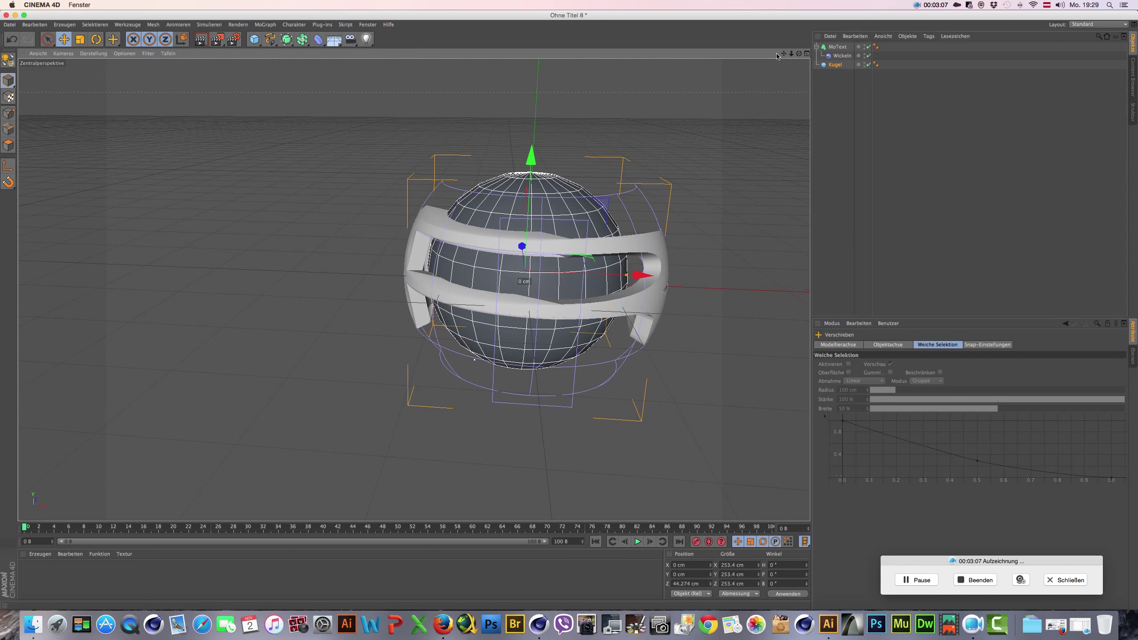
{"action": "mouse_move", "coordinate": [785, 53]}
{"action": "left_mouse_down"}
{"action": "mouse_move", "coordinate": [543, 379]}
{"action": "mouse_move", "coordinate": [549, 345]}
{"action": "left_mouse_up"}
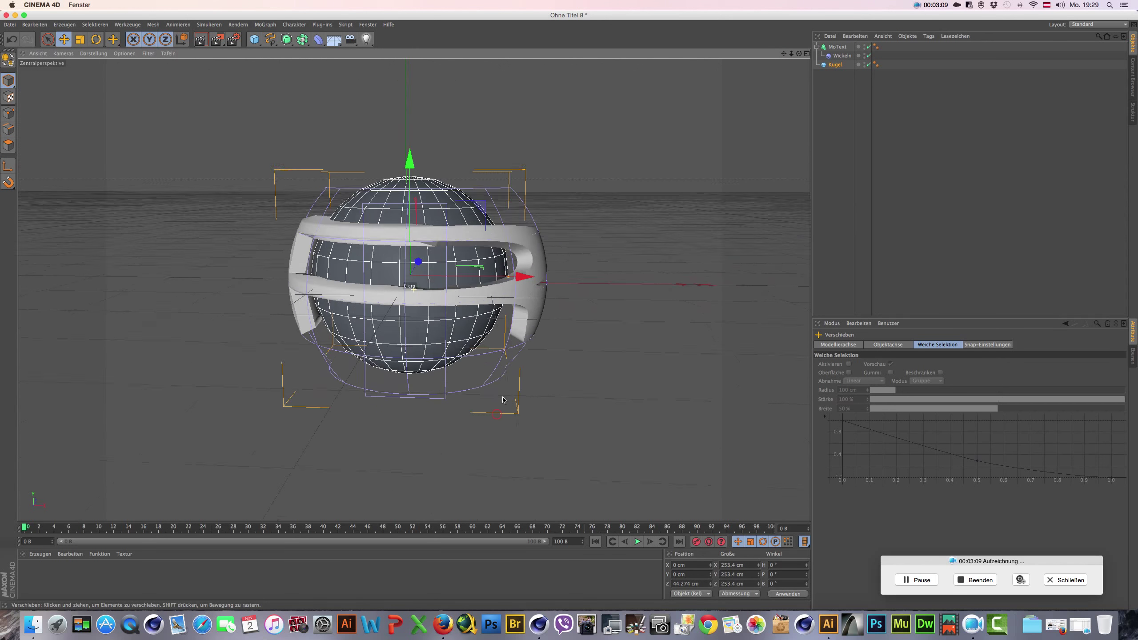
{"action": "left_click", "coordinate": [837, 46]}
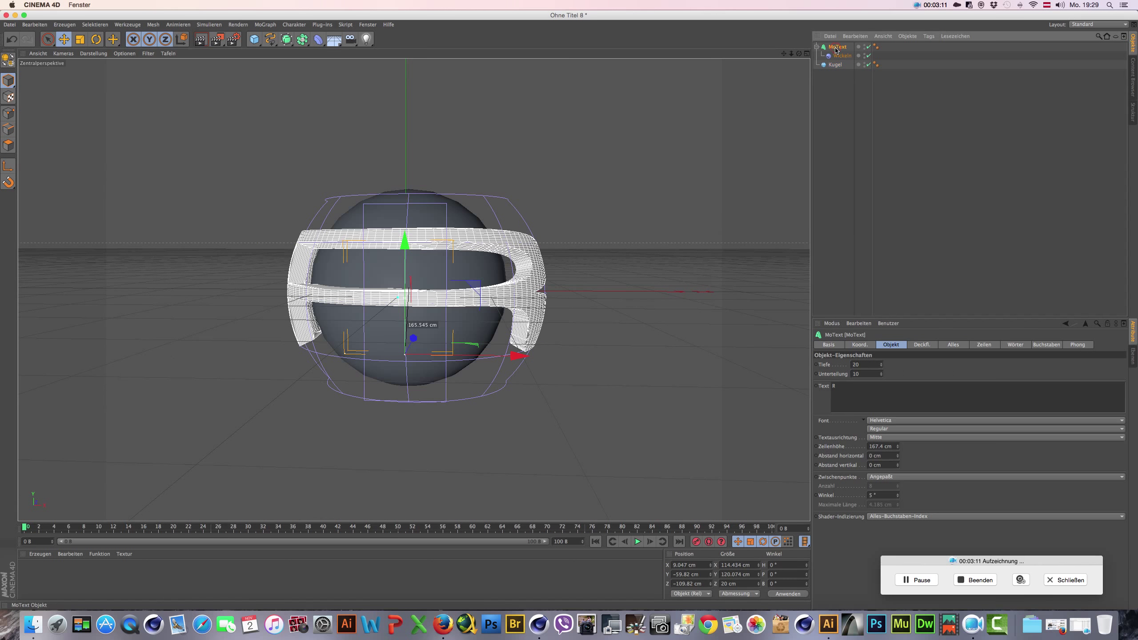
Step: Change the MoText font to Gill Sans and orbit to a high angle over the sphere
{"action": "left_click", "coordinate": [907, 422]}
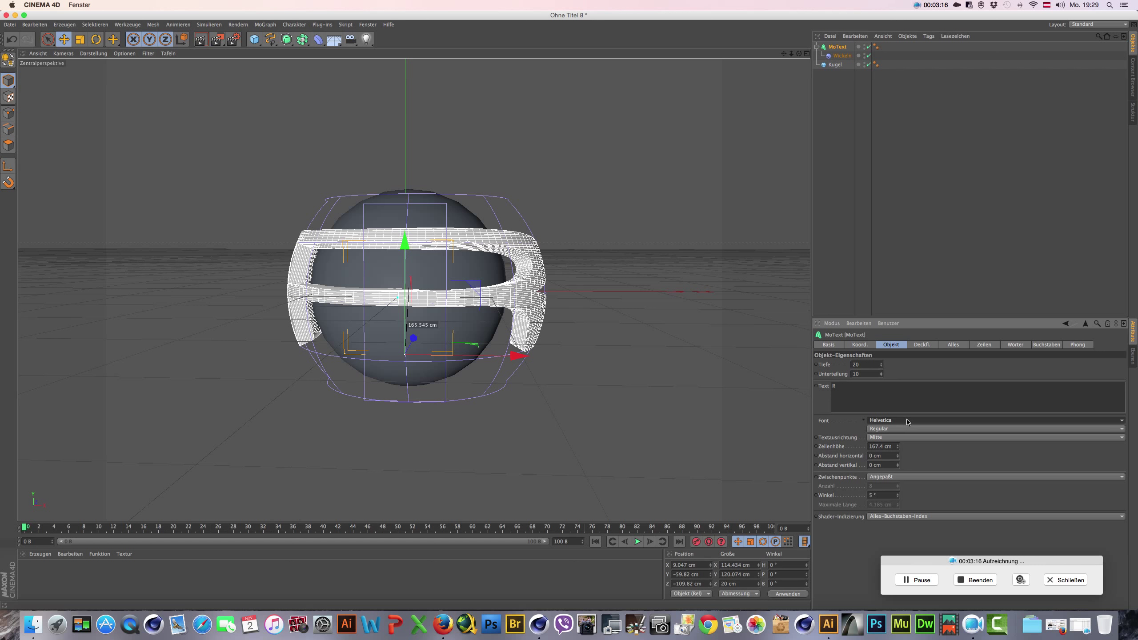
{"action": "left_click", "coordinate": [907, 421]}
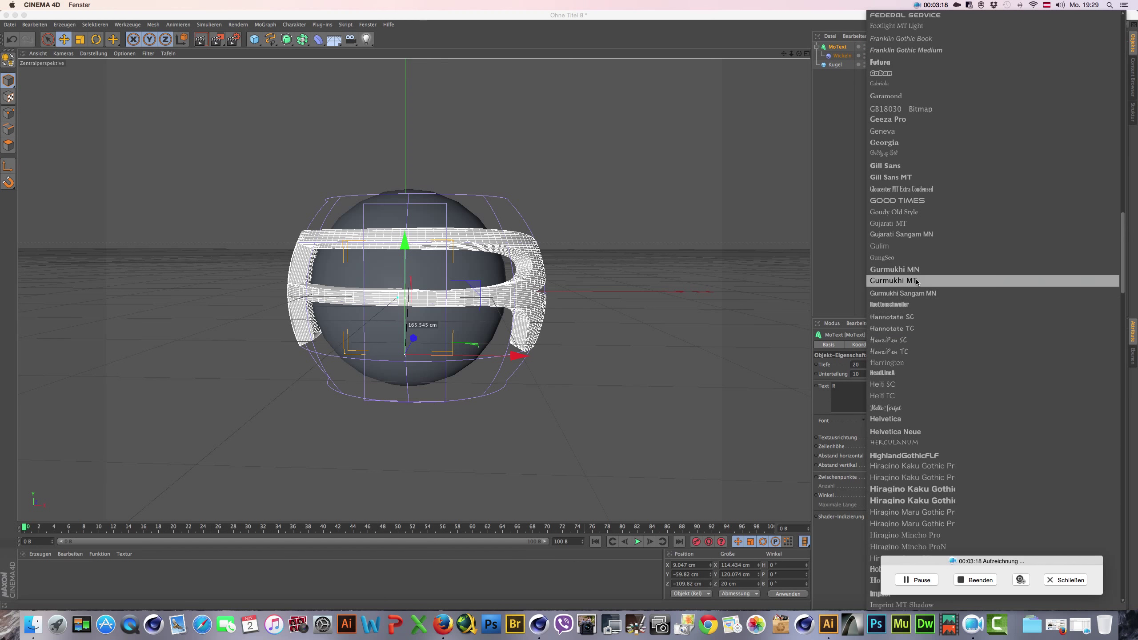
{"action": "left_click", "coordinate": [894, 165]}
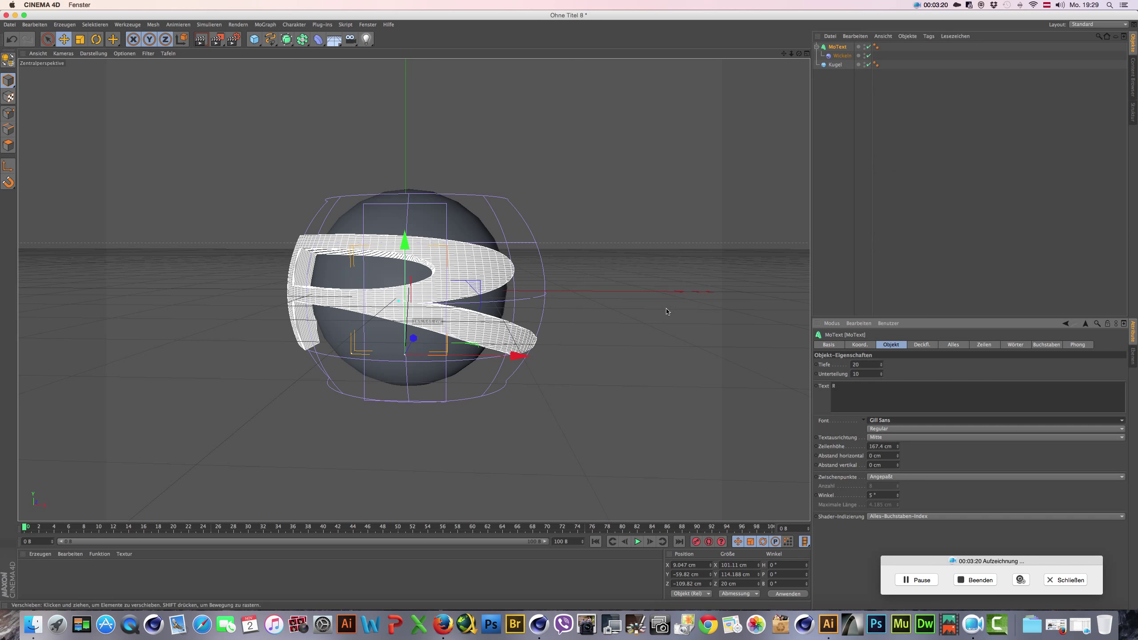
{"action": "mouse_move", "coordinate": [548, 372]}
{"action": "left_mouse_down", "text": "alt"}
{"action": "mouse_move", "coordinate": [550, 468]}
{"action": "mouse_move", "coordinate": [508, 369]}
{"action": "mouse_move", "coordinate": [578, 428]}
{"action": "mouse_move", "coordinate": [632, 397]}
{"action": "left_mouse_up", "text": "alt"}
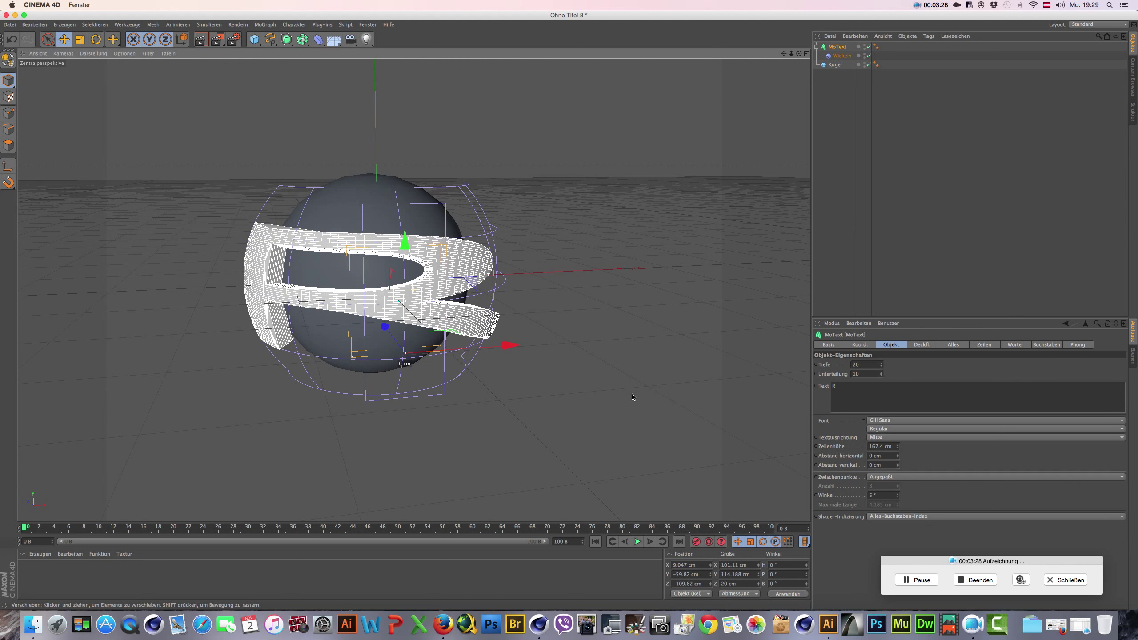
{"action": "scroll", "coordinate": [421, 369], "scroll_direction": "up", "scroll_amount": 4}
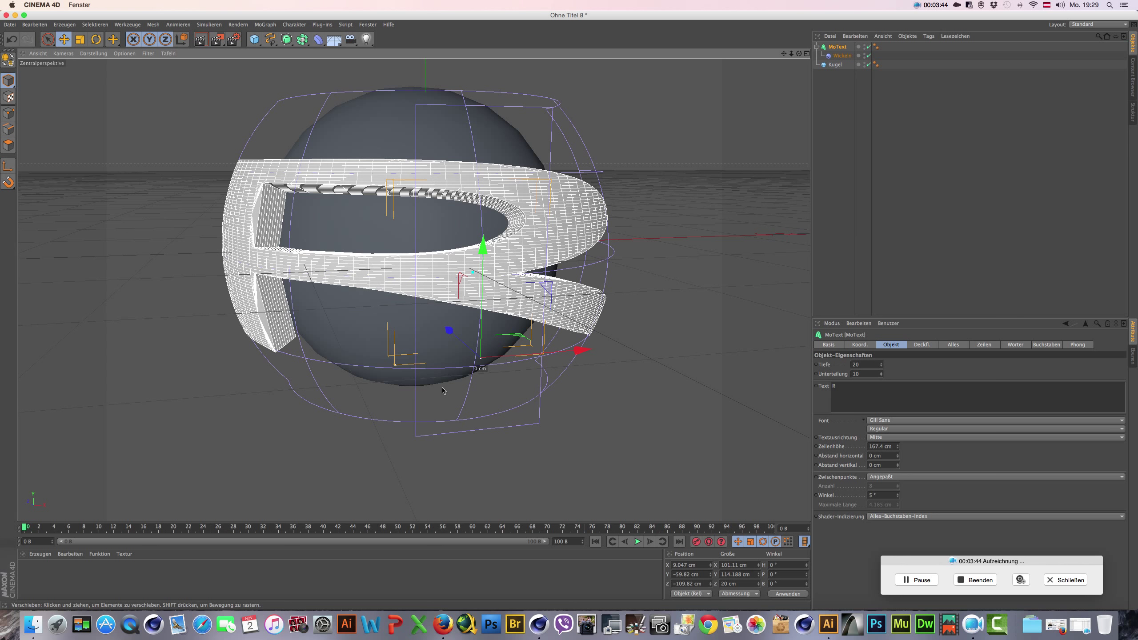
{"action": "mouse_move", "coordinate": [406, 458]}
{"action": "left_mouse_down", "text": "alt"}
{"action": "mouse_move", "coordinate": [410, 506]}
{"action": "mouse_move", "coordinate": [417, 448]}
{"action": "left_mouse_up", "text": "alt"}
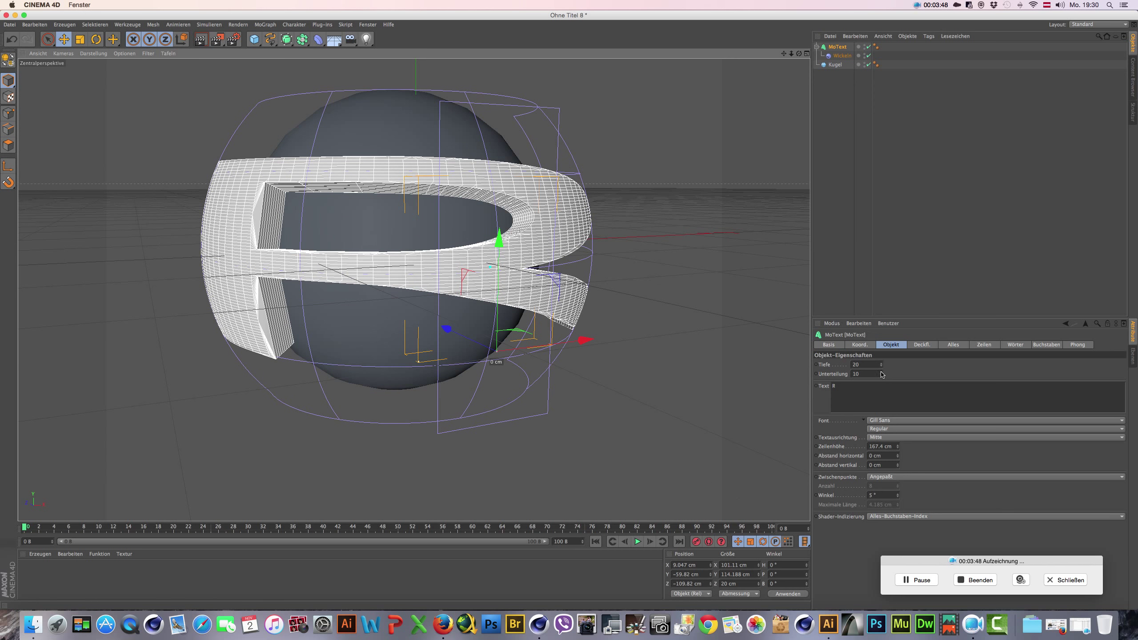
{"action": "left_click_drag", "start_coordinate": [627, 383], "coordinate": [347, 331], "text": "alt"}
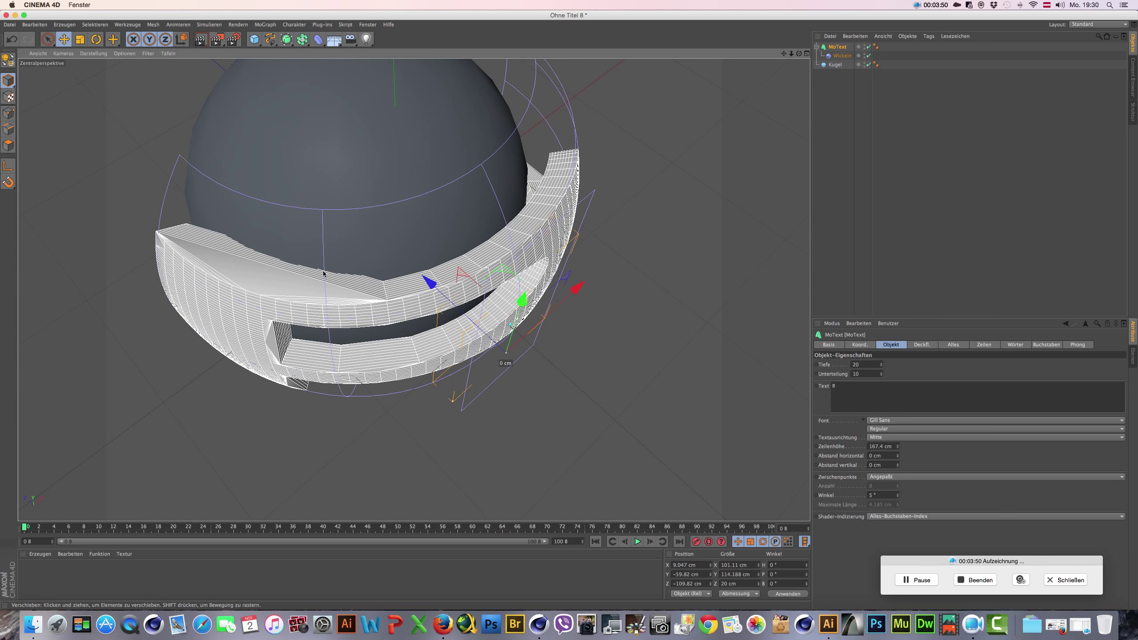
Step: Raise the MoText extrusion subdivision from 10 to 27
{"action": "left_click", "coordinate": [882, 372]}
{"action": "left_click", "coordinate": [882, 372]}
{"action": "left_click", "coordinate": [882, 372]}
{"action": "left_click_drag", "start_coordinate": [883, 374], "coordinate": [883, 375]}
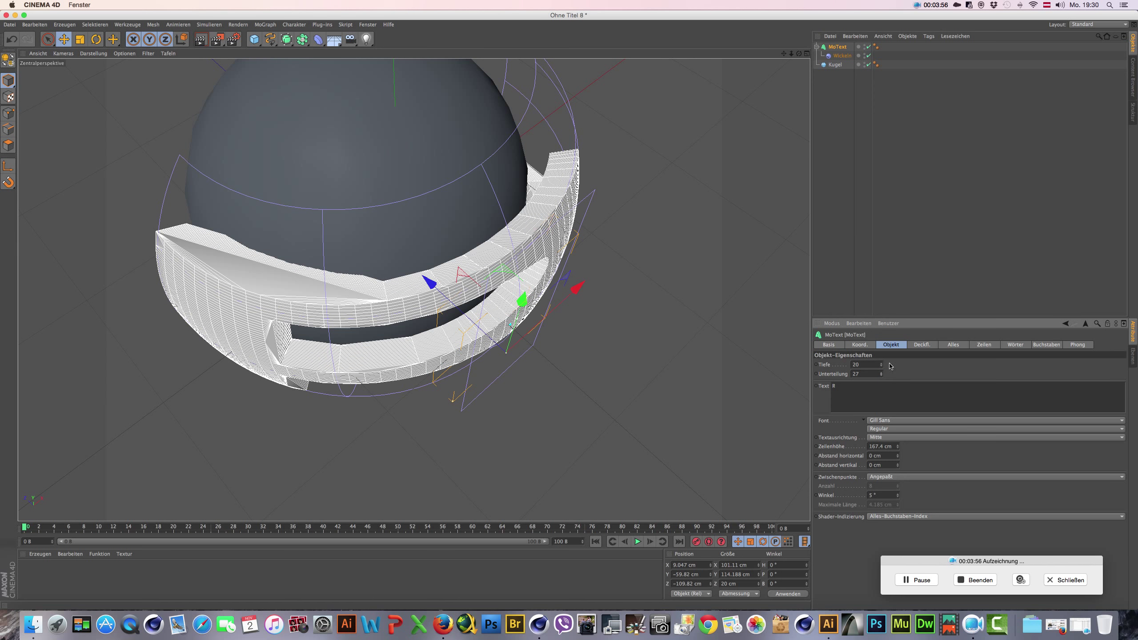
{"action": "left_click", "coordinate": [926, 348]}
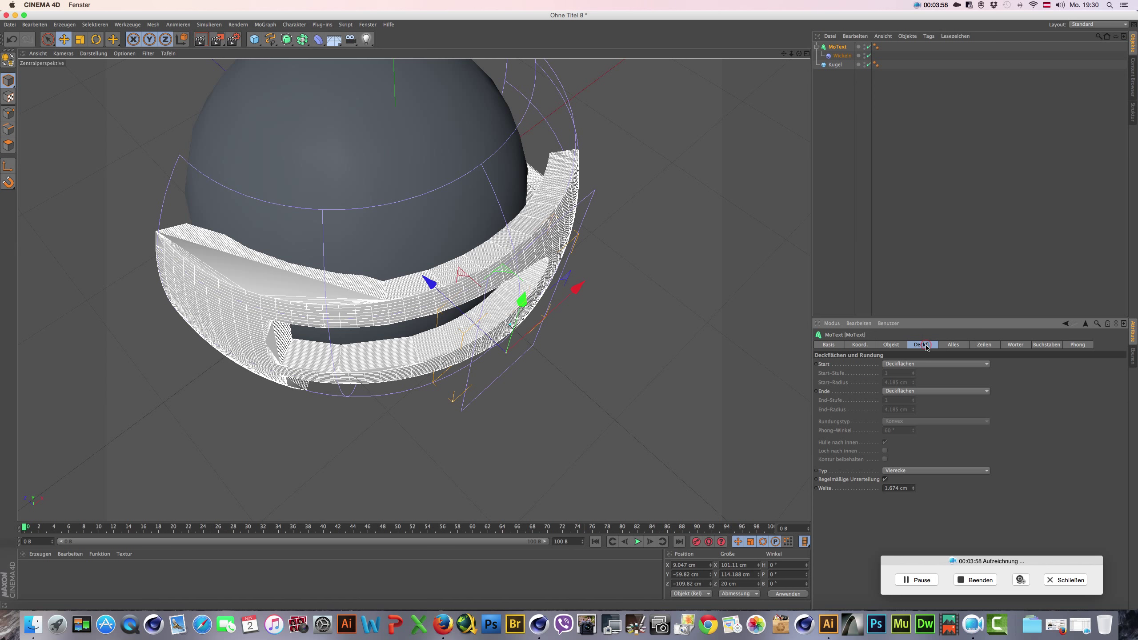
Step: Set the cap grid width to 0.01 cm, orbit the view, and return to the Objekt settings
{"action": "left_click_drag", "start_coordinate": [901, 488], "coordinate": [882, 488]}
{"action": "type", "text": "0"}
{"action": "key", "text": "Return"}
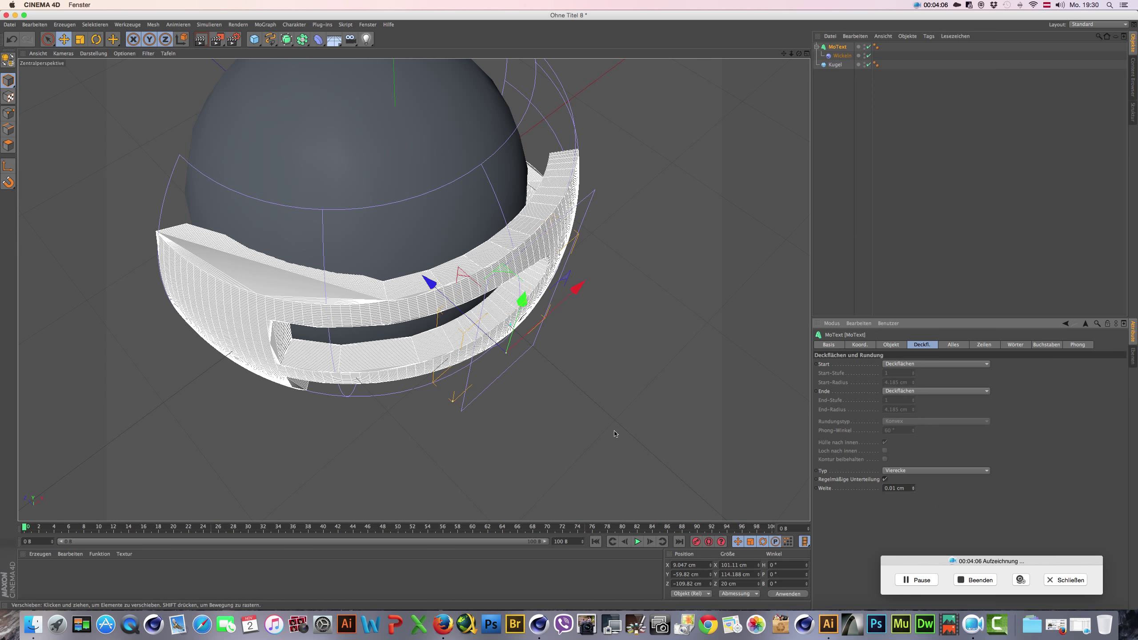
{"action": "left_click_drag", "start_coordinate": [614, 434], "coordinate": [572, 353], "text": "alt"}
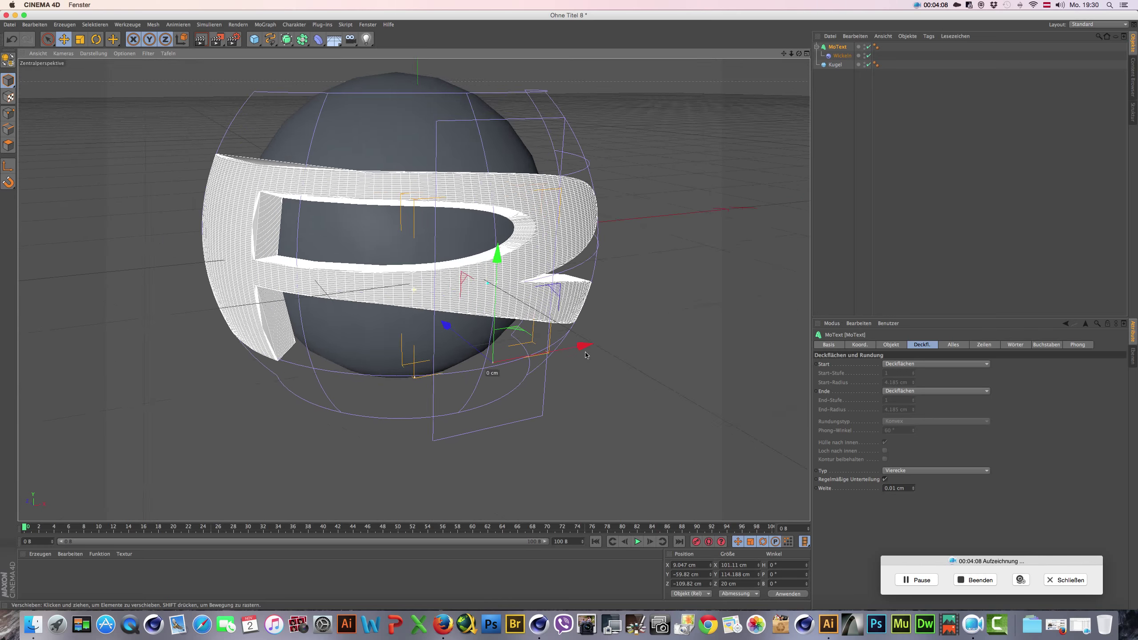
{"action": "left_click_drag", "start_coordinate": [572, 353], "coordinate": [757, 196], "text": "alt"}
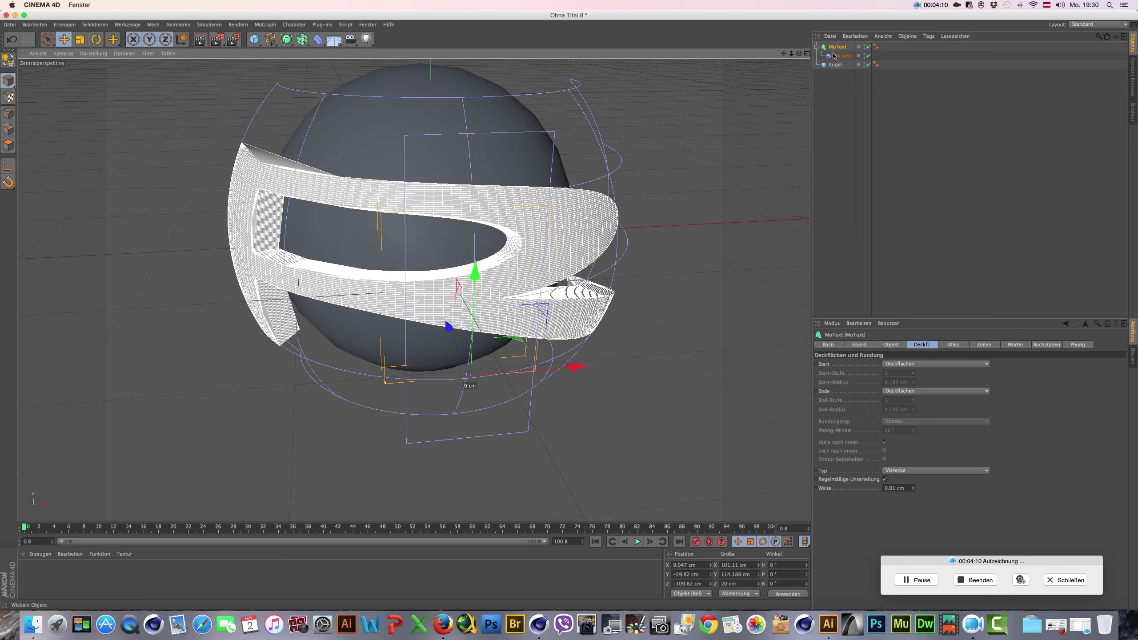
{"action": "left_click", "coordinate": [892, 345]}
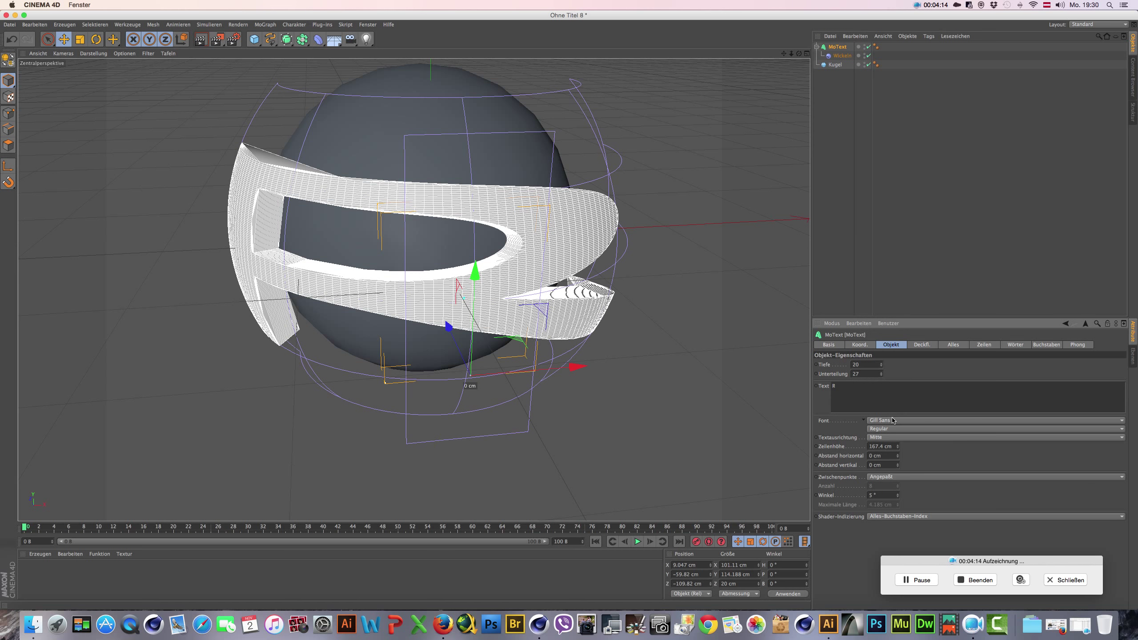
Step: Change the MoText letter to M
{"action": "double_click", "coordinate": [844, 387]}
{"action": "left_click", "coordinate": [926, 369]}
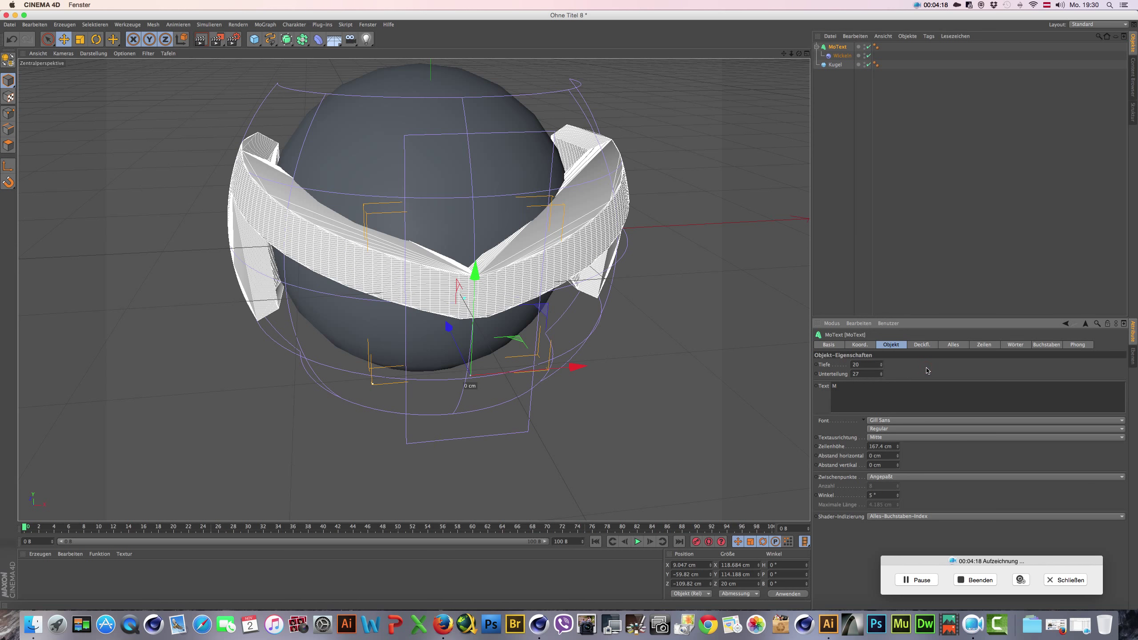
{"action": "mouse_move", "coordinate": [510, 395]}
{"action": "left_mouse_down", "text": "alt"}
{"action": "mouse_move", "coordinate": [507, 456]}
{"action": "mouse_move", "coordinate": [498, 360]}
{"action": "left_mouse_up", "text": "alt"}
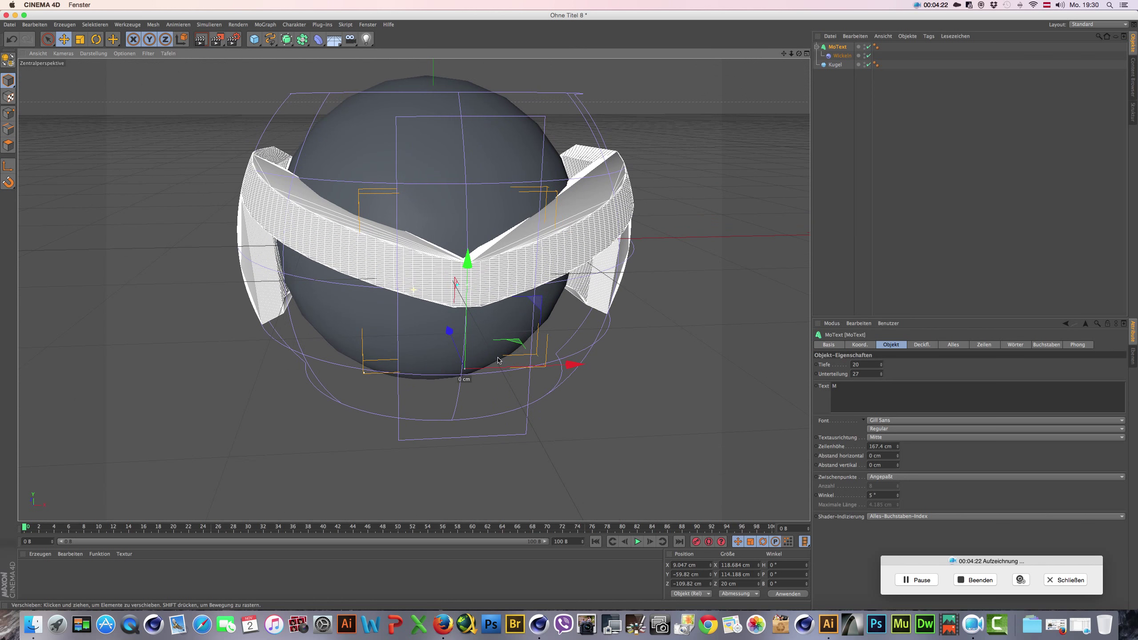
Step: Deepen the extrusion (Tiefe) to 26 and set intermediate points to Gleichmäßig with 8 points
{"action": "left_click", "coordinate": [880, 364]}
{"action": "left_click", "coordinate": [881, 365]}
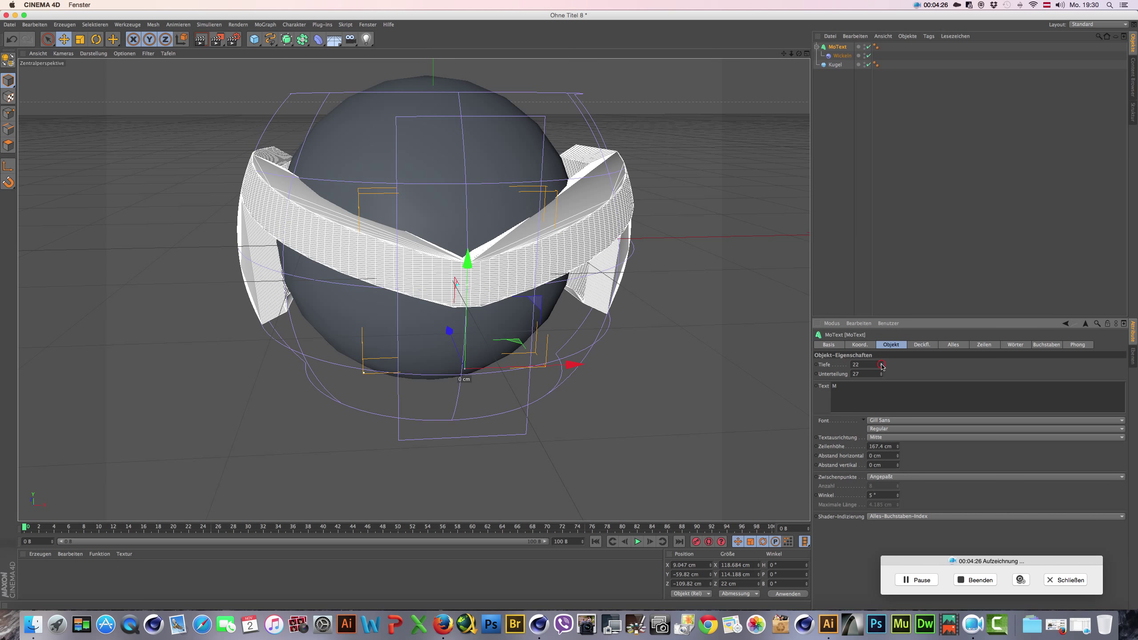
{"action": "left_click", "coordinate": [881, 363]}
{"action": "left_click", "coordinate": [881, 363]}
{"action": "left_click", "coordinate": [880, 364]}
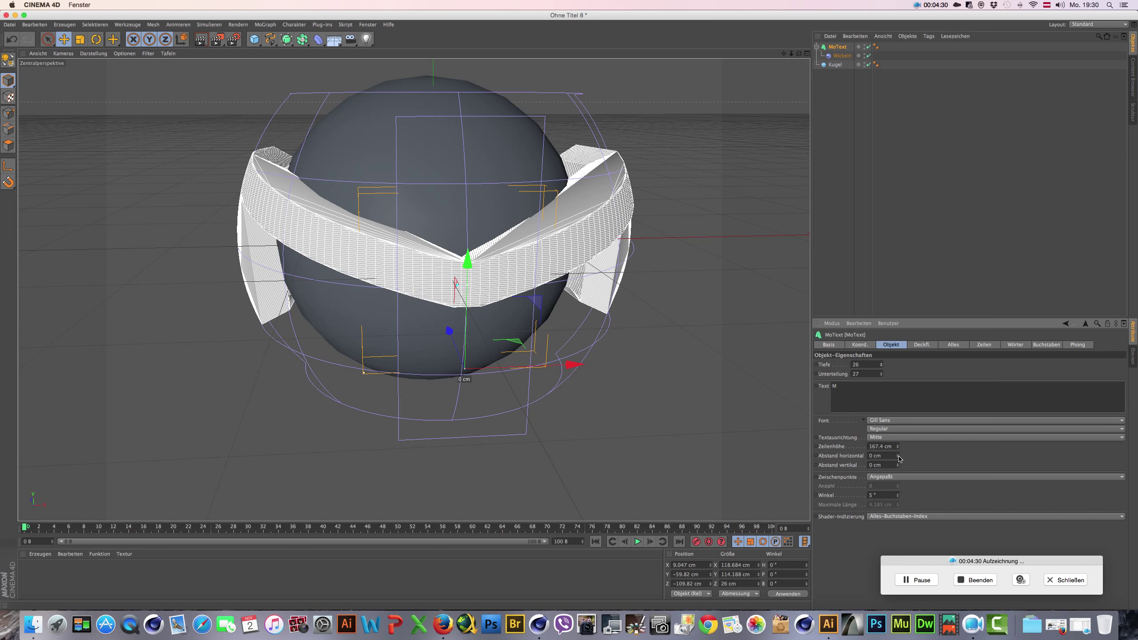
{"action": "left_click", "coordinate": [901, 476]}
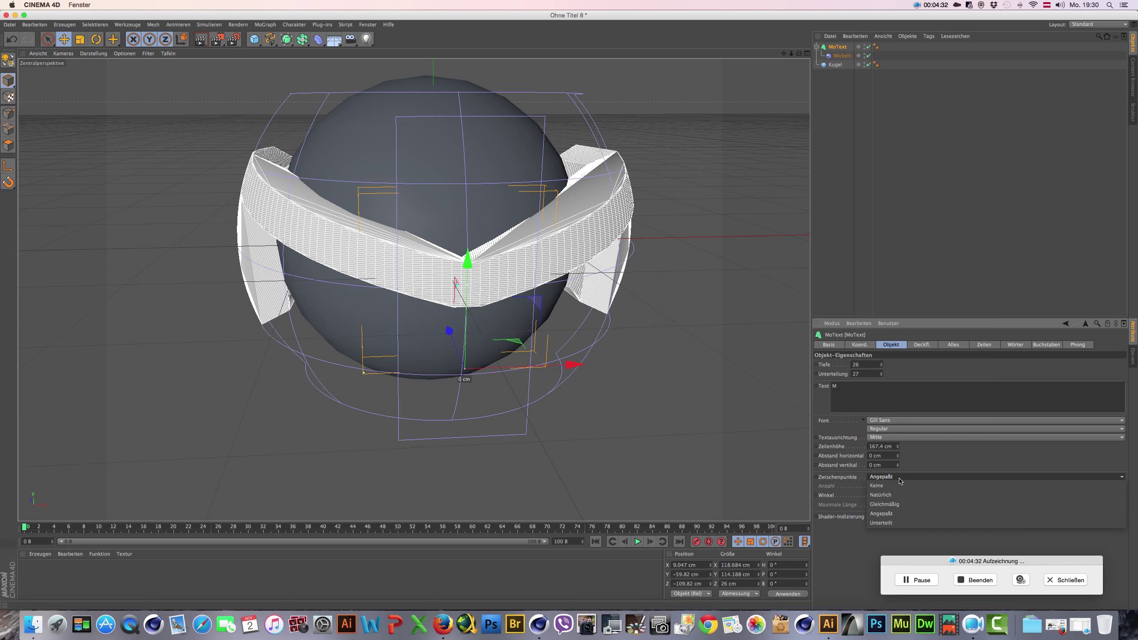
{"action": "left_click", "coordinate": [888, 504]}
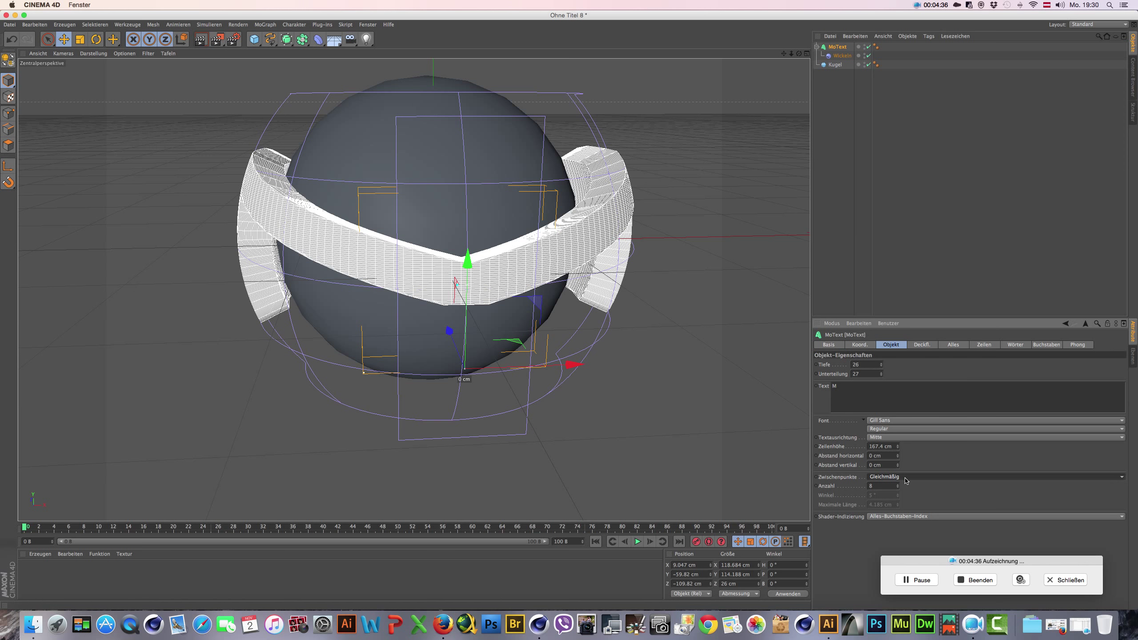
{"action": "mouse_move", "coordinate": [372, 171]}
{"action": "left_mouse_down", "text": "alt"}
{"action": "mouse_move", "coordinate": [354, 271]}
{"action": "mouse_move", "coordinate": [377, 189]}
{"action": "left_mouse_up", "text": "alt"}
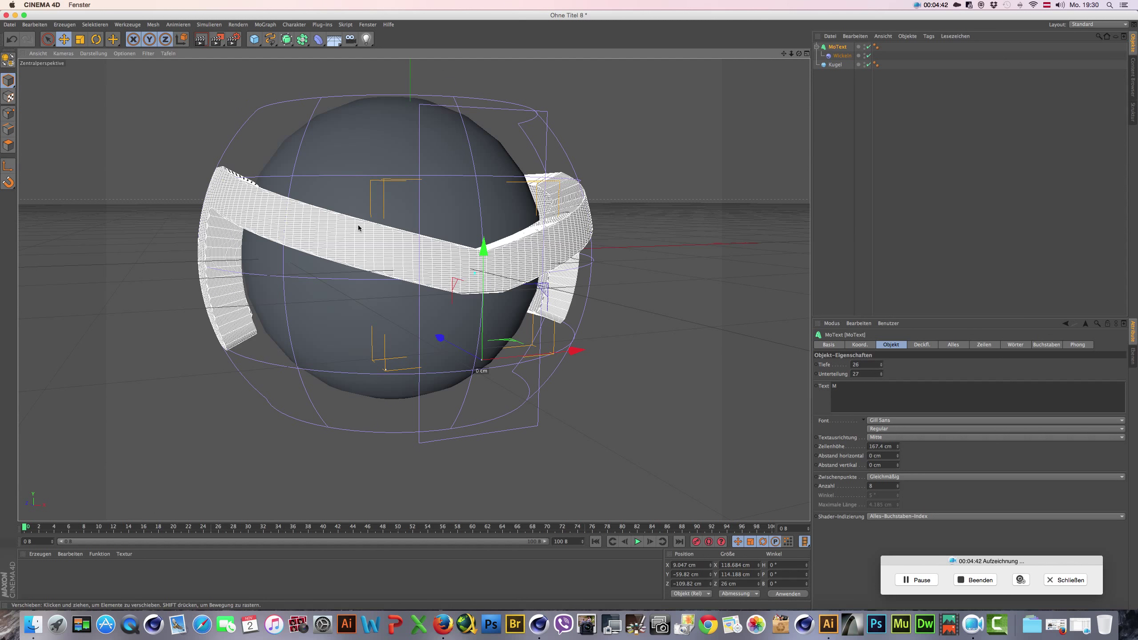
Step: Set the MoText font to Federal Escort and replace the letter M with S
{"action": "left_click", "coordinate": [926, 423]}
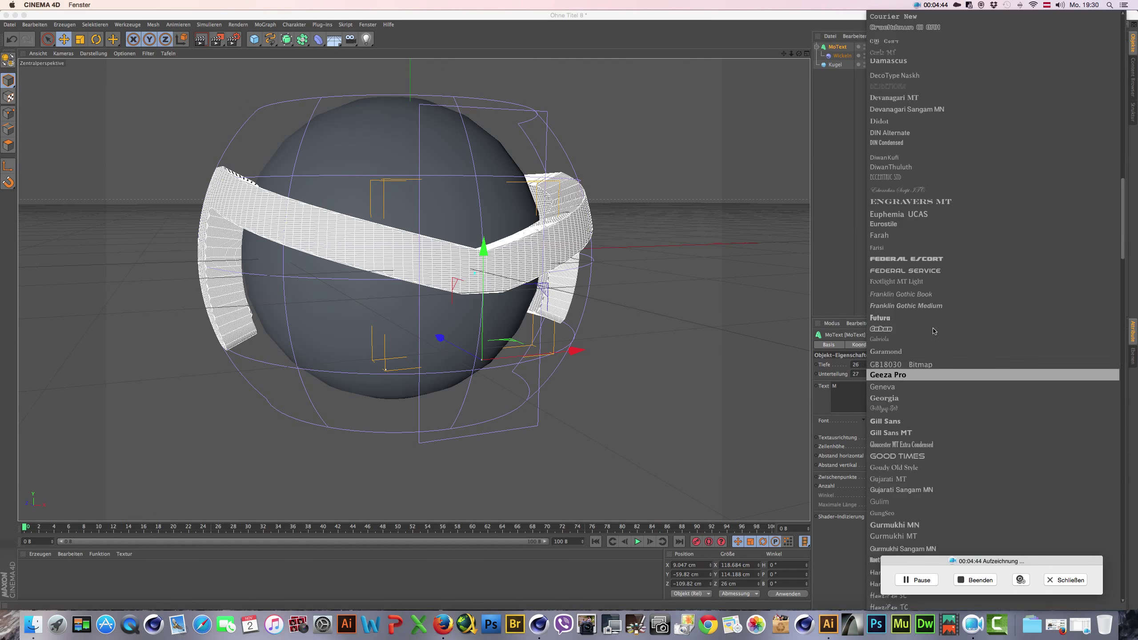
{"action": "left_click", "coordinate": [917, 259]}
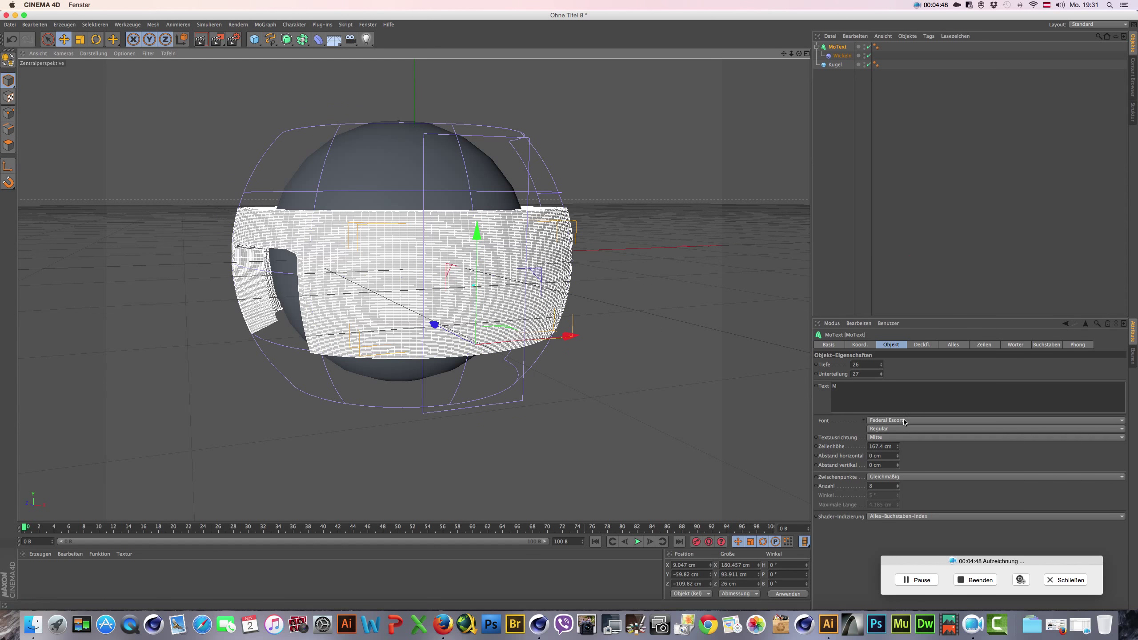
{"action": "double_click", "coordinate": [847, 386]}
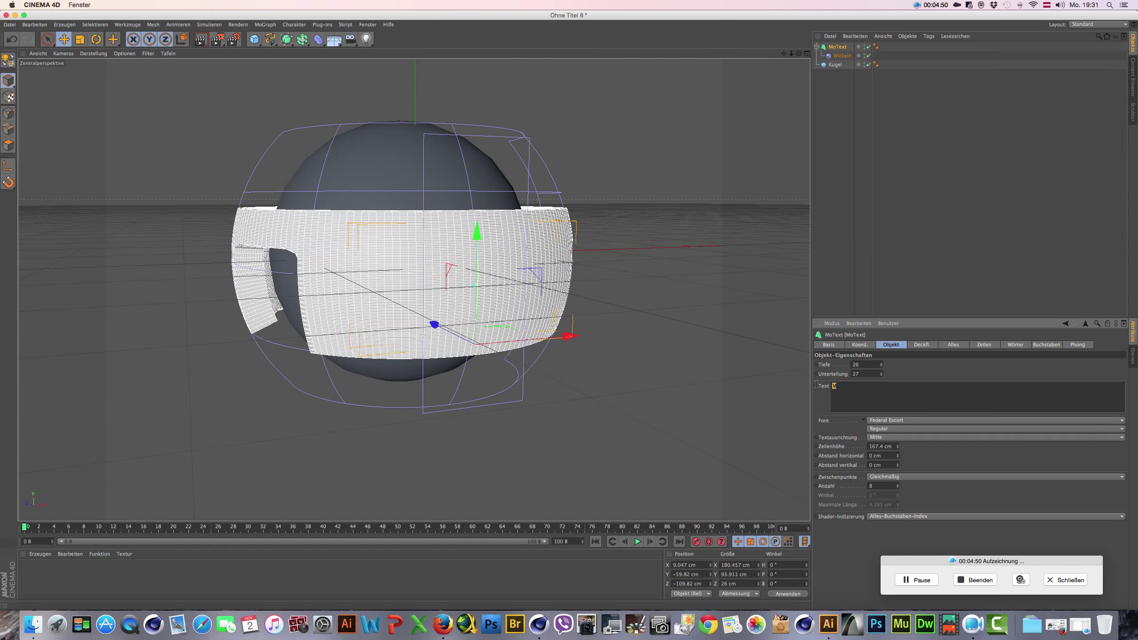
{"action": "type", "text": "S"}
{"action": "left_click", "coordinate": [907, 376]}
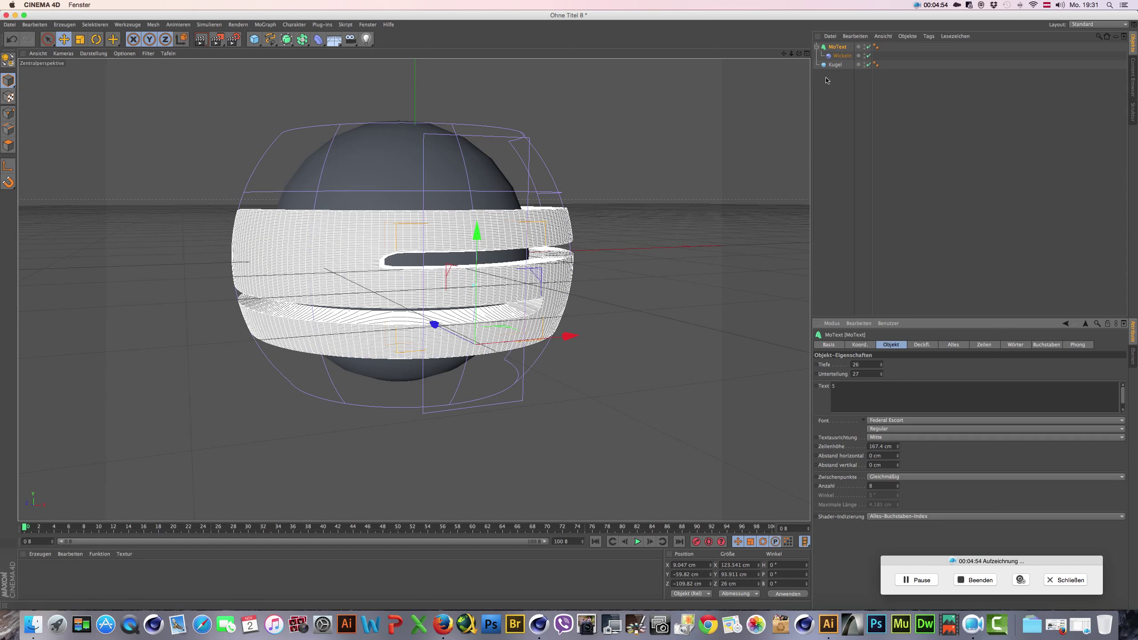
Step: Lower the Wickeln deformer's height handle to about 61.6 cm, then orbit and zoom to check
{"action": "left_click", "coordinate": [842, 55]}
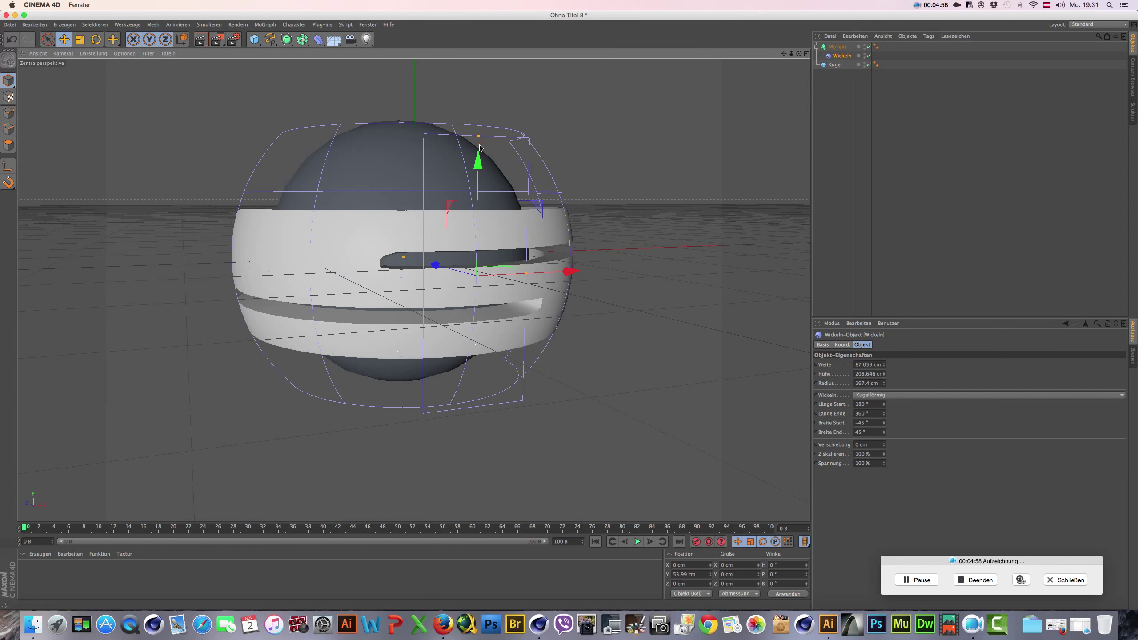
{"action": "mouse_move", "coordinate": [479, 137]}
{"action": "left_mouse_down"}
{"action": "mouse_move", "coordinate": [478, 227]}
{"action": "mouse_move", "coordinate": [471, 202]}
{"action": "mouse_move", "coordinate": [464, 241]}
{"action": "mouse_move", "coordinate": [415, 226]}
{"action": "mouse_move", "coordinate": [412, 213]}
{"action": "mouse_move", "coordinate": [399, 238]}
{"action": "mouse_move", "coordinate": [251, 336]}
{"action": "mouse_move", "coordinate": [461, 215]}
{"action": "mouse_move", "coordinate": [423, 301]}
{"action": "left_mouse_up"}
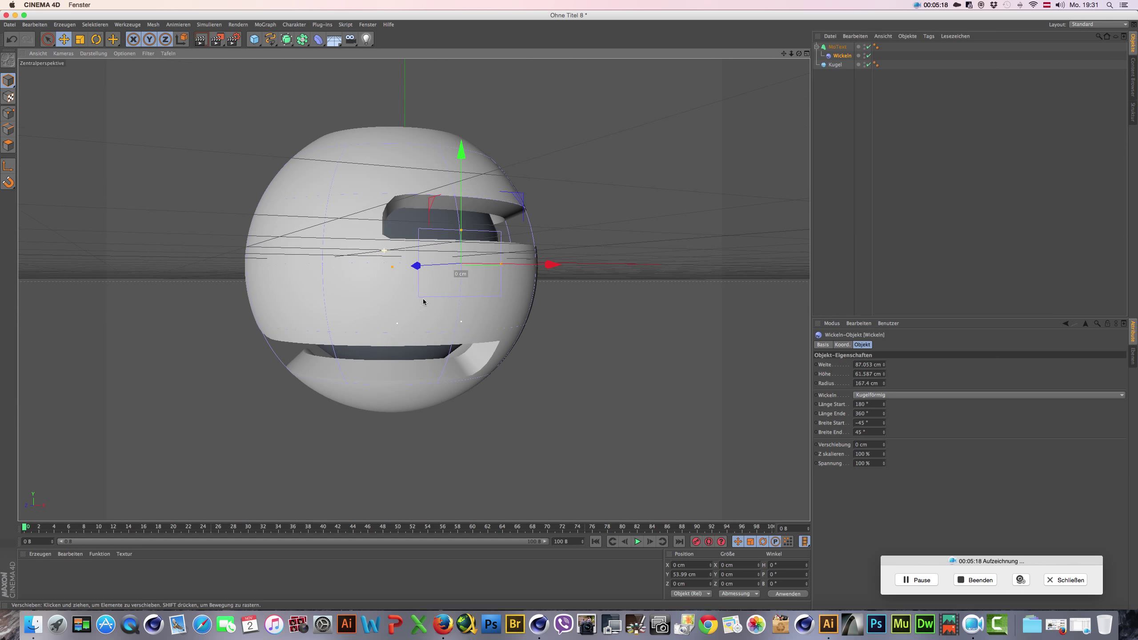
{"action": "left_click_drag", "start_coordinate": [439, 384], "coordinate": [439, 384], "text": "alt"}
{"action": "scroll", "coordinate": [416, 313], "scroll_direction": "up", "scroll_amount": 3}
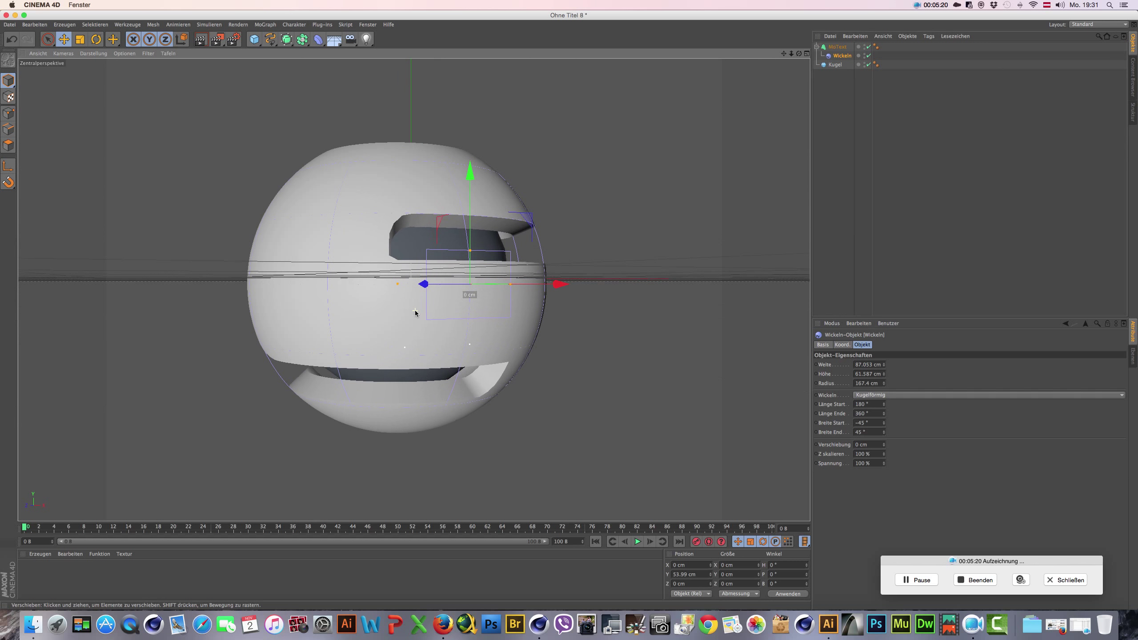
Step: Reselect MoText and try the Damascus font, then Courier
{"action": "left_click", "coordinate": [838, 47]}
{"action": "left_click", "coordinate": [901, 418]}
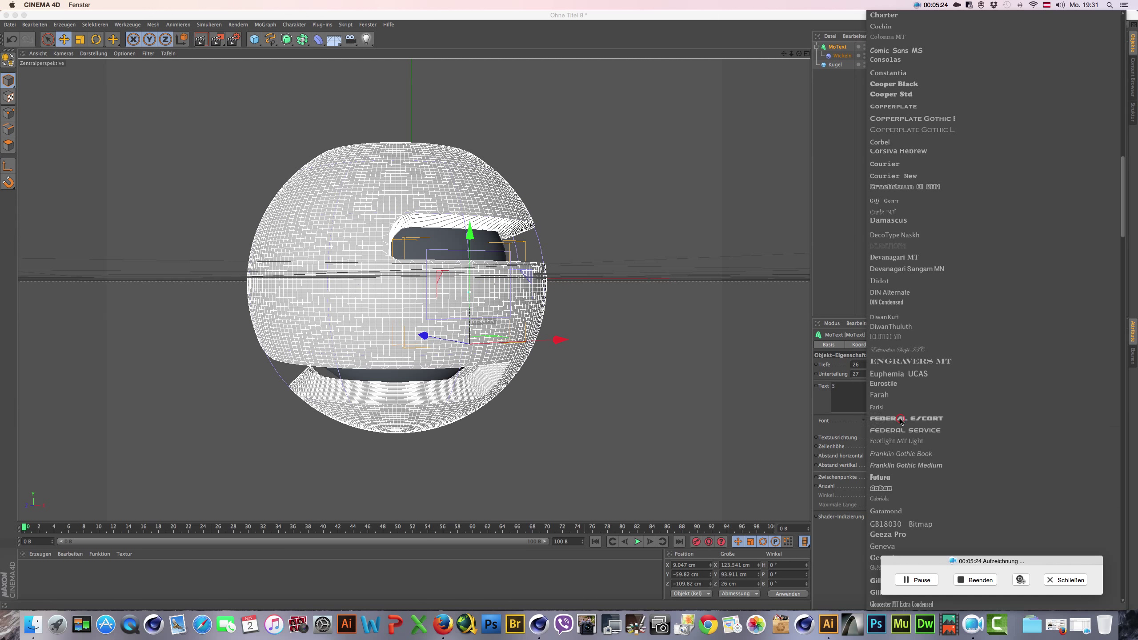
{"action": "left_click", "coordinate": [890, 222]}
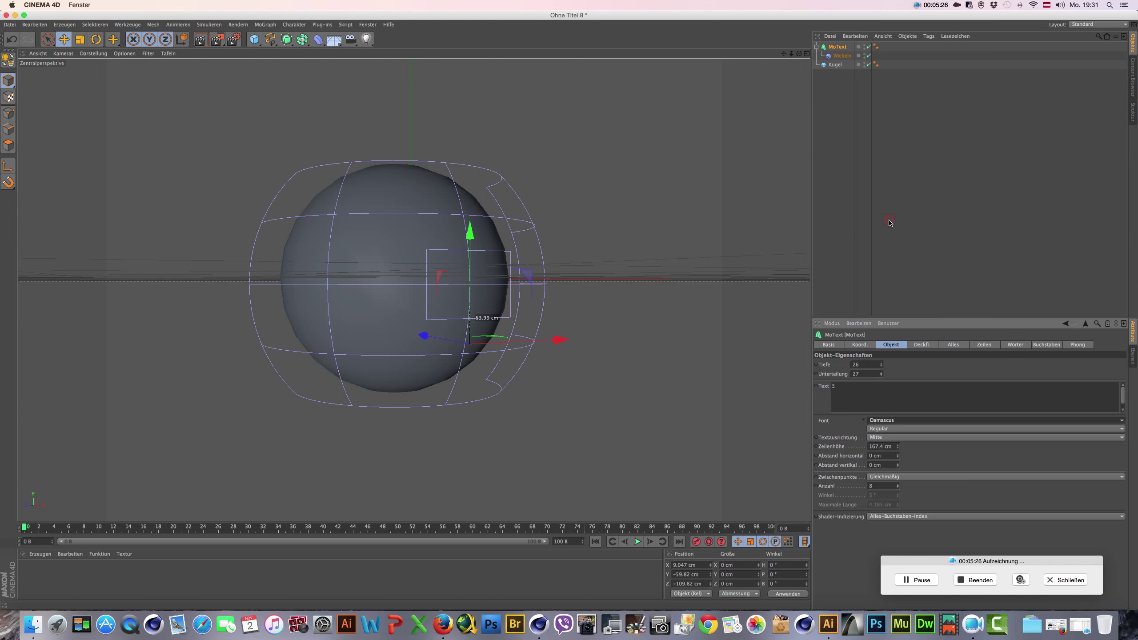
{"action": "left_click", "coordinate": [909, 421]}
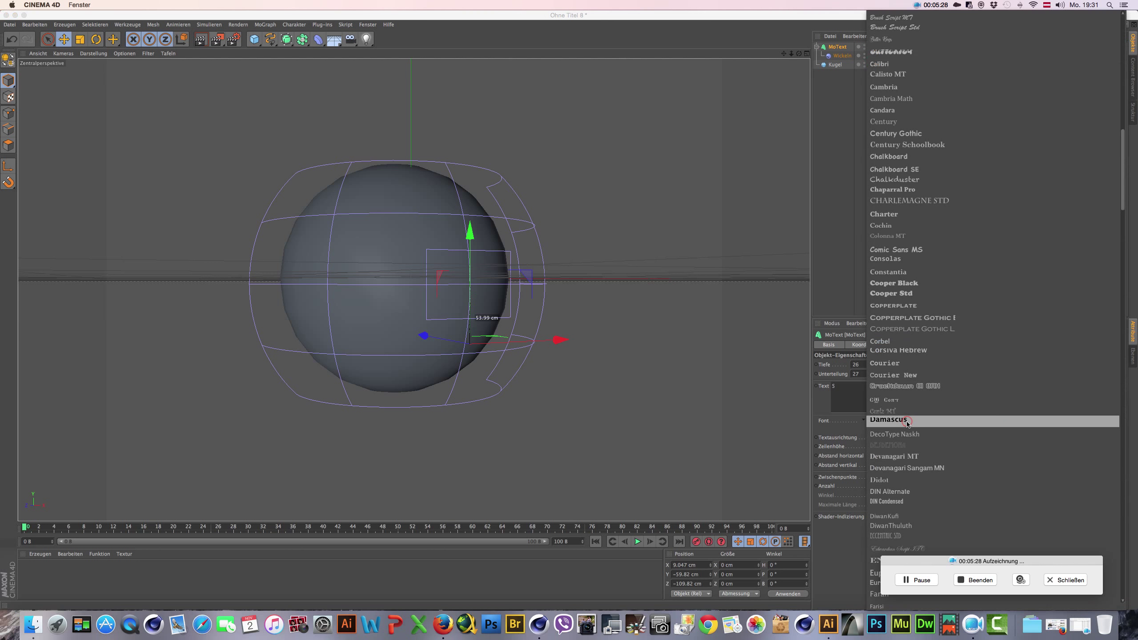
{"action": "left_click", "coordinate": [903, 368]}
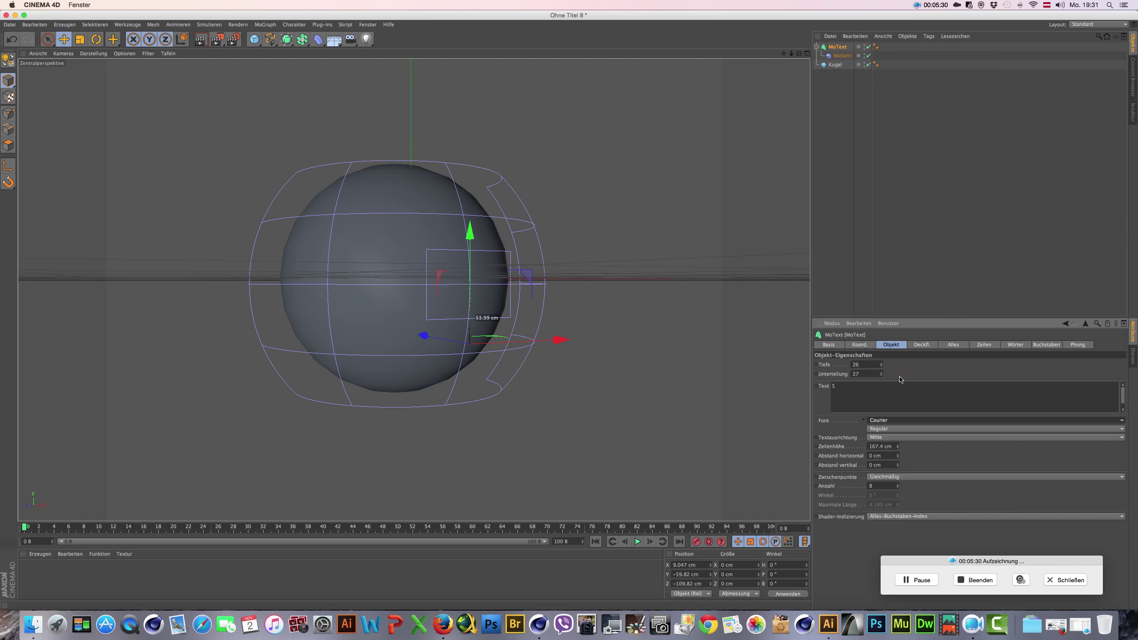
Step: Set the MoText font to Apple SD Gothic Neo
{"action": "left_click", "coordinate": [898, 421]}
{"action": "scroll", "coordinate": [906, 272], "scroll_direction": "up", "scroll_amount": 5}
{"action": "scroll", "coordinate": [906, 272], "scroll_direction": "up", "scroll_amount": 5}
{"action": "scroll", "coordinate": [906, 272], "scroll_direction": "up", "scroll_amount": 5}
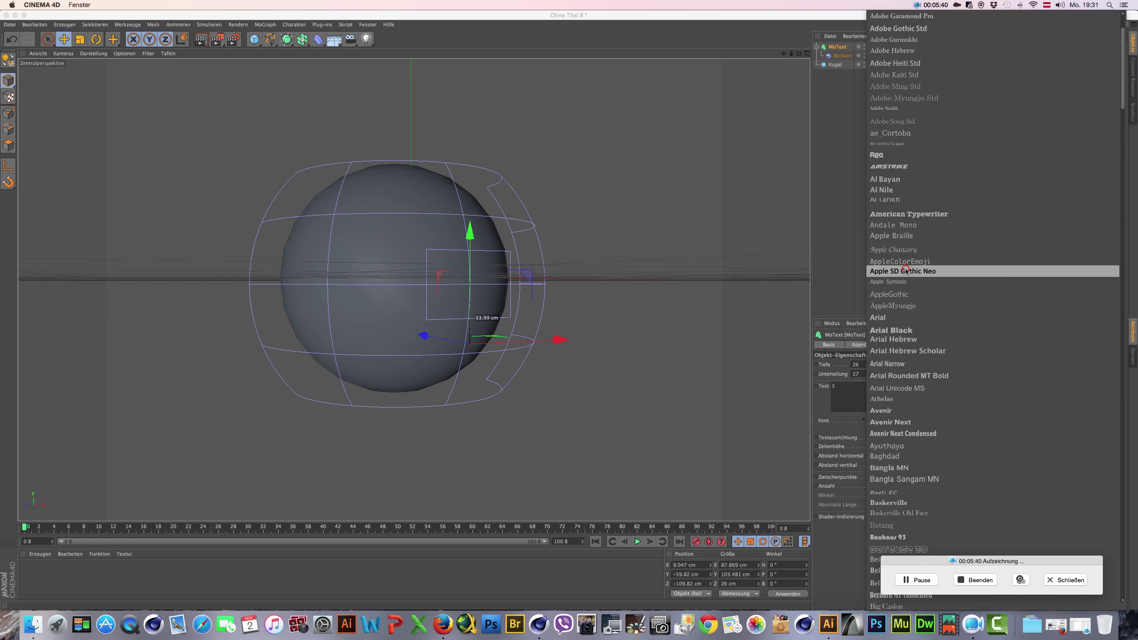
{"action": "left_click", "coordinate": [906, 272]}
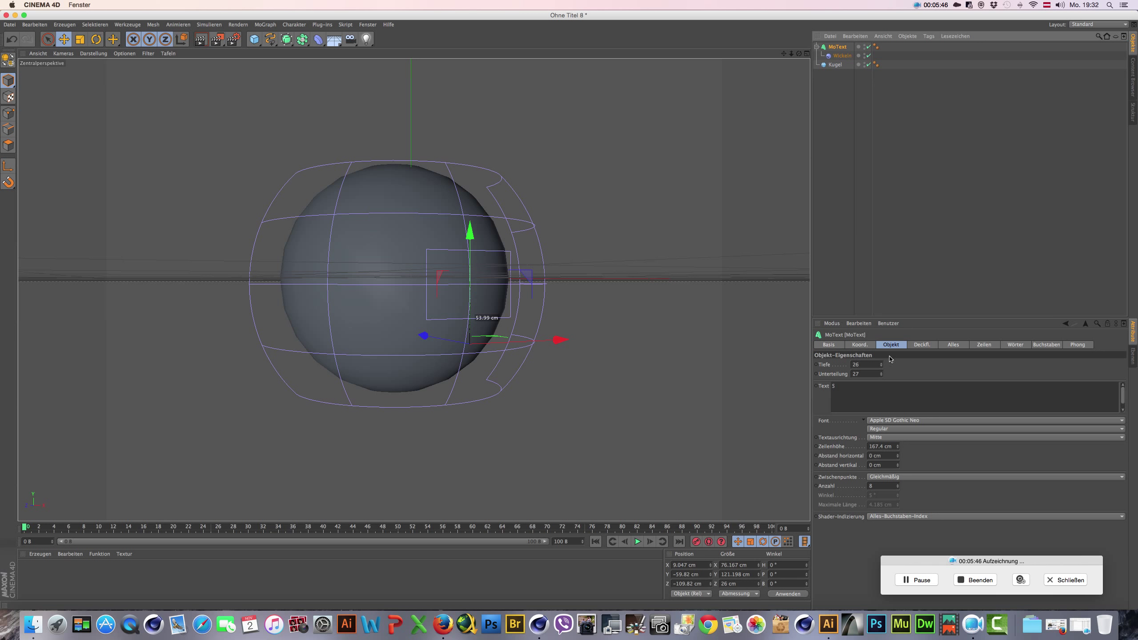
{"action": "left_click", "coordinate": [925, 346]}
Step: Set the cap Weite to 1 cm
{"action": "double_click", "coordinate": [897, 488]}
{"action": "type", "text": "1"}
{"action": "key", "text": "Return"}
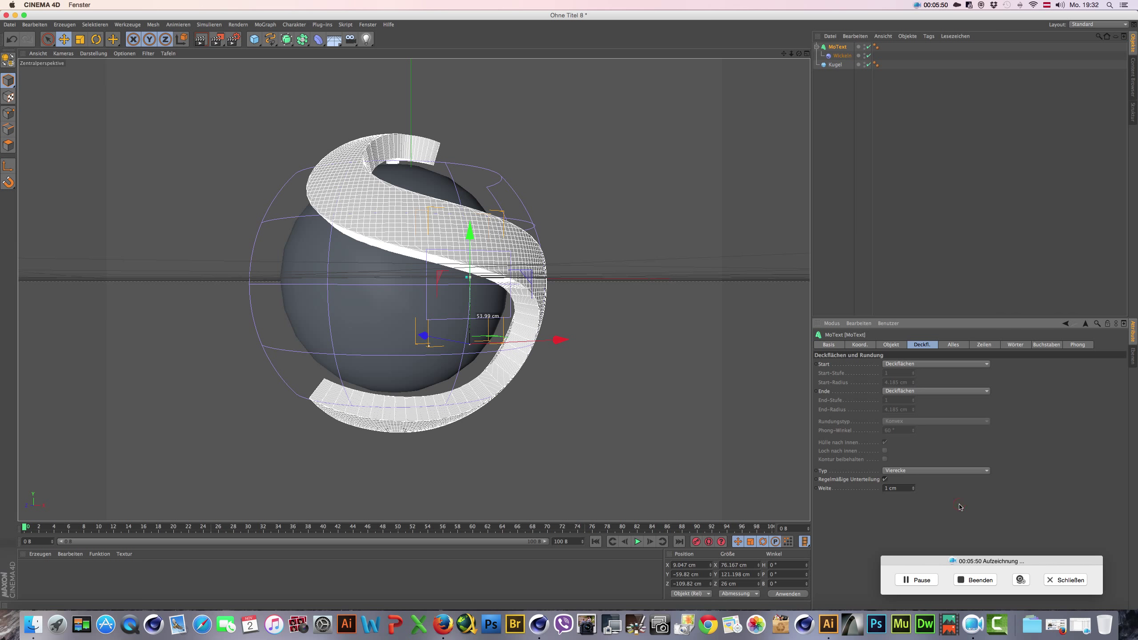
{"action": "mouse_move", "coordinate": [560, 426]}
{"action": "left_mouse_down", "text": "alt"}
{"action": "mouse_move", "coordinate": [428, 421]}
{"action": "mouse_move", "coordinate": [563, 429]}
{"action": "mouse_move", "coordinate": [538, 424]}
{"action": "left_mouse_up", "text": "alt"}
{"action": "left_click_drag", "start_coordinate": [440, 296], "coordinate": [415, 290], "text": "alt"}
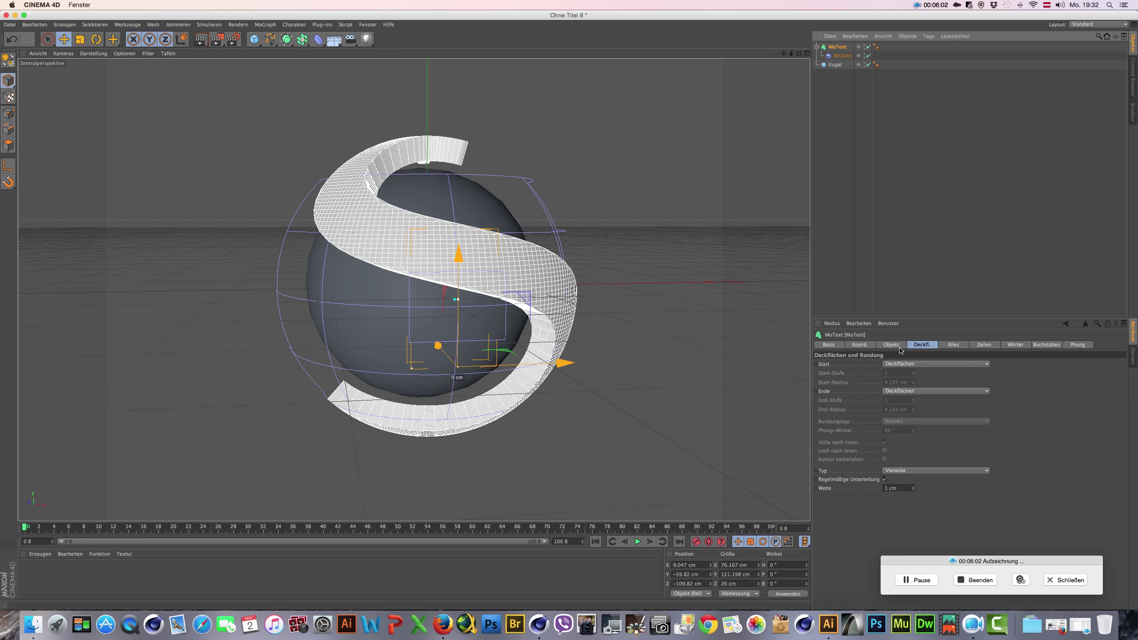
Step: Give both start and end caps rounding, with 5 end rounding steps
{"action": "left_click", "coordinate": [907, 365]}
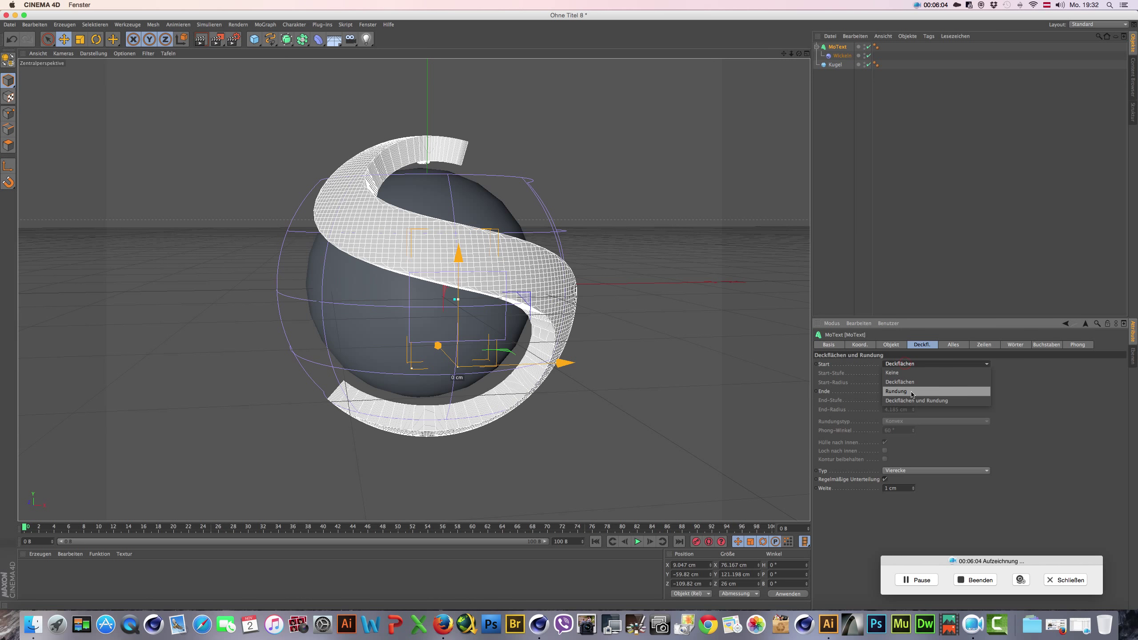
{"action": "left_click", "coordinate": [915, 401]}
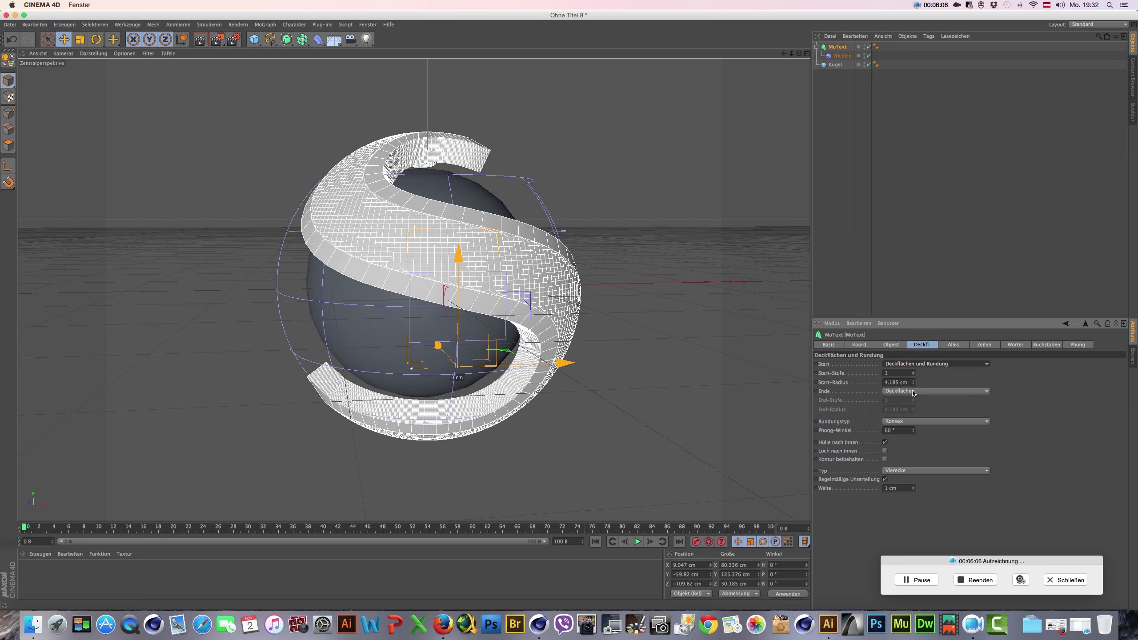
{"action": "left_click", "coordinate": [908, 393]}
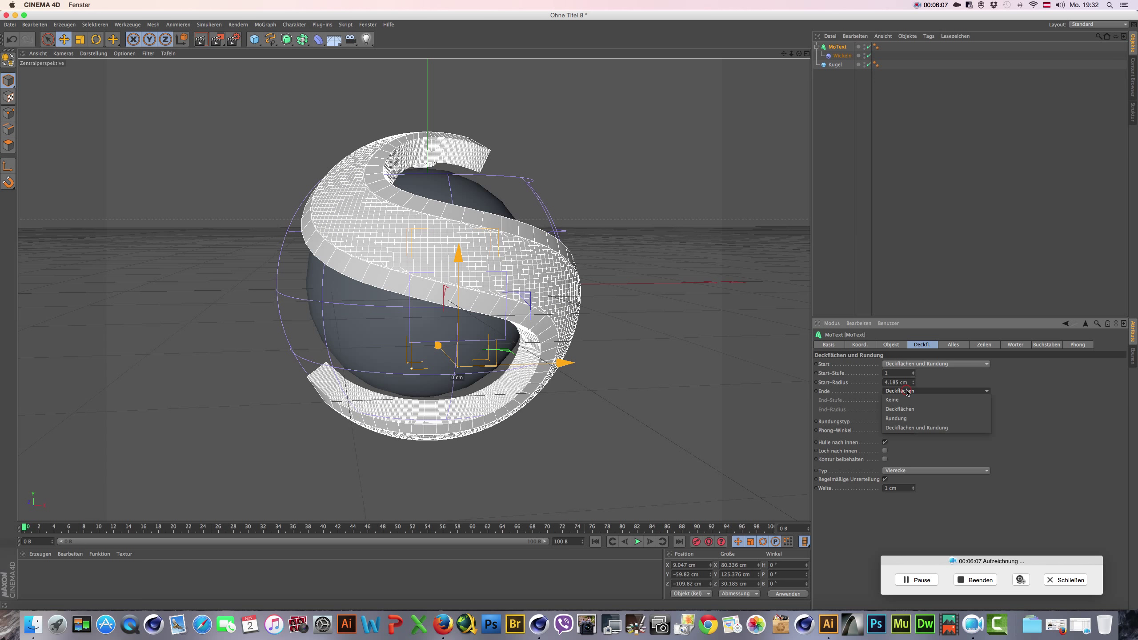
{"action": "left_click", "coordinate": [905, 427]}
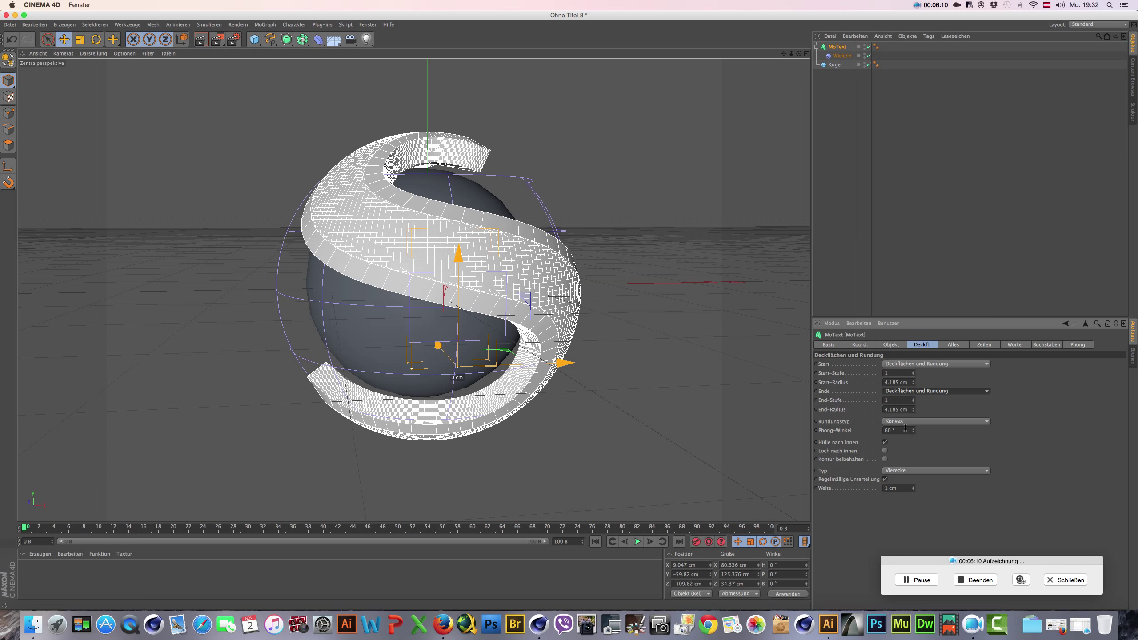
{"action": "left_click", "coordinate": [914, 399]}
{"action": "left_click", "coordinate": [913, 398]}
{"action": "left_click", "coordinate": [914, 411]}
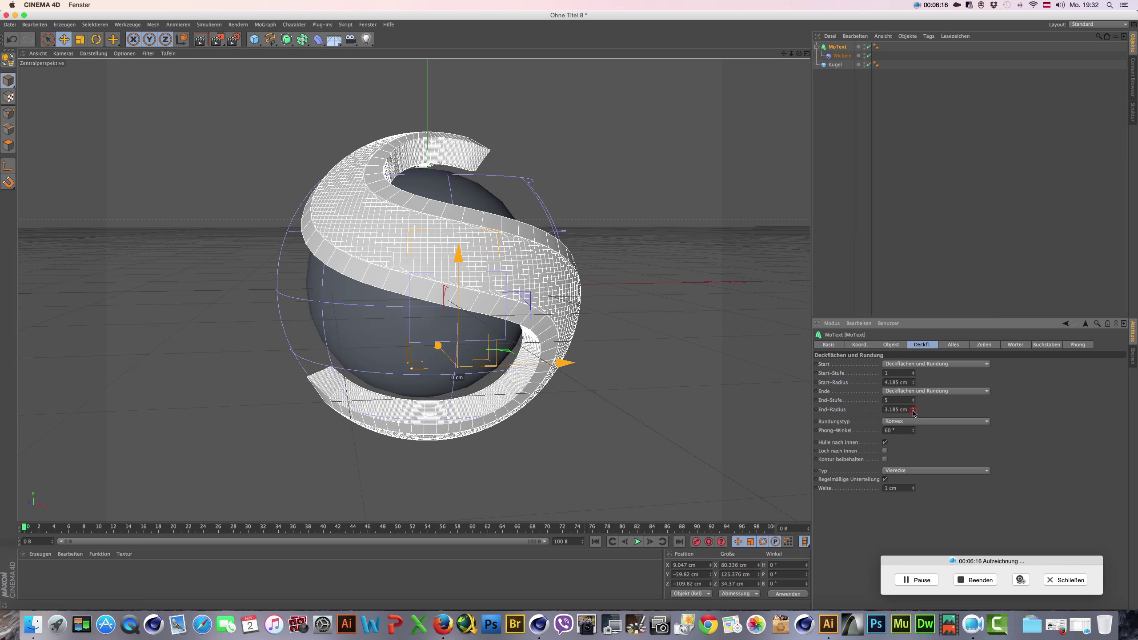
{"action": "left_click", "coordinate": [913, 411]}
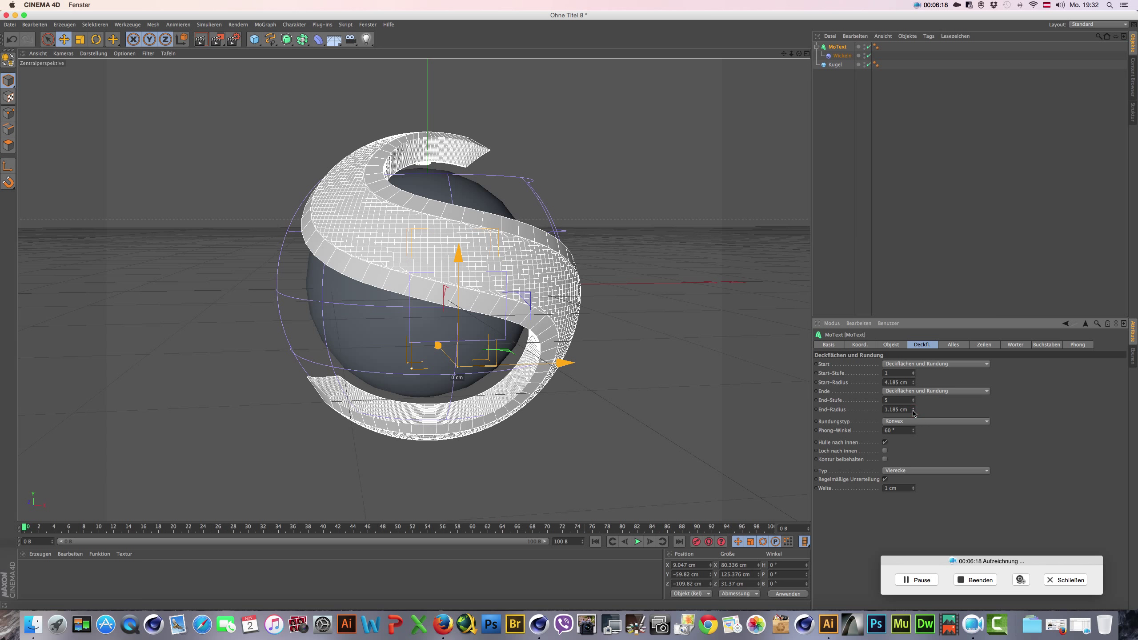
Step: Set end and start cap radii to 2 cm, start steps to 5, and preview a render
{"action": "left_click", "coordinate": [910, 410]}
{"action": "type", "text": "2"}
{"action": "left_click", "coordinate": [930, 411]}
{"action": "left_click", "coordinate": [911, 382]}
{"action": "type", "text": "2"}
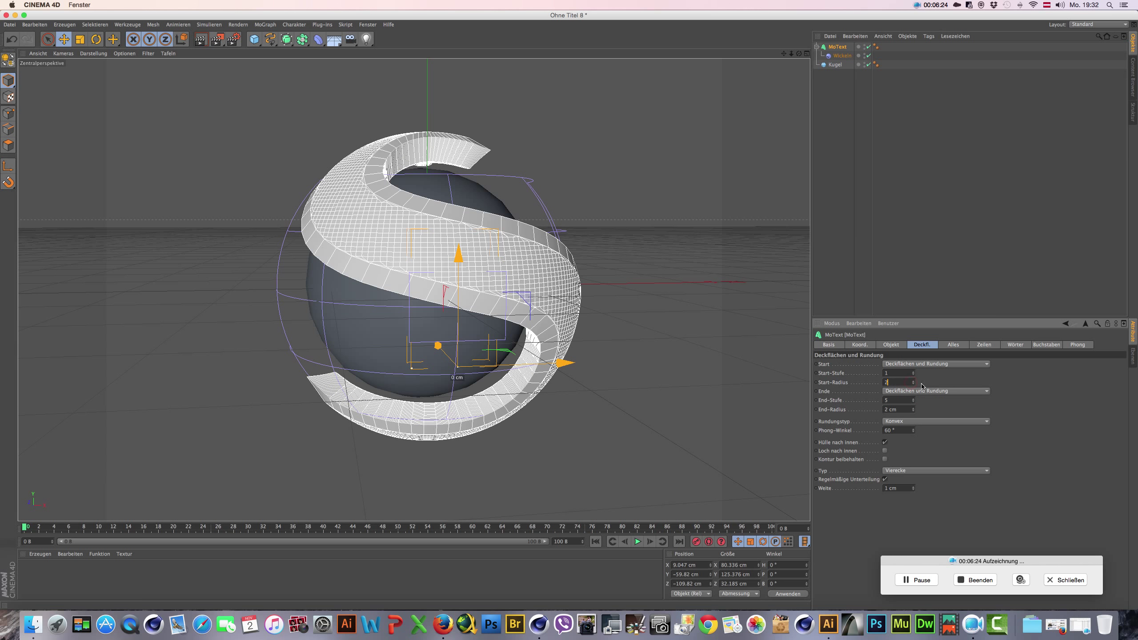
{"action": "left_click", "coordinate": [889, 374]}
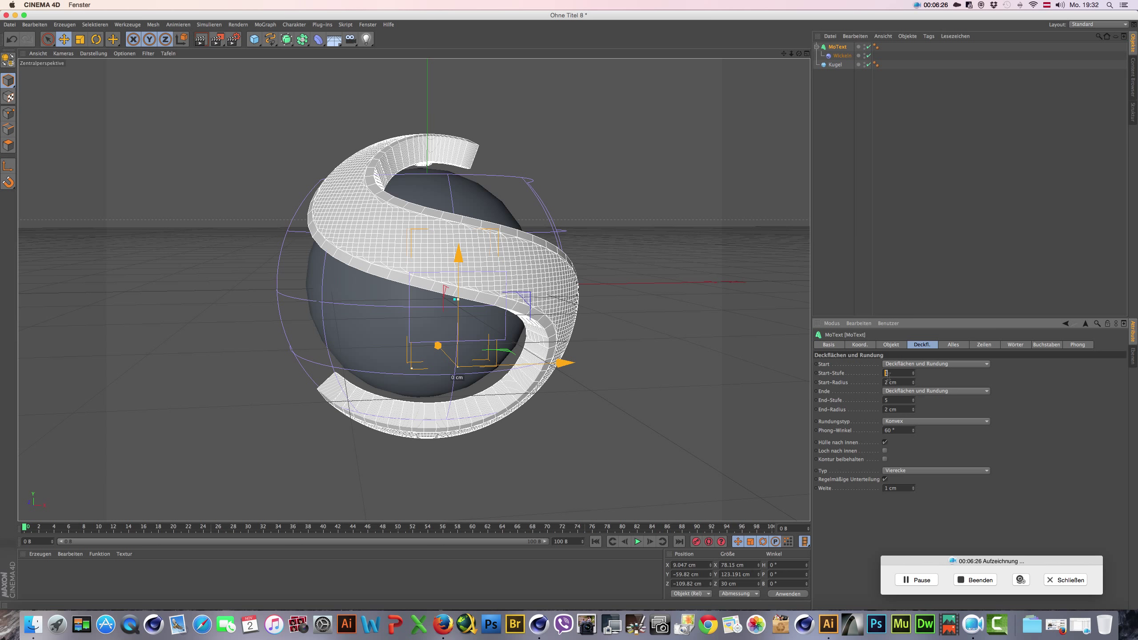
{"action": "type", "text": "5"}
{"action": "left_click", "coordinate": [936, 379]}
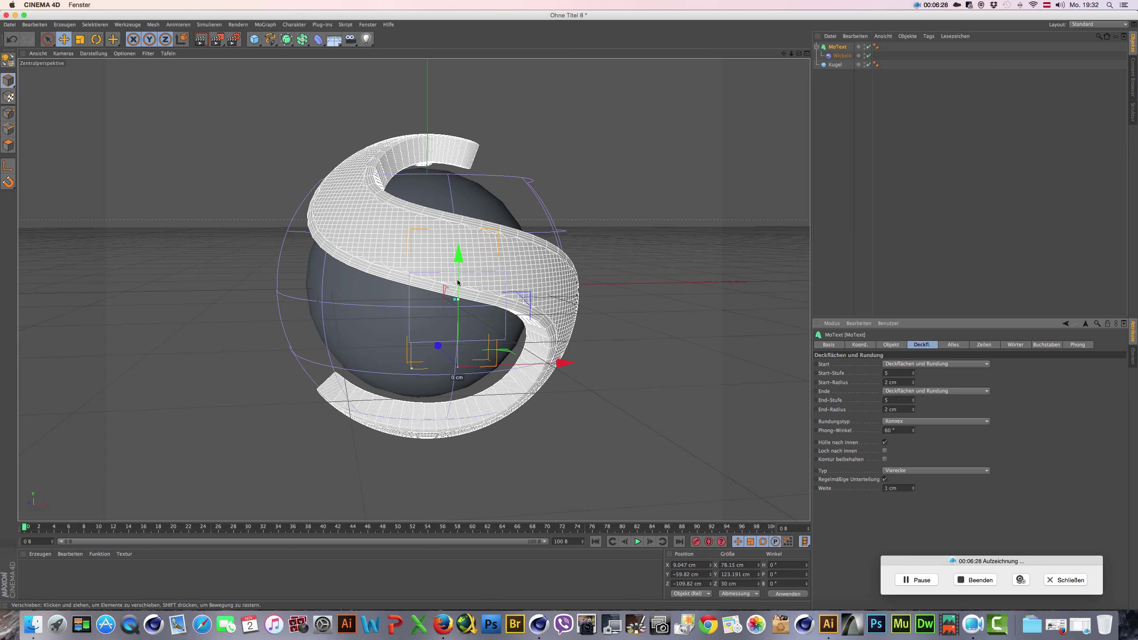
{"action": "left_click", "coordinate": [201, 39]}
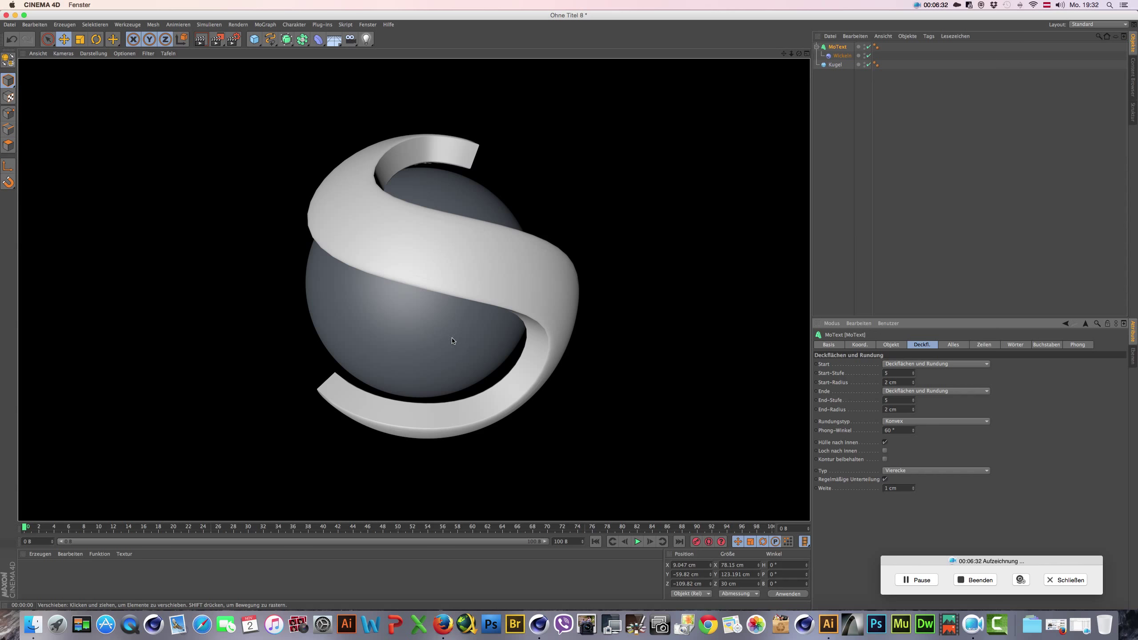
Step: Clear the render preview and change the MoText letter from S to F
{"action": "left_click", "coordinate": [444, 291]}
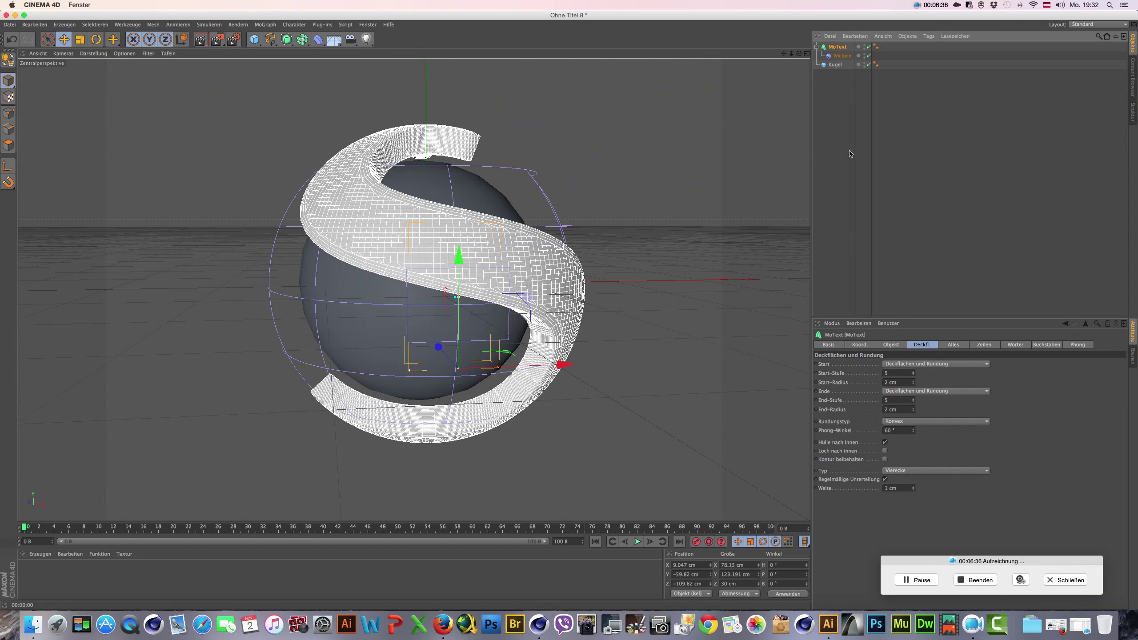
{"action": "left_click", "coordinate": [892, 344]}
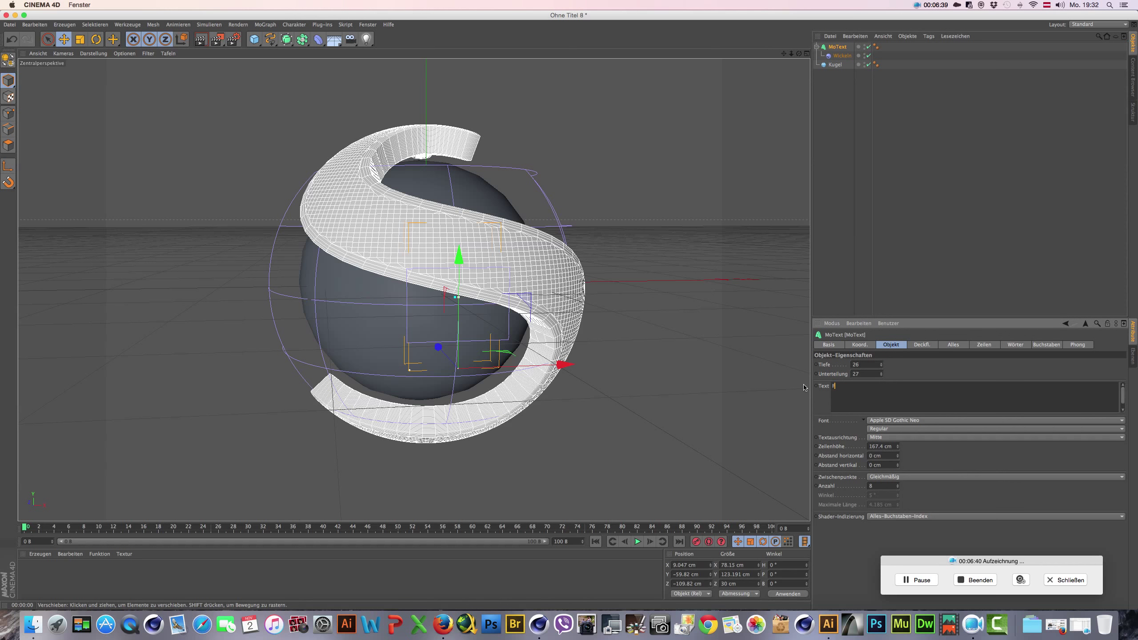
{"action": "left_click", "coordinate": [914, 376]}
{"action": "type", "text": "€"}
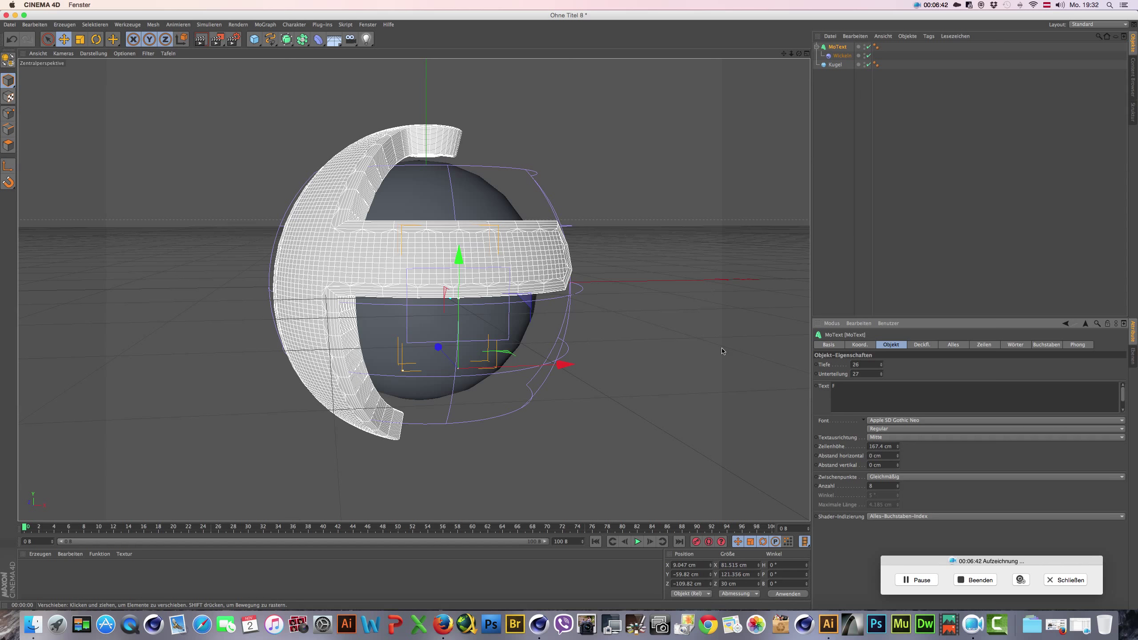
Step: Change the wrapped letter from F to R
{"action": "left_click_drag", "start_coordinate": [582, 408], "coordinate": [596, 394], "text": "alt"}
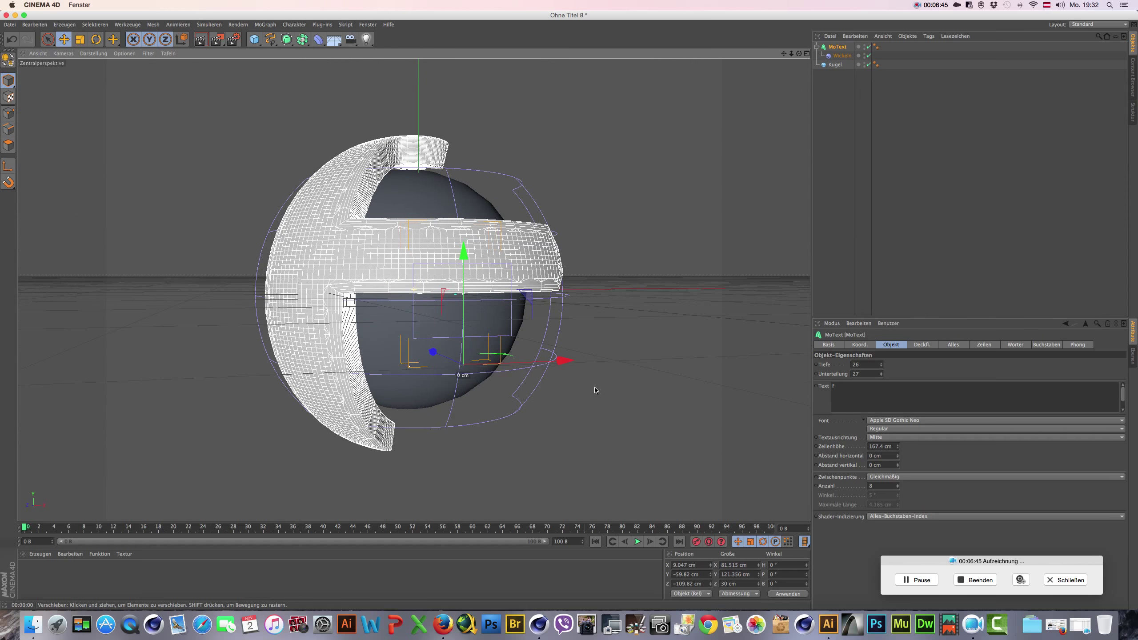
{"action": "double_click", "coordinate": [842, 386]}
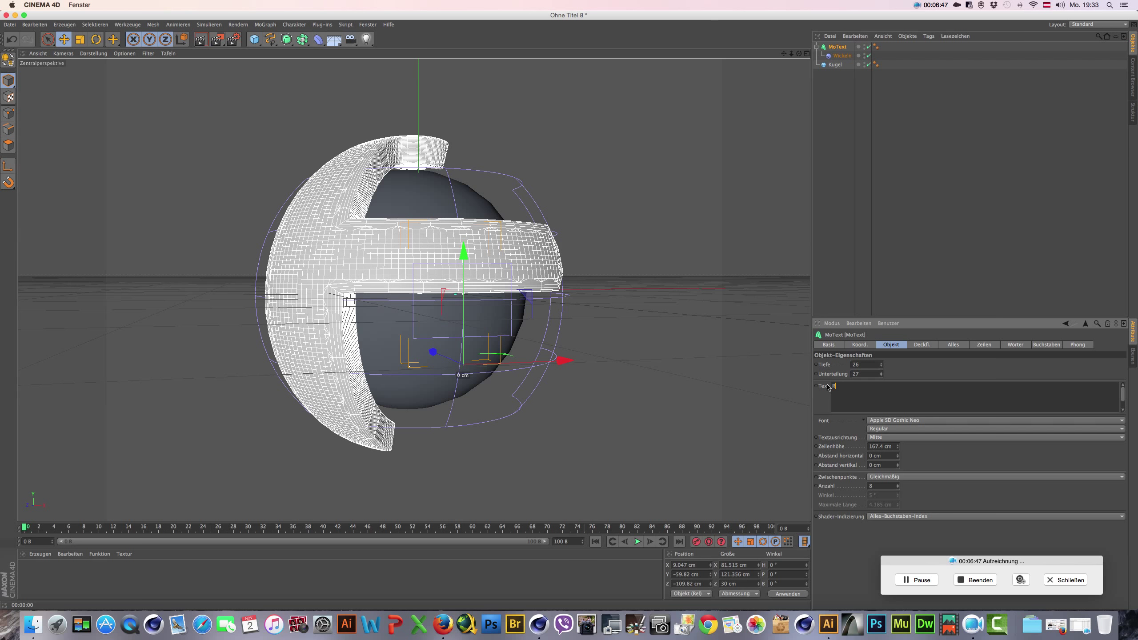
{"action": "left_click", "coordinate": [911, 372]}
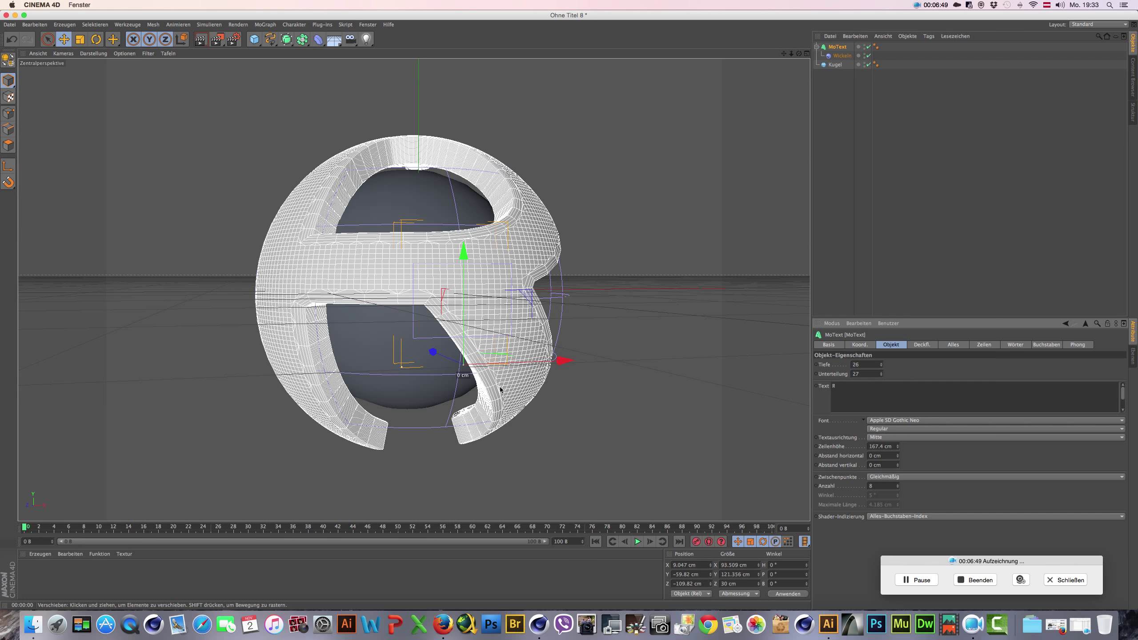
Step: Render a preview of the wrapped R, then replace the letter with 5
{"action": "mouse_move", "coordinate": [543, 433]}
{"action": "left_mouse_down", "text": "alt"}
{"action": "mouse_move", "coordinate": [328, 438]}
{"action": "mouse_move", "coordinate": [259, 363]}
{"action": "mouse_move", "coordinate": [639, 448]}
{"action": "mouse_move", "coordinate": [567, 448]}
{"action": "left_mouse_up", "text": "alt"}
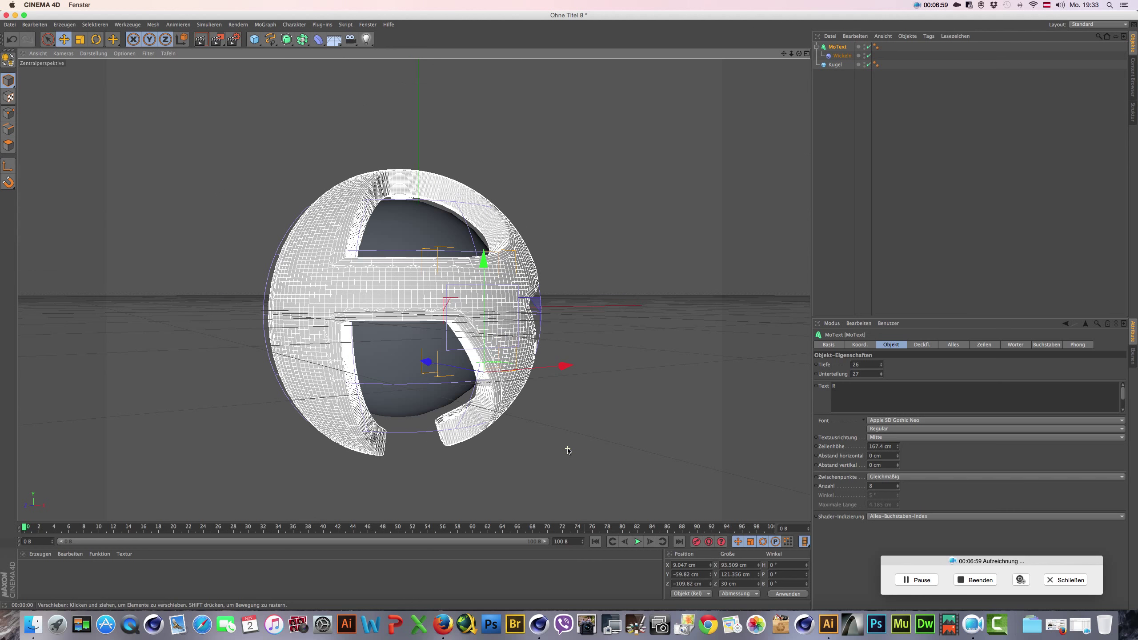
{"action": "left_click_drag", "start_coordinate": [363, 470], "coordinate": [375, 472], "text": "alt"}
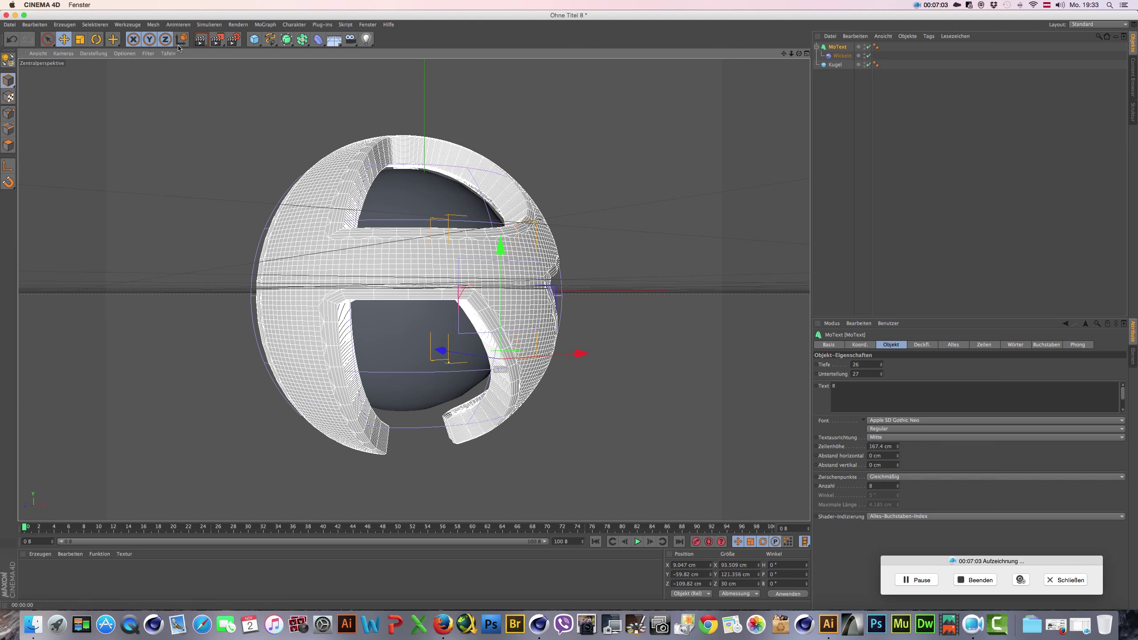
{"action": "left_click", "coordinate": [201, 39]}
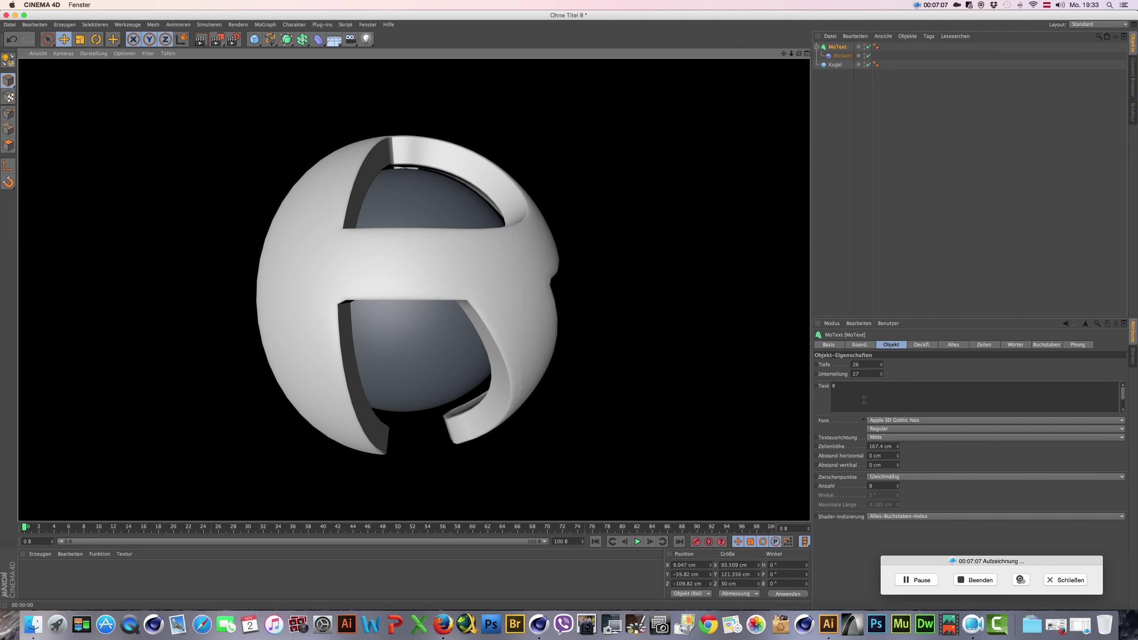
{"action": "double_click", "coordinate": [847, 387]}
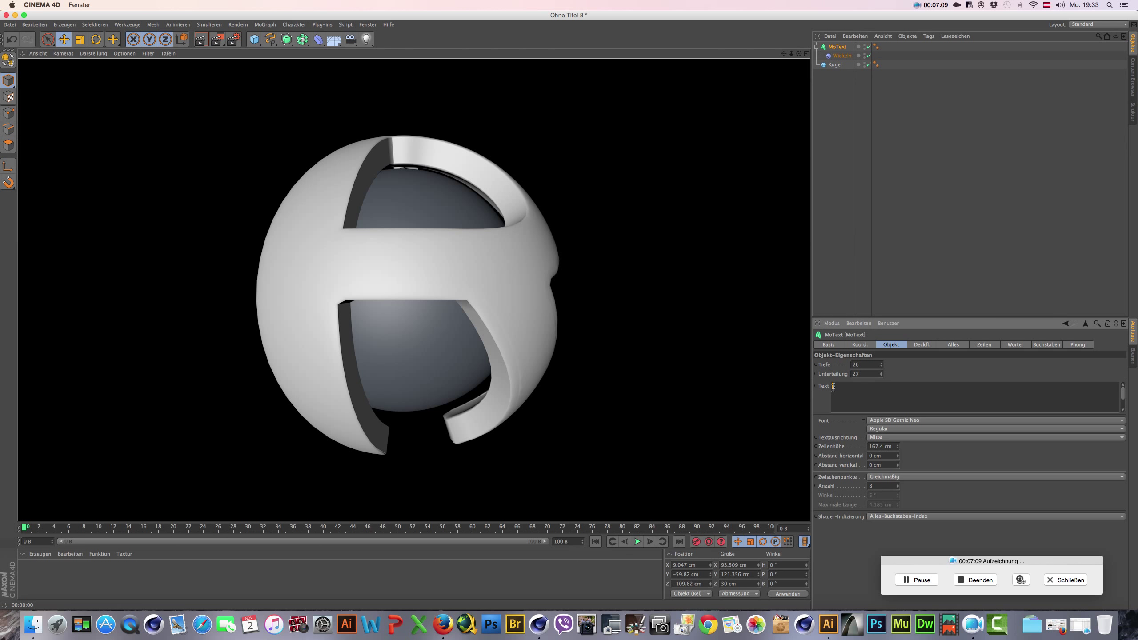
{"action": "left_click", "coordinate": [917, 368]}
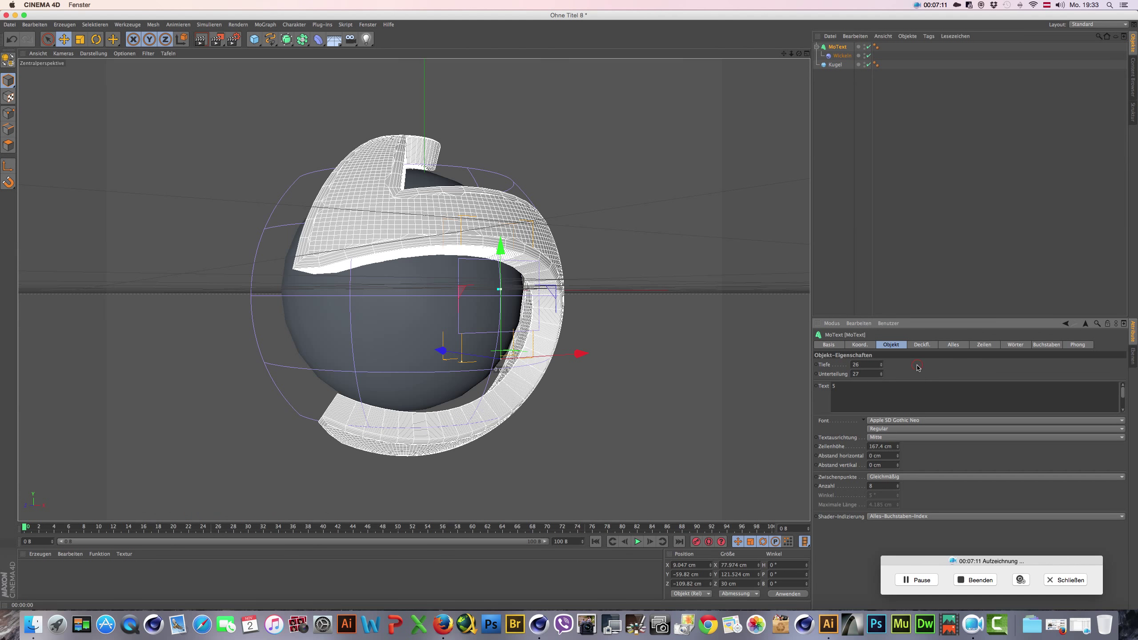
Step: Change the wrapped letter from 5 to Z and view it from the side
{"action": "mouse_move", "coordinate": [545, 440]}
{"action": "left_mouse_down", "text": "alt"}
{"action": "mouse_move", "coordinate": [280, 447]}
{"action": "mouse_move", "coordinate": [617, 472]}
{"action": "mouse_move", "coordinate": [554, 418]}
{"action": "left_mouse_up", "text": "alt"}
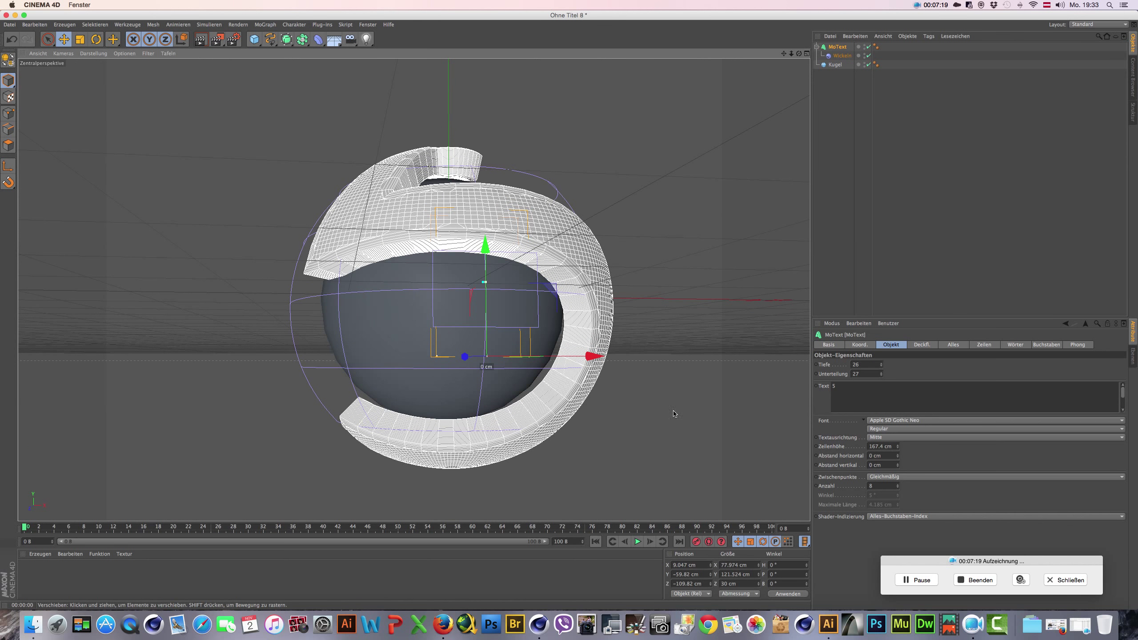
{"action": "left_click", "coordinate": [840, 384]}
{"action": "type", "text": "Z"}
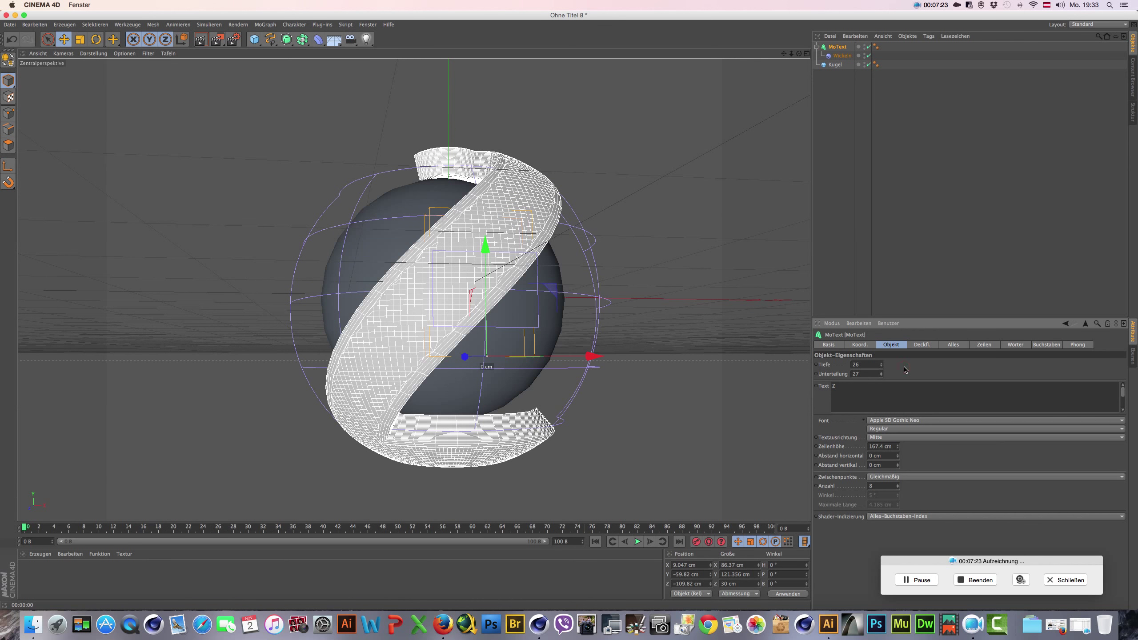
{"action": "mouse_move", "coordinate": [776, 375]}
{"action": "left_mouse_down", "text": "alt"}
{"action": "mouse_move", "coordinate": [690, 415]}
{"action": "mouse_move", "coordinate": [288, 391]}
{"action": "mouse_move", "coordinate": [494, 425]}
{"action": "left_mouse_up", "text": "alt"}
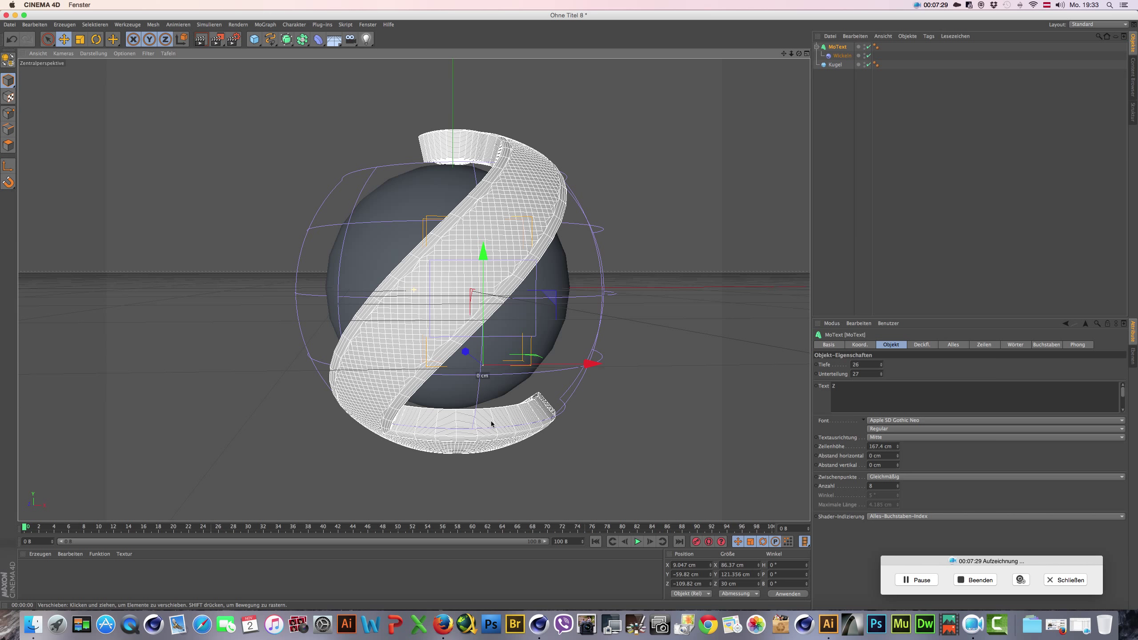
Step: Replace Z with U and orbit around the wrapped letter
{"action": "left_click_drag", "start_coordinate": [842, 386], "coordinate": [823, 386]}
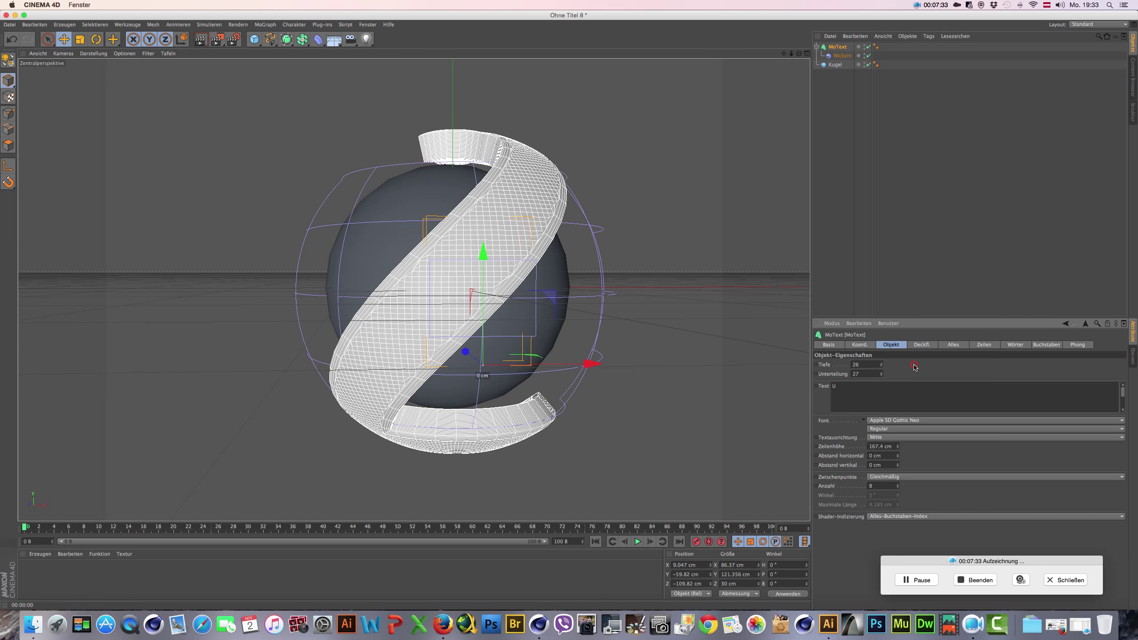
{"action": "mouse_move", "coordinate": [518, 431]}
{"action": "left_mouse_down", "text": "alt"}
{"action": "mouse_move", "coordinate": [386, 318]}
{"action": "mouse_move", "coordinate": [587, 345]}
{"action": "left_mouse_up", "text": "alt"}
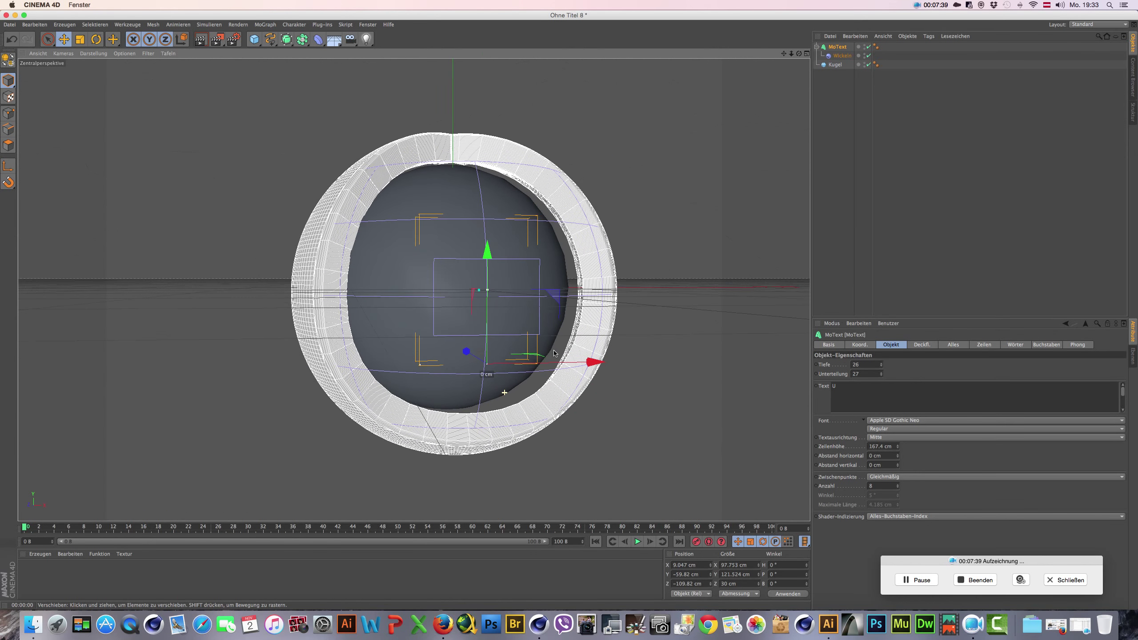
{"action": "left_click", "coordinate": [849, 388]}
{"action": "type", "text": "e"}
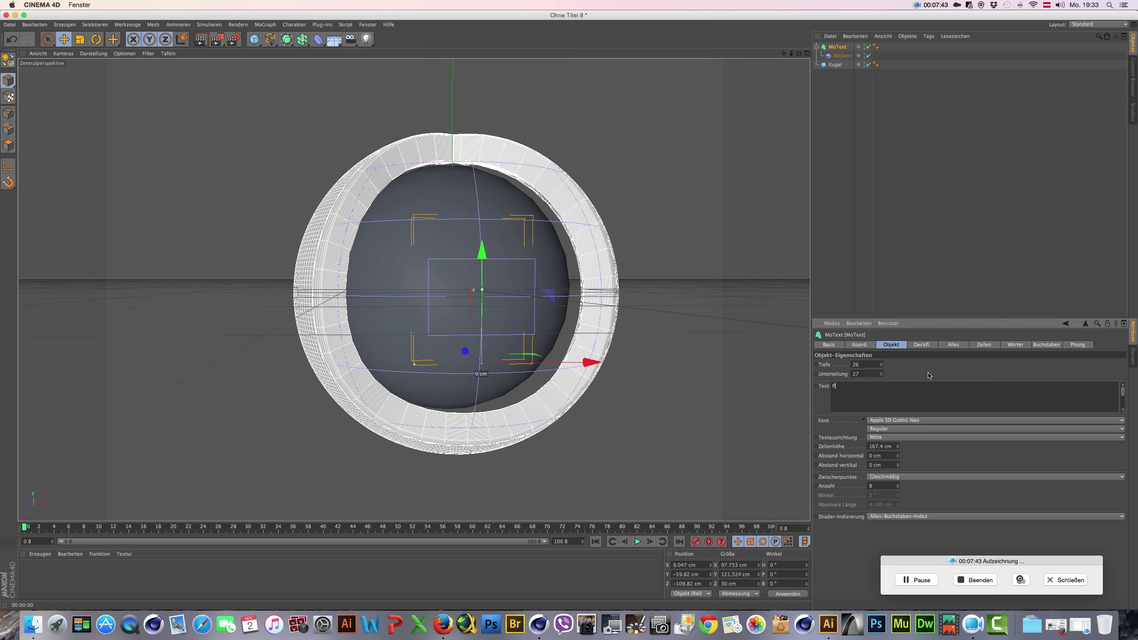
Step: Try the letter P and inspect it from an oblique angle
{"action": "mouse_move", "coordinate": [502, 372]}
{"action": "left_mouse_down", "text": "alt"}
{"action": "mouse_move", "coordinate": [640, 450]}
{"action": "mouse_move", "coordinate": [495, 376]}
{"action": "mouse_move", "coordinate": [516, 393]}
{"action": "left_mouse_up", "text": "alt"}
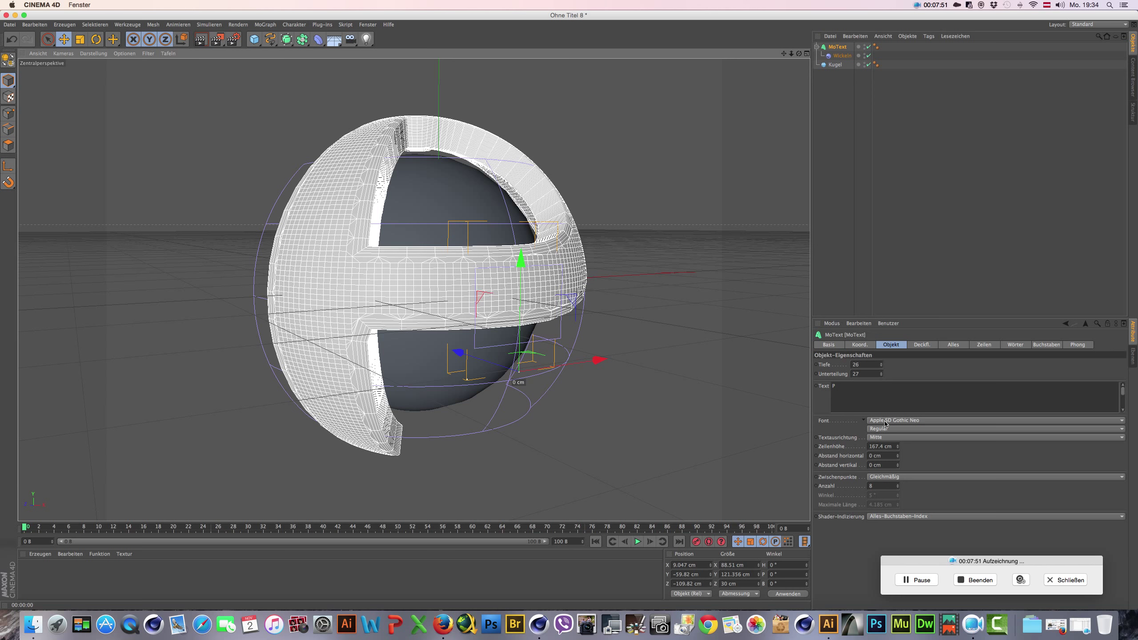
{"action": "left_click_drag", "start_coordinate": [841, 384], "coordinate": [825, 385]}
{"action": "type", "text": "q"}
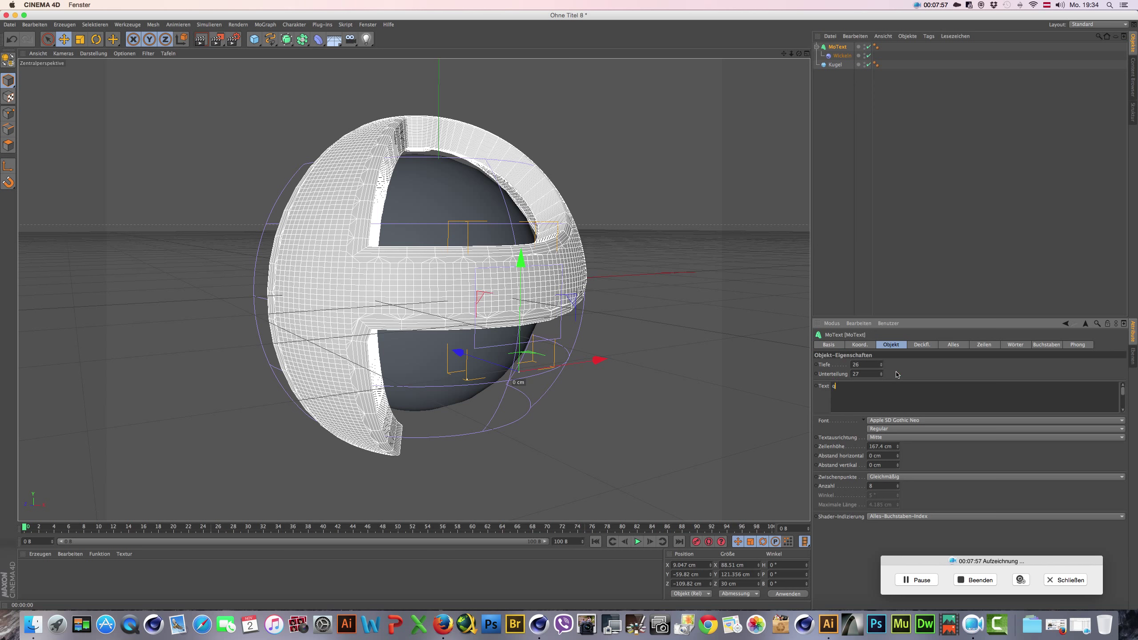
{"action": "mouse_move", "coordinate": [609, 425]}
{"action": "left_mouse_down", "text": "alt"}
{"action": "mouse_move", "coordinate": [585, 314]}
{"action": "mouse_move", "coordinate": [623, 369]}
{"action": "mouse_move", "coordinate": [592, 376]}
{"action": "left_mouse_up", "text": "alt"}
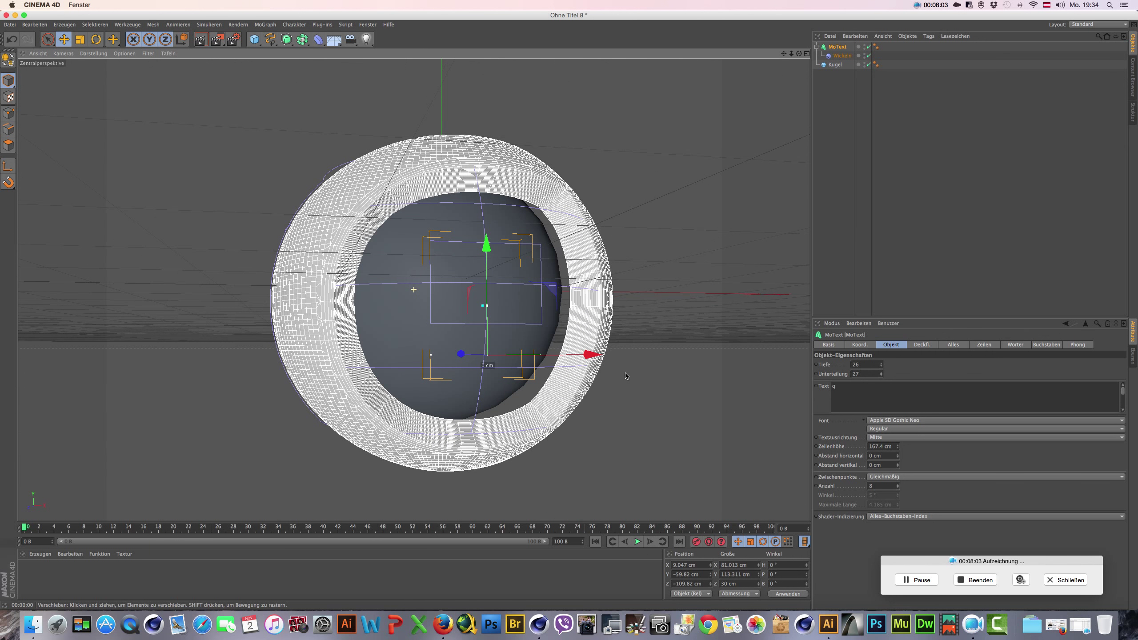
Step: Set the letter to M and zoom out to see the whole sphere level
{"action": "left_click", "coordinate": [864, 387]}
{"action": "type", "text": "M"}
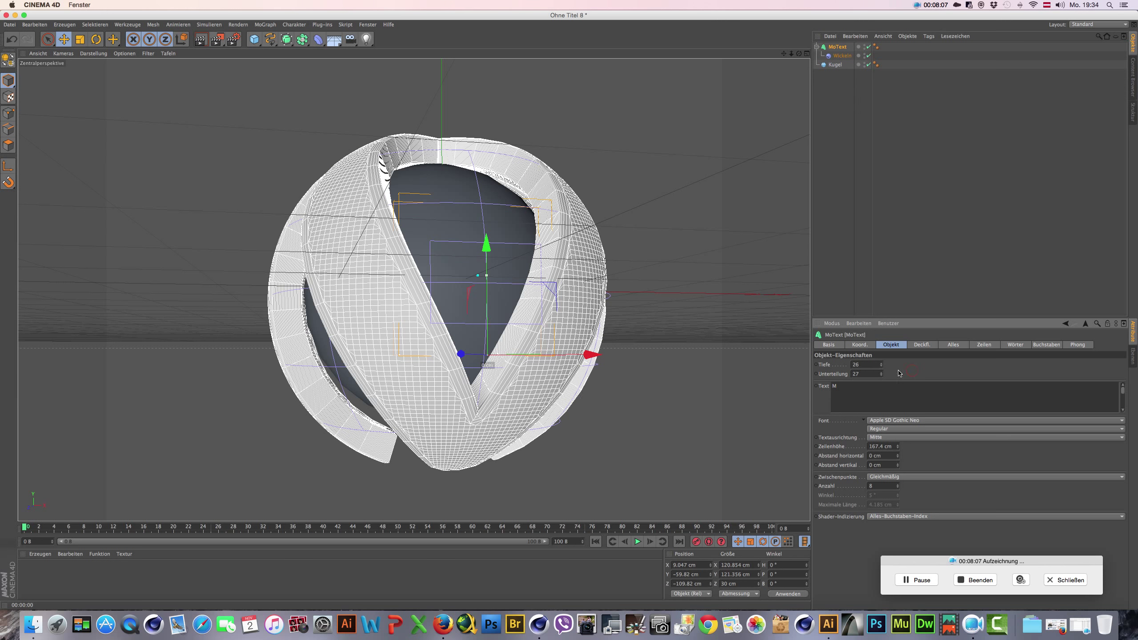
{"action": "left_click", "coordinate": [579, 395]}
{"action": "mouse_move", "coordinate": [565, 398]}
{"action": "left_mouse_down", "text": "alt"}
{"action": "mouse_move", "coordinate": [558, 362]}
{"action": "mouse_move", "coordinate": [561, 488]}
{"action": "left_mouse_up", "text": "alt"}
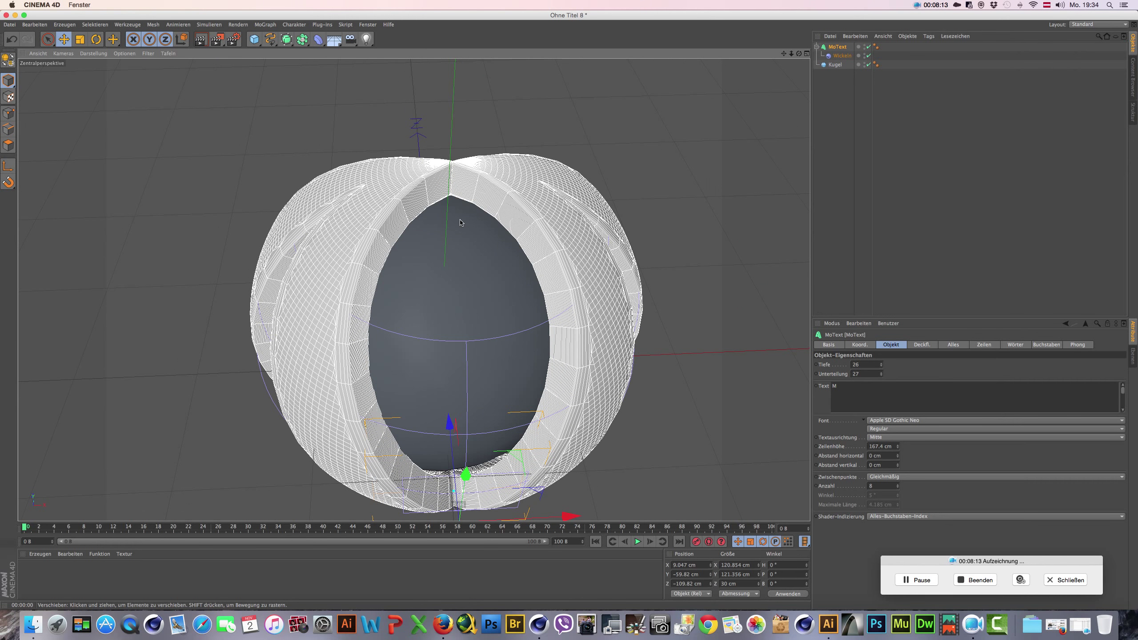
{"action": "left_click_drag", "start_coordinate": [460, 223], "coordinate": [438, 155], "text": "alt"}
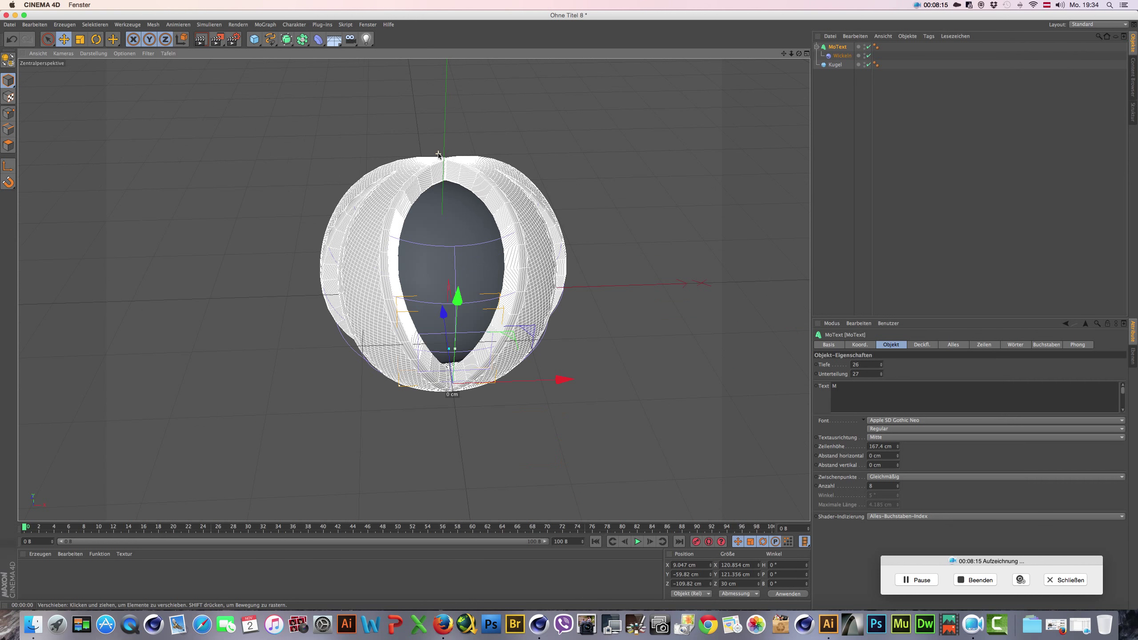
{"action": "left_click_drag", "start_coordinate": [455, 238], "coordinate": [461, 273], "text": "alt"}
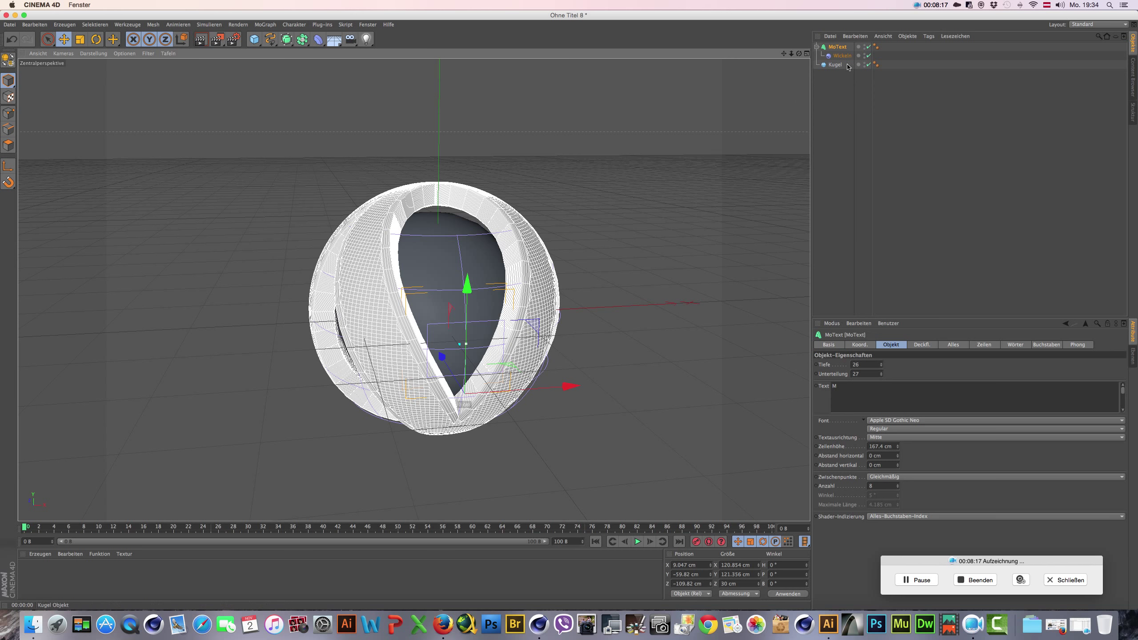
Step: Stretch the Wickeln wrap height to about 108.6 cm and switch to the four-view layout
{"action": "left_click", "coordinate": [843, 56]}
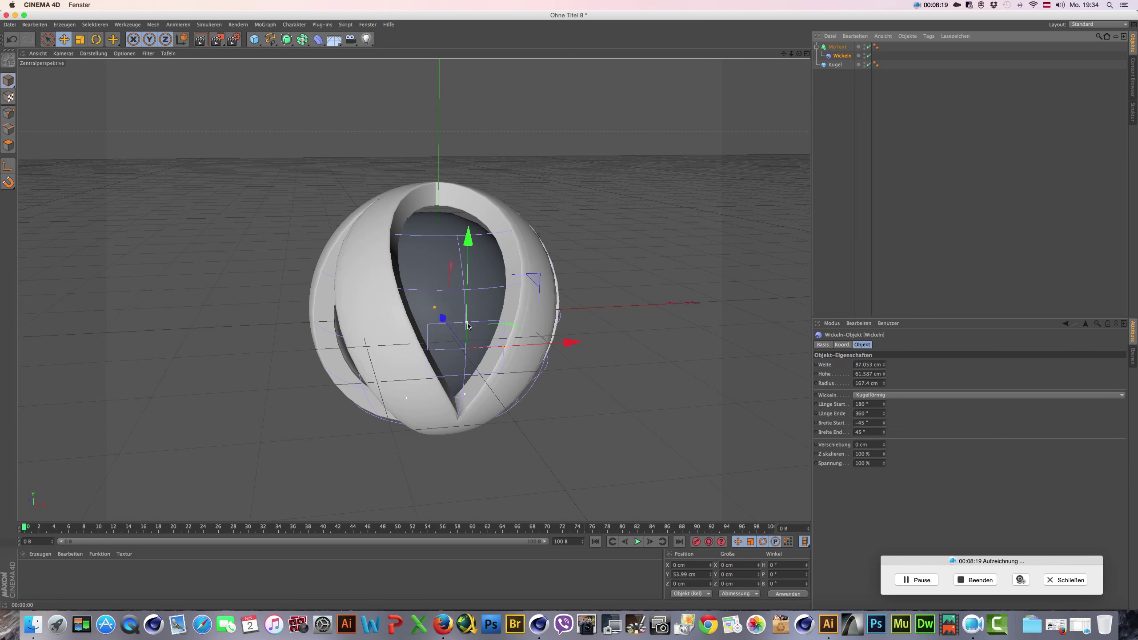
{"action": "left_click_drag", "start_coordinate": [467, 323], "coordinate": [467, 303]}
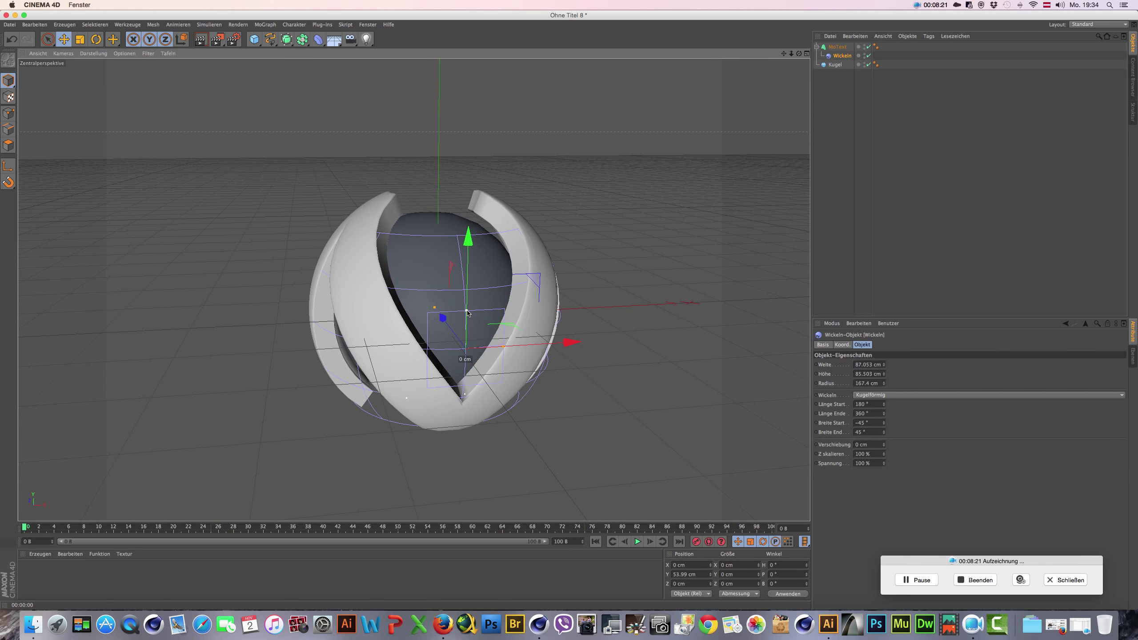
{"action": "left_click_drag", "start_coordinate": [505, 458], "coordinate": [473, 411], "text": "alt"}
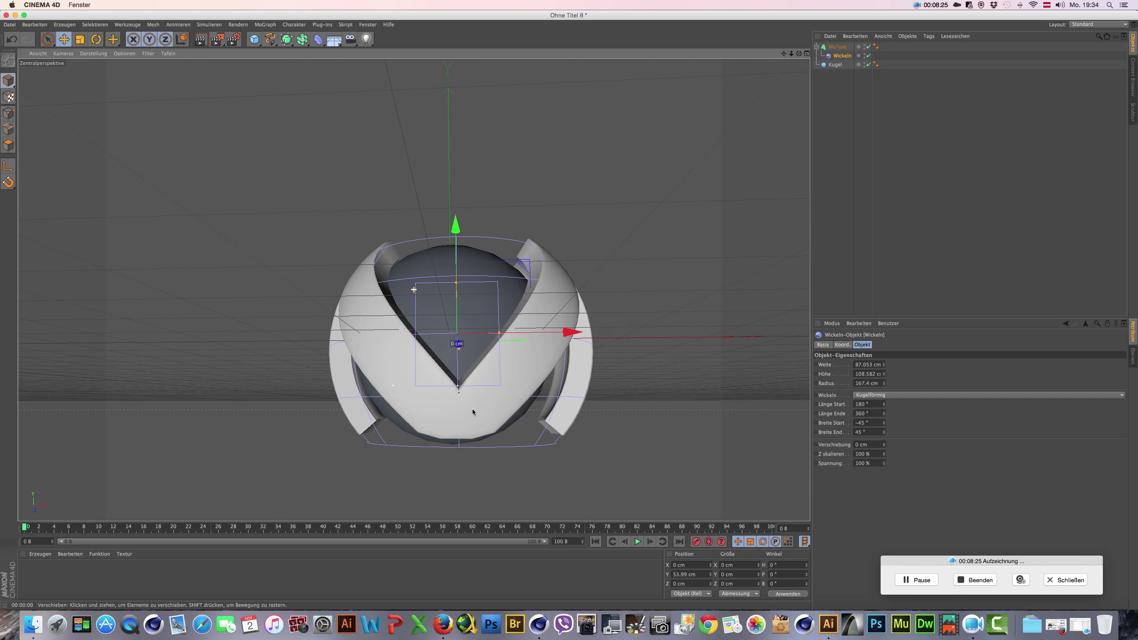
{"action": "mouse_move", "coordinate": [521, 480]}
{"action": "left_mouse_down", "text": "alt"}
{"action": "mouse_move", "coordinate": [536, 487]}
{"action": "mouse_move", "coordinate": [514, 484]}
{"action": "left_mouse_up", "text": "alt"}
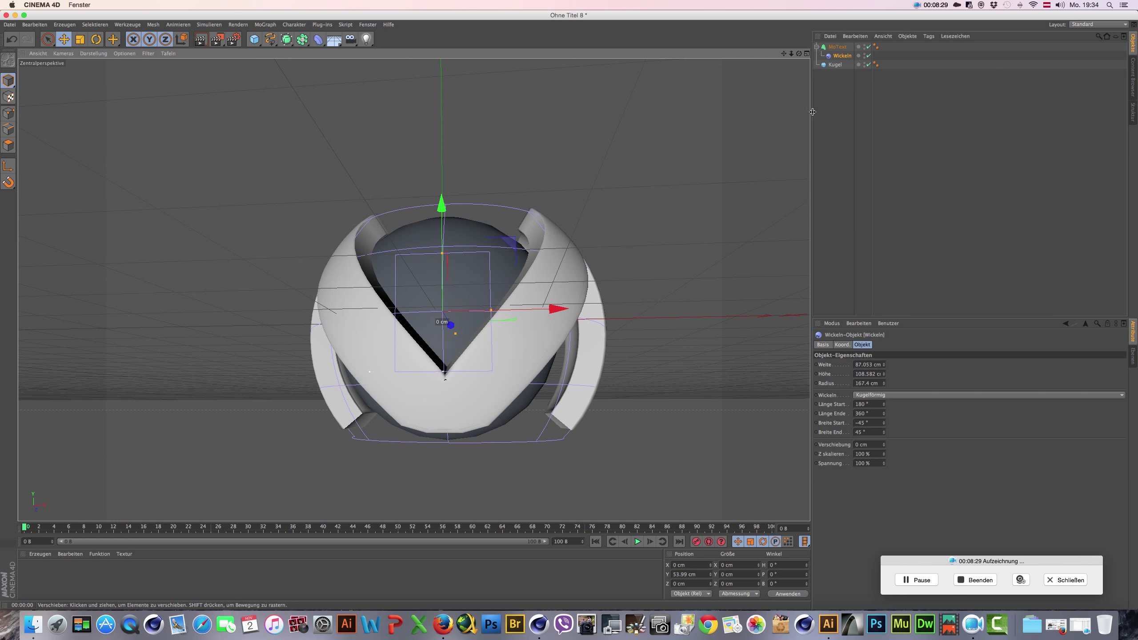
{"action": "left_click", "coordinate": [807, 53]}
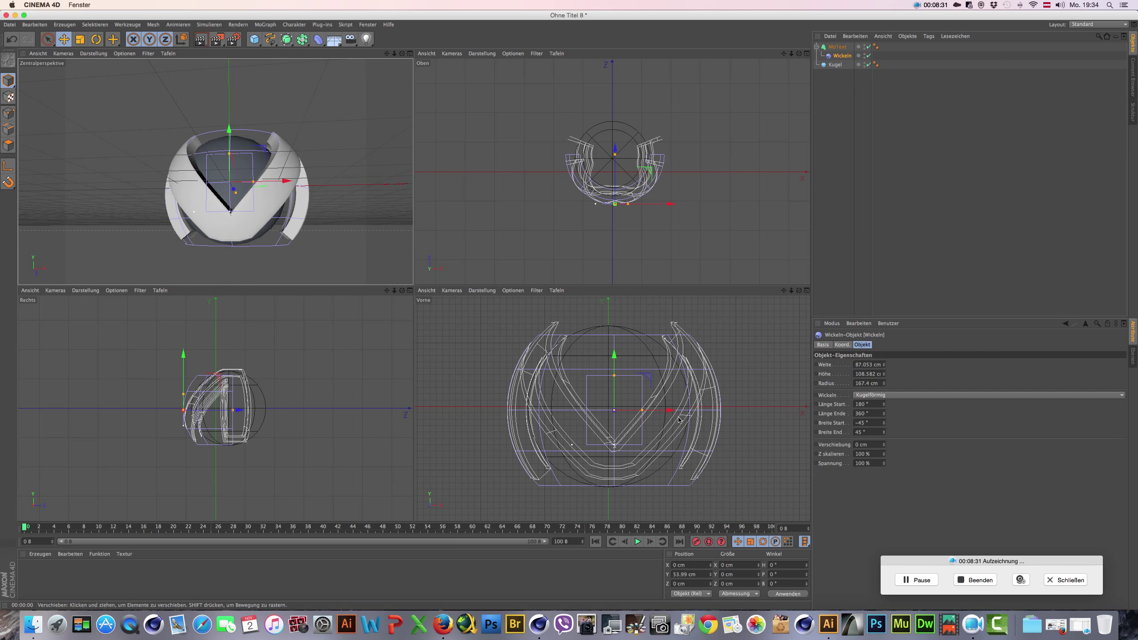
Step: Move the sphere Kugel about 9 cm along X in the front view
{"action": "left_click", "coordinate": [837, 64]}
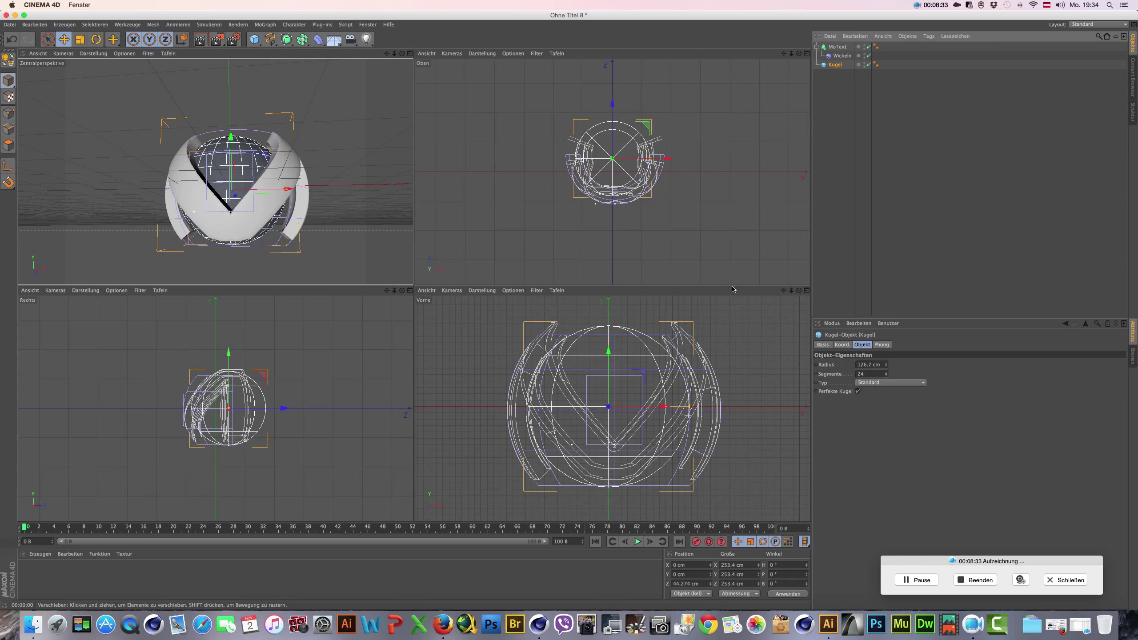
{"action": "left_click", "coordinate": [664, 409]}
{"action": "left_click_drag", "start_coordinate": [664, 409], "coordinate": [669, 409]}
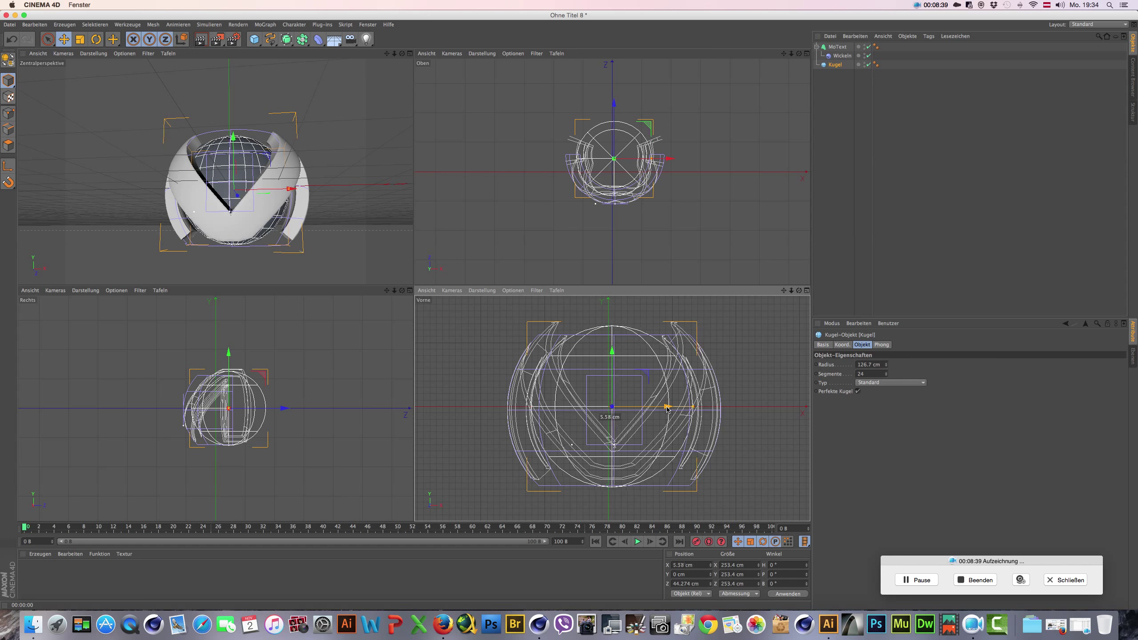
{"action": "left_click_drag", "start_coordinate": [669, 410], "coordinate": [669, 409]}
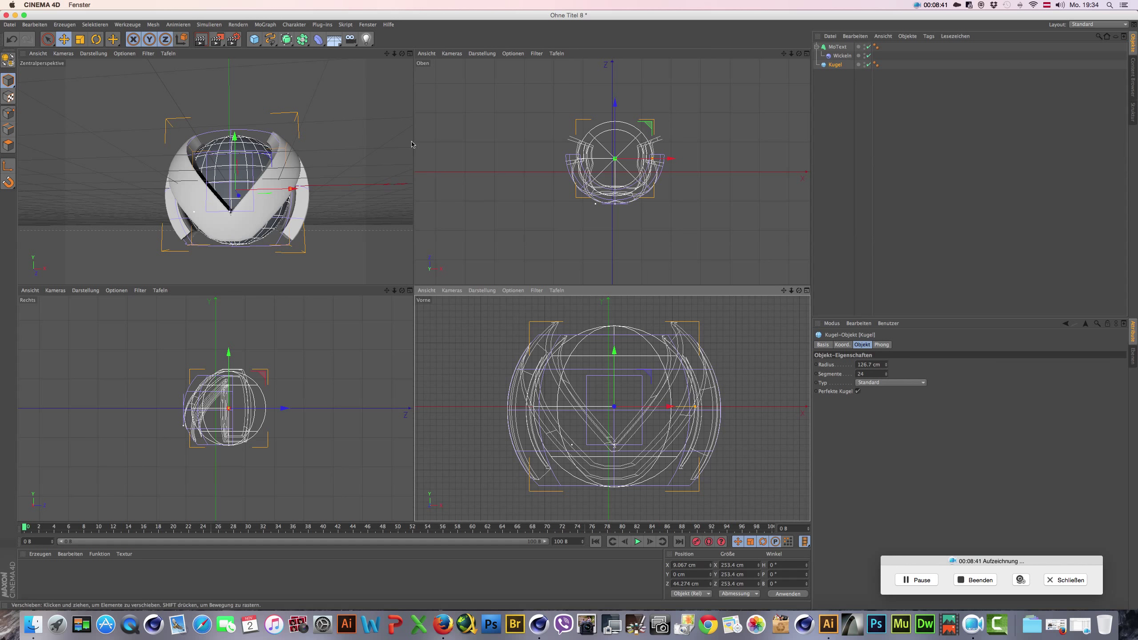
Step: Return to a single perspective view, orbit the model, and create a new material Mat
{"action": "left_click", "coordinate": [410, 54]}
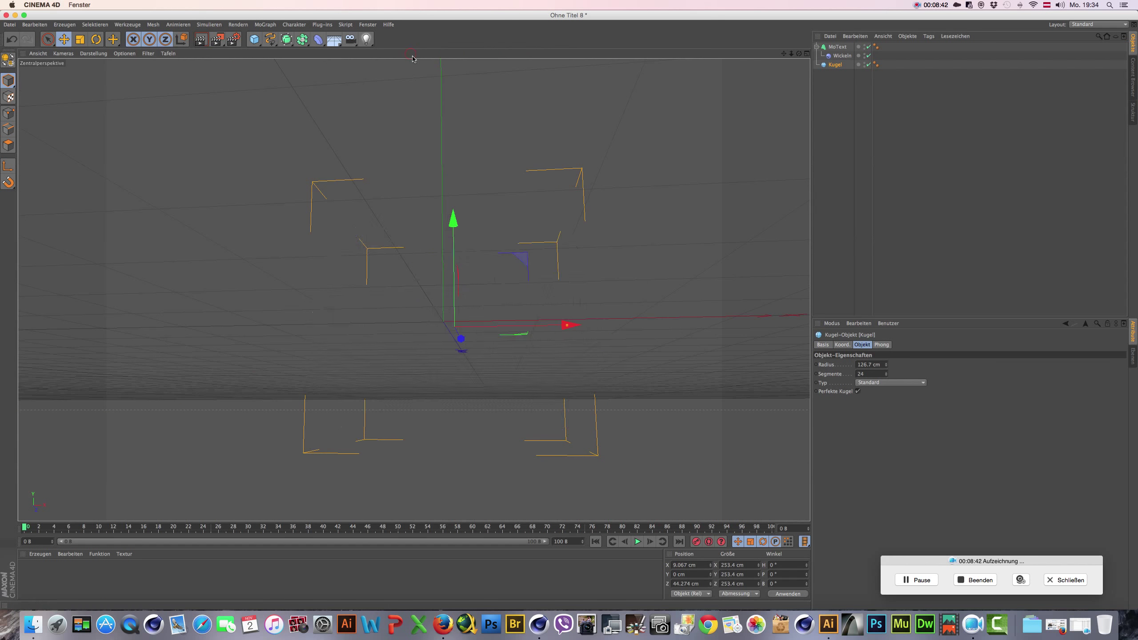
{"action": "left_click", "coordinate": [660, 242]}
{"action": "mouse_move", "coordinate": [651, 444]}
{"action": "left_mouse_down", "text": "alt"}
{"action": "mouse_move", "coordinate": [483, 489]}
{"action": "mouse_move", "coordinate": [697, 477]}
{"action": "mouse_move", "coordinate": [668, 446]}
{"action": "left_mouse_up", "text": "alt"}
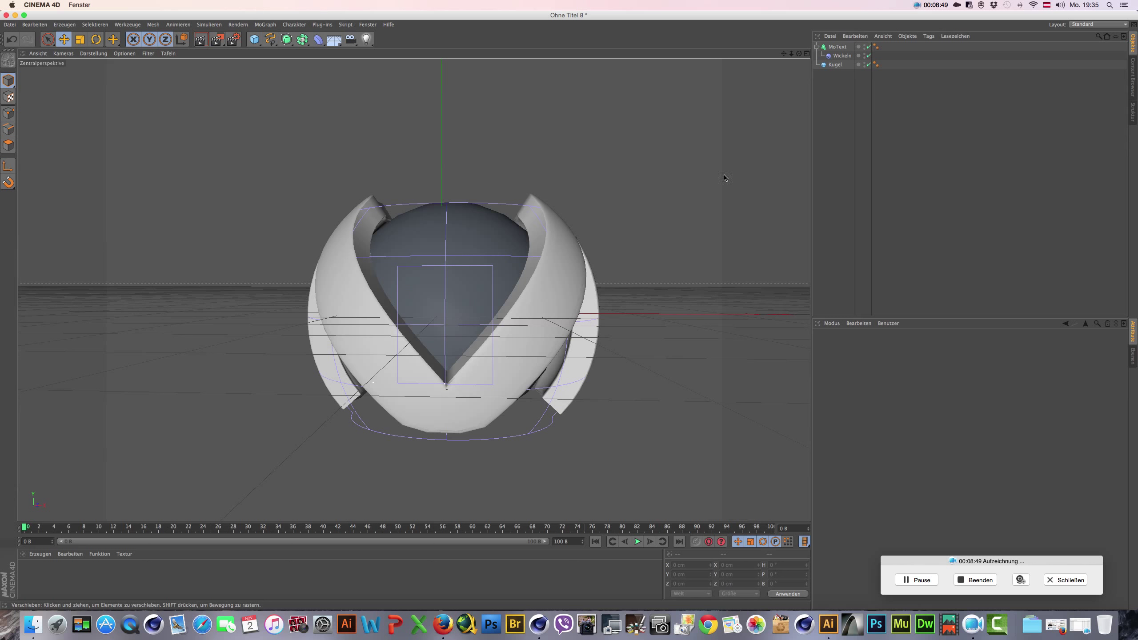
{"action": "left_click_drag", "start_coordinate": [406, 287], "coordinate": [414, 290], "text": "alt"}
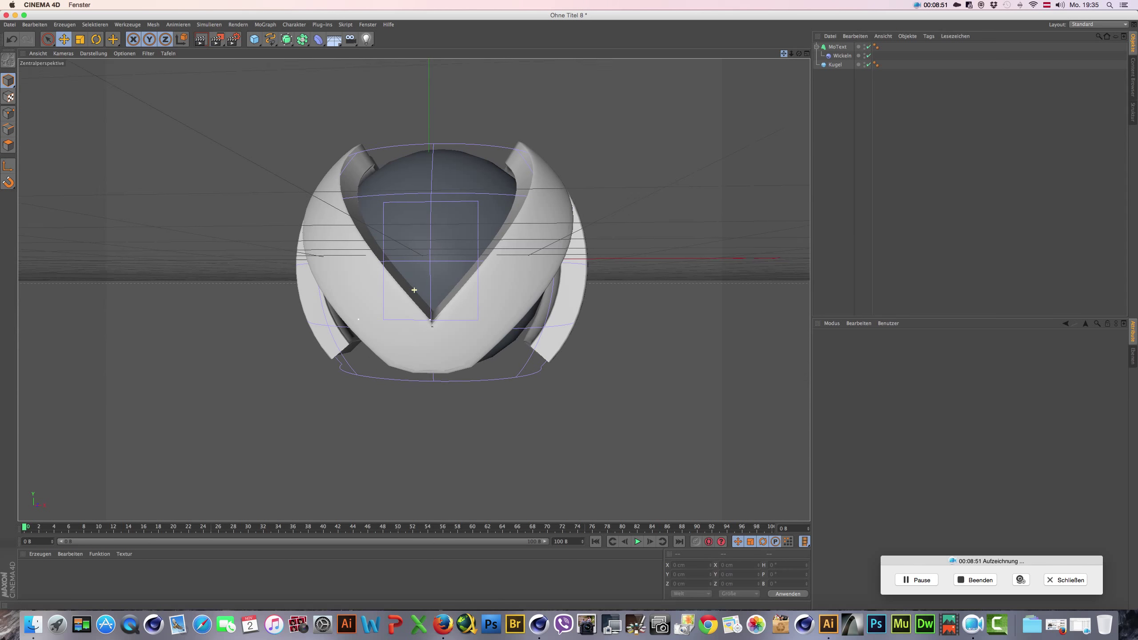
{"action": "left_click_drag", "start_coordinate": [544, 426], "coordinate": [530, 425], "text": "alt"}
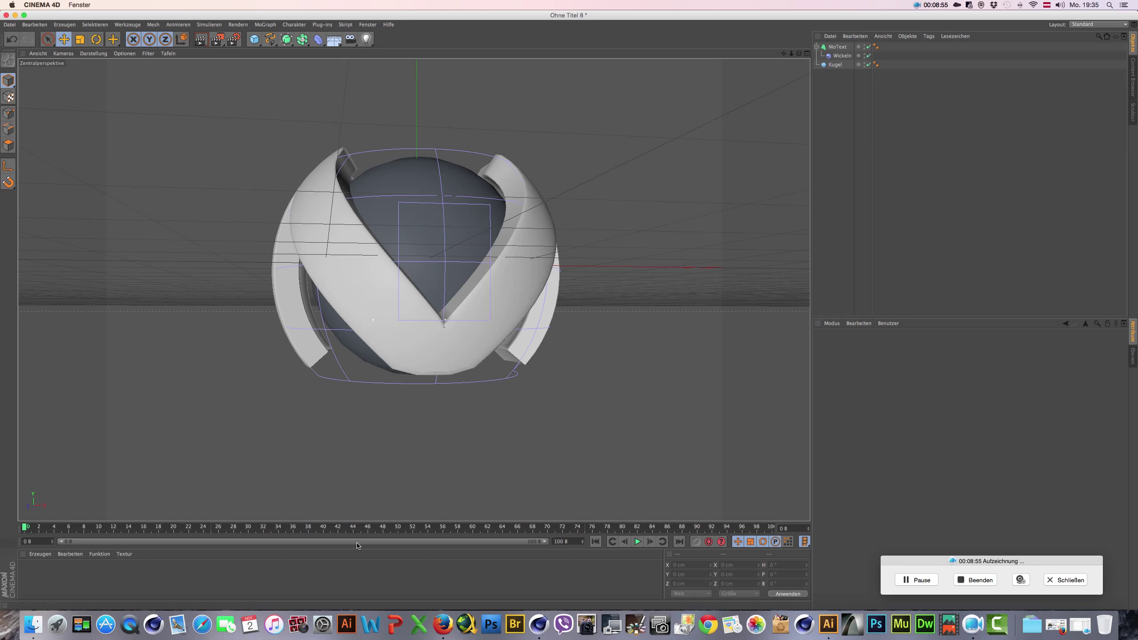
{"action": "double_click", "coordinate": [312, 576]}
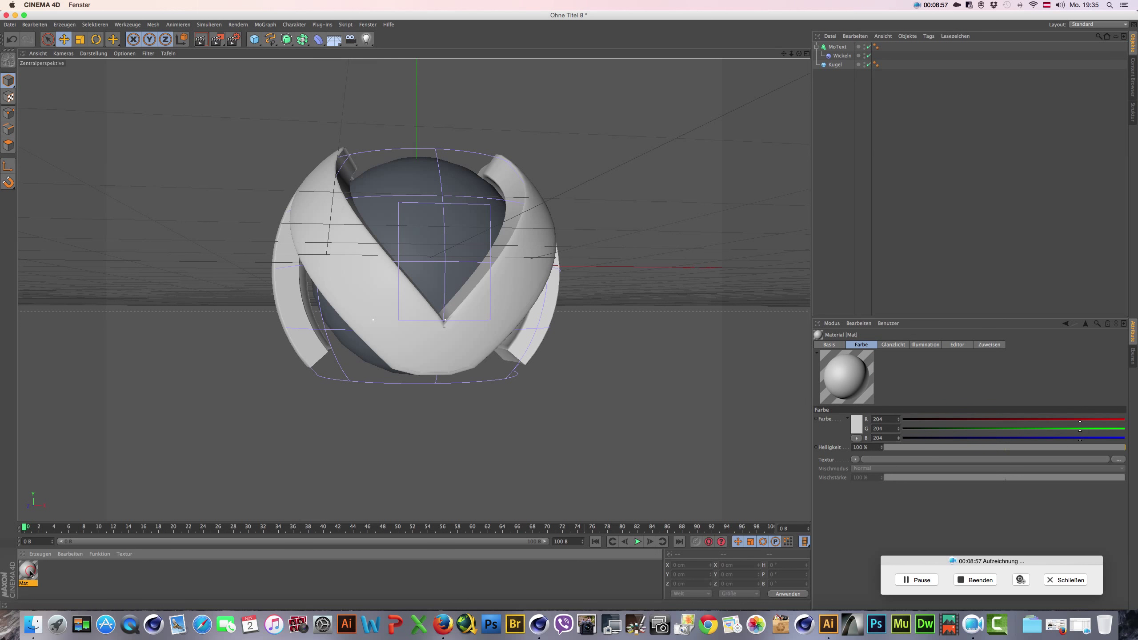
Step: Enable Spiegelung (reflection) on Mat with a Fresnel shader as its texture
{"action": "double_click", "coordinate": [30, 572]}
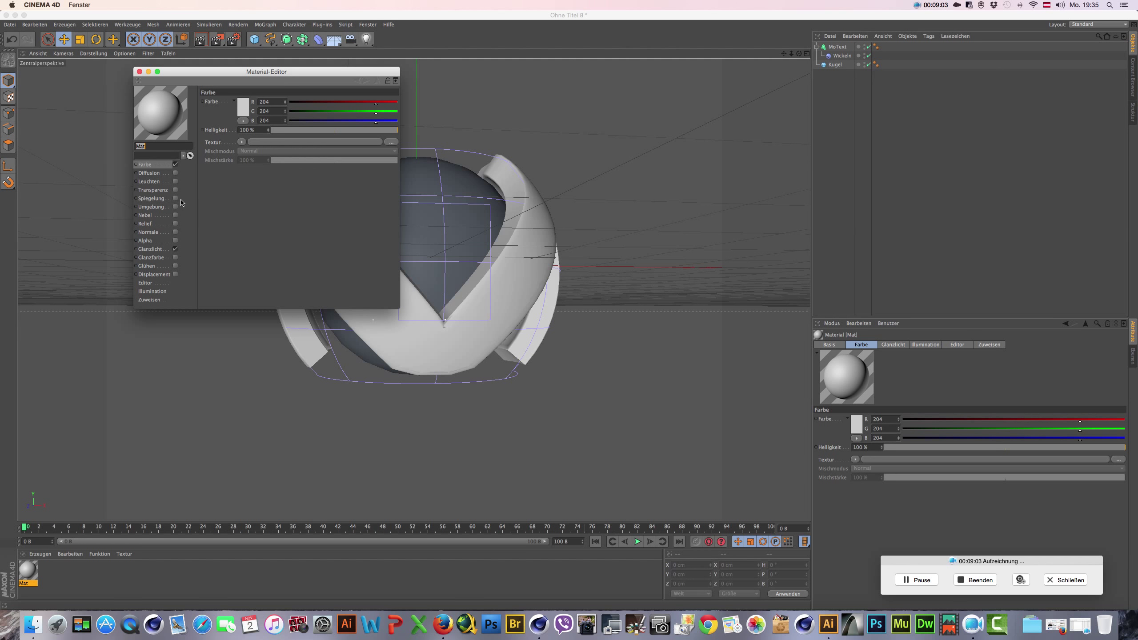
{"action": "left_click", "coordinate": [176, 198]}
{"action": "left_click", "coordinate": [240, 150]}
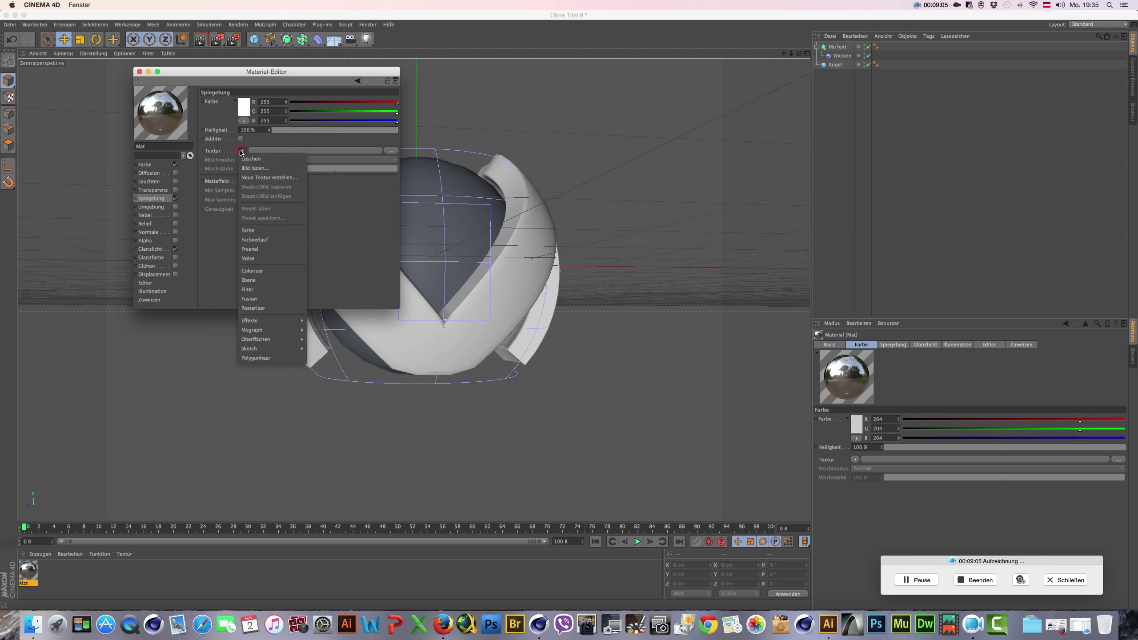
{"action": "left_click", "coordinate": [268, 250]}
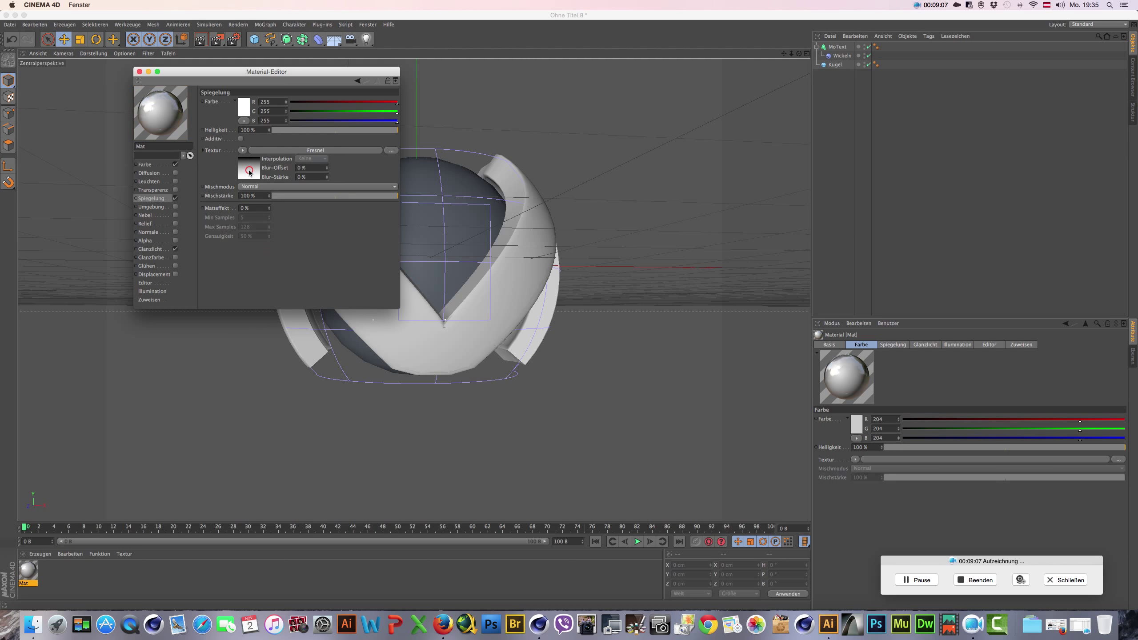
{"action": "left_click", "coordinate": [251, 150]}
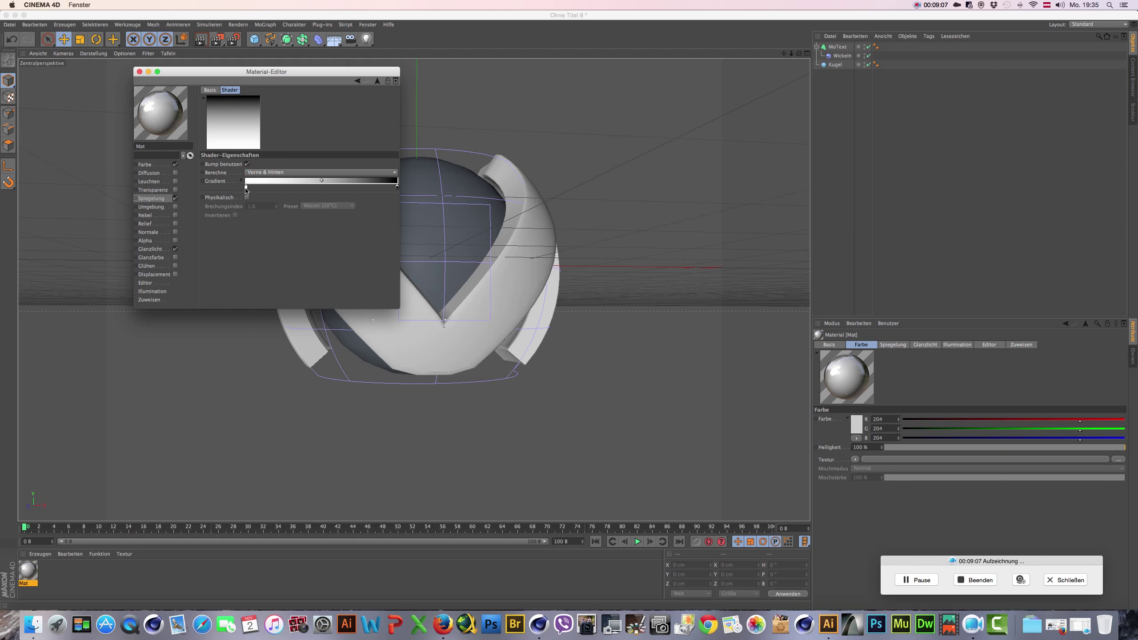
Step: Close the material editor and create a second blank material, Mat.1
{"action": "left_click", "coordinate": [166, 167]}
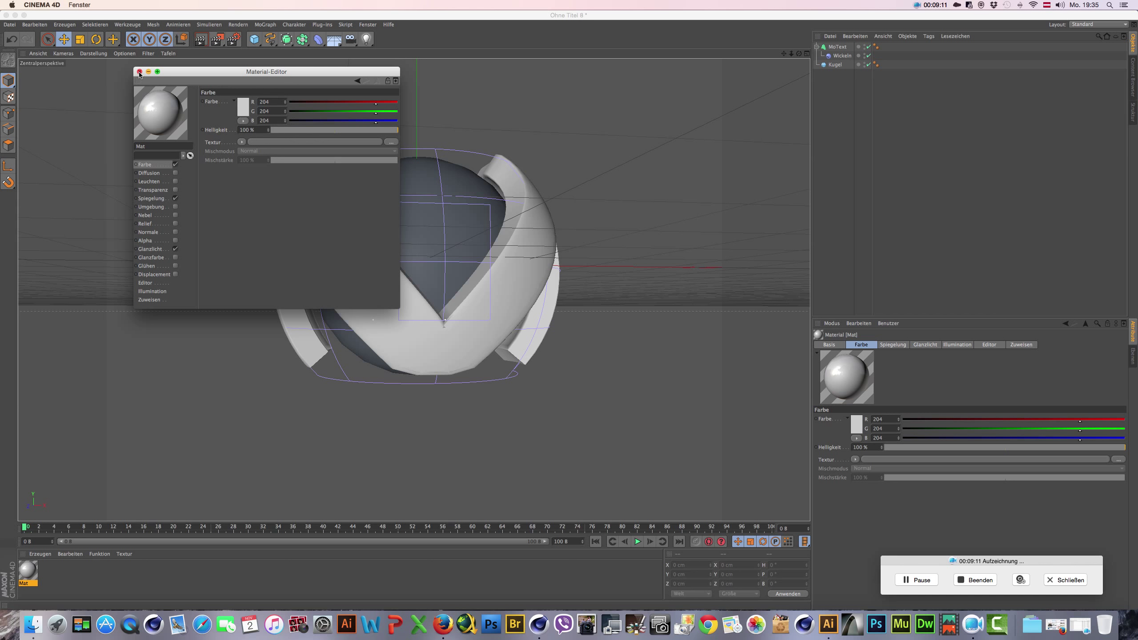
{"action": "left_click", "coordinate": [139, 72]}
{"action": "double_click", "coordinate": [43, 576]}
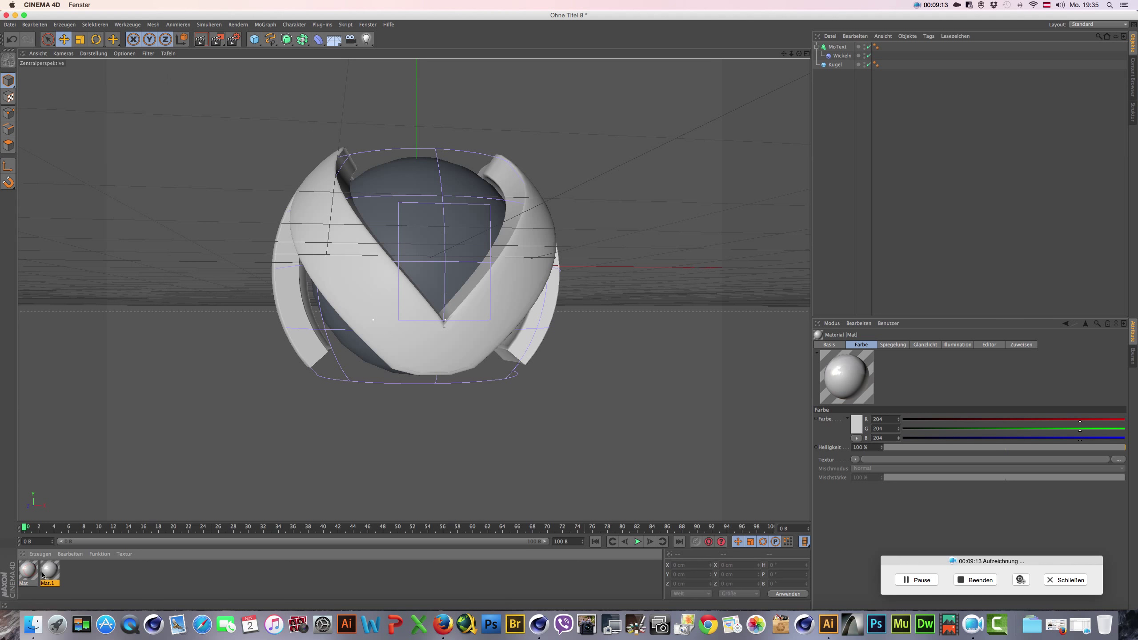
Step: Set Mat's Farbe to cyan in the colour picker
{"action": "double_click", "coordinate": [28, 570]}
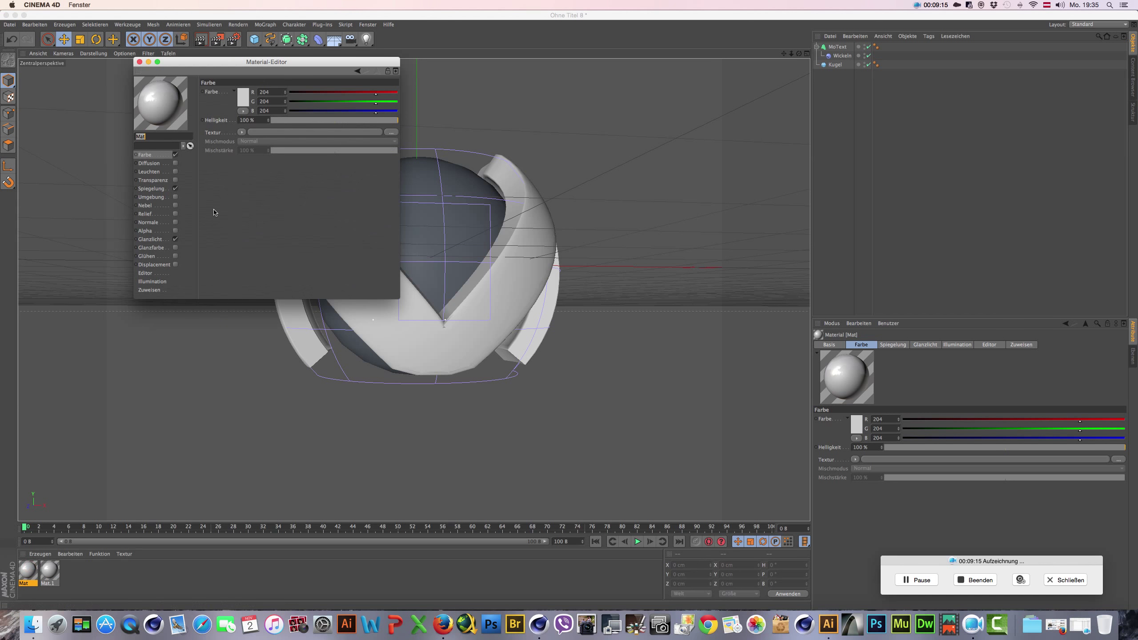
{"action": "left_click", "coordinate": [246, 97]}
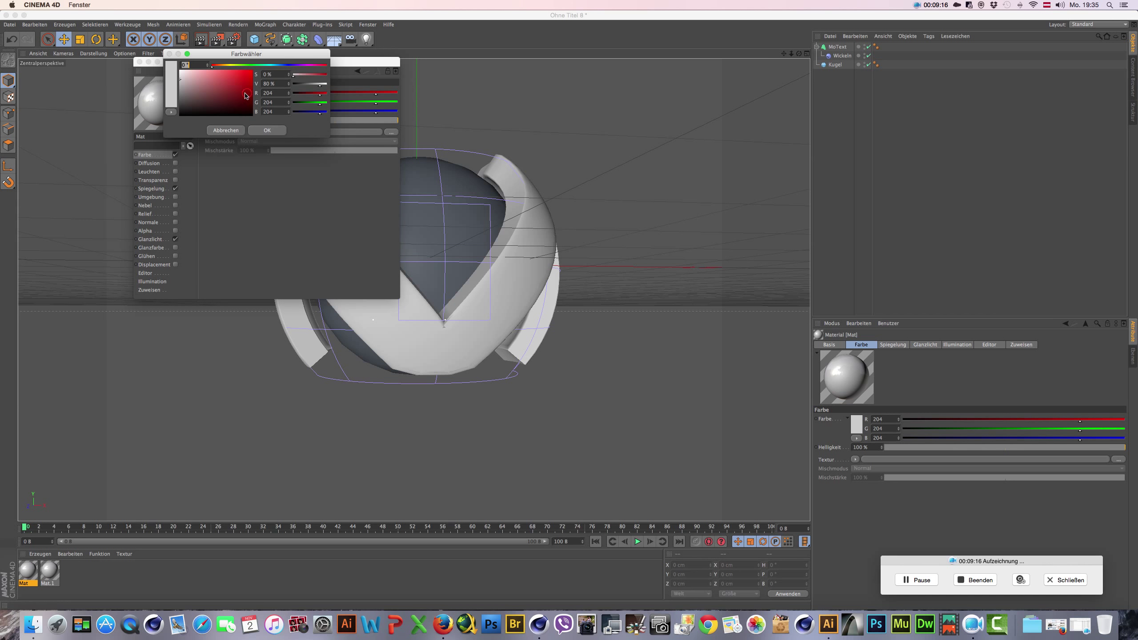
{"action": "left_click", "coordinate": [225, 65]}
{"action": "left_click_drag", "start_coordinate": [244, 88], "coordinate": [240, 70]}
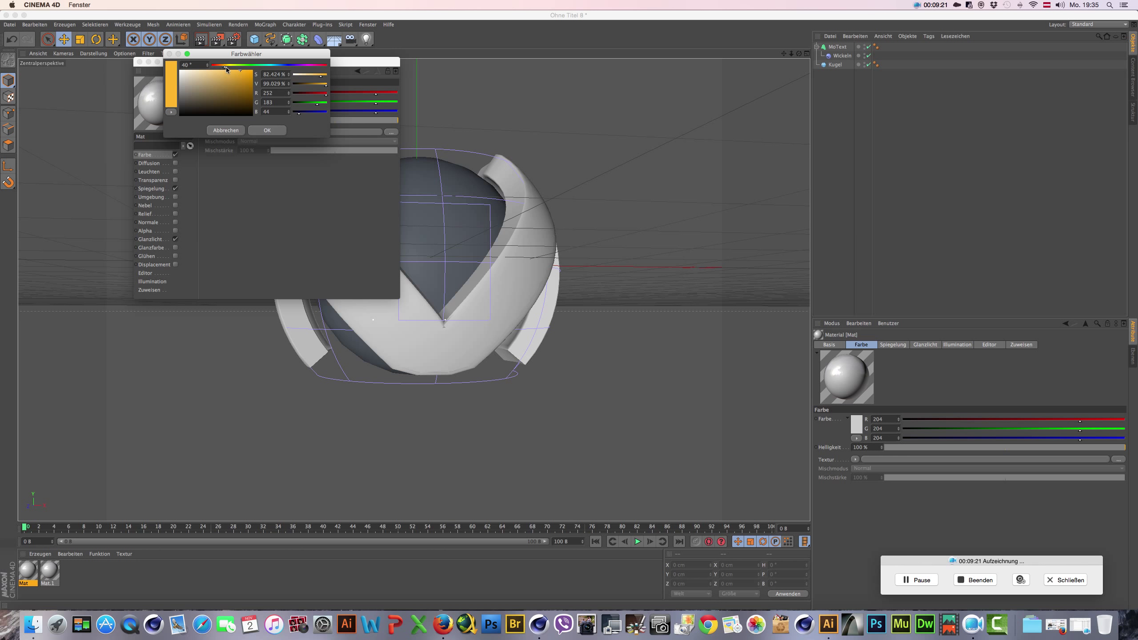
{"action": "left_click_drag", "start_coordinate": [224, 66], "coordinate": [253, 74]}
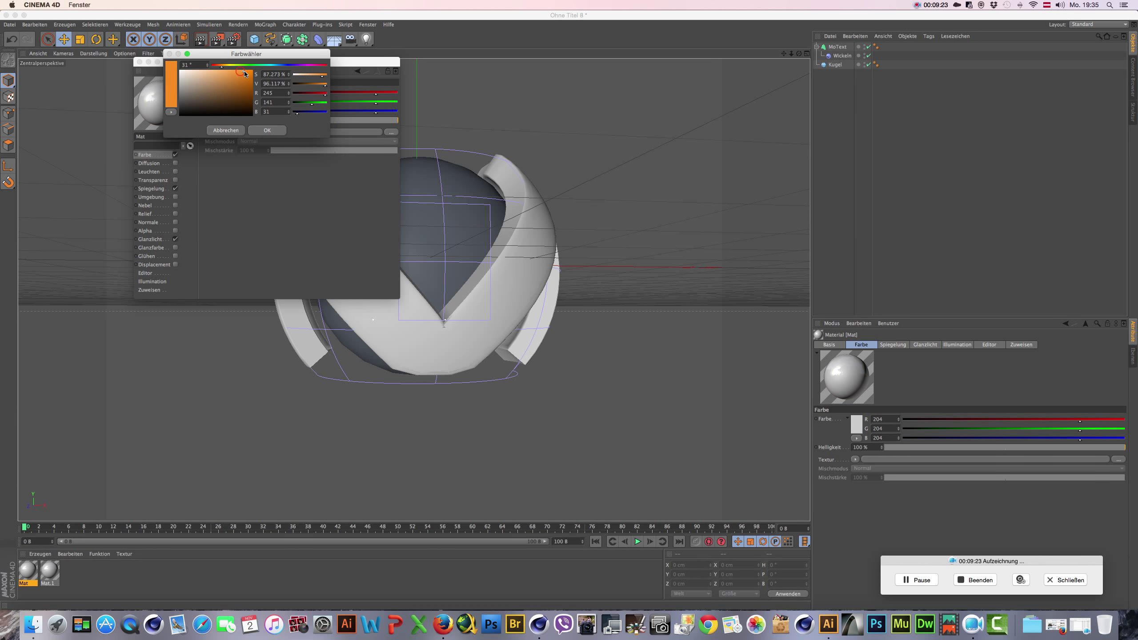
{"action": "left_click", "coordinate": [271, 66]}
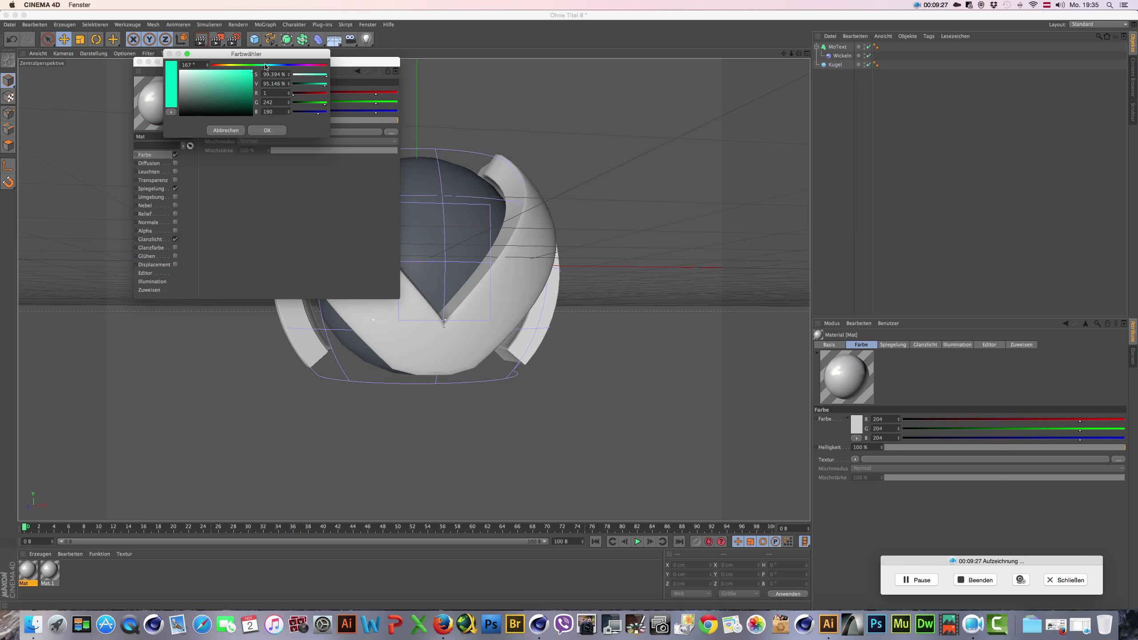
{"action": "left_click_drag", "start_coordinate": [270, 67], "coordinate": [272, 67]}
{"action": "left_click", "coordinate": [267, 130]}
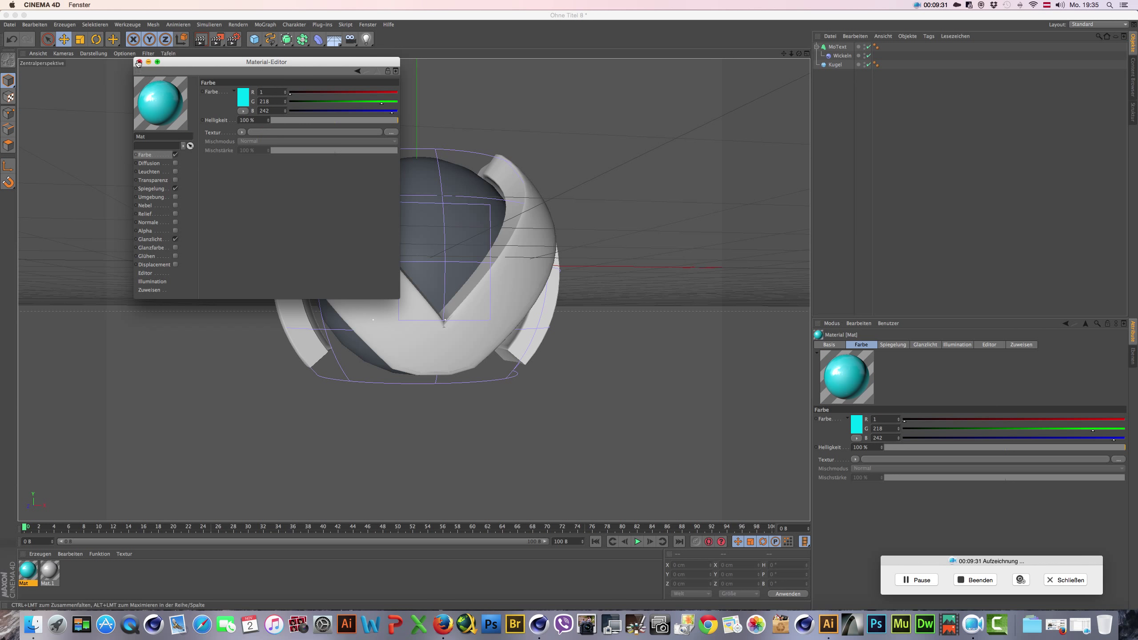
{"action": "left_click", "coordinate": [139, 61]}
Step: Set Mat.1's Farbe to white
{"action": "double_click", "coordinate": [49, 569]}
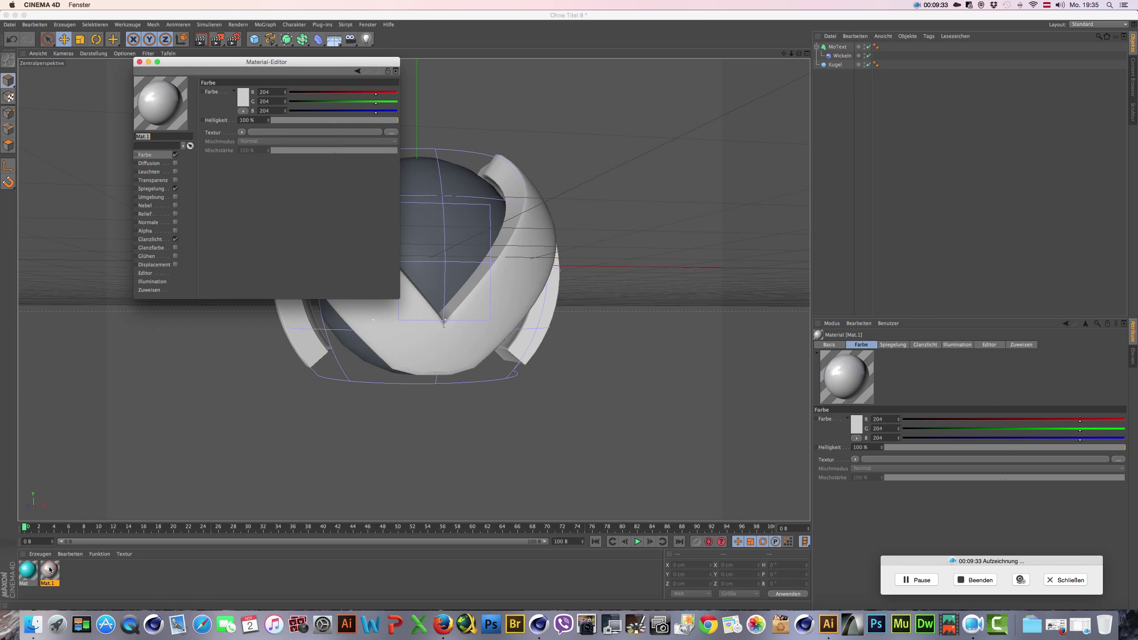
{"action": "left_click", "coordinate": [243, 99]}
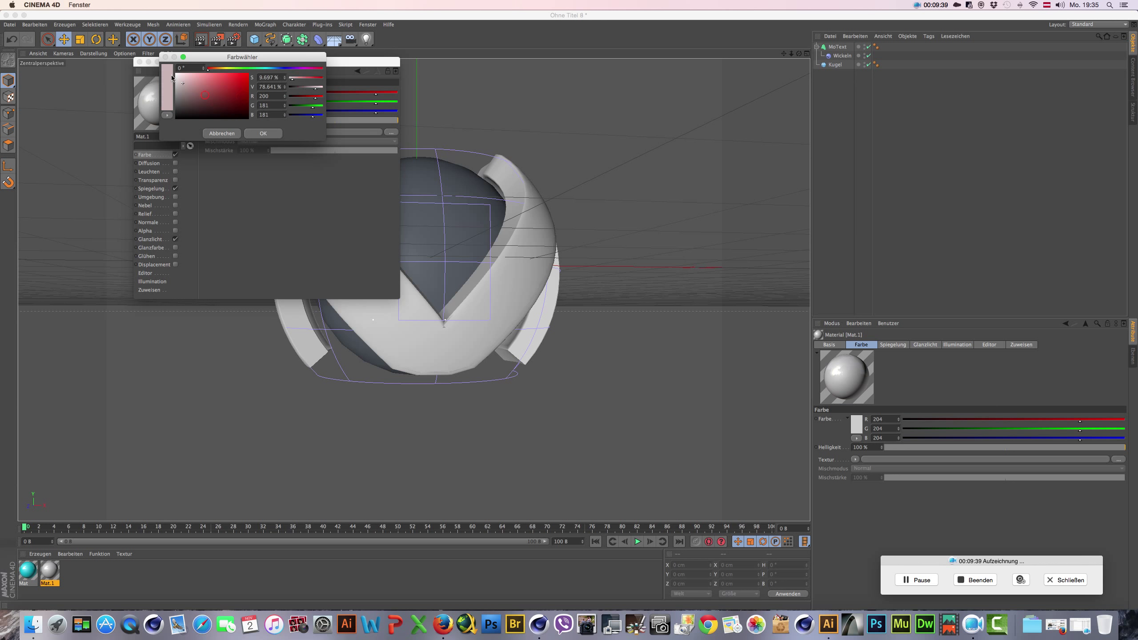
{"action": "left_click", "coordinate": [264, 134]}
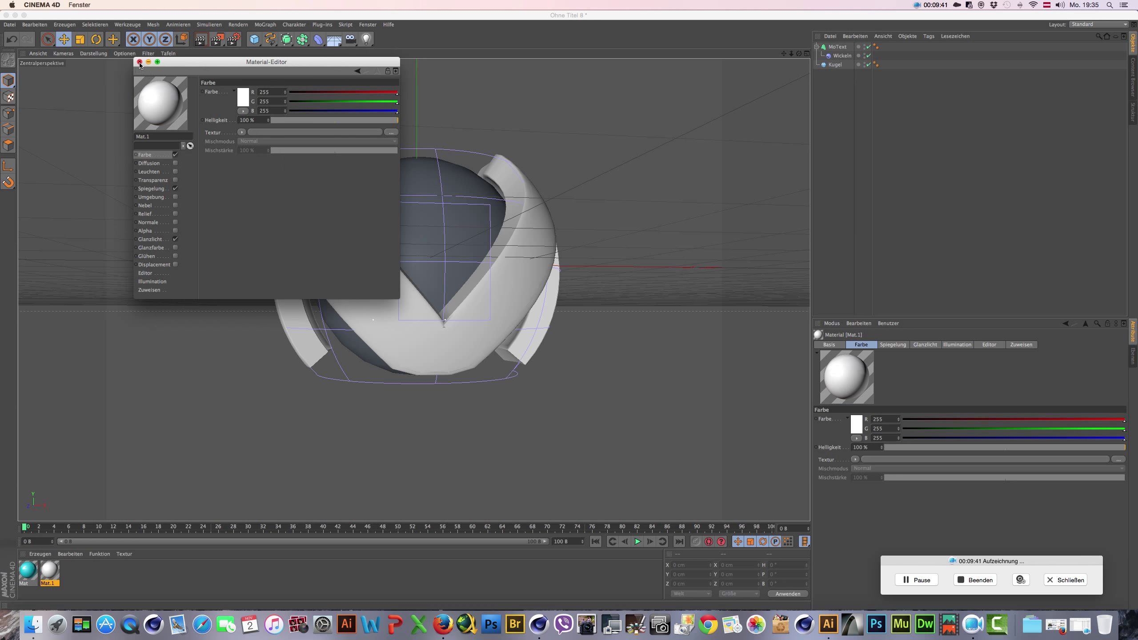
{"action": "left_click", "coordinate": [139, 62]}
Step: Apply Mat.1 to the sphere Kugel and Mat to the MoText
{"action": "left_click", "coordinate": [74, 584]}
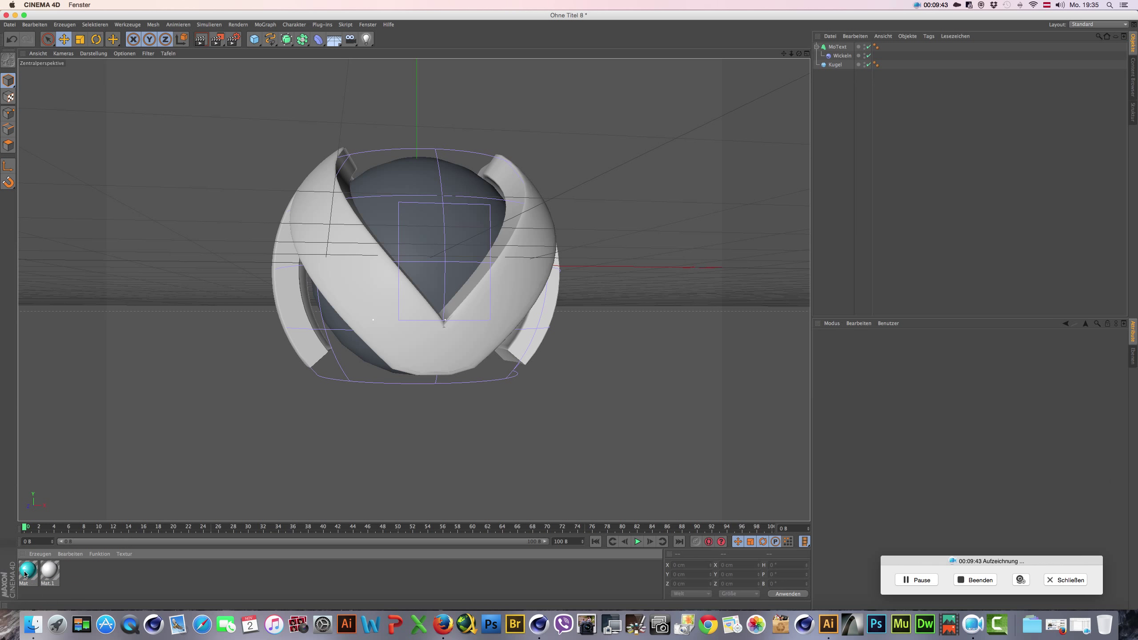
{"action": "left_click_drag", "start_coordinate": [51, 575], "coordinate": [406, 238]}
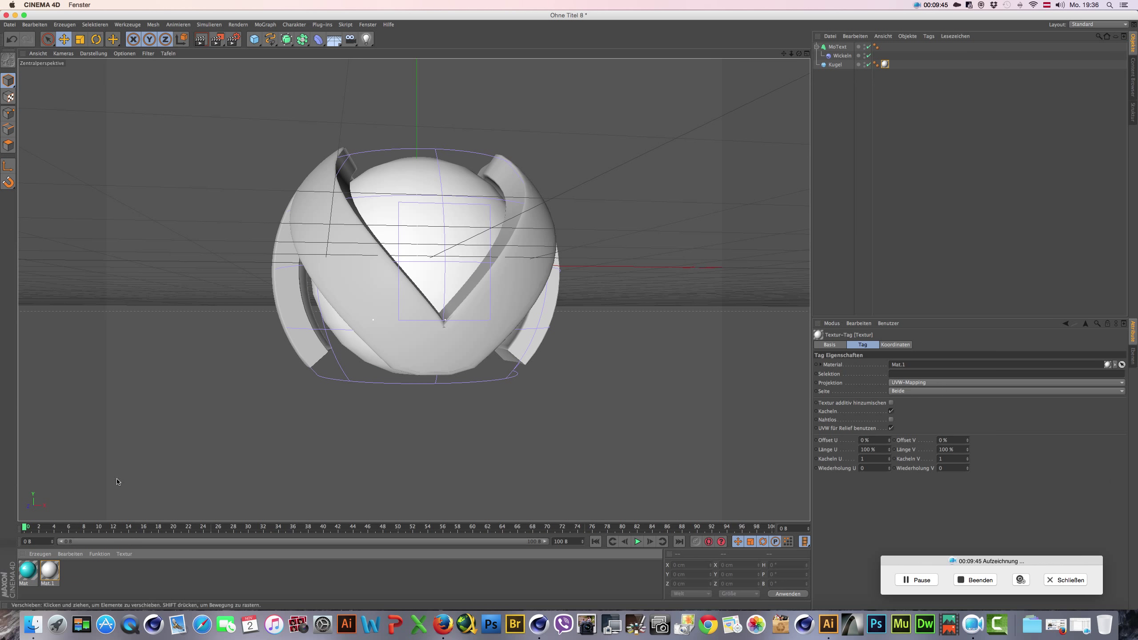
{"action": "left_click_drag", "start_coordinate": [28, 571], "coordinate": [405, 334]}
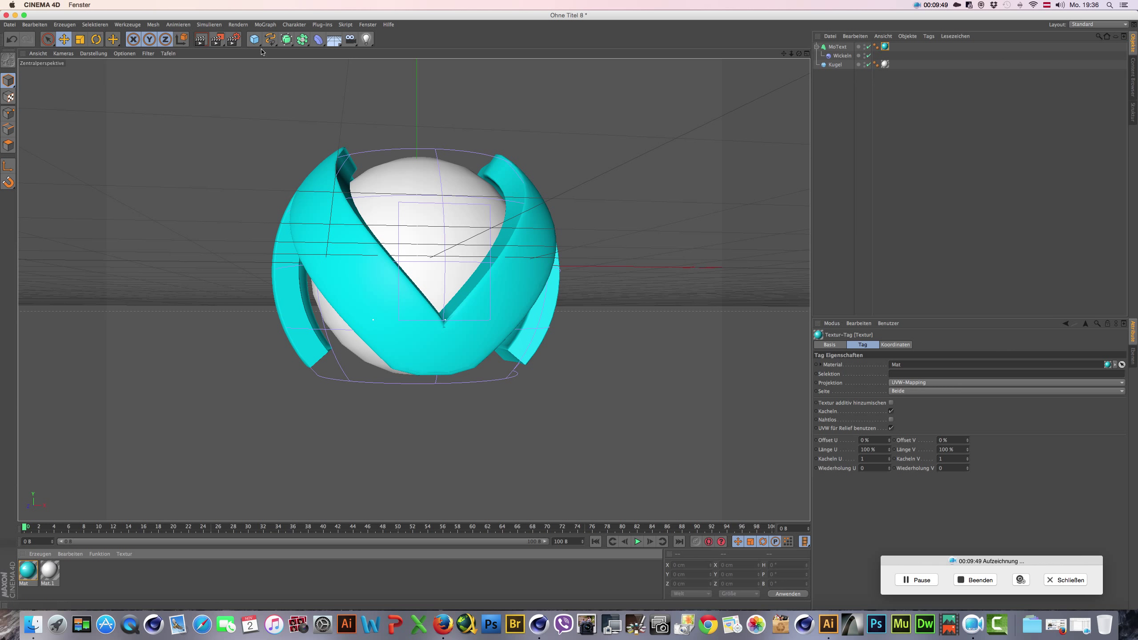
{"action": "left_click", "coordinate": [233, 40]}
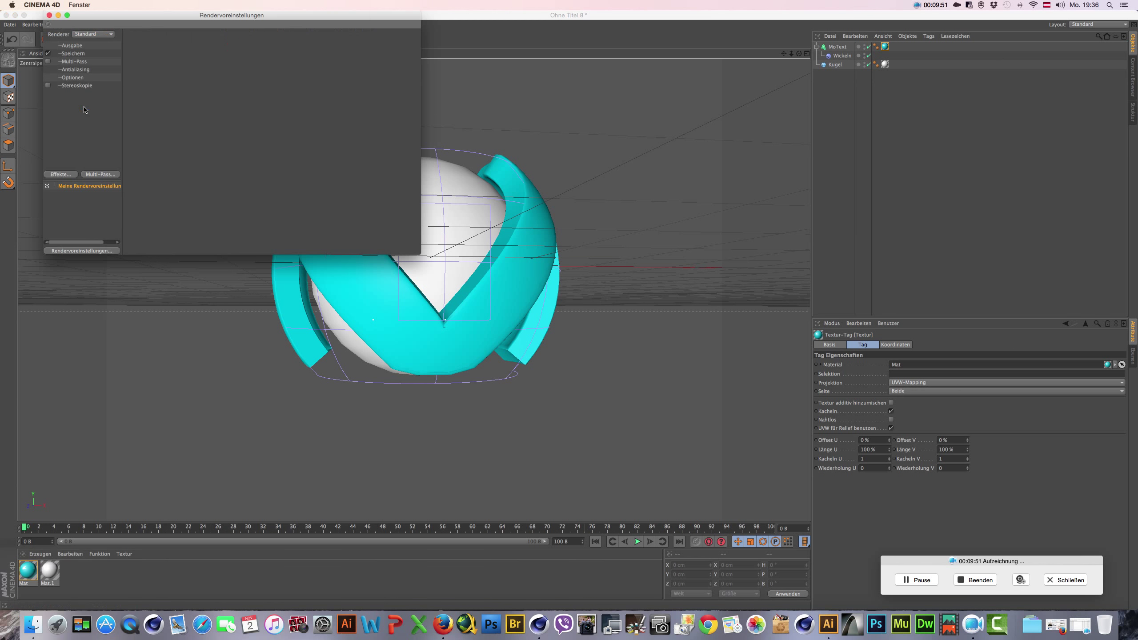
Step: Add the Global Illumination effect with Stochastische Samples and Eintragsdichte both set to Niedrig
{"action": "right_click", "coordinate": [81, 109]}
{"action": "left_click", "coordinate": [119, 230]}
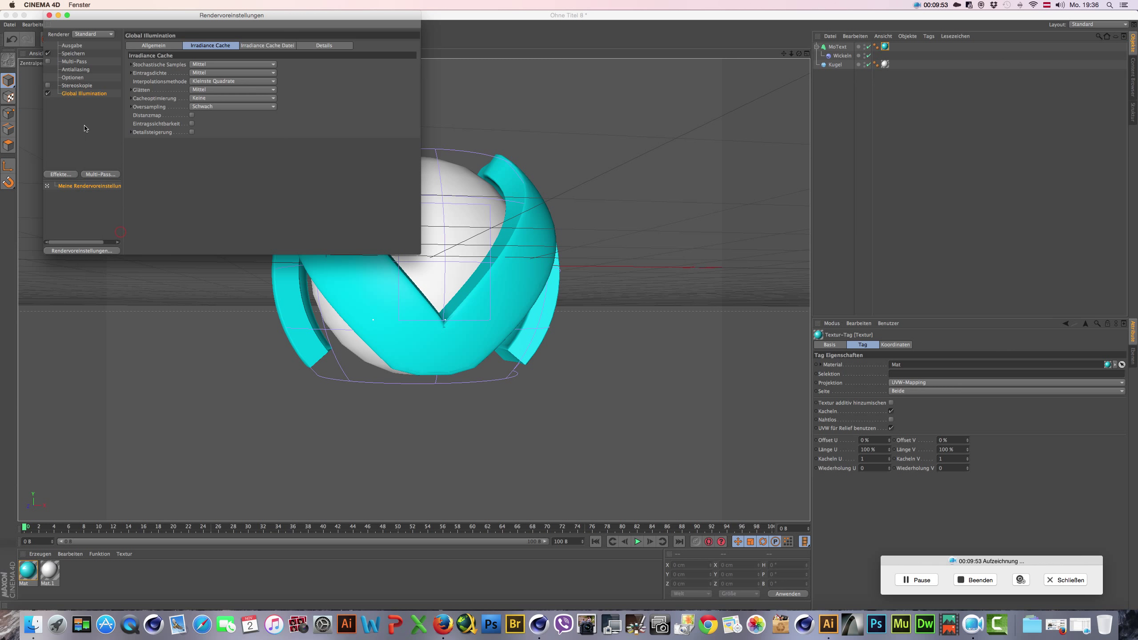
{"action": "left_click", "coordinate": [205, 63]}
{"action": "left_click", "coordinate": [209, 92]}
{"action": "left_click", "coordinate": [214, 73]}
{"action": "left_click", "coordinate": [218, 101]}
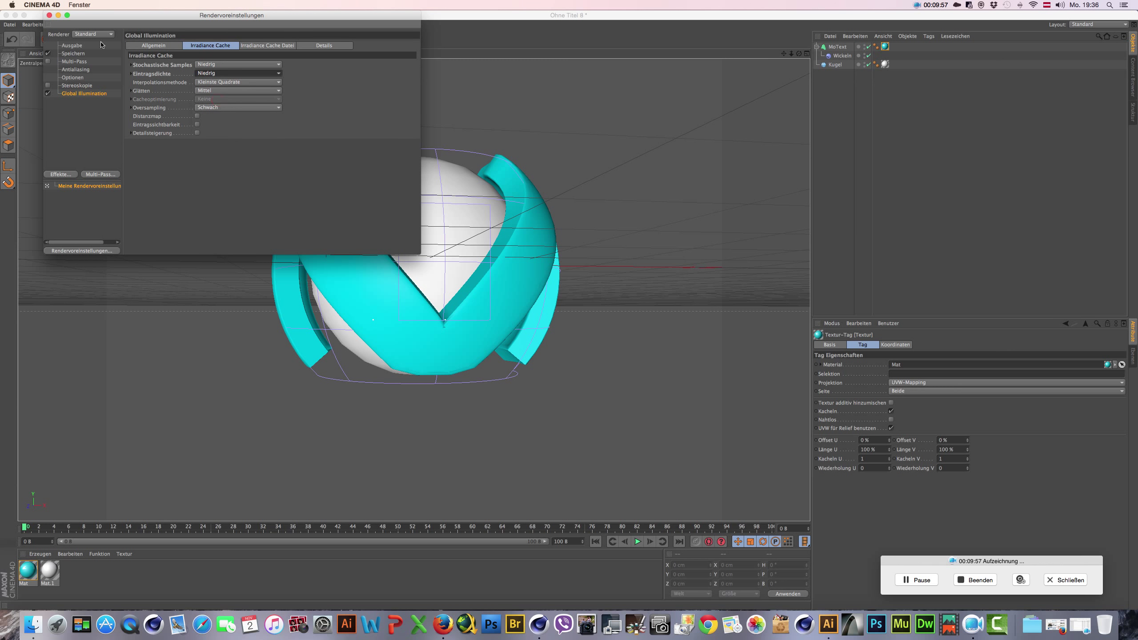
{"action": "left_click", "coordinate": [49, 14]}
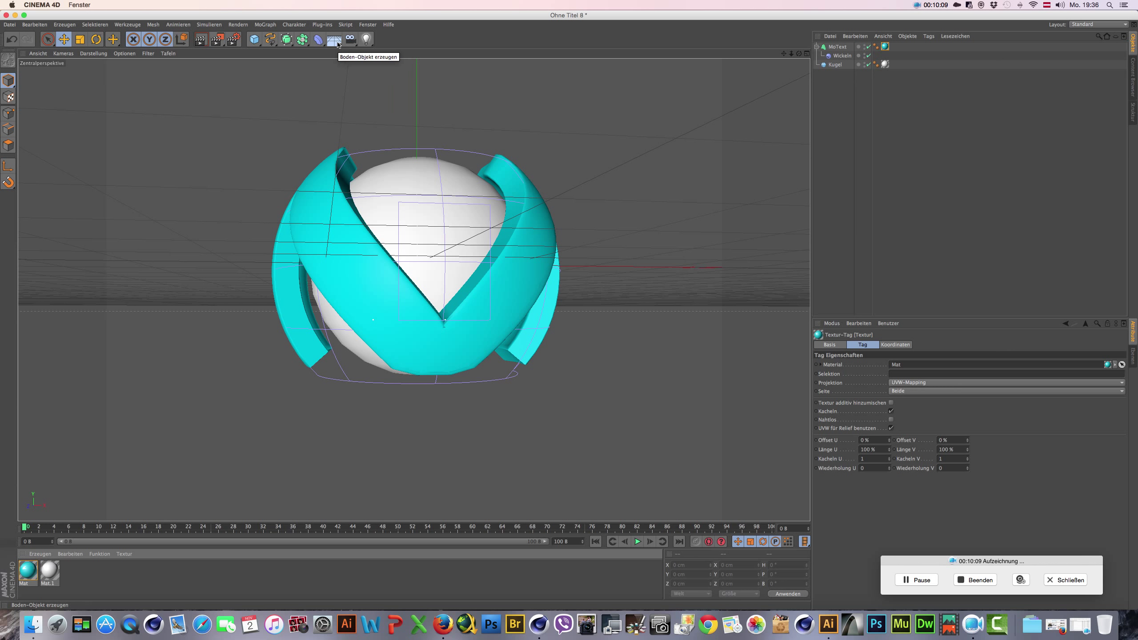
Step: Add a Physikalischer Himmel to the scene and render the active view
{"action": "left_click", "coordinate": [334, 39]}
{"action": "left_click", "coordinate": [464, 52]}
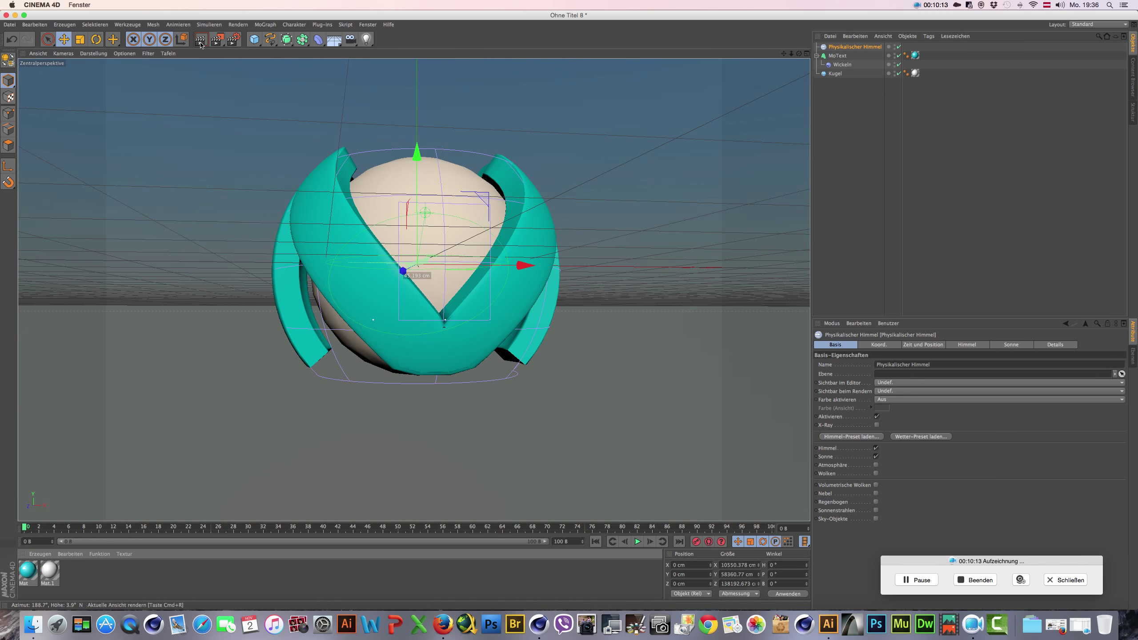
{"action": "key", "text": "F1"}
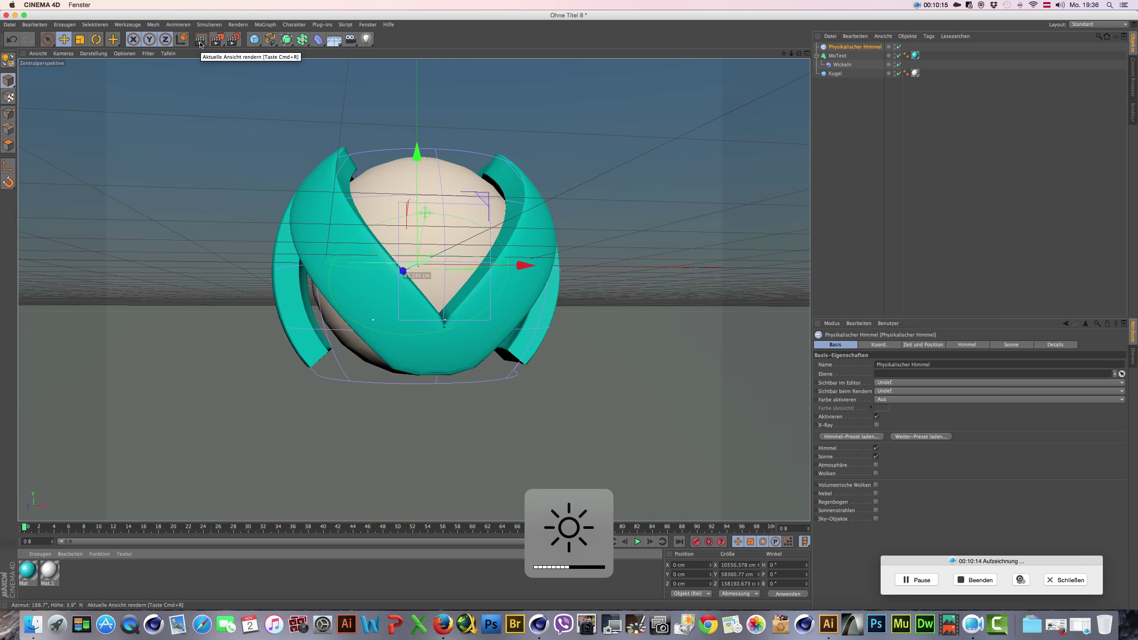
{"action": "left_click", "coordinate": [200, 44]}
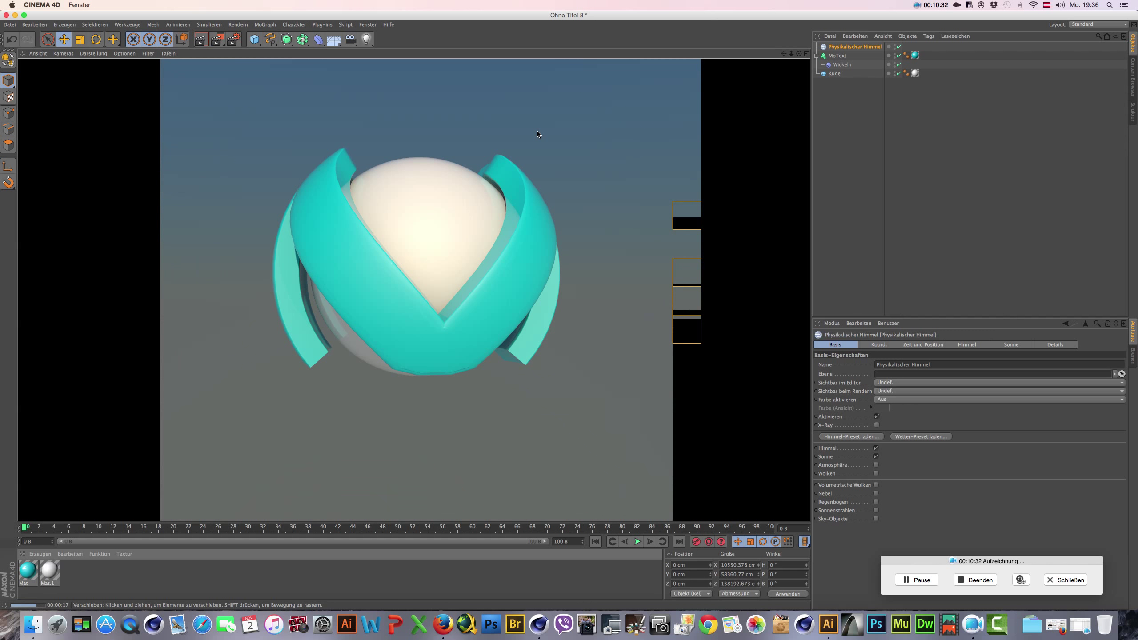
{"action": "left_click", "coordinate": [842, 65]}
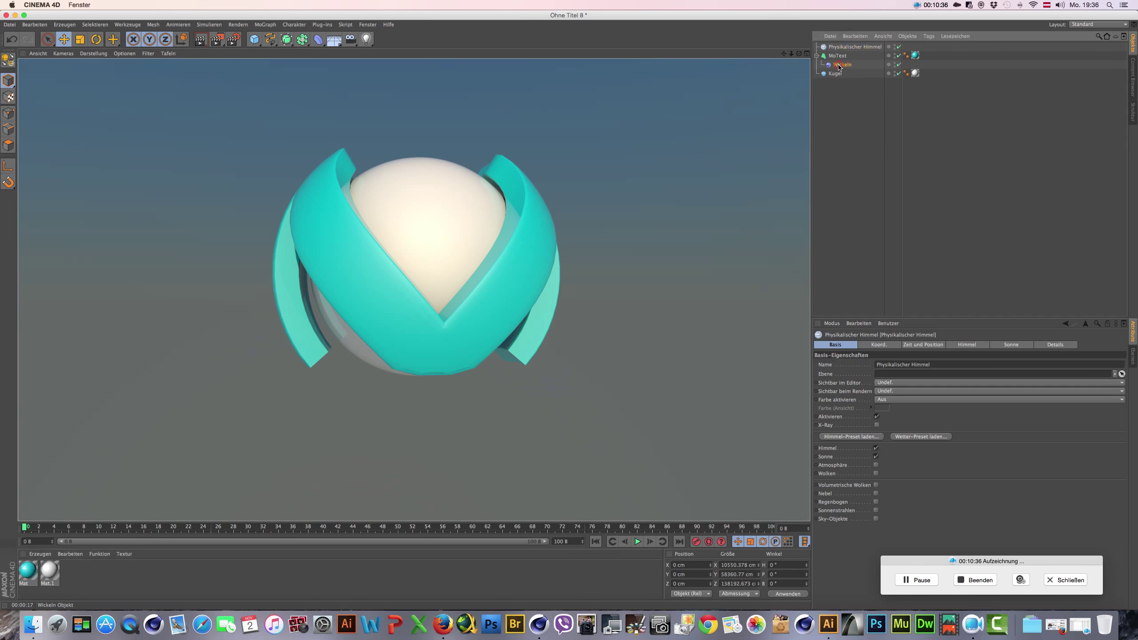
Step: Raise the Wickeln deformer and tighten it to about 118 cm height and 168 cm radius
{"action": "mouse_move", "coordinate": [446, 153]}
{"action": "left_mouse_down"}
{"action": "mouse_move", "coordinate": [447, 136]}
{"action": "mouse_move", "coordinate": [447, 155]}
{"action": "left_mouse_up"}
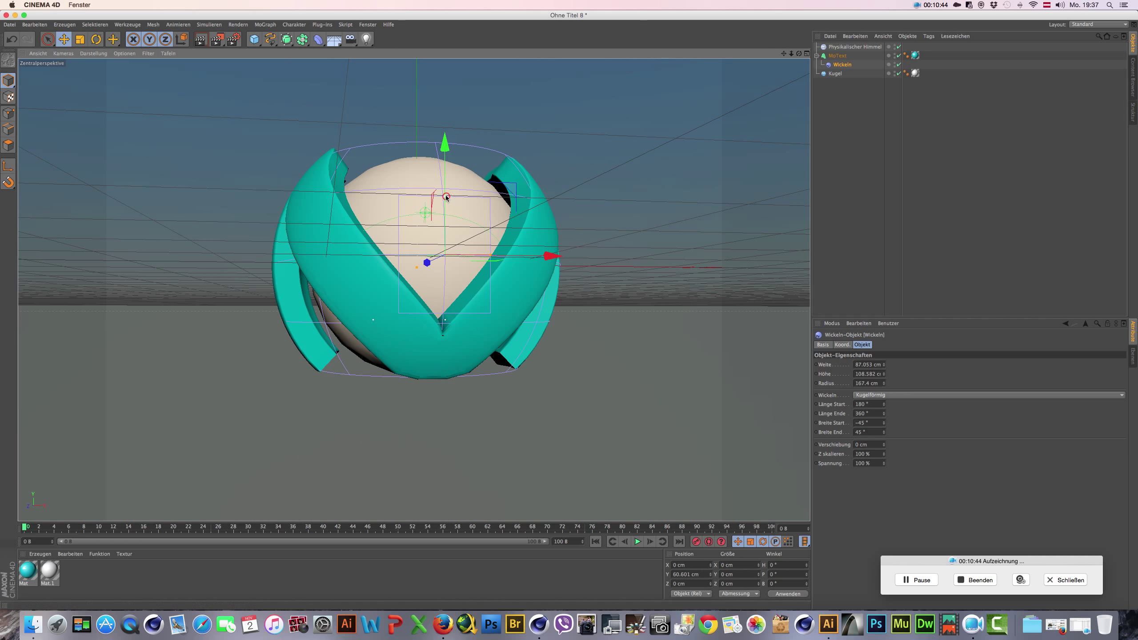
{"action": "left_click_drag", "start_coordinate": [446, 197], "coordinate": [446, 184]}
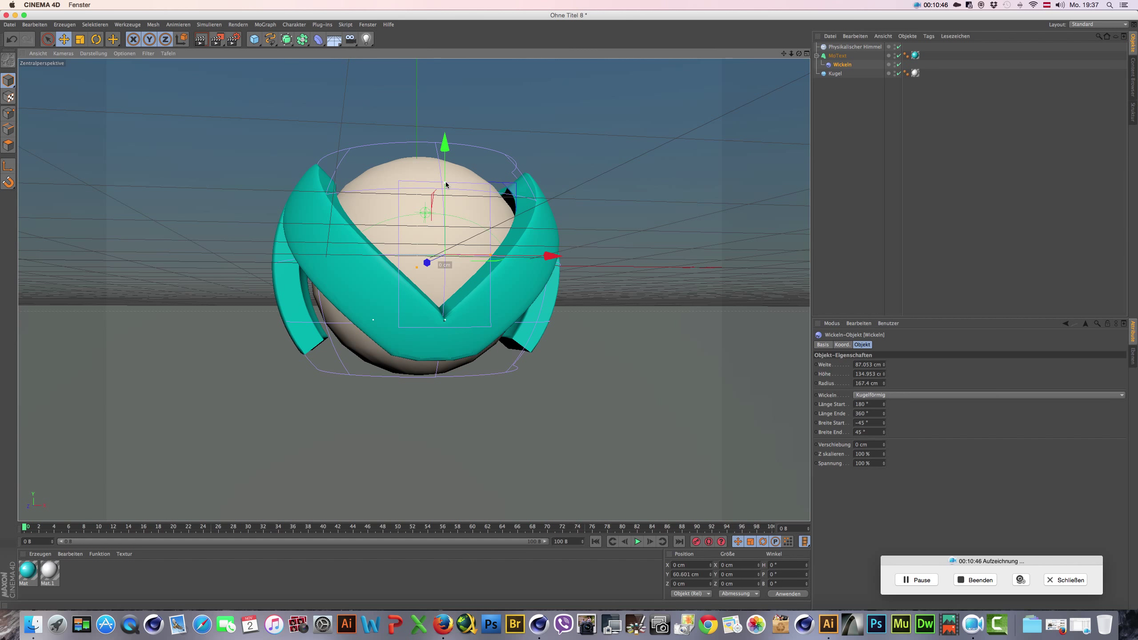
{"action": "mouse_move", "coordinate": [445, 143]}
{"action": "left_mouse_down"}
{"action": "mouse_move", "coordinate": [447, 125]}
{"action": "mouse_move", "coordinate": [446, 138]}
{"action": "left_mouse_up"}
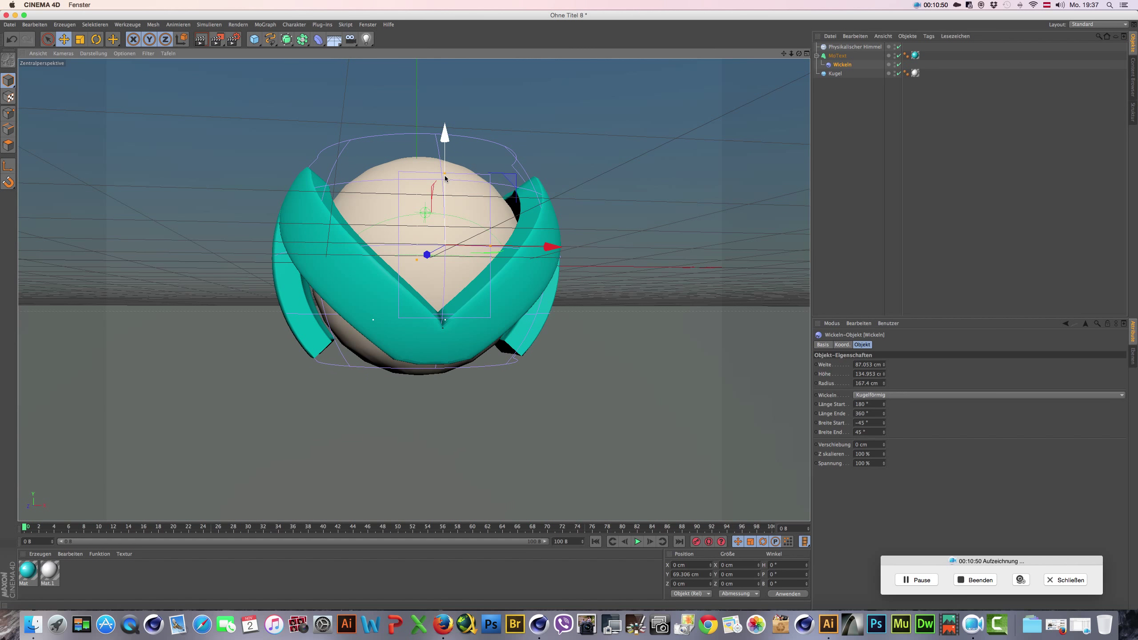
{"action": "left_click_drag", "start_coordinate": [445, 178], "coordinate": [447, 180]}
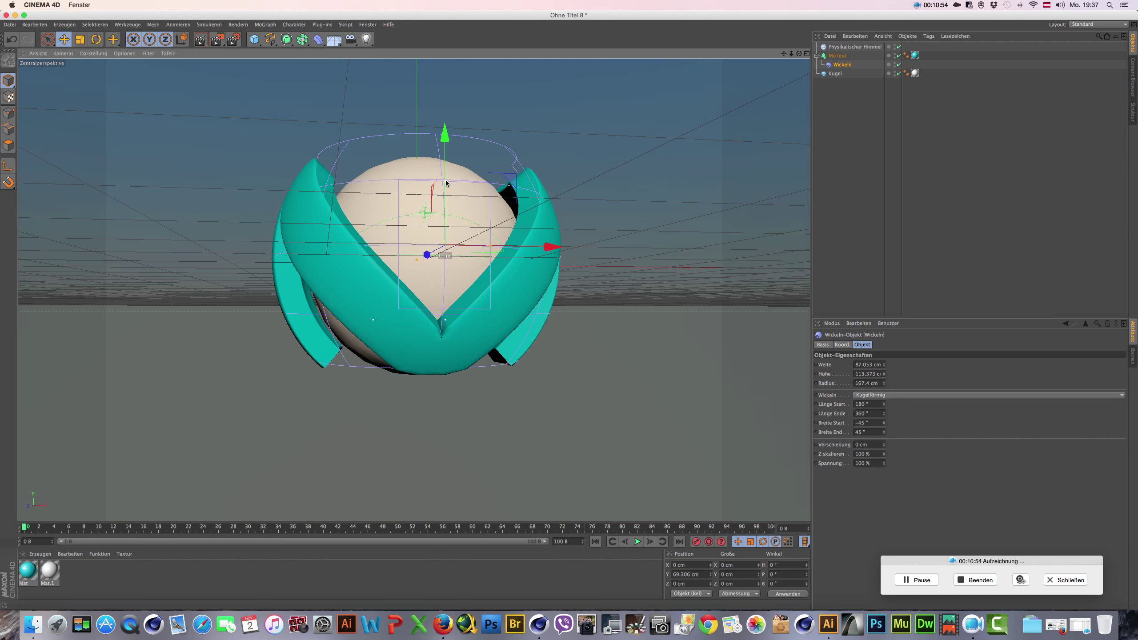
{"action": "left_click_drag", "start_coordinate": [417, 260], "coordinate": [419, 268]}
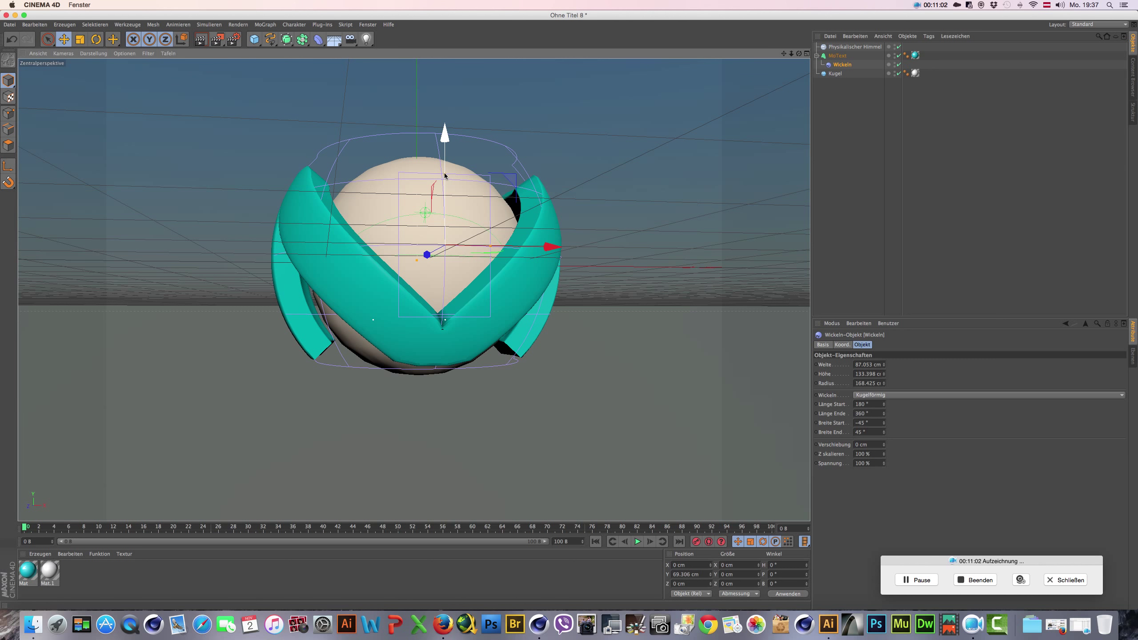
{"action": "left_click_drag", "start_coordinate": [445, 175], "coordinate": [448, 184]}
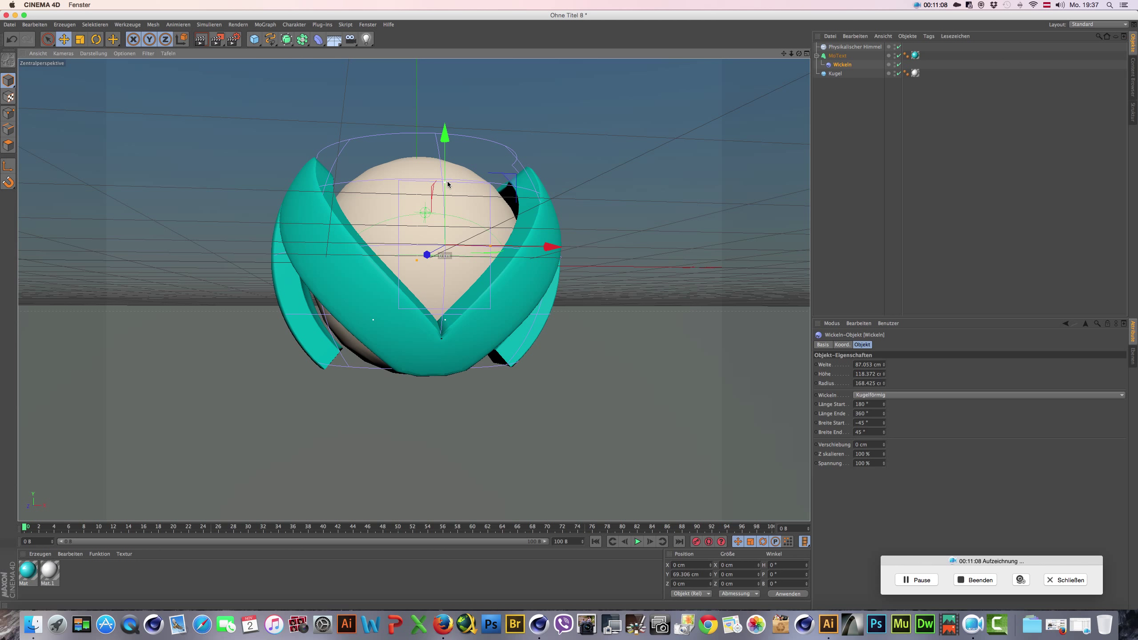
{"action": "left_click", "coordinate": [844, 182]}
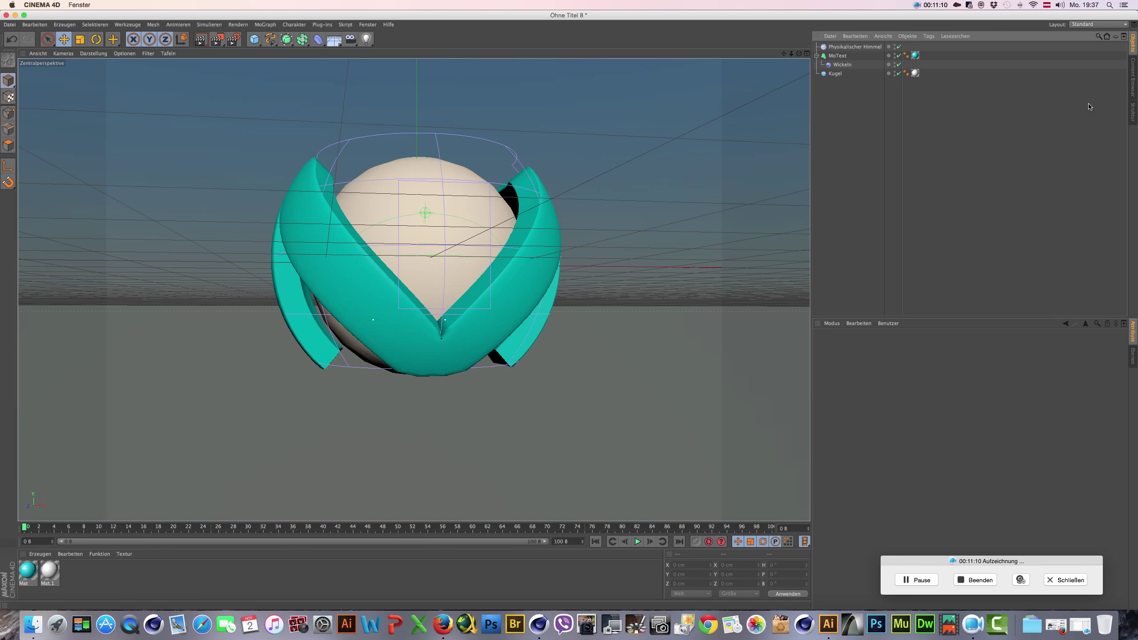
Step: Load the scruffy and Silver Dented Procedural materials from Presets > Texture Kit Pro > Metal
{"action": "left_click", "coordinate": [1134, 81]}
{"action": "double_click", "coordinate": [846, 109]}
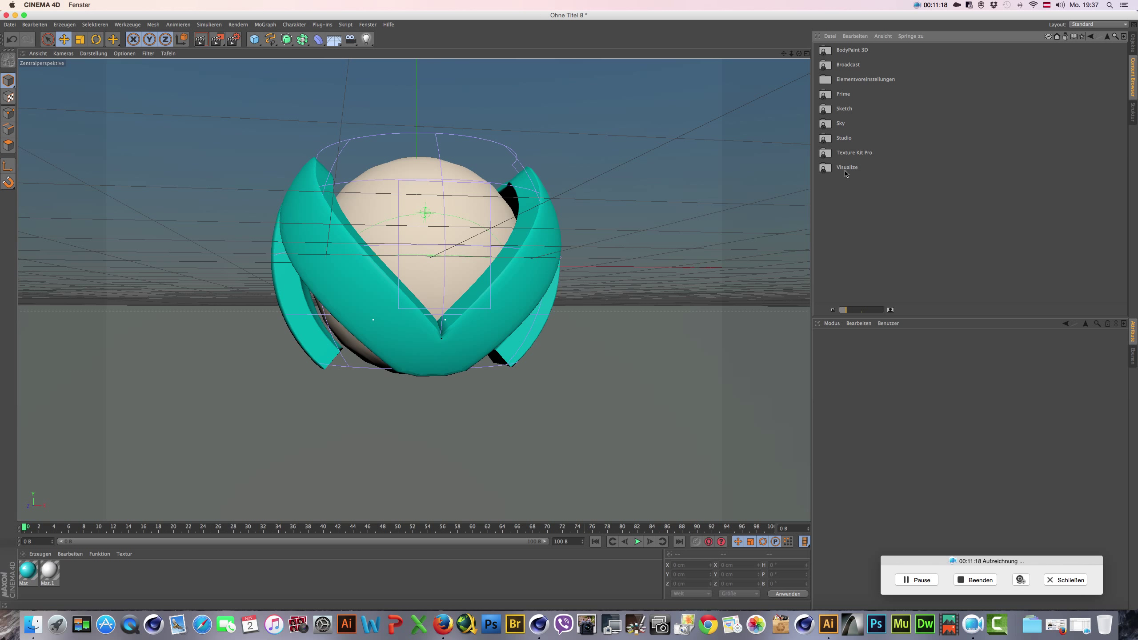
{"action": "double_click", "coordinate": [847, 152]}
{"action": "double_click", "coordinate": [843, 137]}
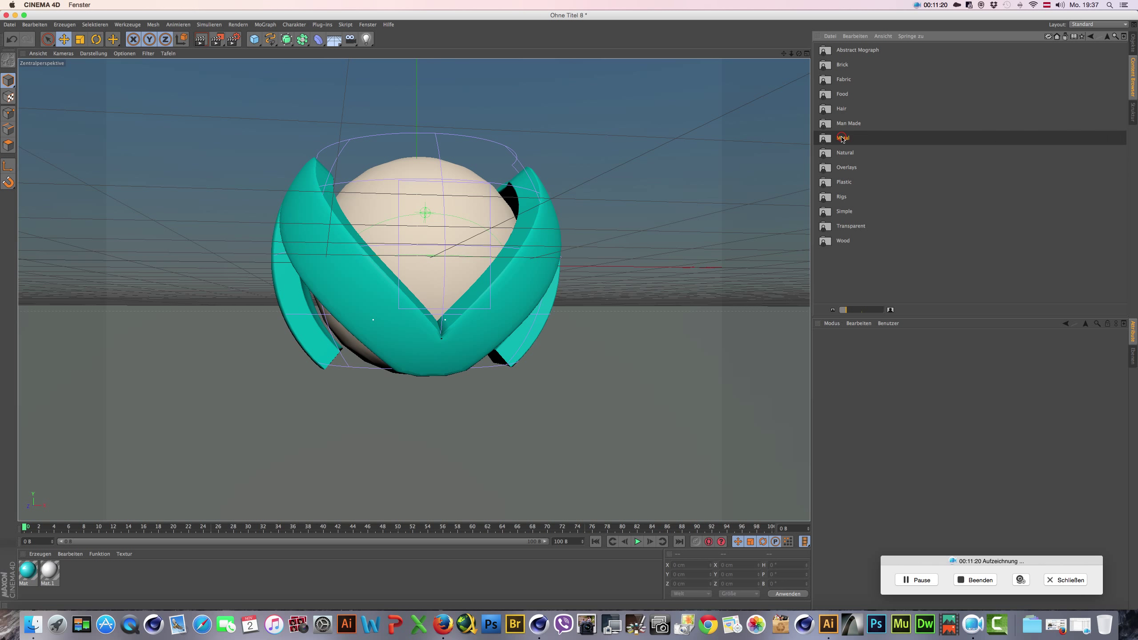
{"action": "scroll", "coordinate": [940, 173], "scroll_direction": "down", "scroll_amount": 10}
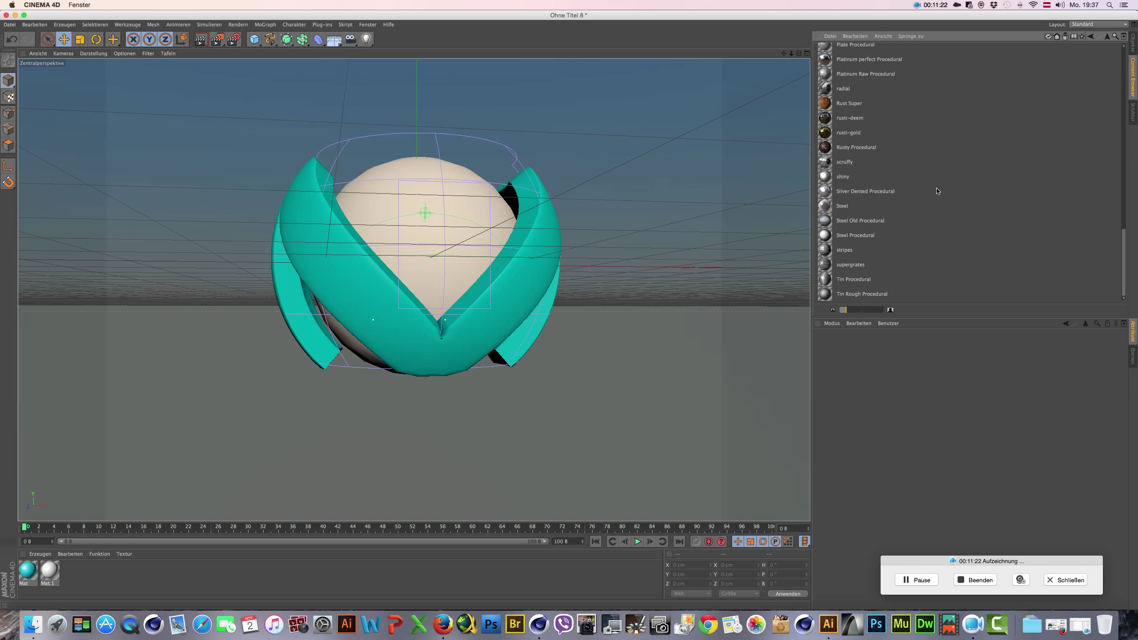
{"action": "double_click", "coordinate": [831, 164]}
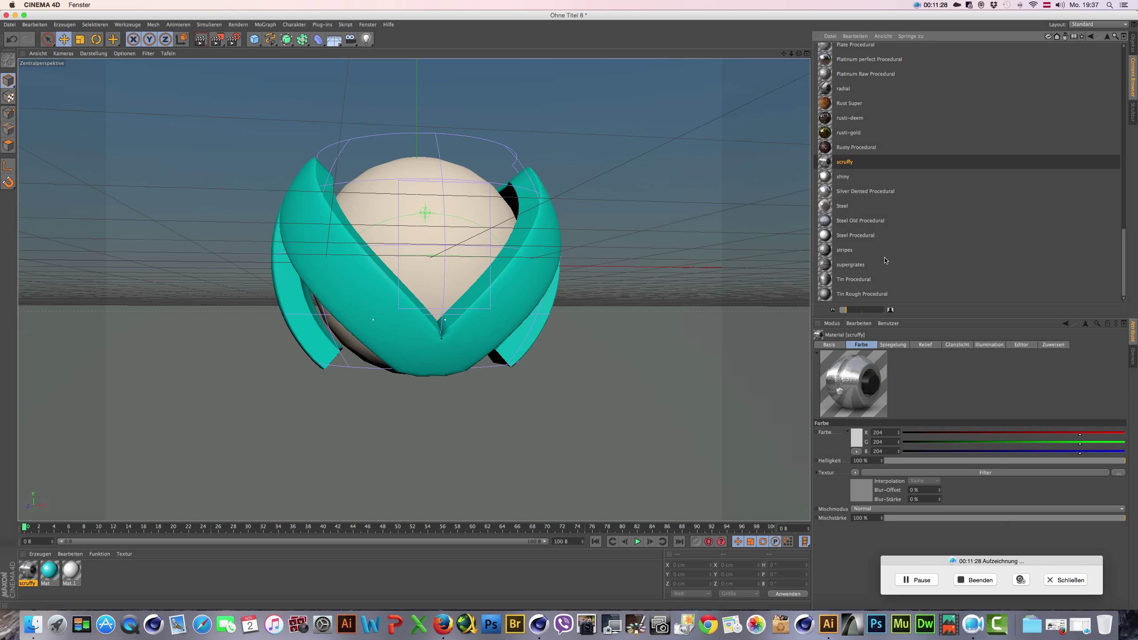
{"action": "double_click", "coordinate": [827, 193]}
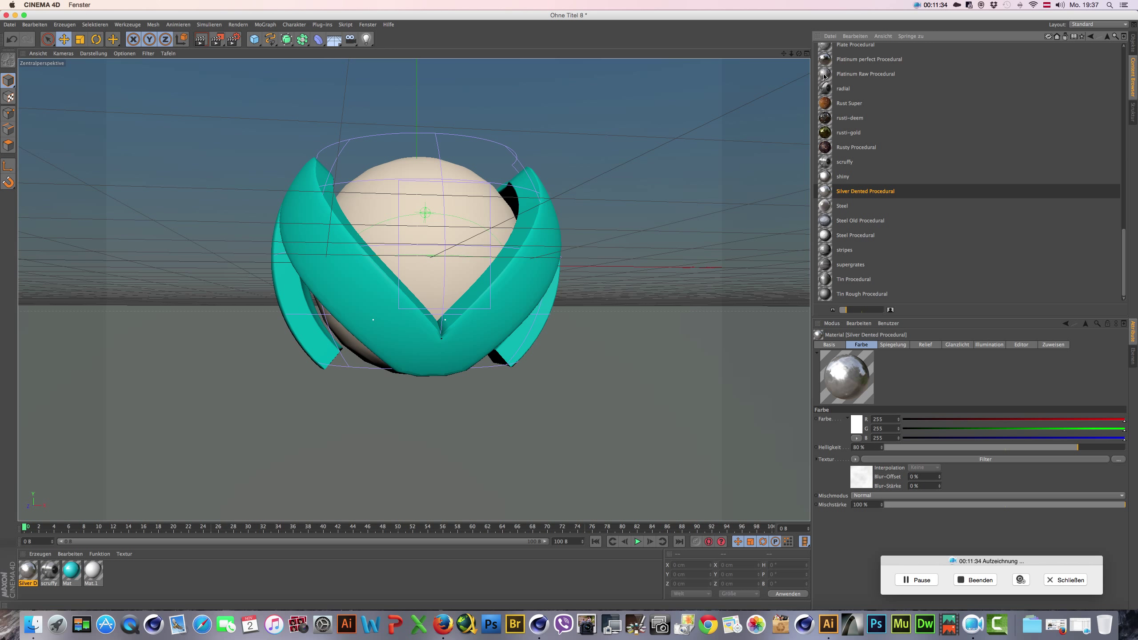
Step: Load Platinum Raw Procedural, apply it to Kugel, and render a preview
{"action": "scroll", "coordinate": [826, 75], "scroll_direction": "up", "scroll_amount": 5}
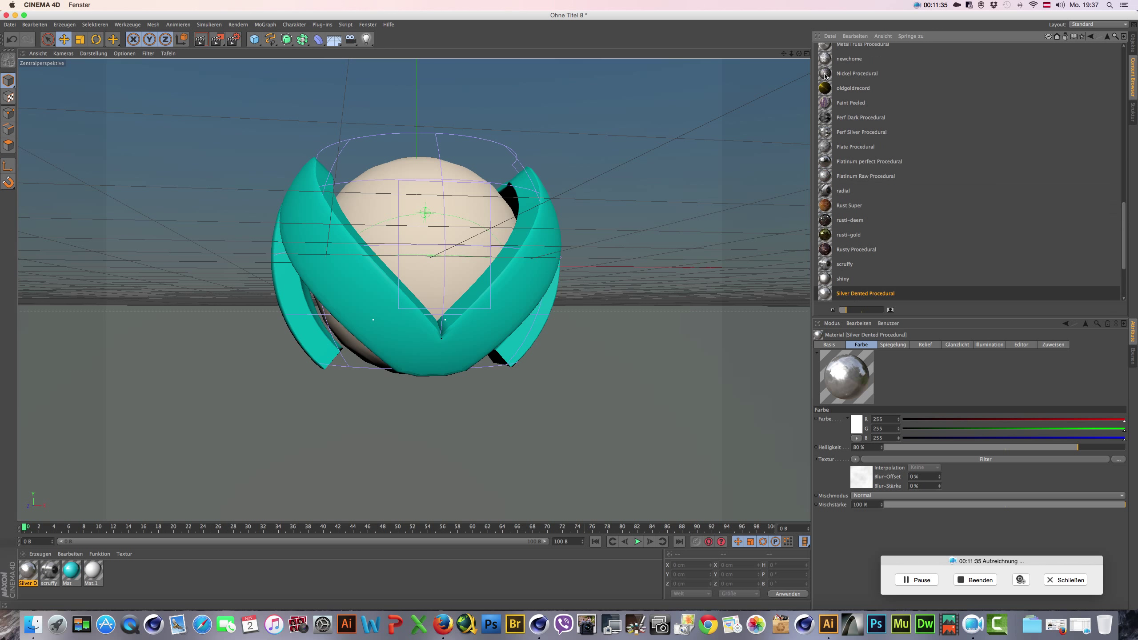
{"action": "double_click", "coordinate": [827, 179]}
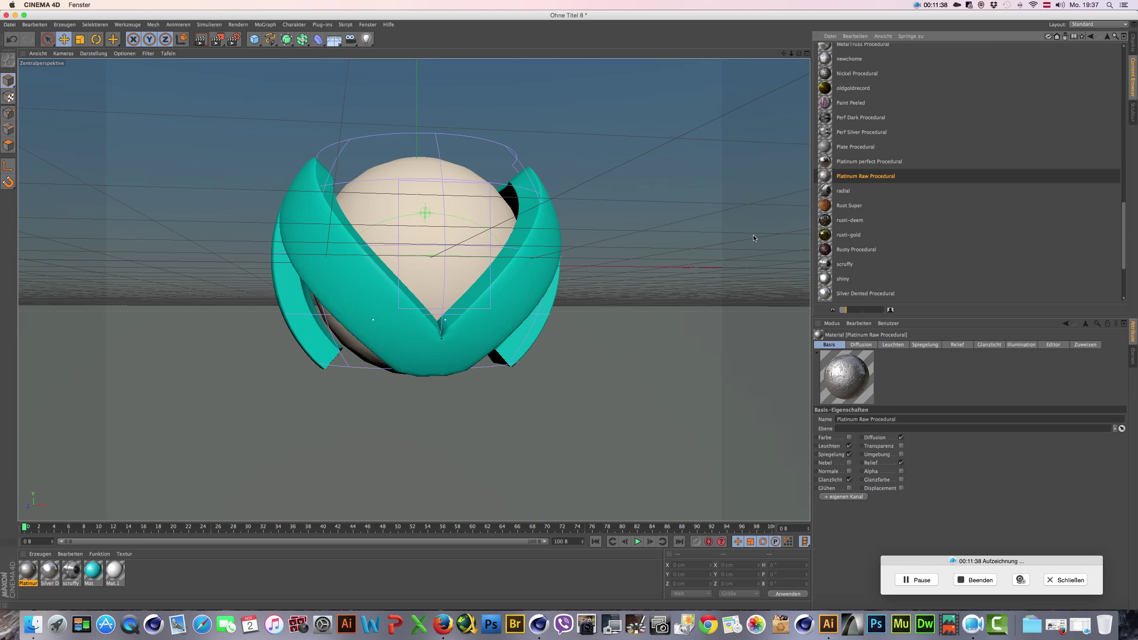
{"action": "left_click", "coordinate": [1133, 47]}
{"action": "left_click_drag", "start_coordinate": [27, 573], "coordinate": [916, 73]}
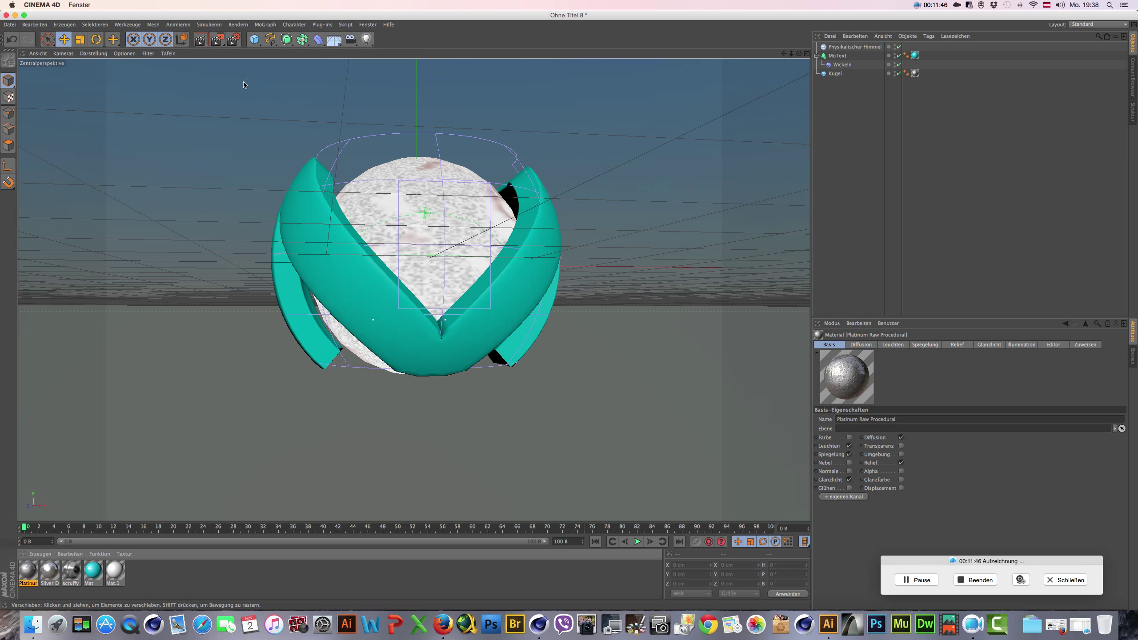
{"action": "left_click", "coordinate": [200, 39]}
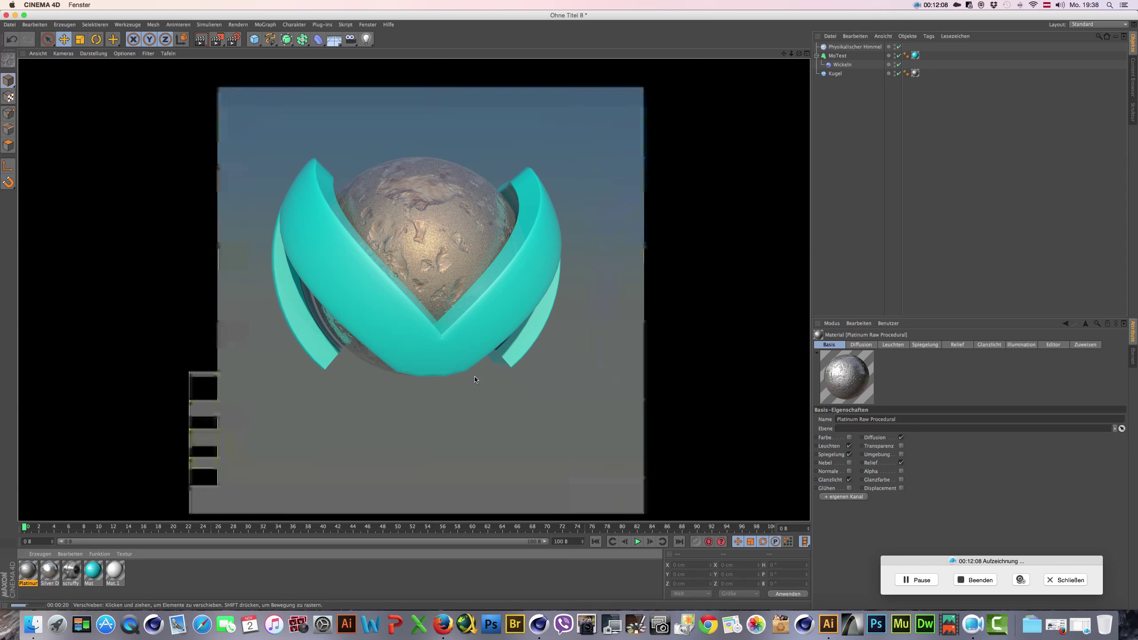
Step: Browse the Plastic and Overlays material folders in the Content Browser
{"action": "left_click", "coordinate": [1135, 71]}
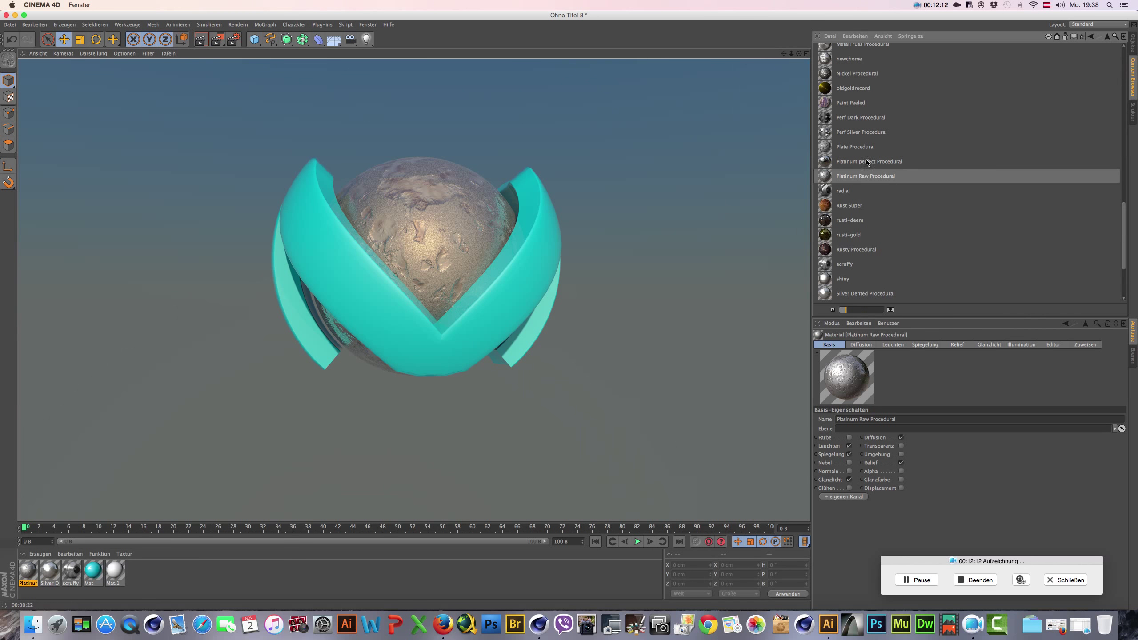
{"action": "scroll", "coordinate": [876, 204], "scroll_direction": "down", "scroll_amount": 3}
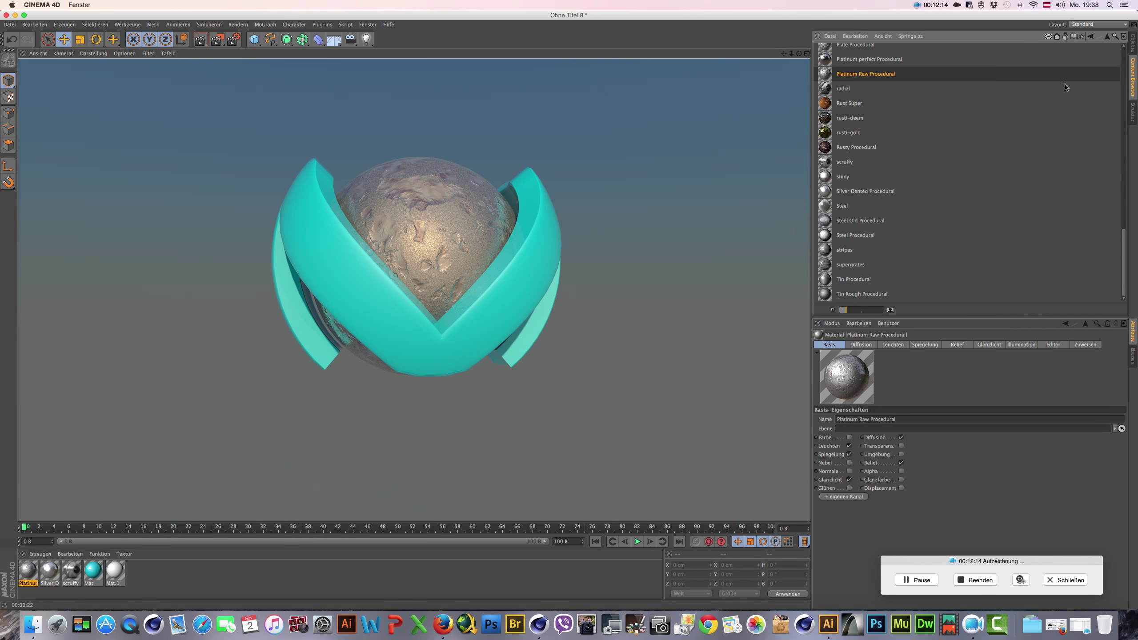
{"action": "left_click", "coordinate": [1107, 36]}
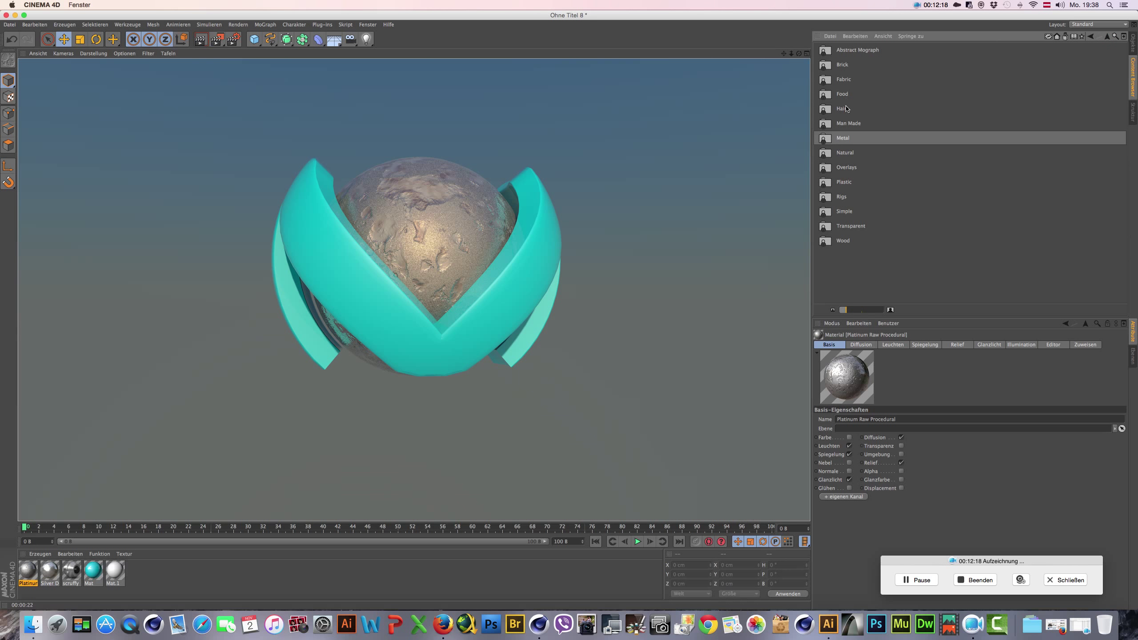
{"action": "double_click", "coordinate": [845, 185]}
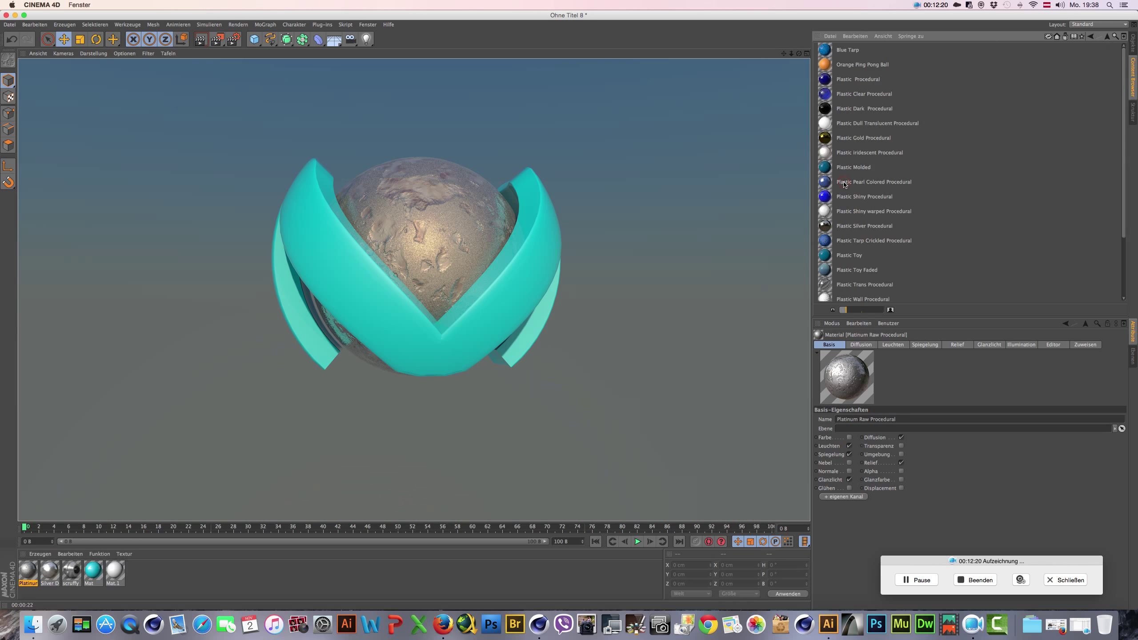
{"action": "scroll", "coordinate": [857, 179], "scroll_direction": "down", "scroll_amount": 3}
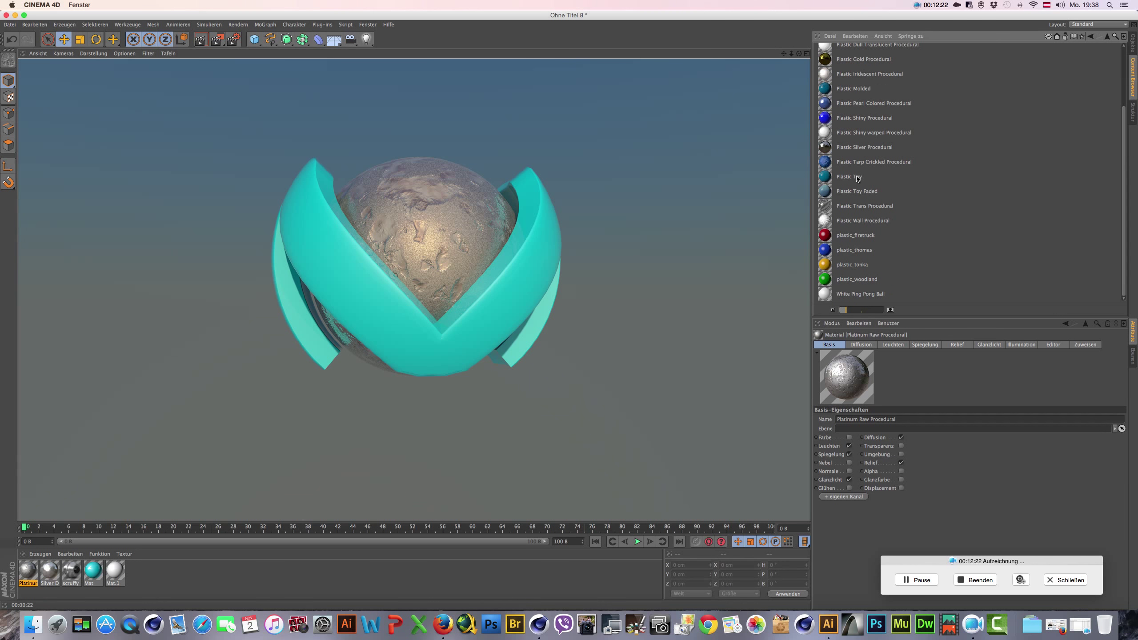
{"action": "scroll", "coordinate": [857, 178], "scroll_direction": "up", "scroll_amount": 3}
{"action": "left_click", "coordinate": [1107, 37]}
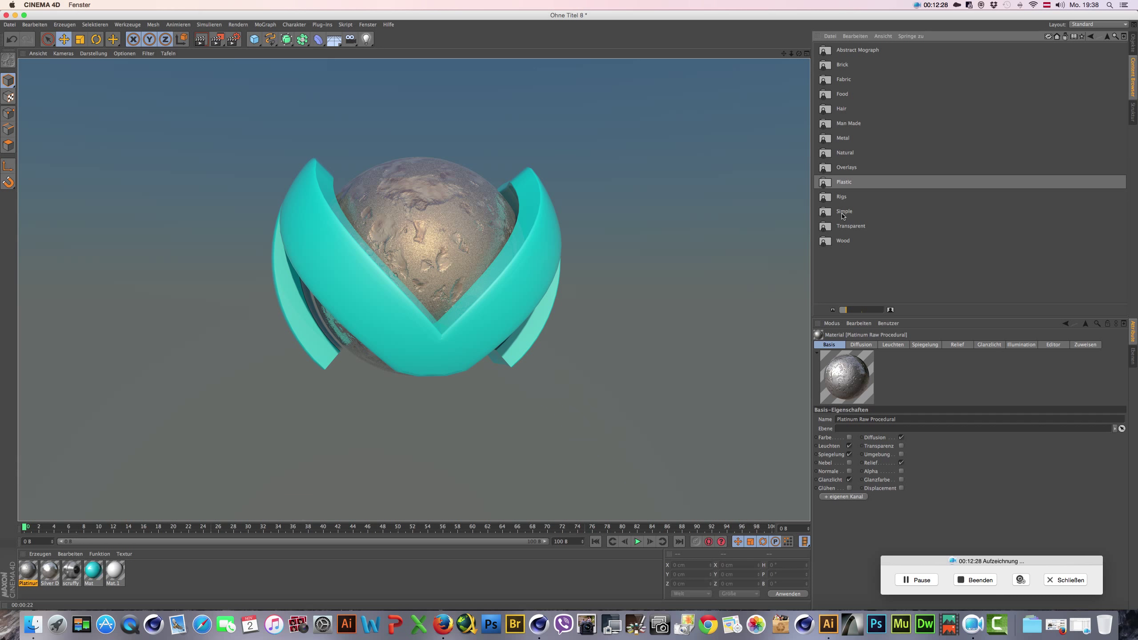
{"action": "double_click", "coordinate": [842, 167]}
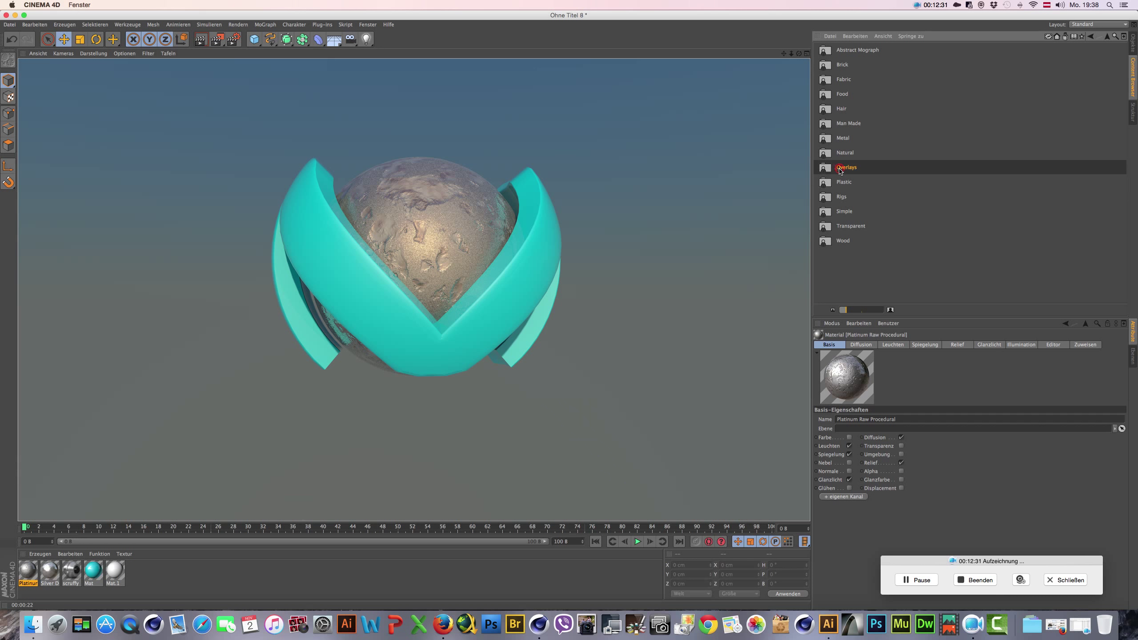
{"action": "left_click", "coordinate": [1106, 37]}
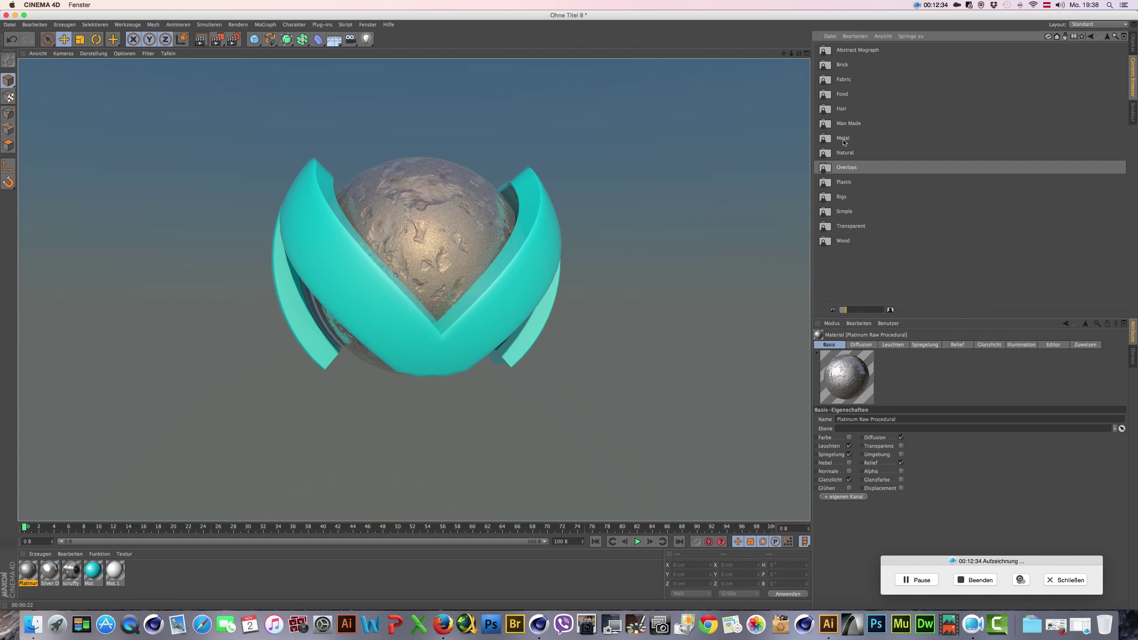
Step: Open the Man Made folder and add the Painted Drywall material to the scene
{"action": "double_click", "coordinate": [841, 123]}
{"action": "scroll", "coordinate": [981, 137], "scroll_direction": "down", "scroll_amount": 10}
{"action": "scroll", "coordinate": [981, 140], "scroll_direction": "down", "scroll_amount": 10}
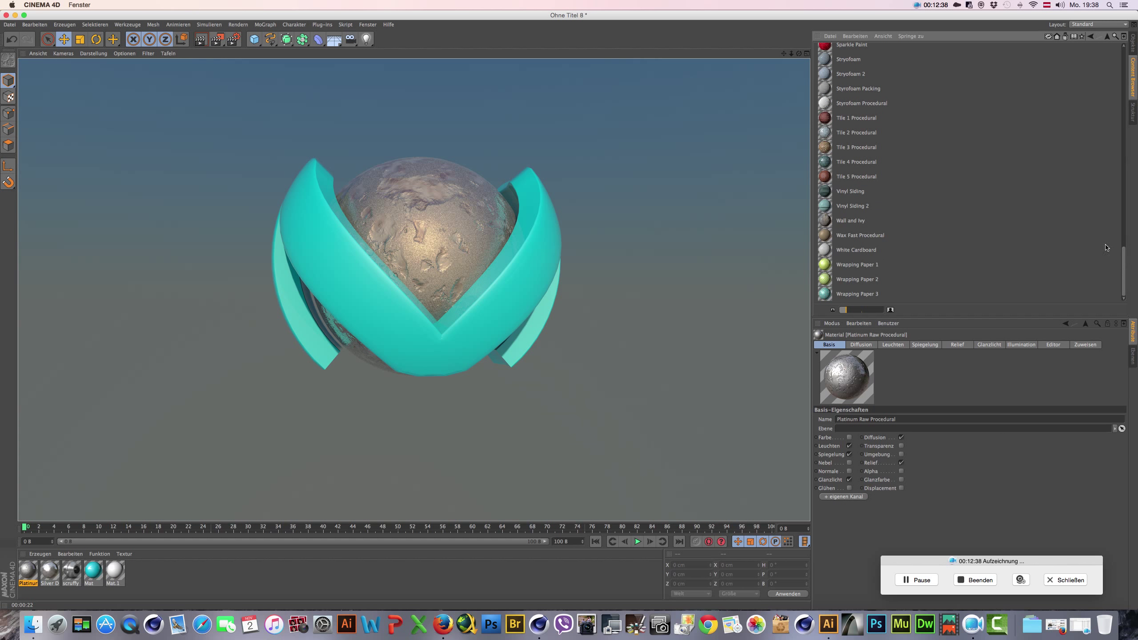
{"action": "left_click_drag", "start_coordinate": [1124, 260], "coordinate": [1124, 173]}
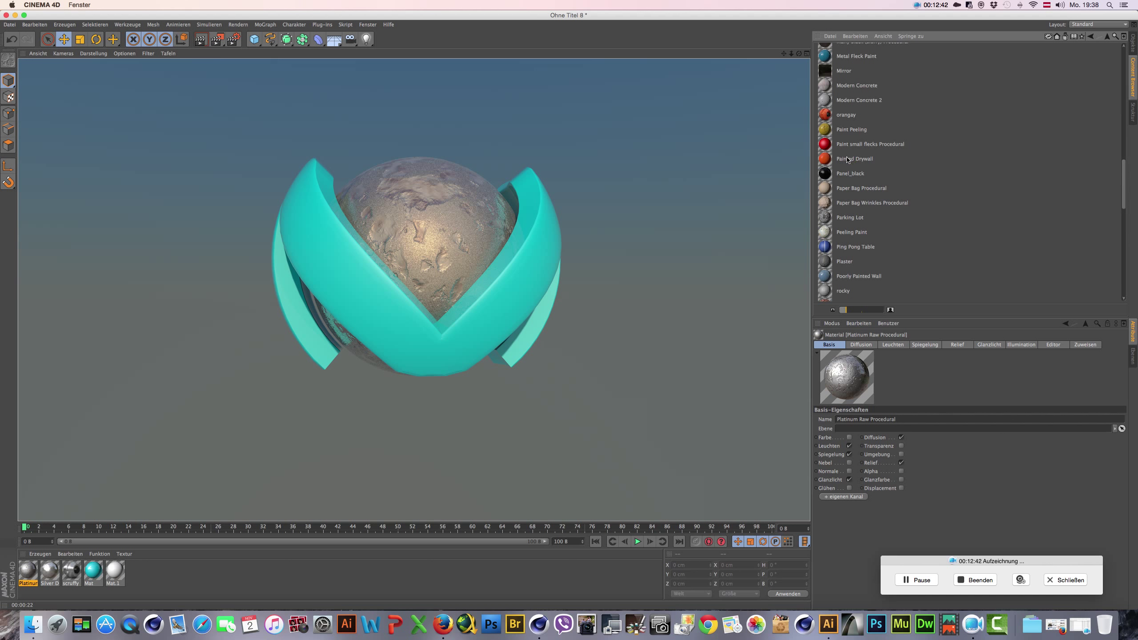
{"action": "left_click_drag", "start_coordinate": [854, 158], "coordinate": [421, 252]}
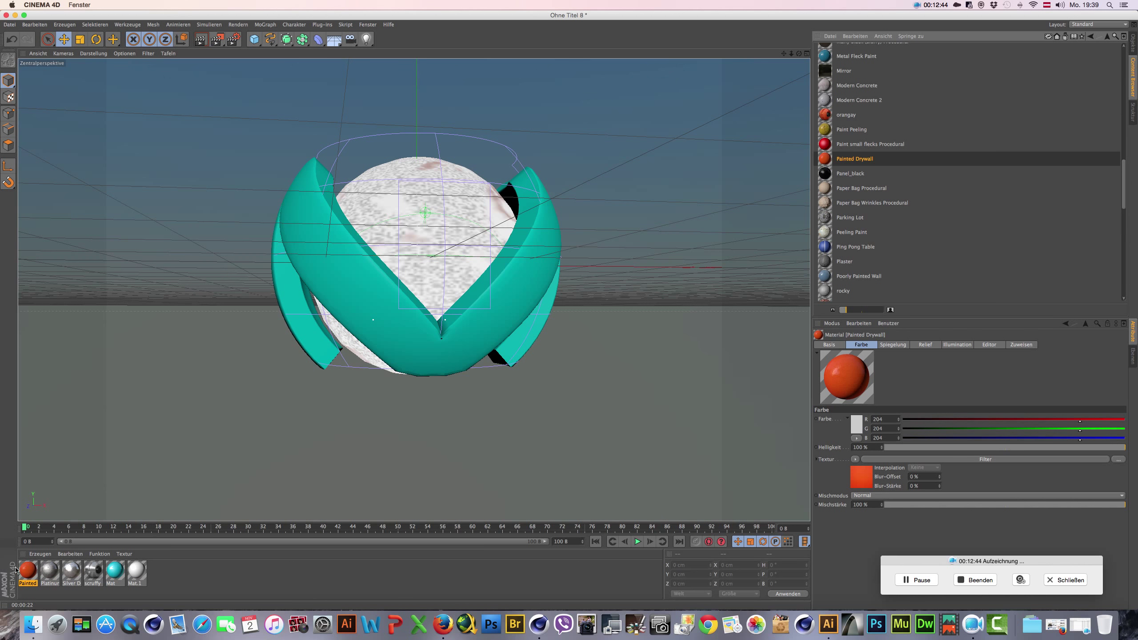
Step: Apply Painted Drywall to the MoText, render a preview, and delete its old teal material tag
{"action": "left_click_drag", "start_coordinate": [27, 571], "coordinate": [406, 342]}
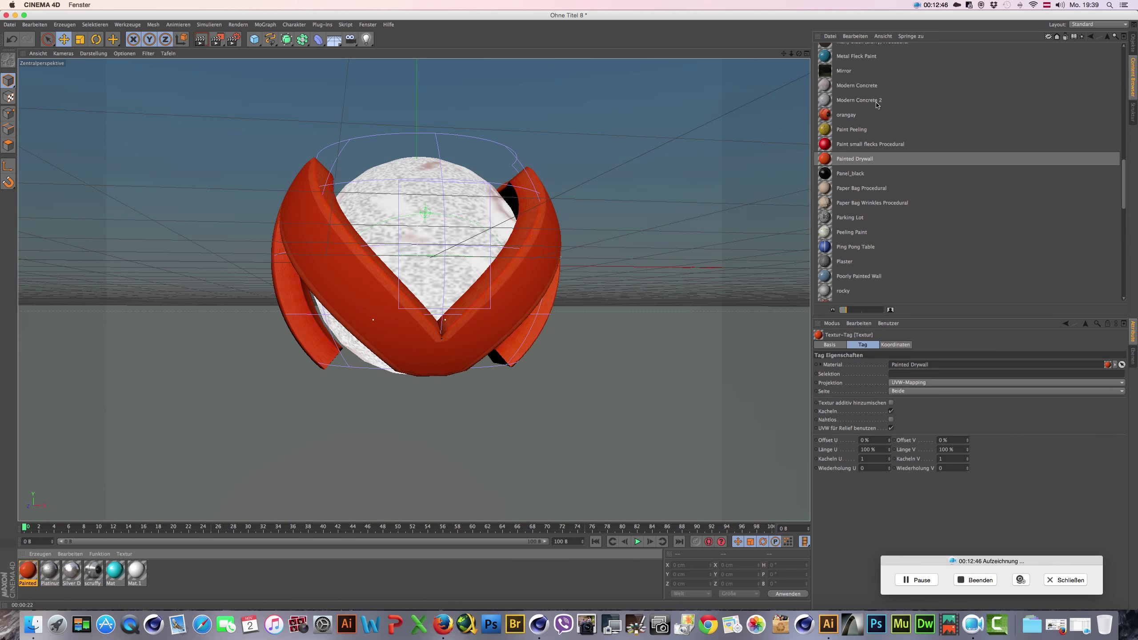
{"action": "left_click", "coordinate": [201, 42]}
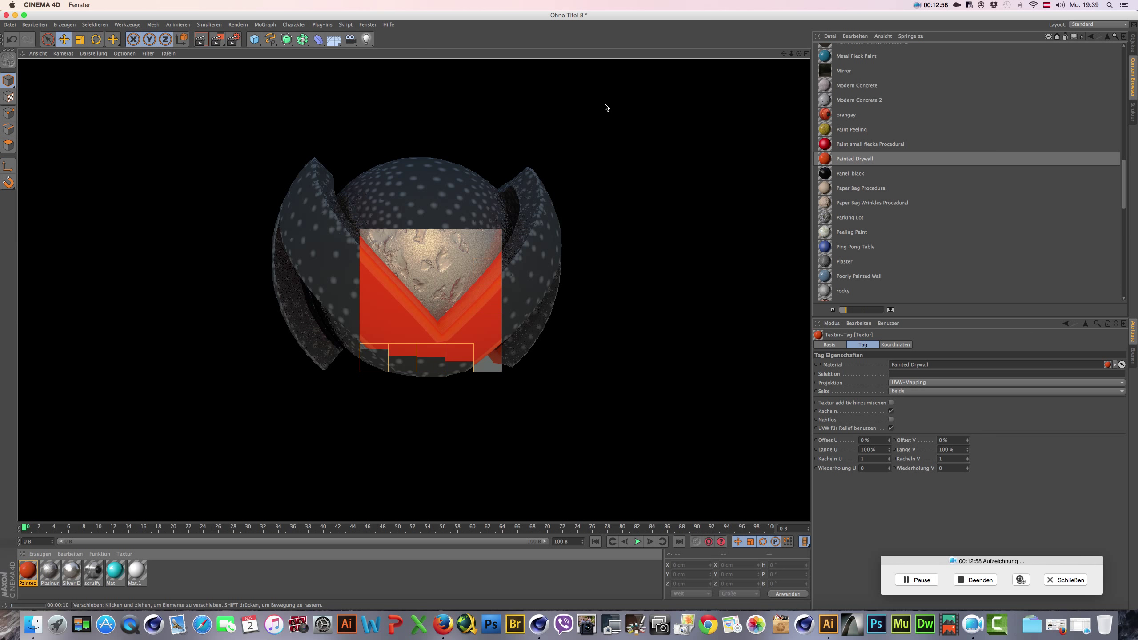
{"action": "left_click", "coordinate": [1134, 44]}
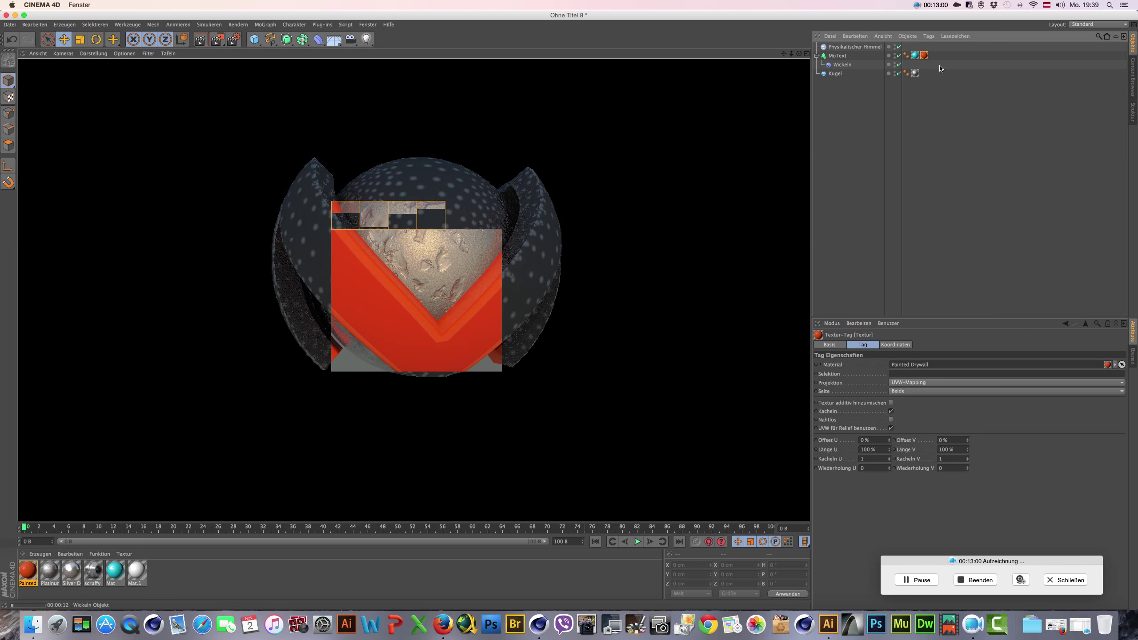
{"action": "left_click", "coordinate": [915, 57]}
{"action": "key", "text": "Delete"}
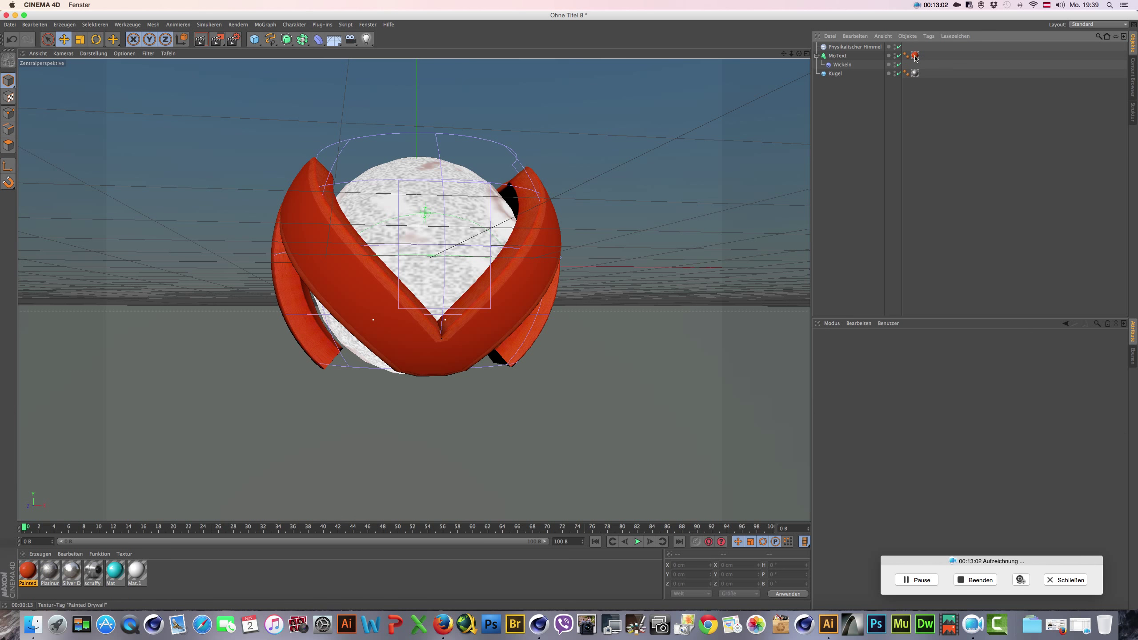
Step: Try Shrink-Wrapping projection, then switch the texture to Spat-Mapping and re-render
{"action": "left_click", "coordinate": [913, 384]}
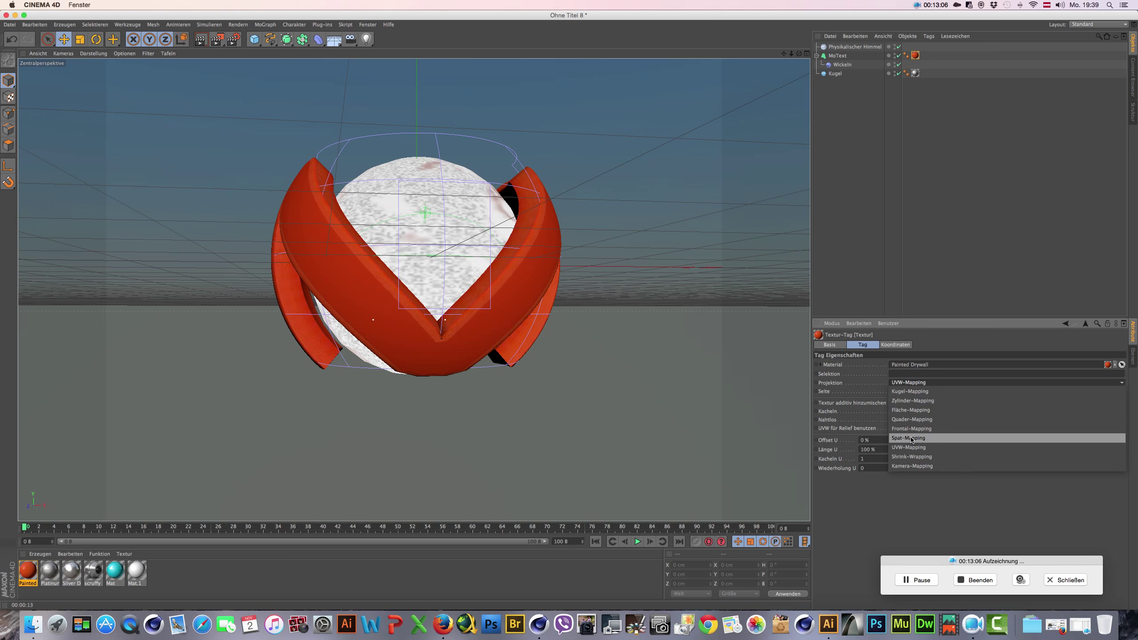
{"action": "left_click", "coordinate": [912, 457]}
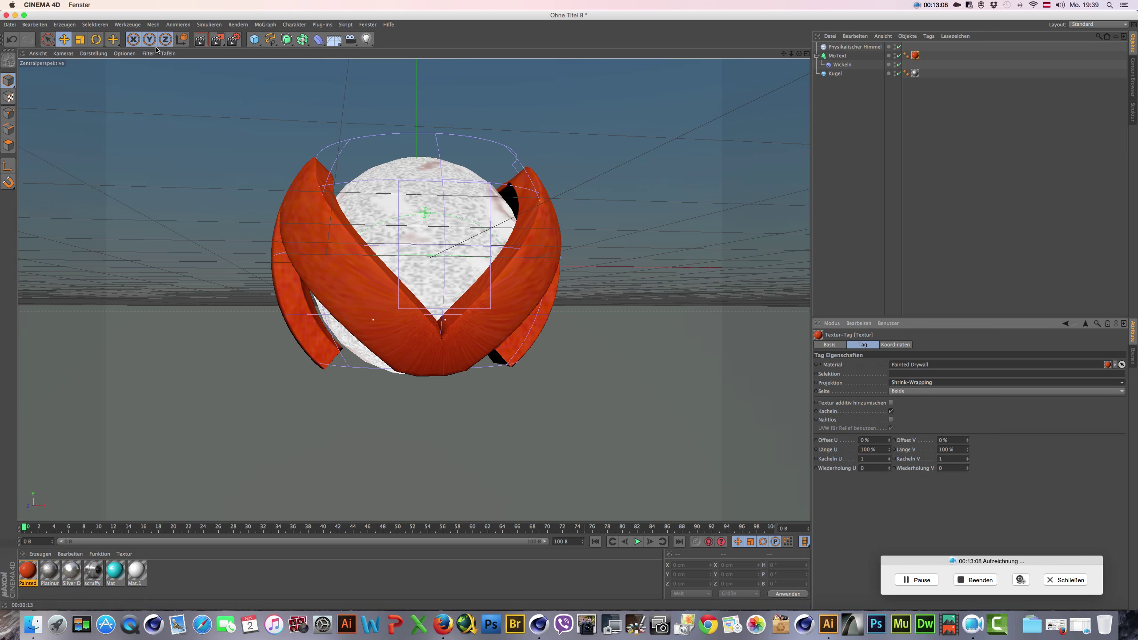
{"action": "left_click", "coordinate": [200, 39]}
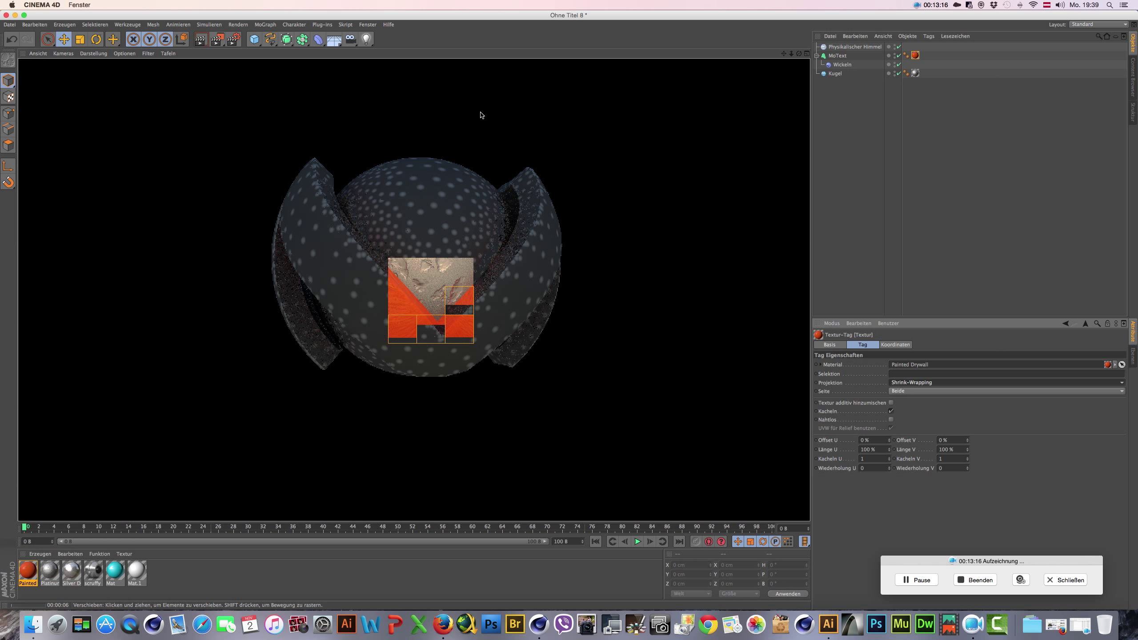
{"action": "left_click", "coordinate": [907, 384]}
{"action": "left_click", "coordinate": [915, 441]}
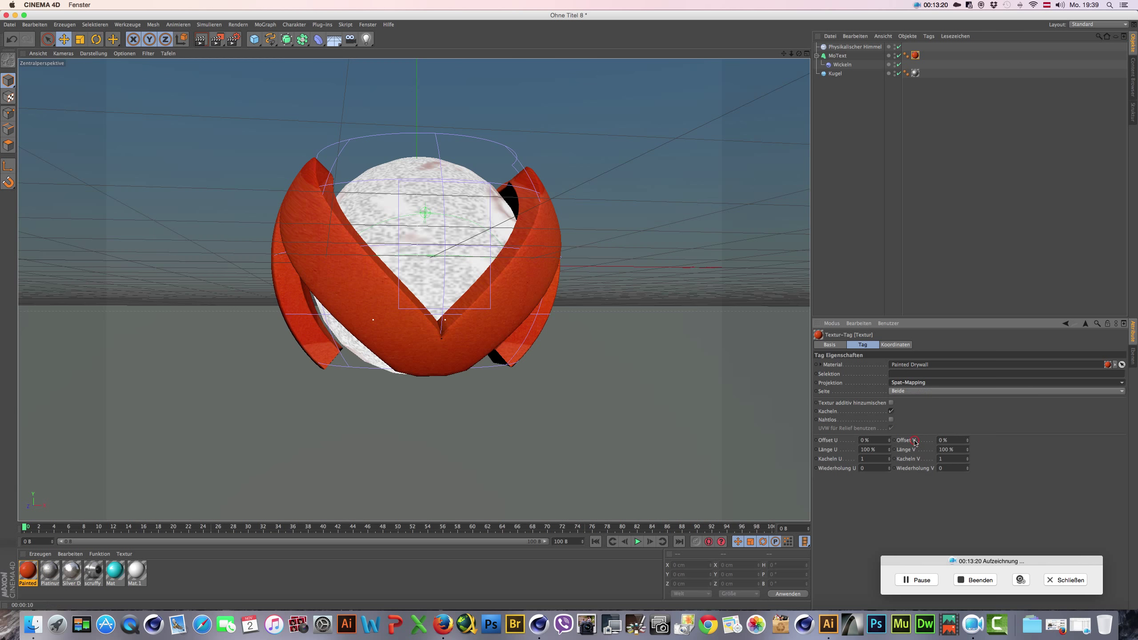
{"action": "left_click", "coordinate": [200, 39]}
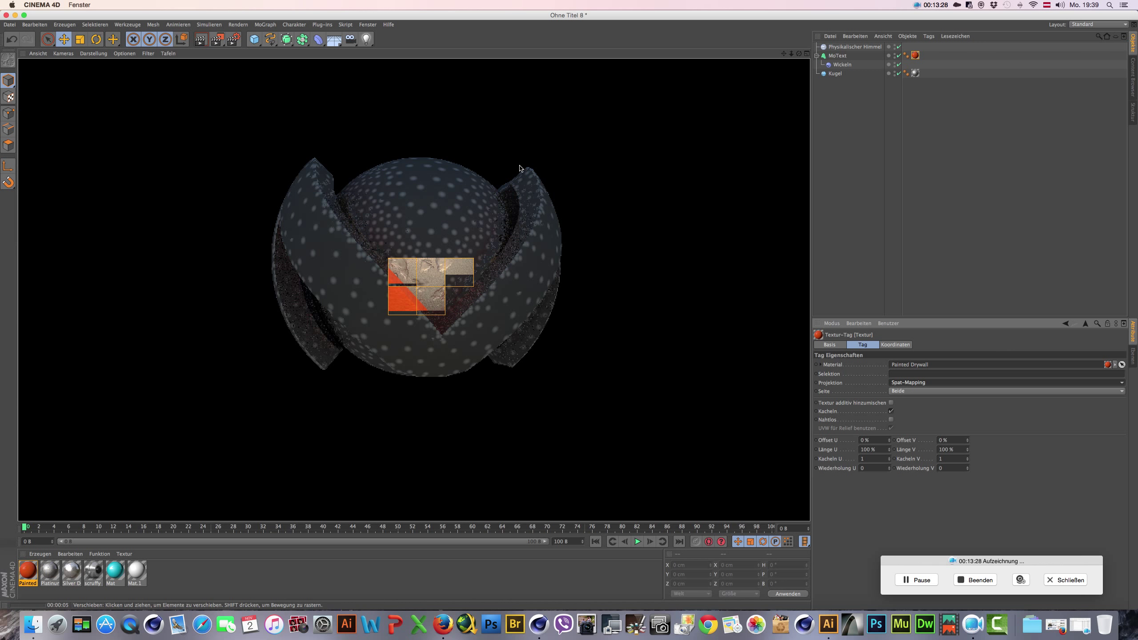
Step: Load the Walnut preset from the Content Browser's Wood library and drag it onto MoText
{"action": "left_click", "coordinate": [1132, 79]}
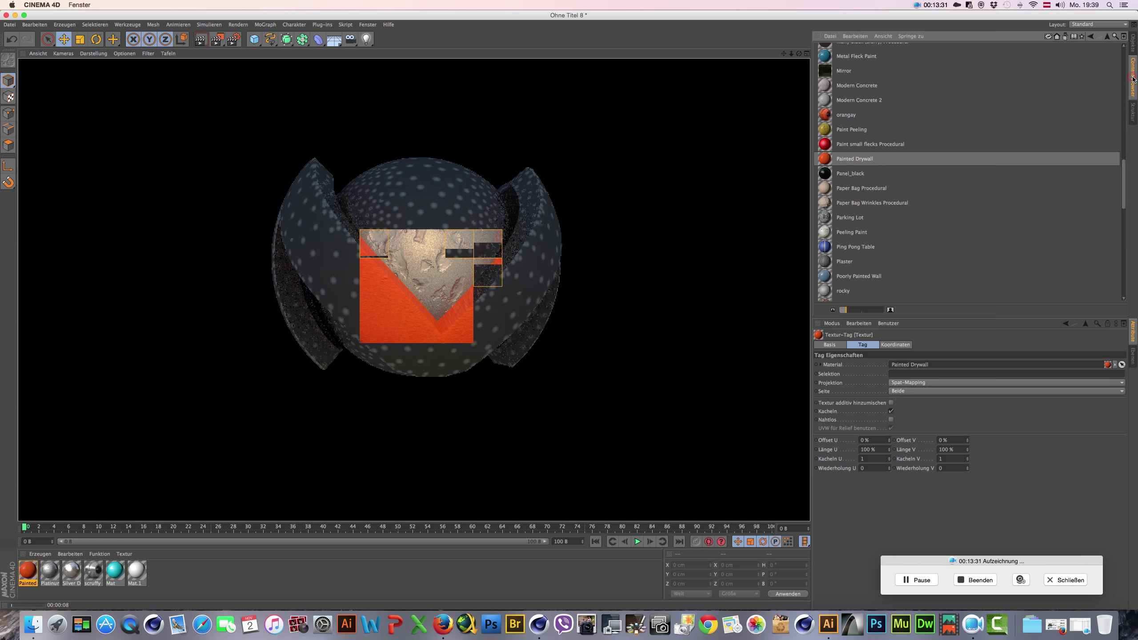
{"action": "left_click", "coordinate": [1107, 39]}
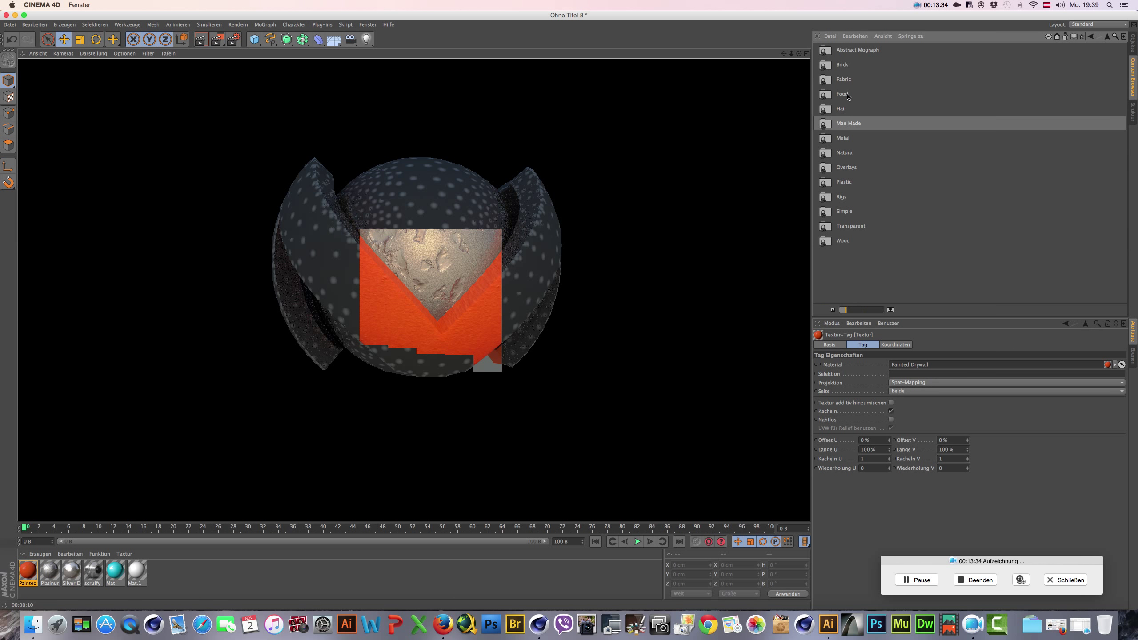
{"action": "double_click", "coordinate": [844, 241]}
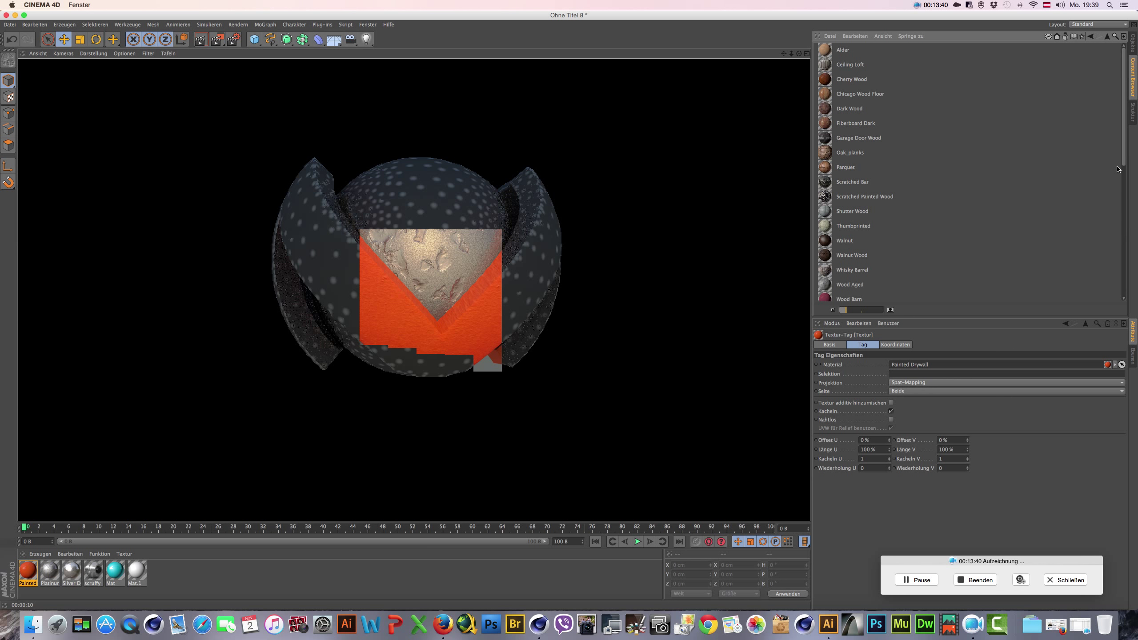
{"action": "double_click", "coordinate": [869, 245]}
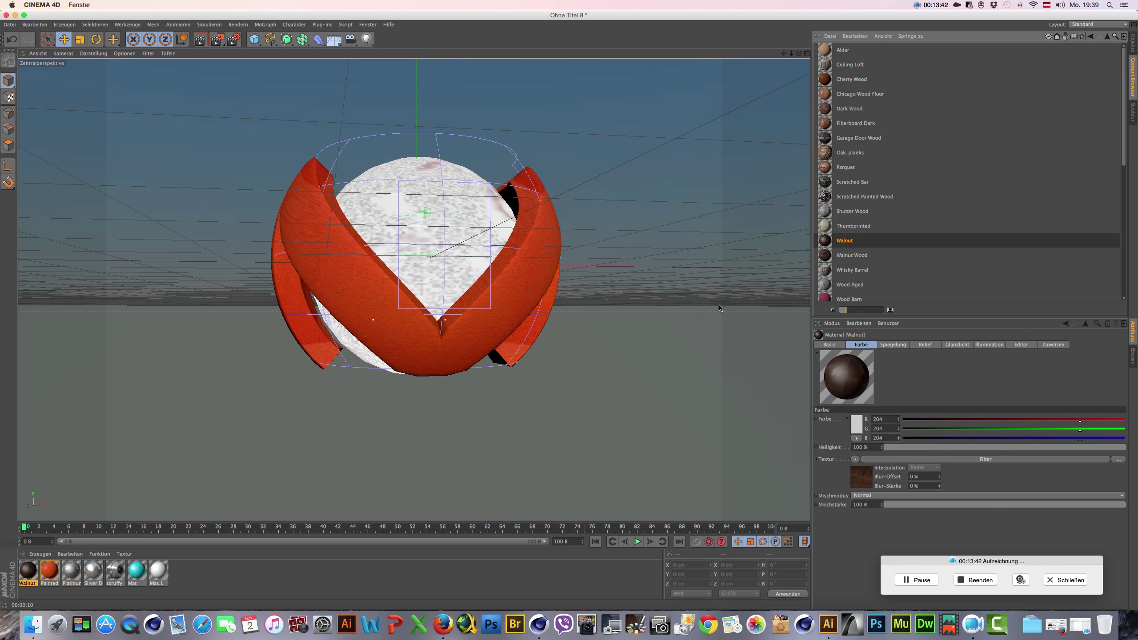
{"action": "left_click", "coordinate": [1132, 43]}
{"action": "left_click_drag", "start_coordinate": [30, 568], "coordinate": [916, 56]}
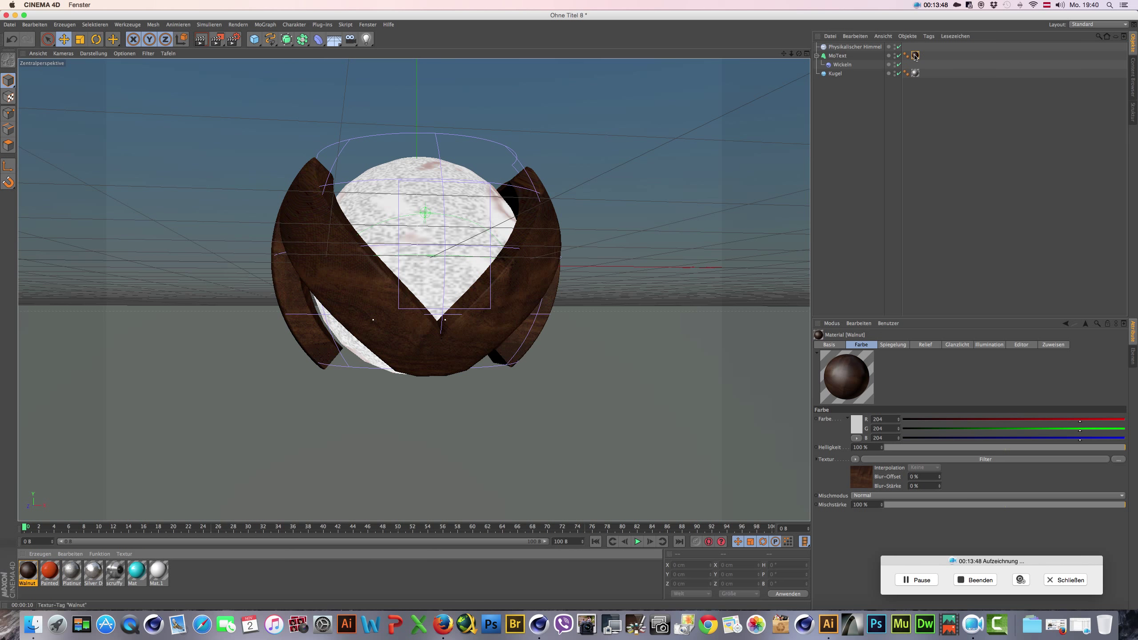
Step: Render the view to preview the walnut M, then drag Silver Dented onto the M
{"action": "left_click", "coordinate": [200, 39]}
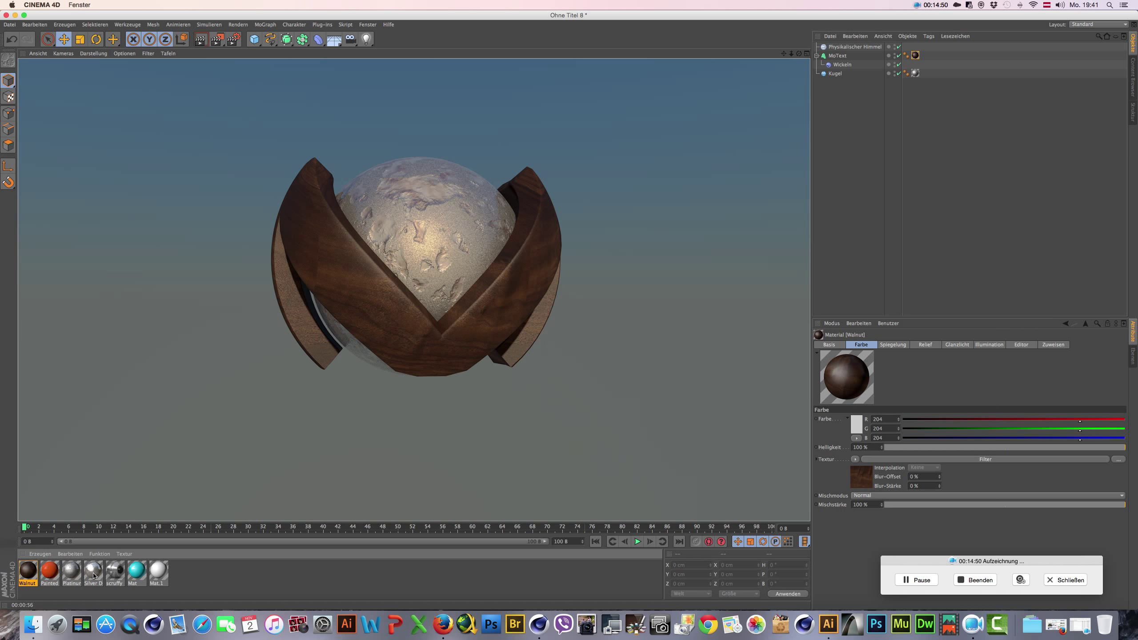
{"action": "left_click_drag", "start_coordinate": [94, 573], "coordinate": [916, 55]}
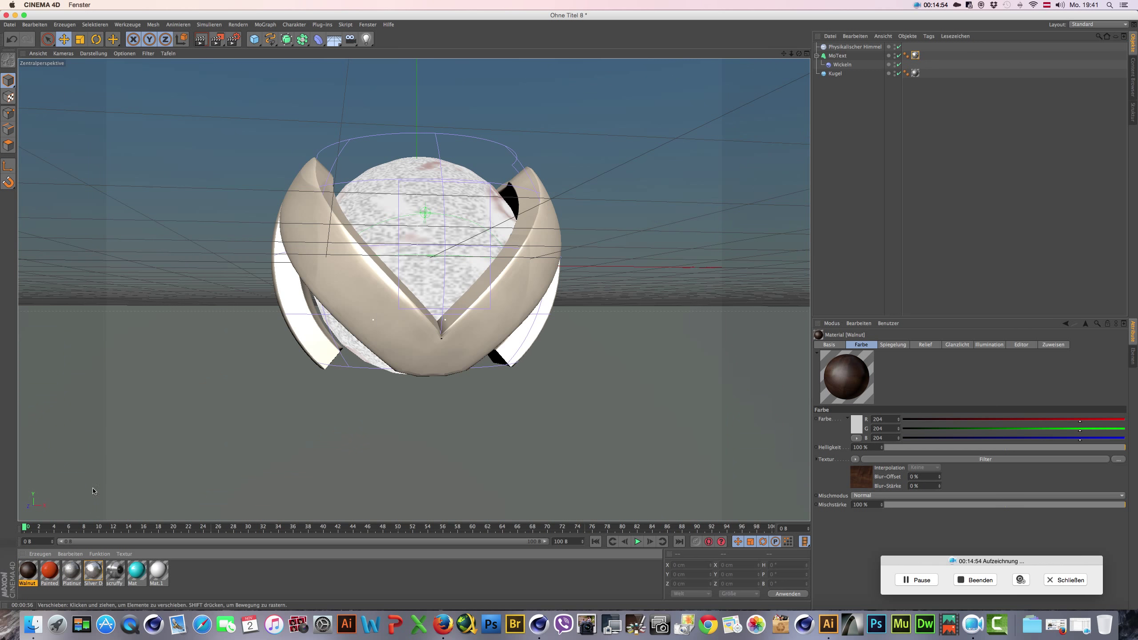
Step: Apply Walnut to the Kugel sphere, render the swapped materials, and reframe the view
{"action": "mouse_move", "coordinate": [28, 573]}
{"action": "left_mouse_down"}
{"action": "mouse_move", "coordinate": [932, 77]}
{"action": "mouse_move", "coordinate": [916, 73]}
{"action": "left_mouse_up"}
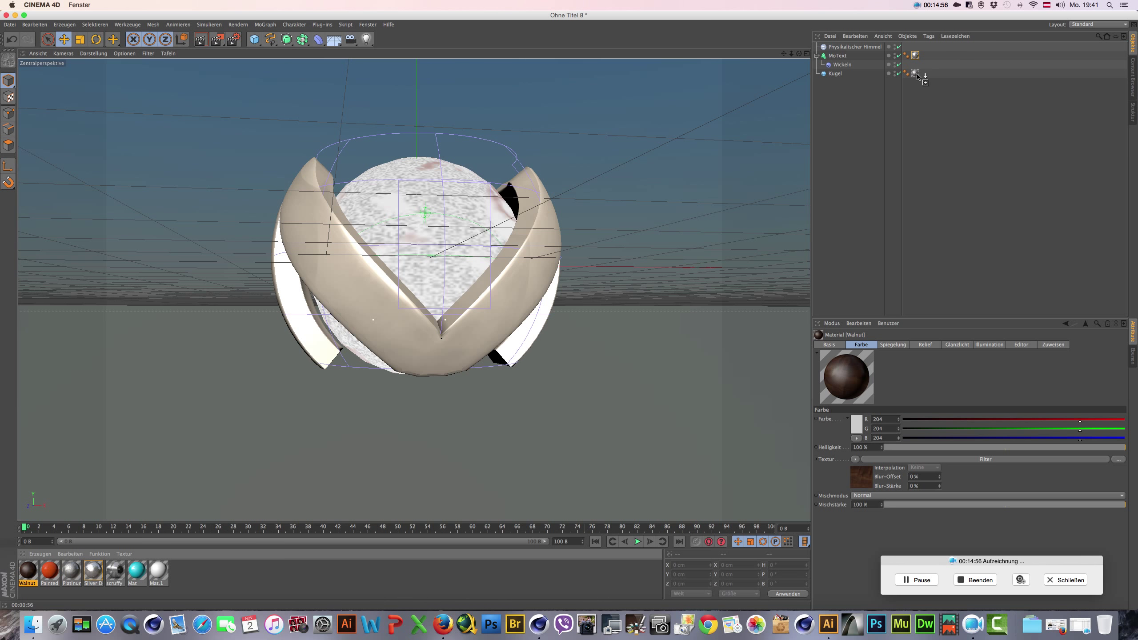
{"action": "left_click", "coordinate": [200, 40]}
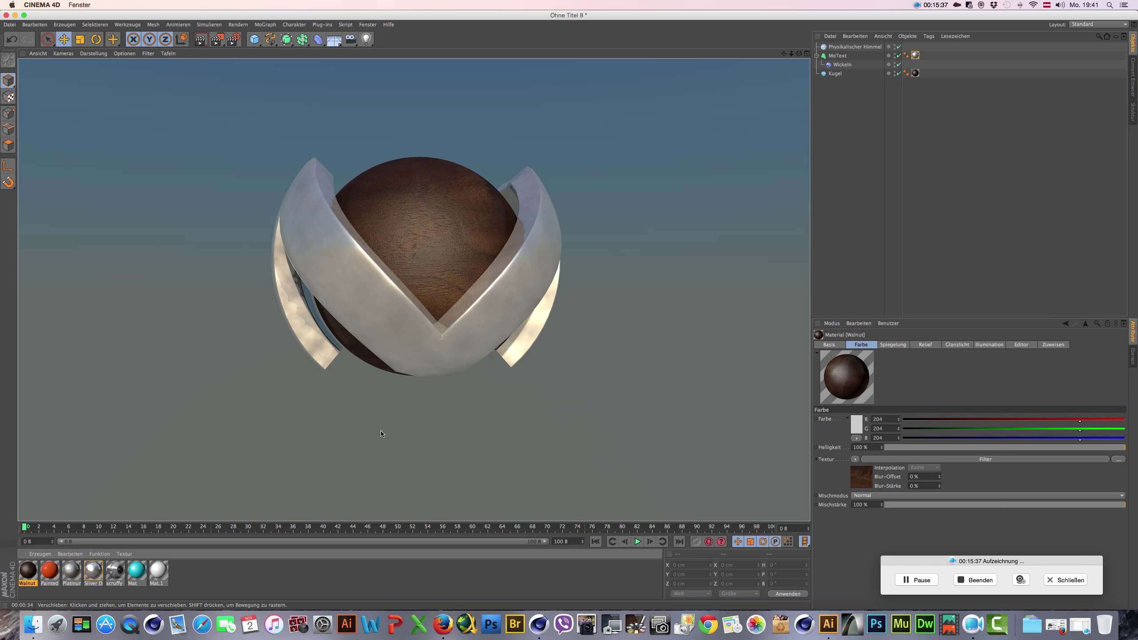
{"action": "mouse_move", "coordinate": [388, 431]}
{"action": "left_mouse_down", "text": "alt"}
{"action": "mouse_move", "coordinate": [377, 376]}
{"action": "mouse_move", "coordinate": [407, 427]}
{"action": "mouse_move", "coordinate": [405, 418]}
{"action": "left_mouse_up", "text": "alt"}
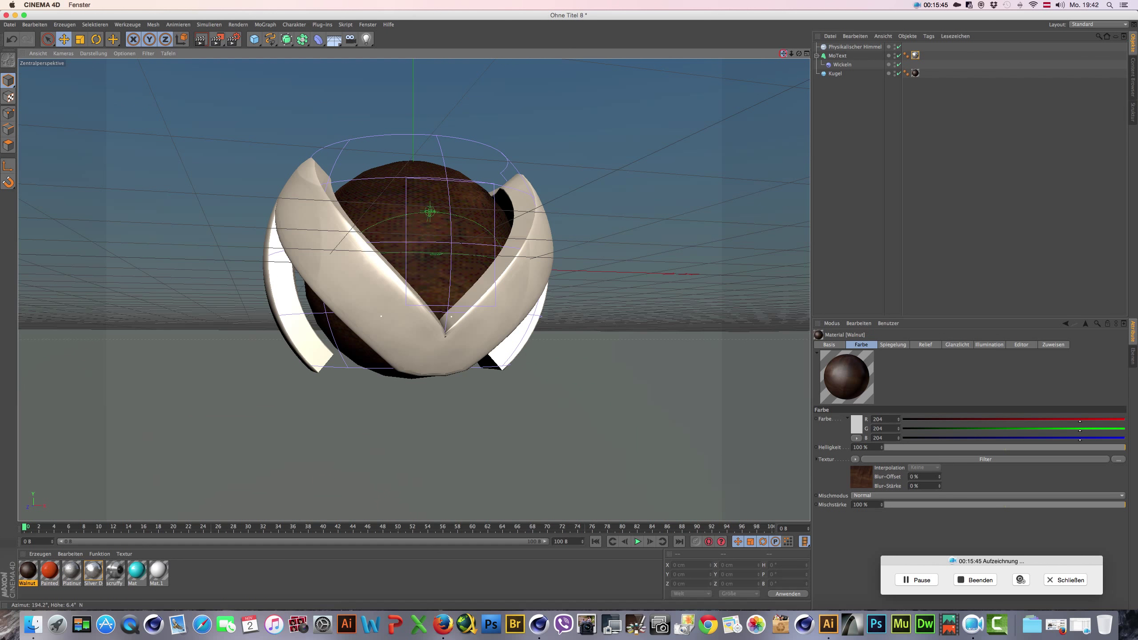
{"action": "left_click_drag", "start_coordinate": [784, 53], "coordinate": [720, 121]}
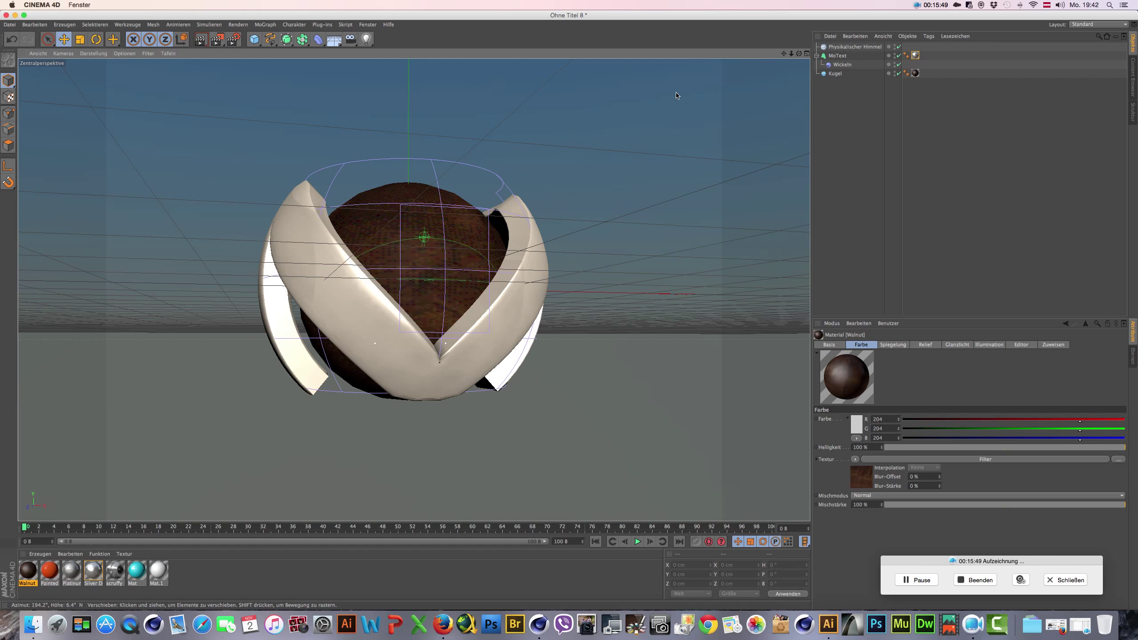
{"action": "left_click_drag", "start_coordinate": [784, 54], "coordinate": [351, 498]}
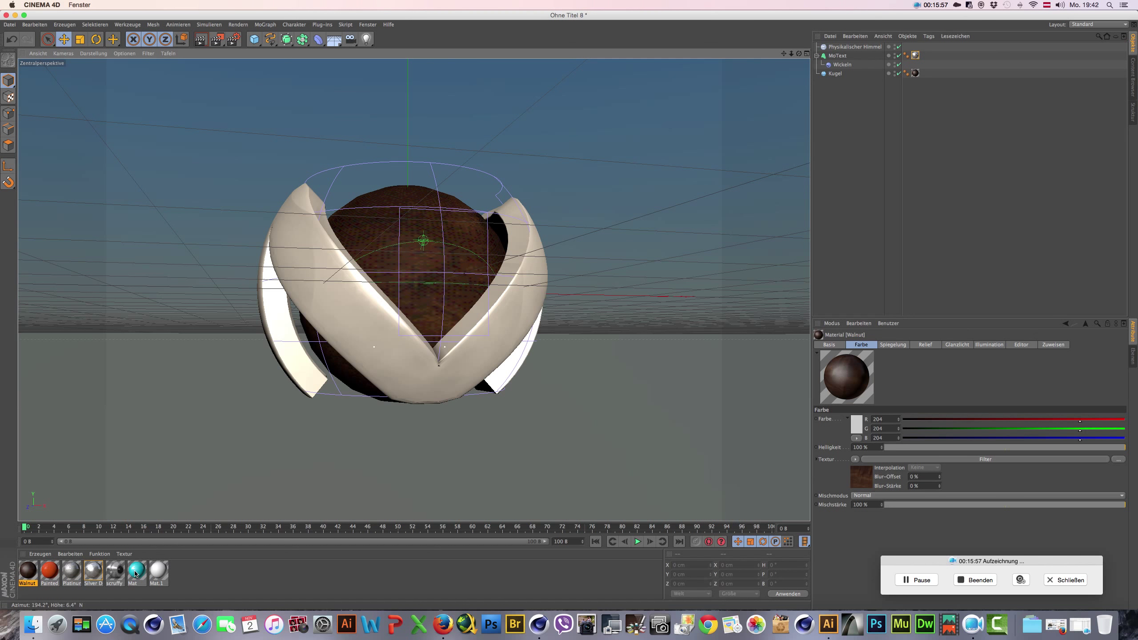
{"action": "mouse_move", "coordinate": [135, 574]}
{"action": "left_mouse_down"}
{"action": "mouse_move", "coordinate": [961, 70]}
{"action": "mouse_move", "coordinate": [916, 56]}
{"action": "left_mouse_up"}
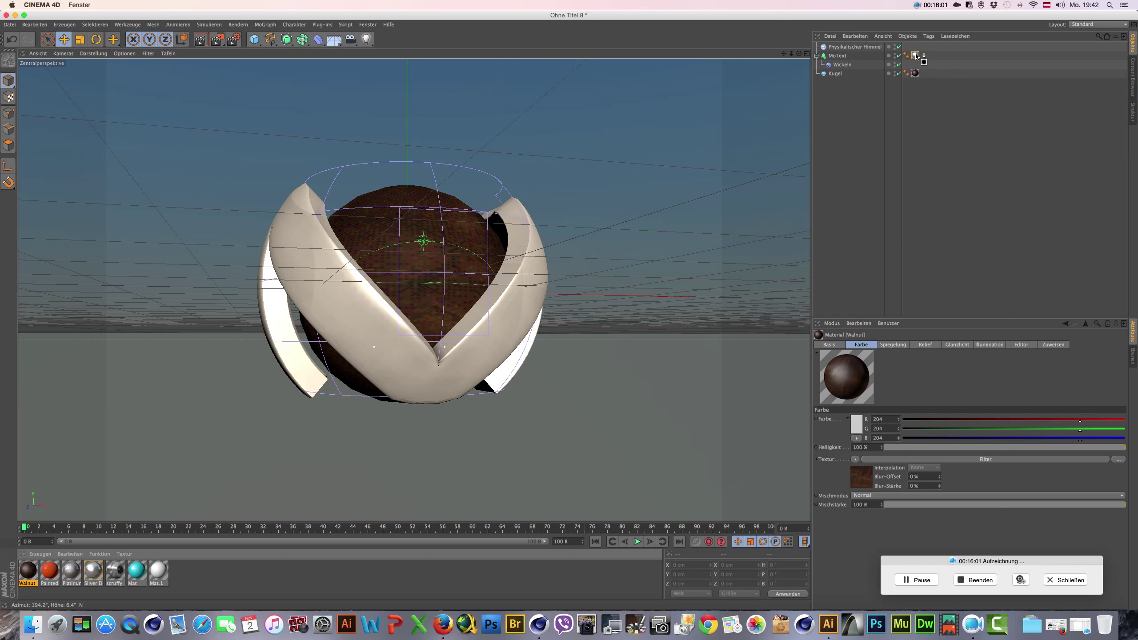
Step: Drop the teal Mat material onto Kugel and render a preview of the cyan sphere
{"action": "left_click_drag", "start_coordinate": [916, 55], "coordinate": [916, 72]}
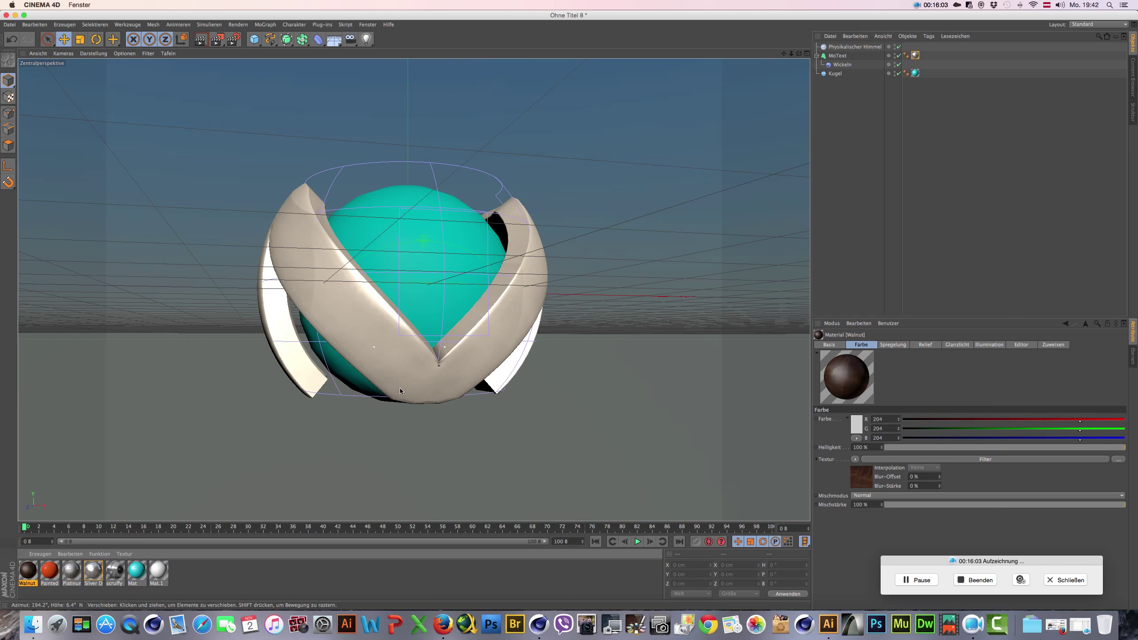
{"action": "mouse_move", "coordinate": [159, 571]}
{"action": "left_mouse_down"}
{"action": "mouse_move", "coordinate": [968, 112]}
{"action": "mouse_move", "coordinate": [916, 55]}
{"action": "left_mouse_up"}
{"action": "left_click", "coordinate": [200, 40]}
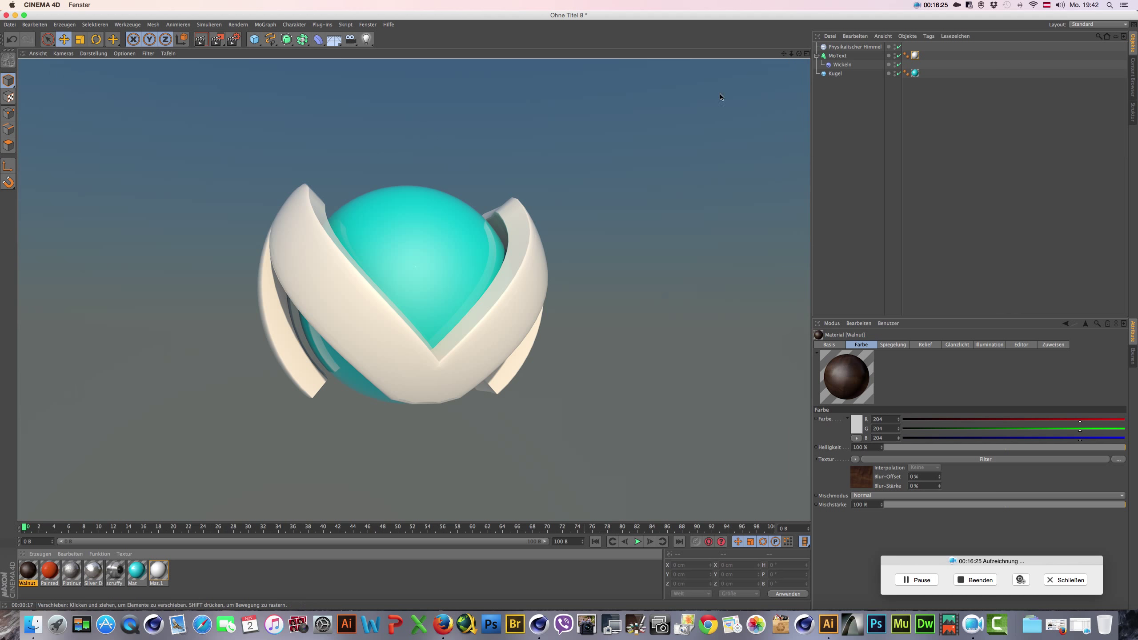
{"action": "left_click", "coordinate": [837, 57]}
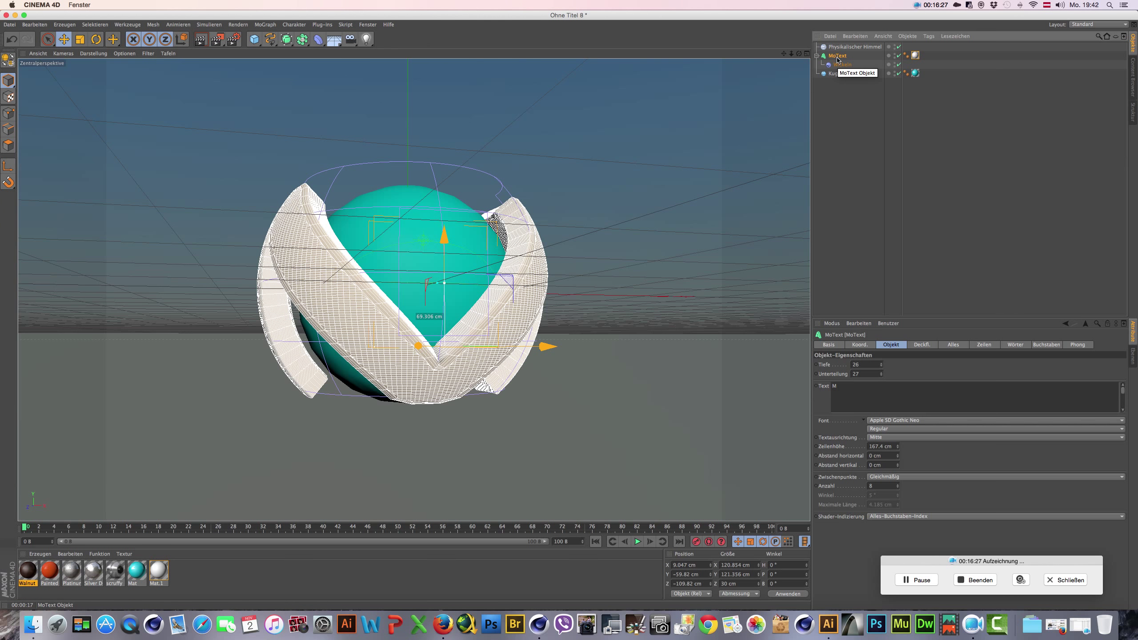
Step: Raise the MoText subdivision to 32 and set render antialiasing to Bestes
{"action": "left_click", "coordinate": [883, 374]}
{"action": "left_click", "coordinate": [882, 373]}
{"action": "left_click", "coordinate": [883, 374]}
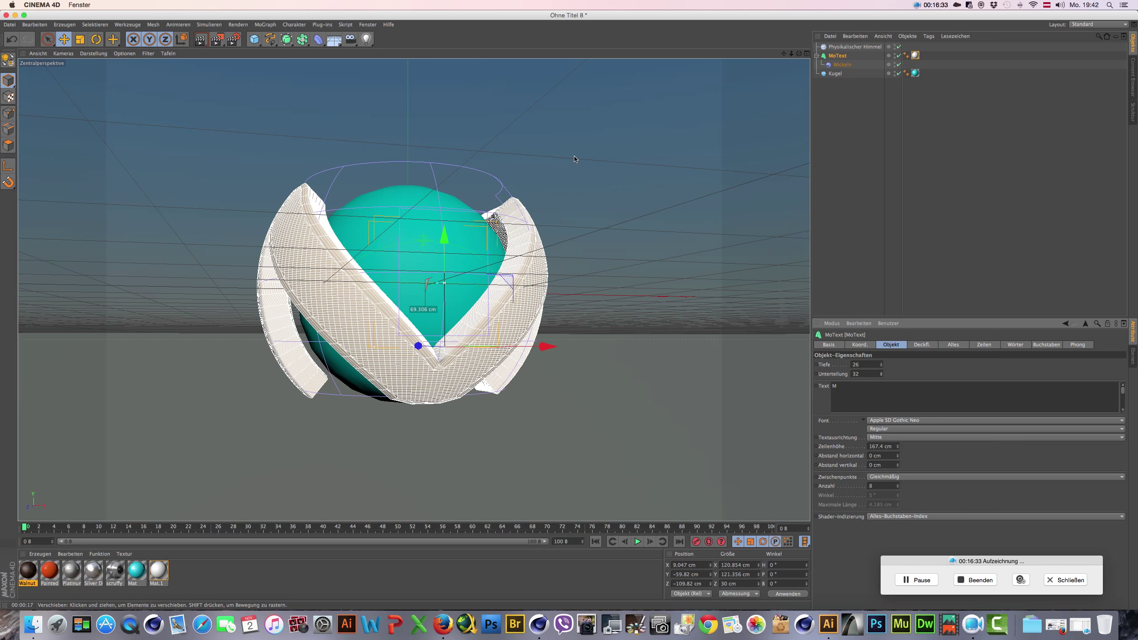
{"action": "left_click", "coordinate": [233, 41]}
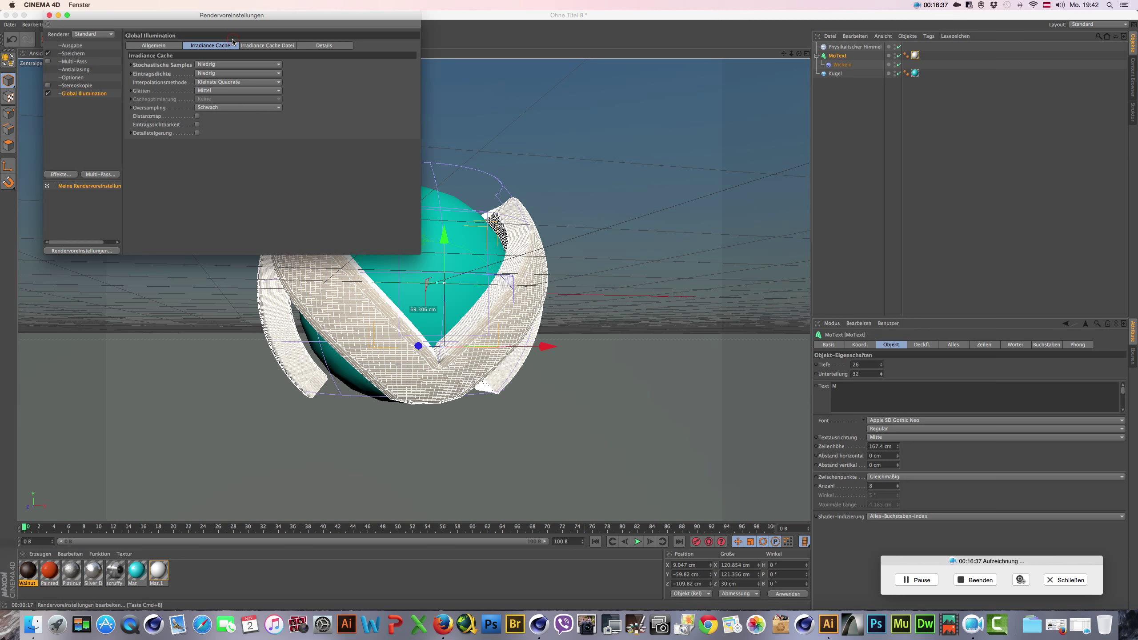
{"action": "left_click", "coordinate": [75, 72]}
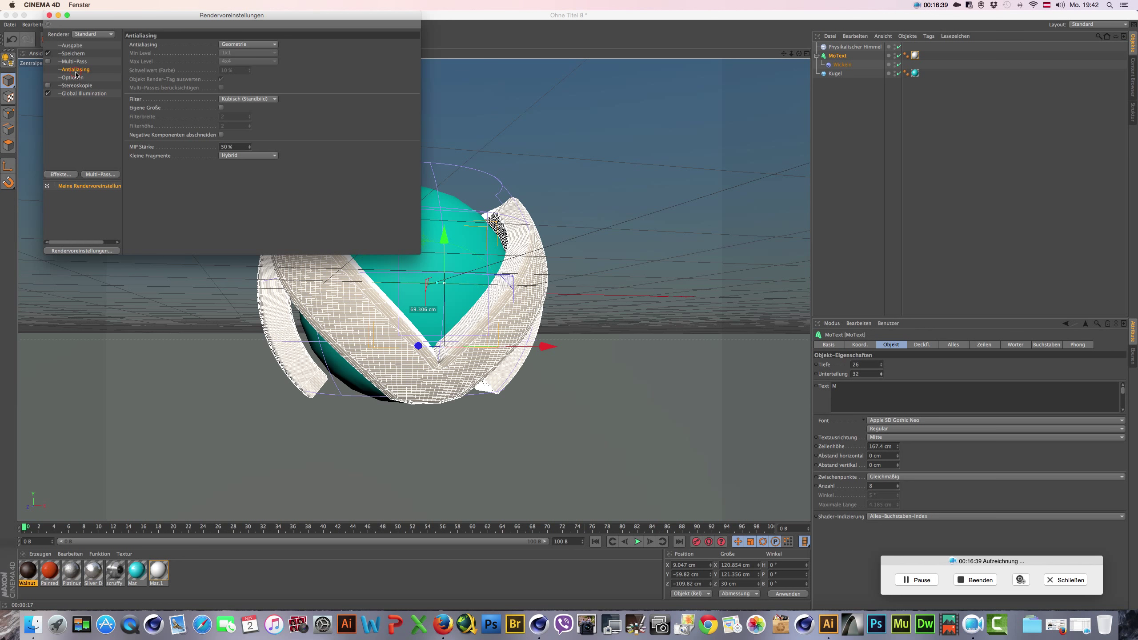
{"action": "mouse_move", "coordinate": [95, 19]}
{"action": "left_mouse_down"}
{"action": "mouse_move", "coordinate": [482, 322]}
{"action": "mouse_move", "coordinate": [428, 280]}
{"action": "left_mouse_up"}
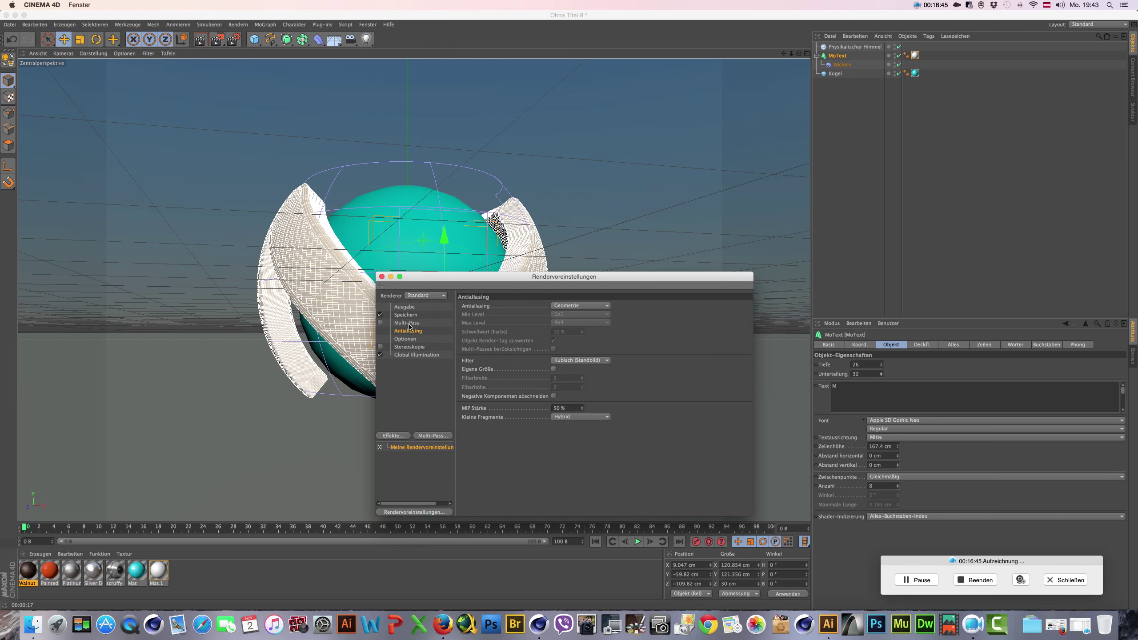
{"action": "left_click", "coordinate": [406, 309]}
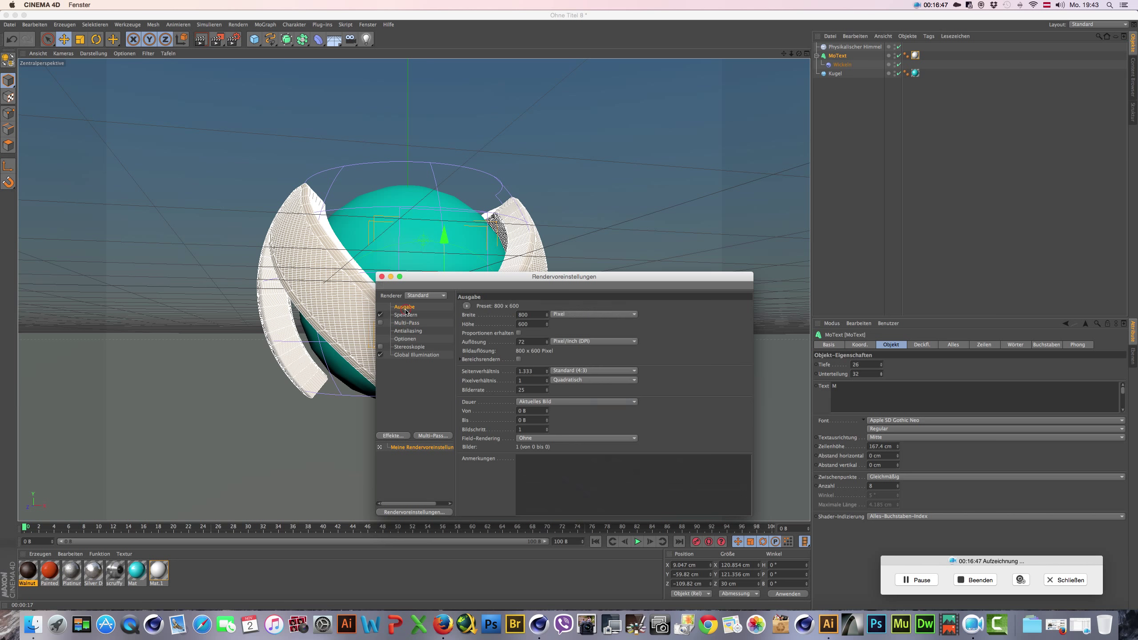
{"action": "left_click", "coordinate": [406, 315]}
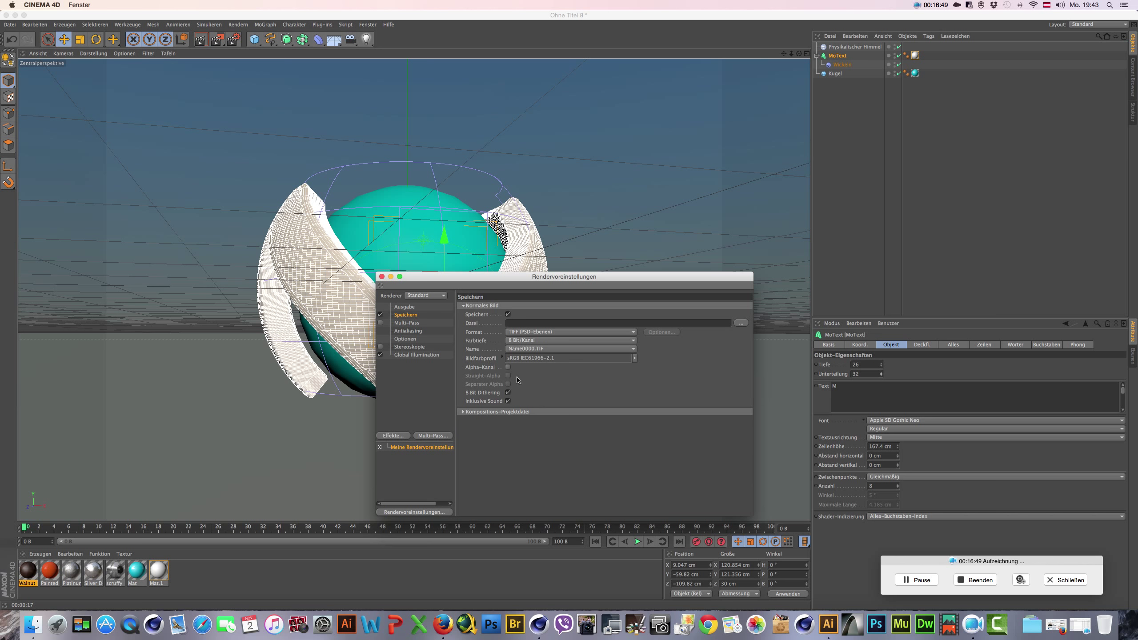
{"action": "left_click", "coordinate": [409, 338]}
{"action": "left_click", "coordinate": [409, 331]}
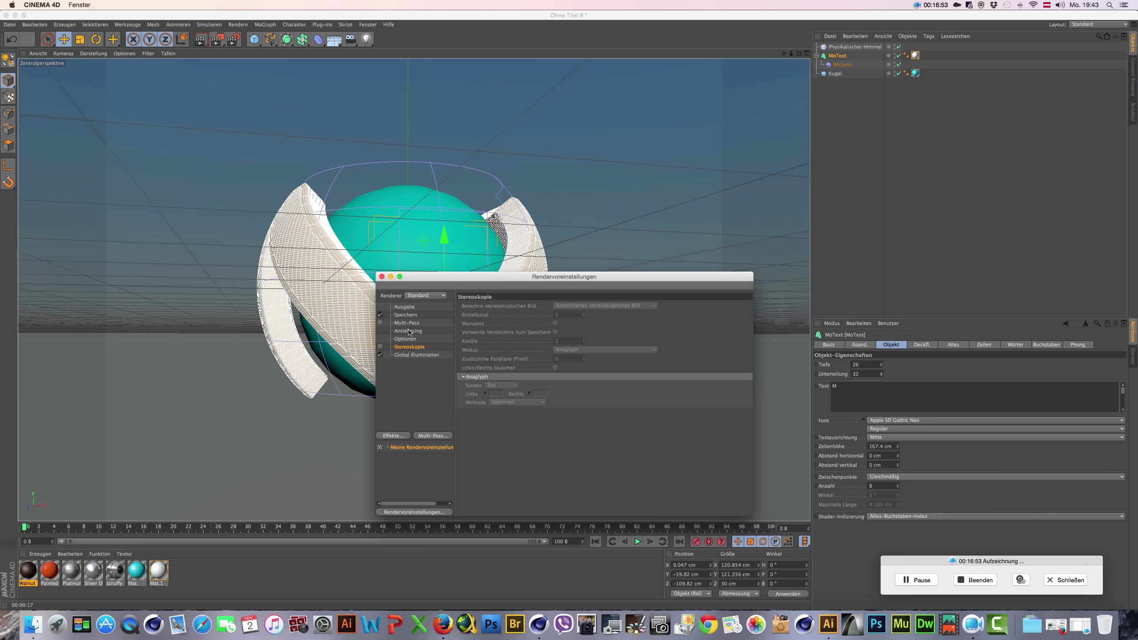
{"action": "left_click", "coordinate": [407, 324]}
{"action": "left_click", "coordinate": [592, 306]}
{"action": "left_click", "coordinate": [578, 315]}
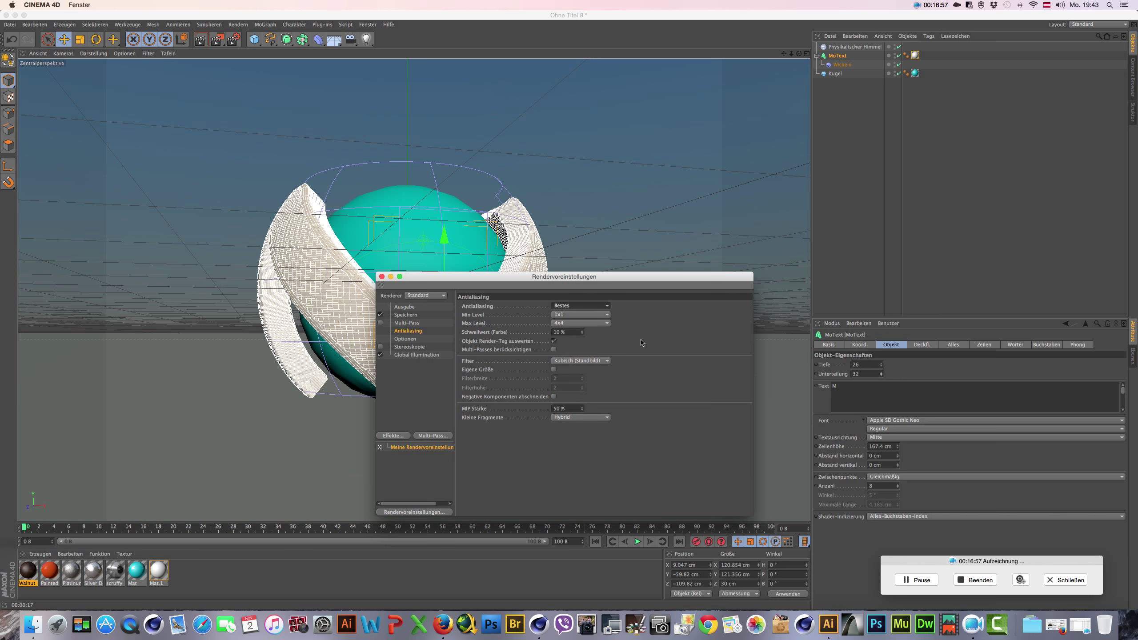
Step: Tick Alpha-Kanal in the Speichern settings and close Render Settings
{"action": "left_click", "coordinate": [406, 339]}
{"action": "left_click", "coordinate": [409, 331]}
{"action": "left_click", "coordinate": [410, 340]}
{"action": "left_click", "coordinate": [408, 308]}
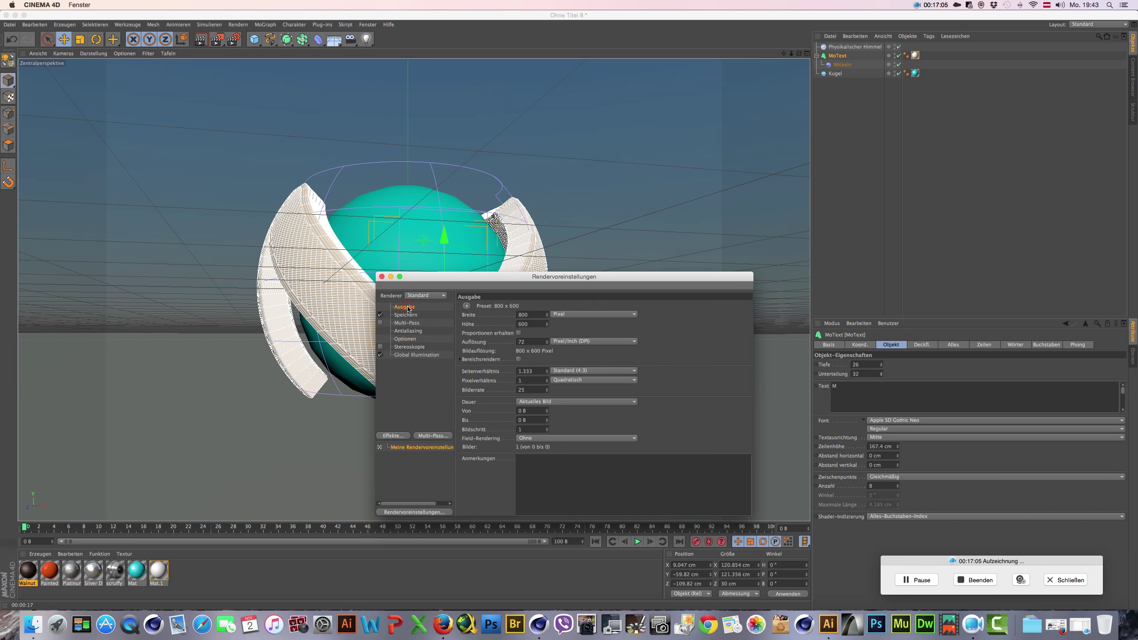
{"action": "left_click", "coordinate": [408, 315]}
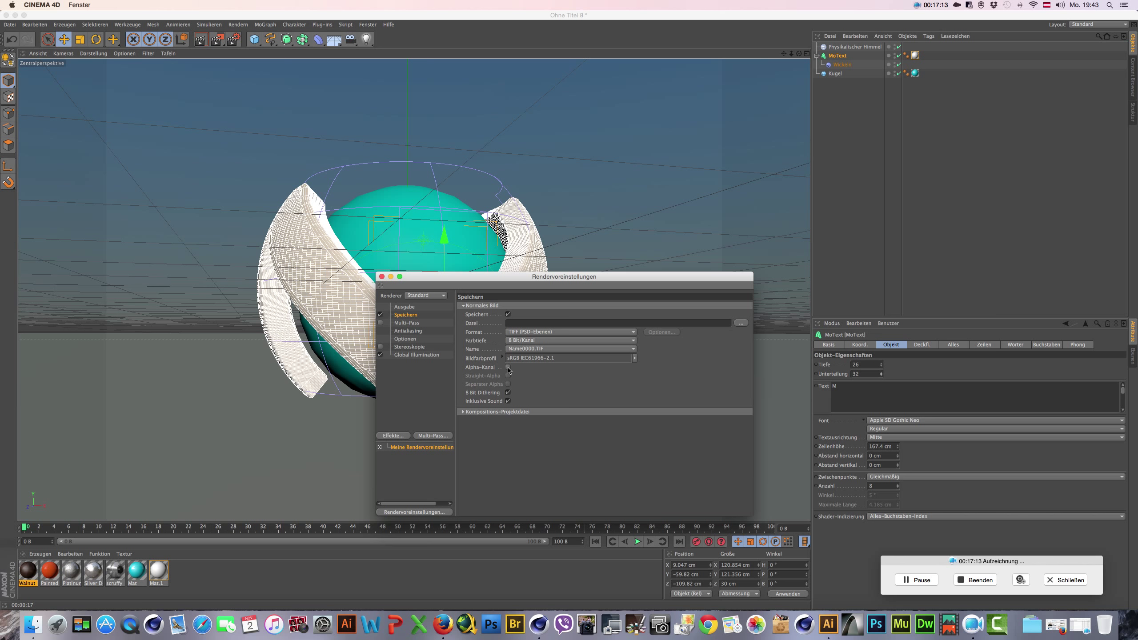
{"action": "left_click", "coordinate": [509, 368]}
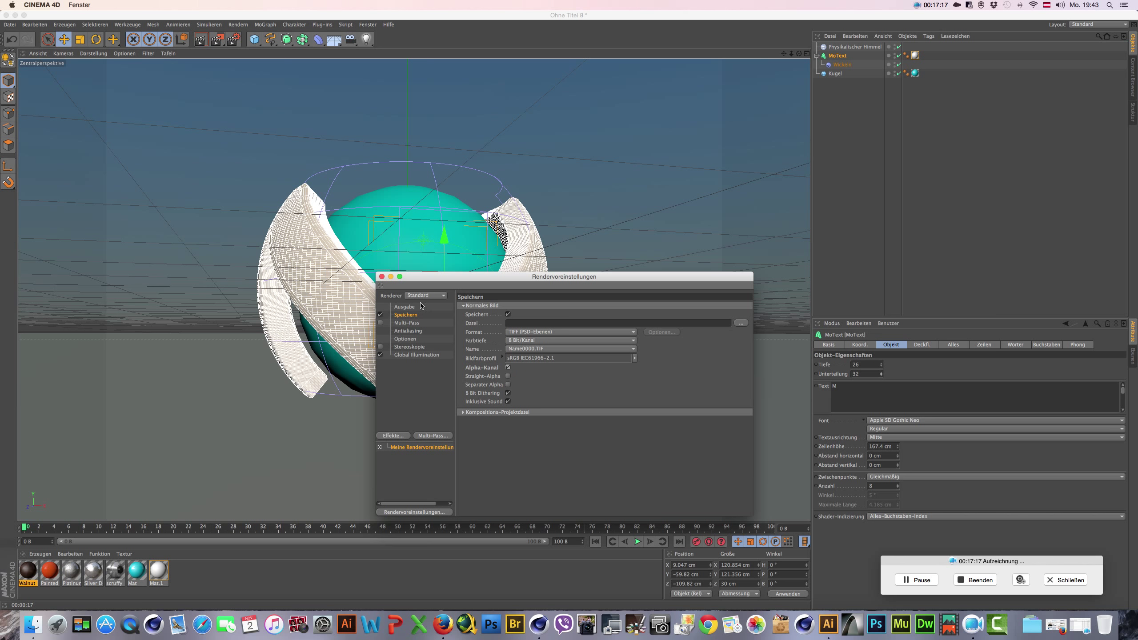
{"action": "left_click", "coordinate": [381, 277]}
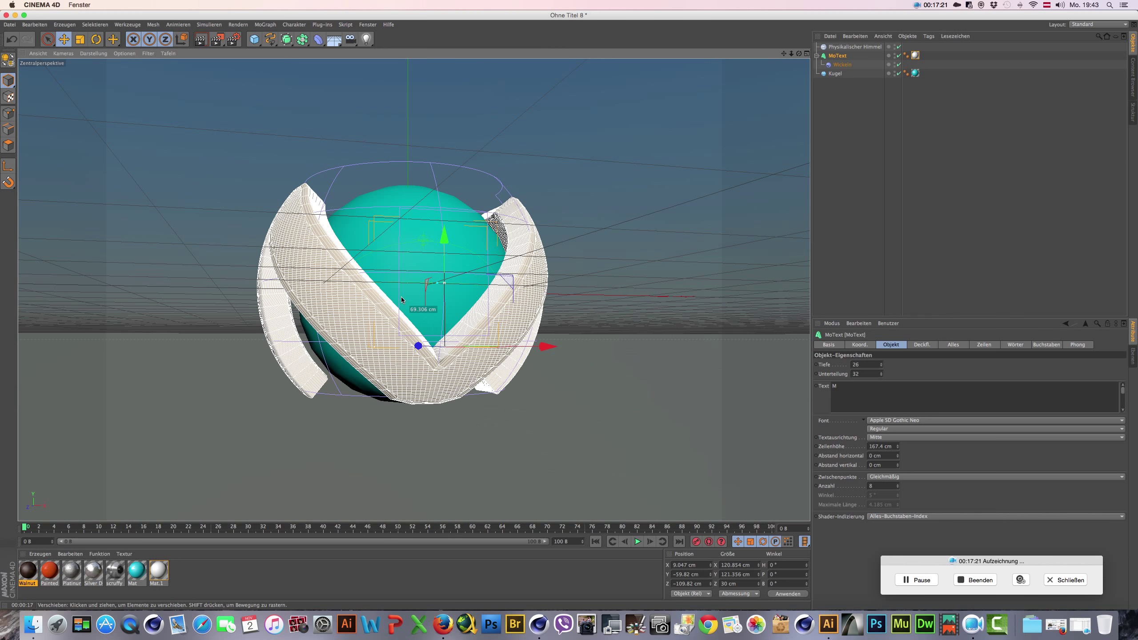
Step: Zoom in on the M and teal sphere, then render to the Picture Viewer
{"action": "scroll", "coordinate": [402, 294], "scroll_direction": "up", "scroll_amount": 1}
{"action": "scroll", "coordinate": [402, 294], "scroll_direction": "up", "scroll_amount": 2}
{"action": "scroll", "coordinate": [402, 294], "scroll_direction": "up", "scroll_amount": 2}
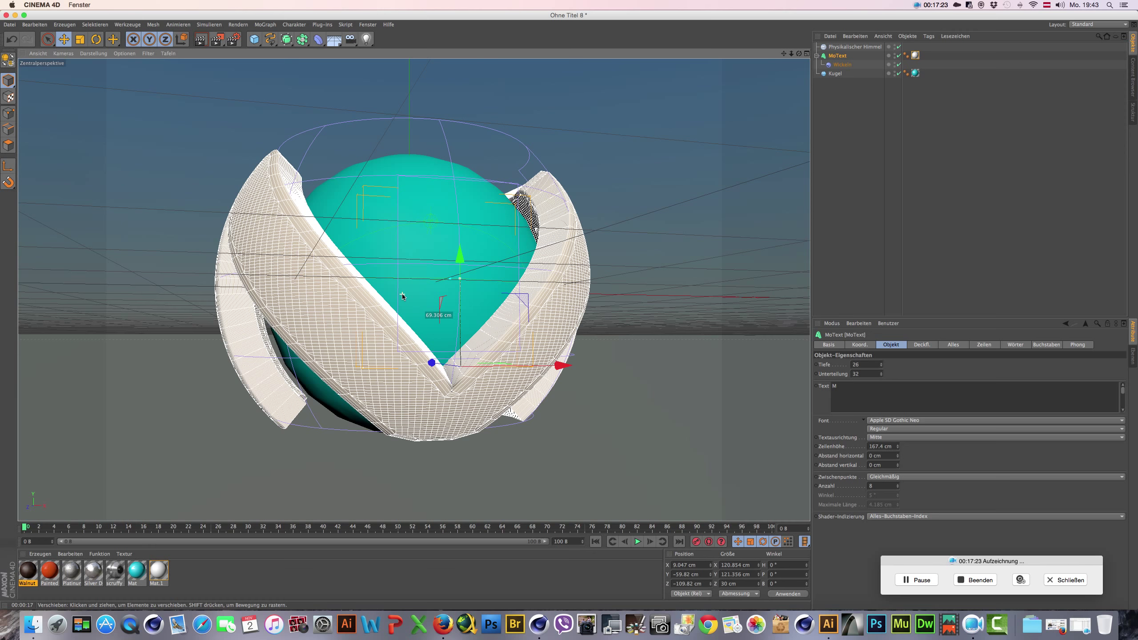
{"action": "scroll", "coordinate": [402, 293], "scroll_direction": "up", "scroll_amount": 1}
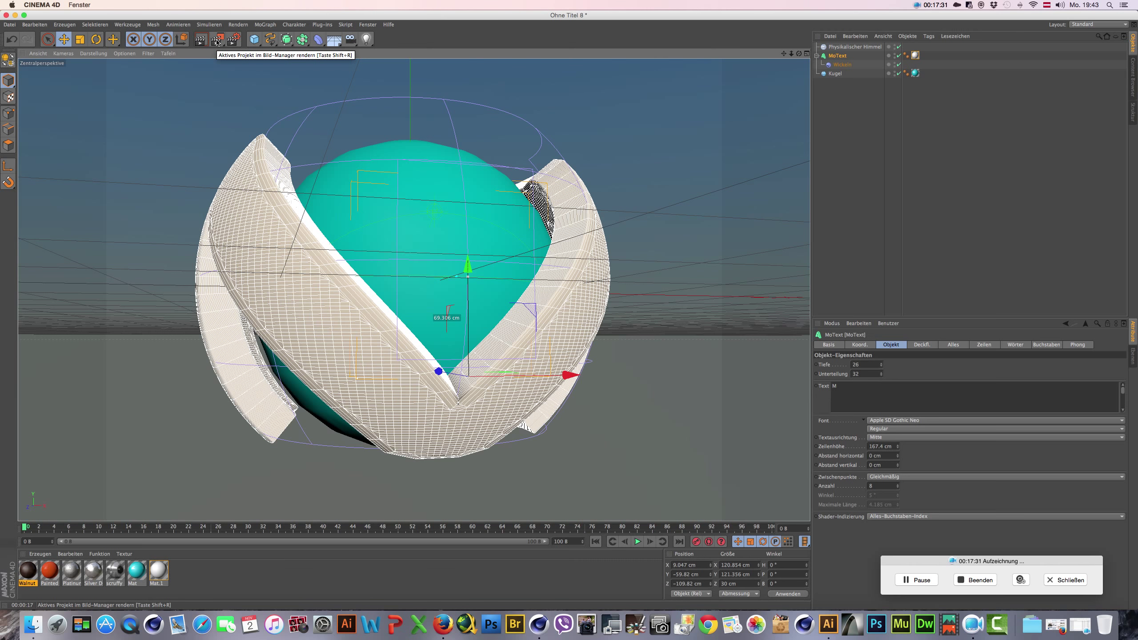
{"action": "left_click", "coordinate": [217, 41]}
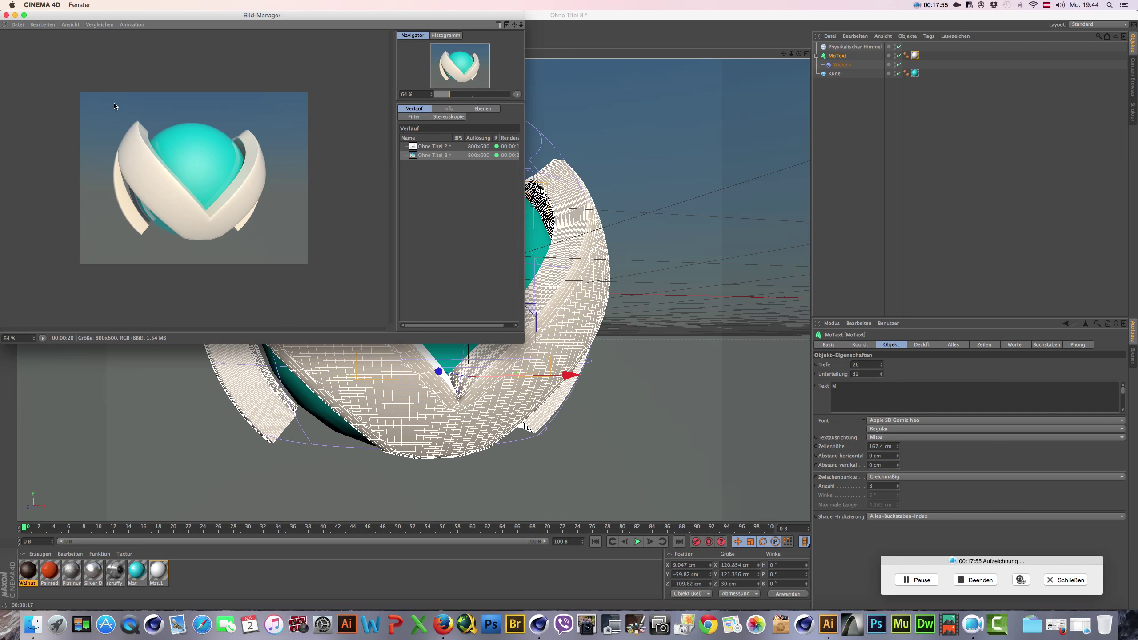
Step: Start Save As in the Bild-Manager and choose TIFF (PSD-Ebenen) as the format
{"action": "left_click", "coordinate": [17, 24]}
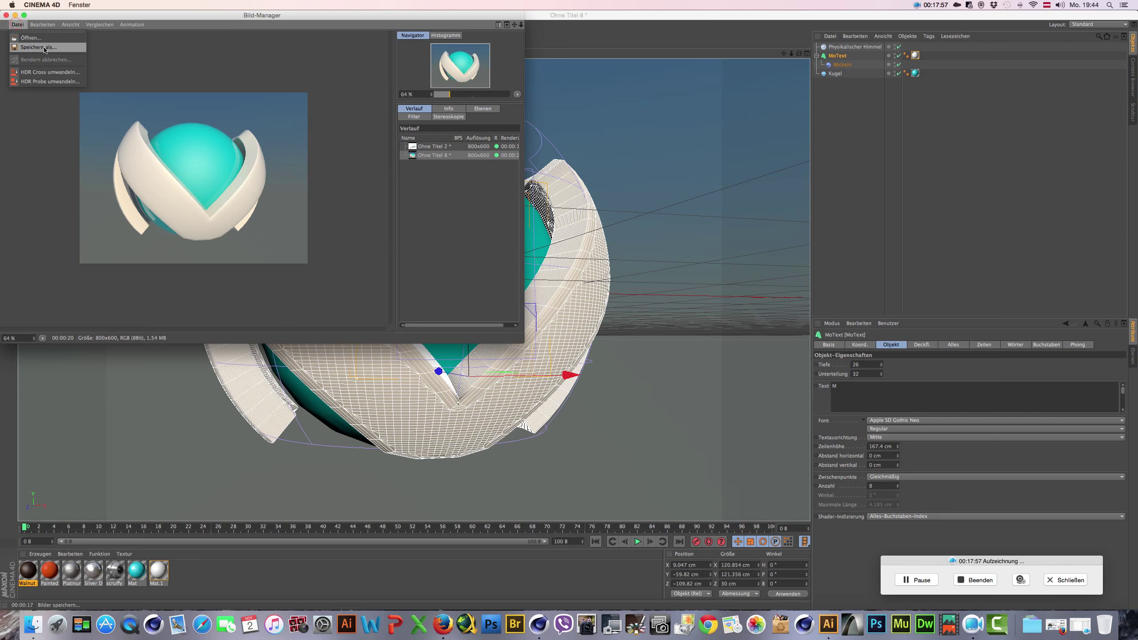
{"action": "left_click", "coordinate": [45, 48]}
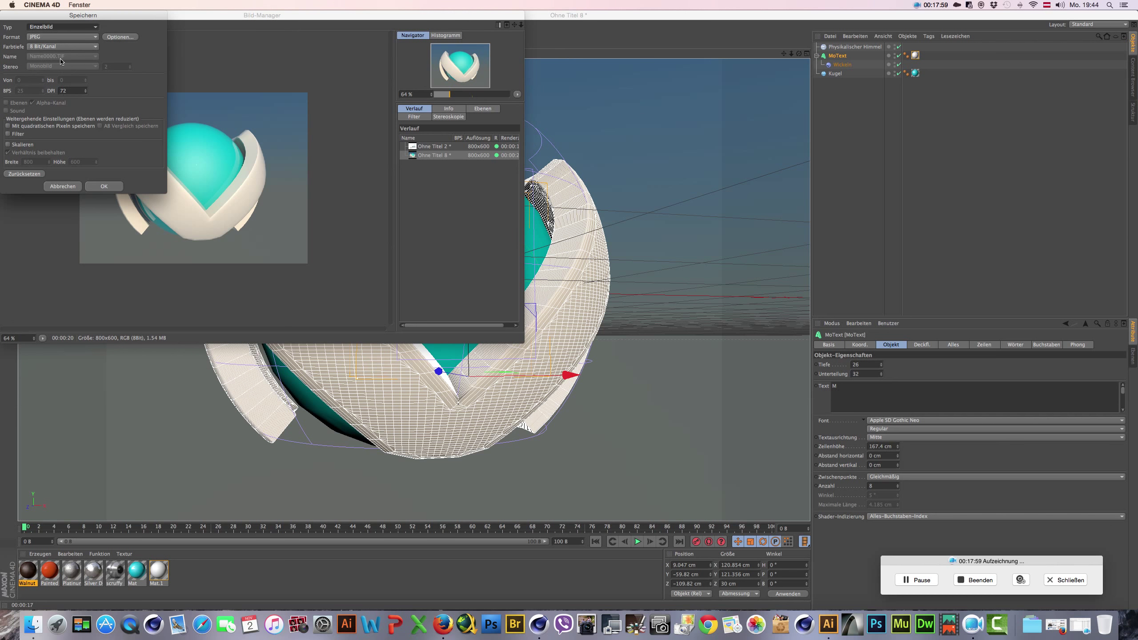
{"action": "left_click", "coordinate": [62, 37]}
{"action": "left_click", "coordinate": [41, 19]}
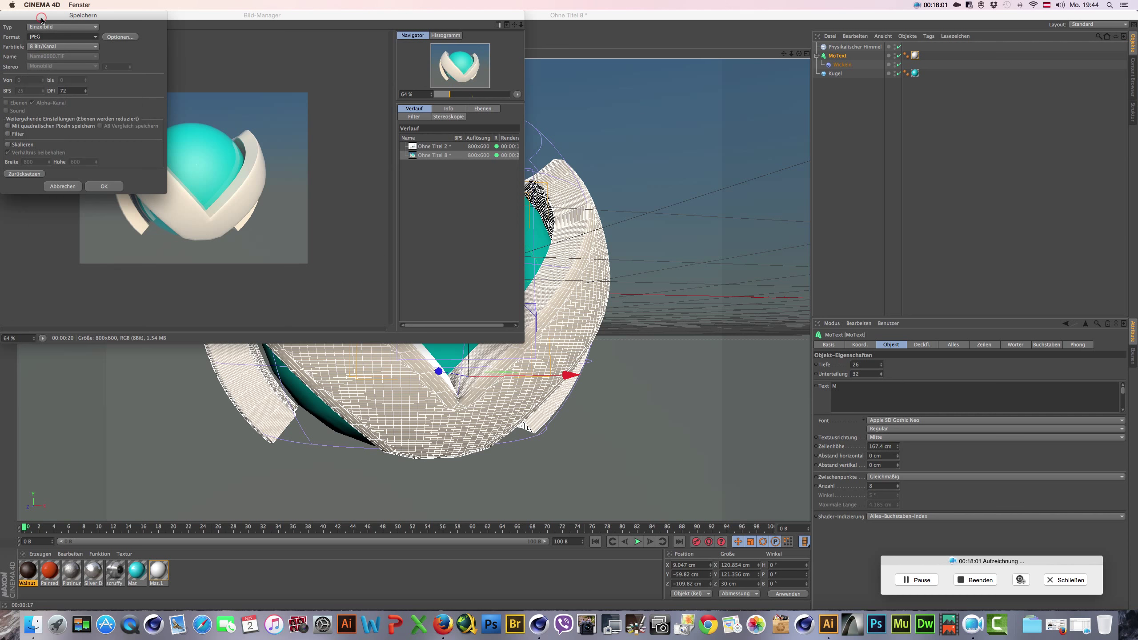
{"action": "left_click_drag", "start_coordinate": [42, 19], "coordinate": [531, 270]}
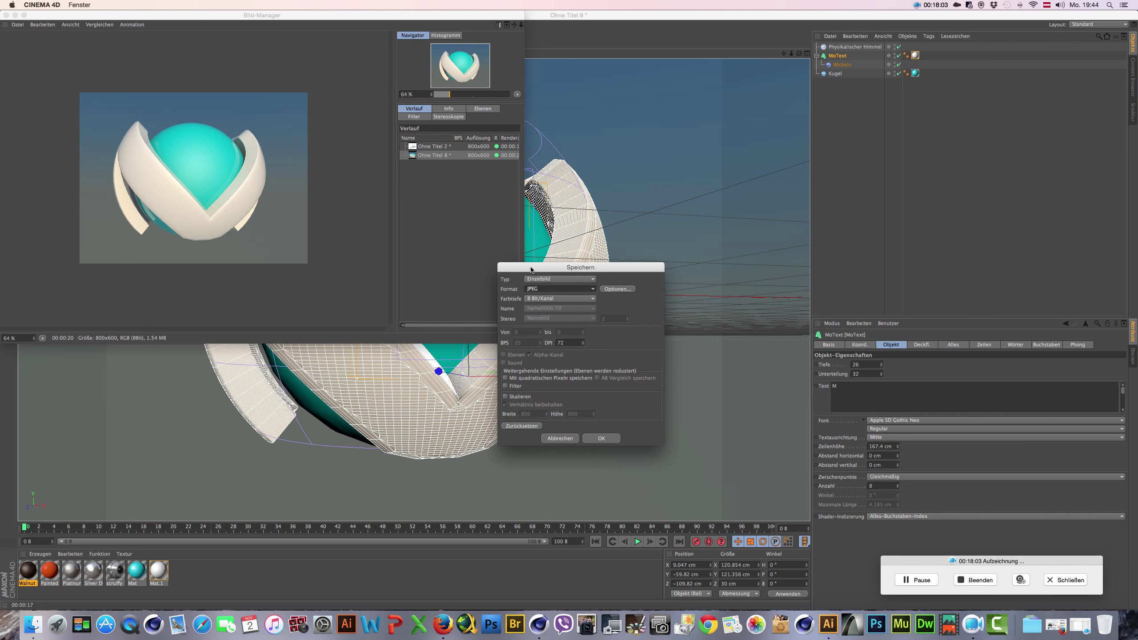
{"action": "left_click", "coordinate": [543, 289]}
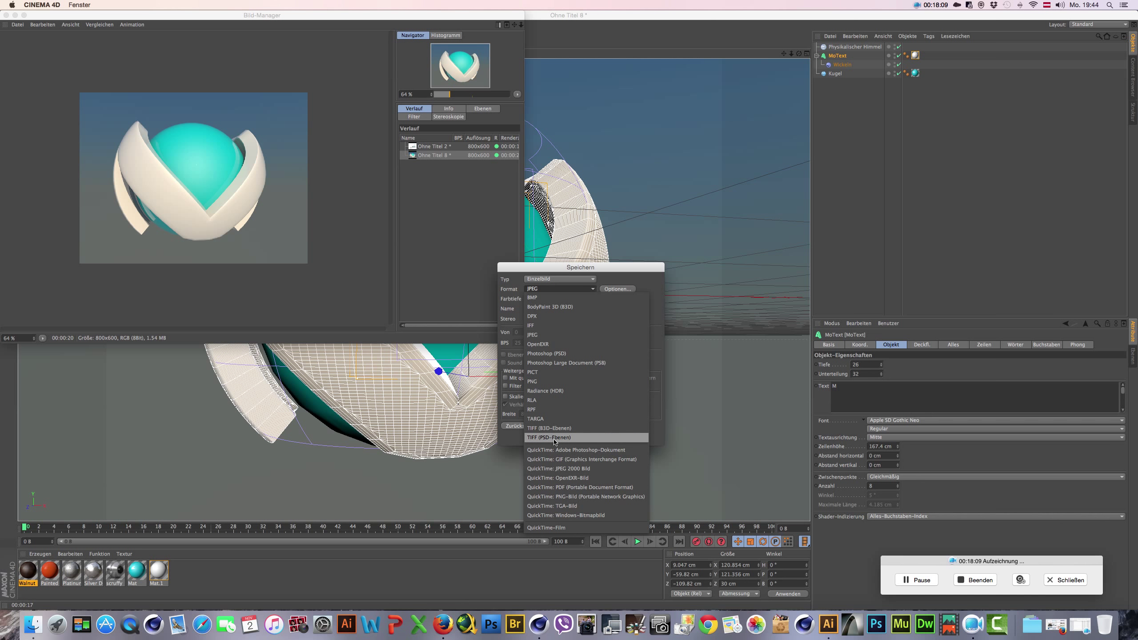
{"action": "left_click", "coordinate": [555, 438]}
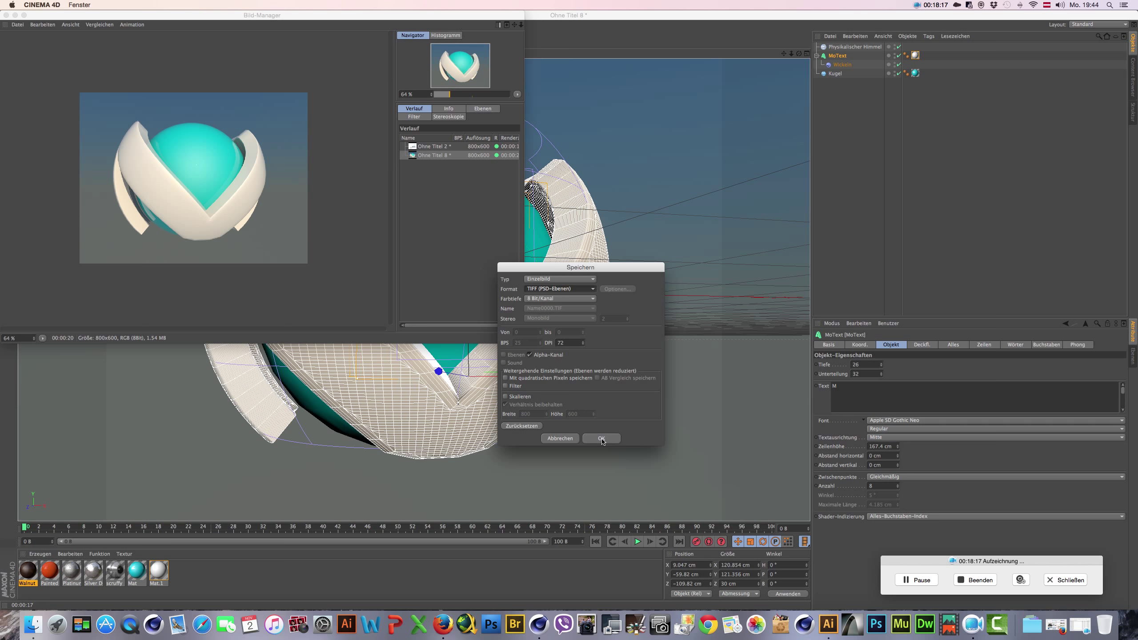
{"action": "left_click", "coordinate": [602, 439]}
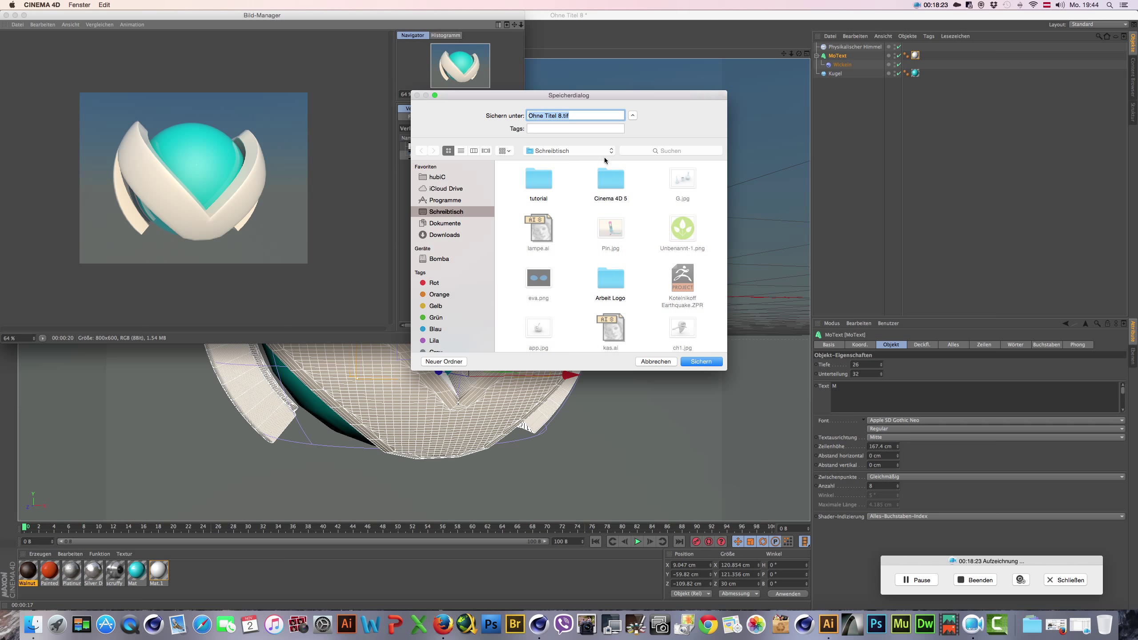
Step: Save the image as 'M Logo' and hide the Picture Viewer
{"action": "left_click_drag", "start_coordinate": [562, 115], "coordinate": [519, 116]}
{"action": "type", "text": "M "}
{"action": "type", "text": "Logo"}
{"action": "left_click", "coordinate": [694, 361]}
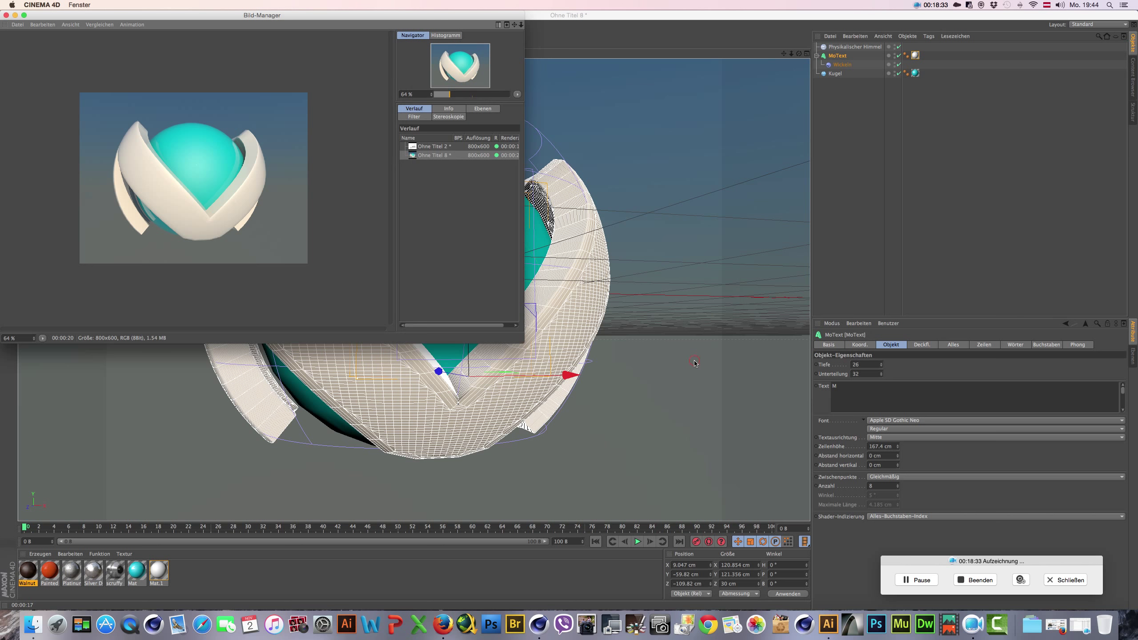
{"action": "left_click", "coordinate": [16, 16]}
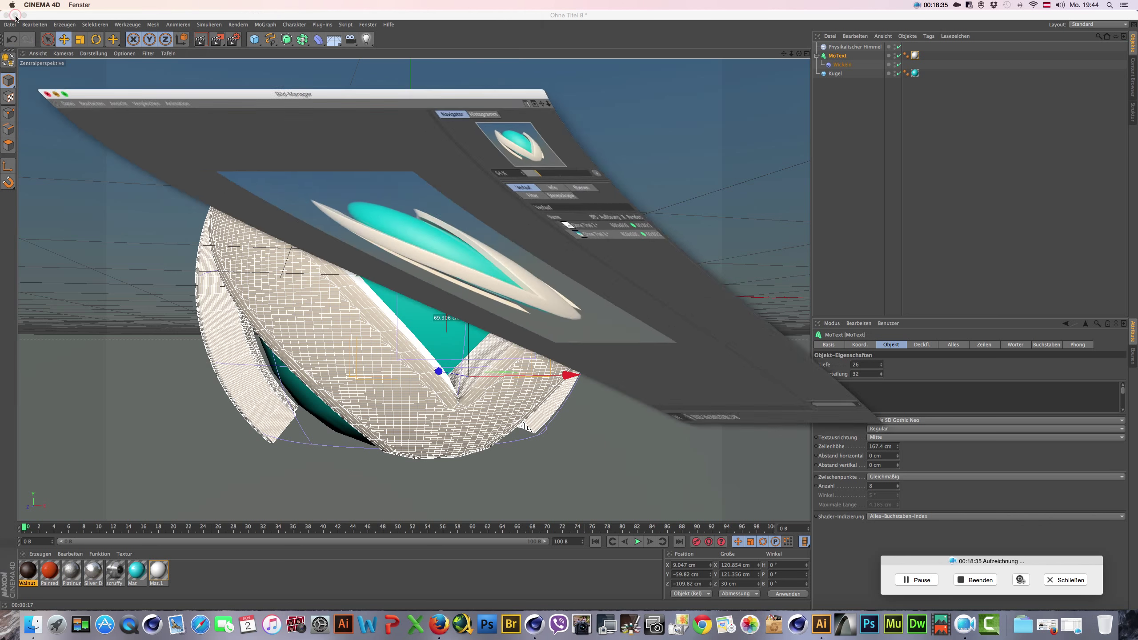
Step: Hide Cinema 4D, then open M Logo.tif via Öffnen mit > Adobe Photoshop CC 2015
{"action": "left_click", "coordinate": [15, 15]}
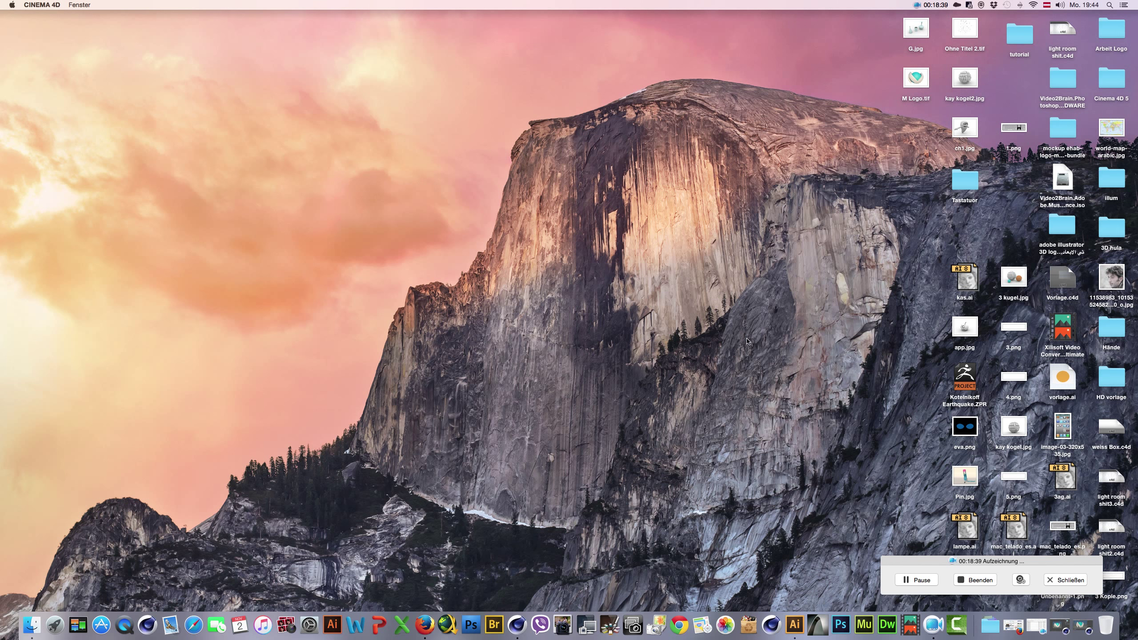
{"action": "left_click", "coordinate": [916, 74]}
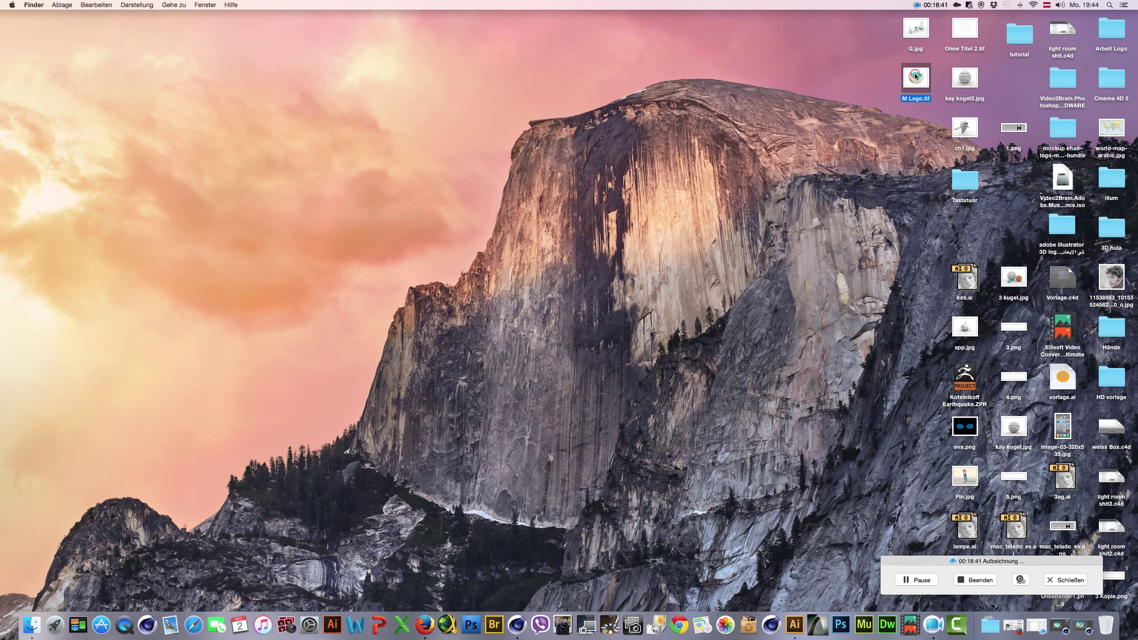
{"action": "right_click", "coordinate": [917, 83]}
{"action": "mouse_move", "coordinate": [961, 92]}
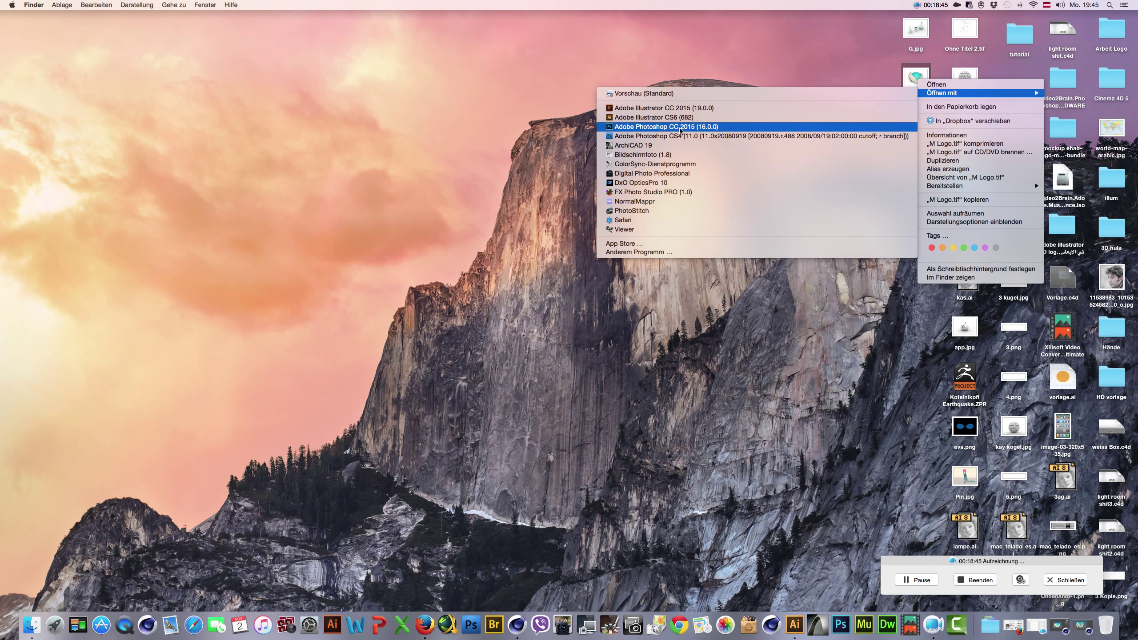
{"action": "left_click", "coordinate": [679, 127]}
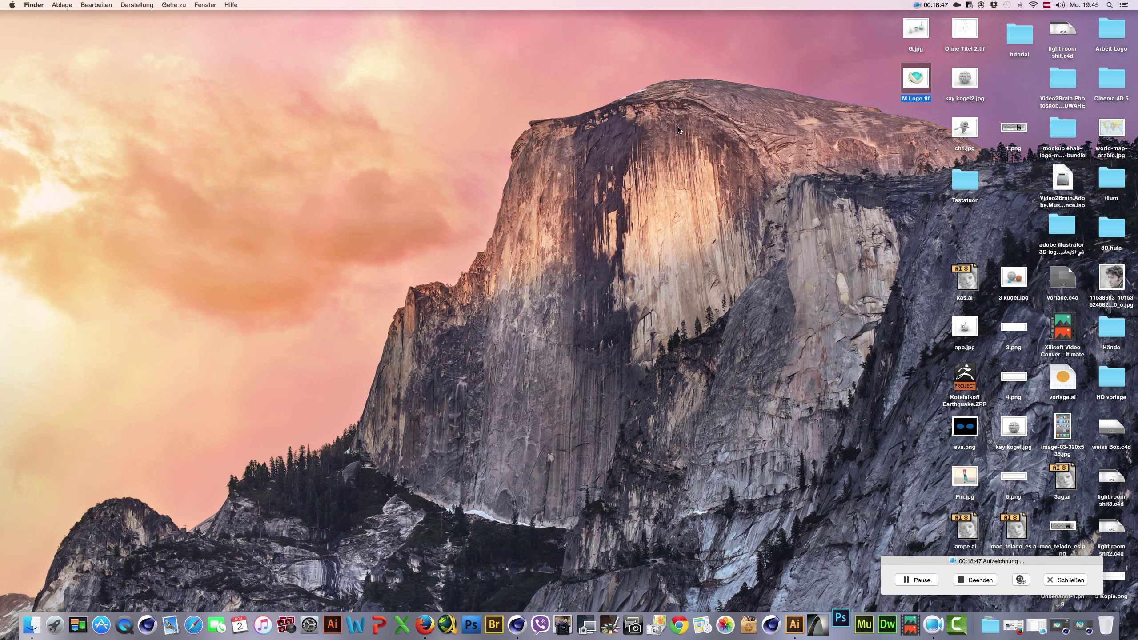
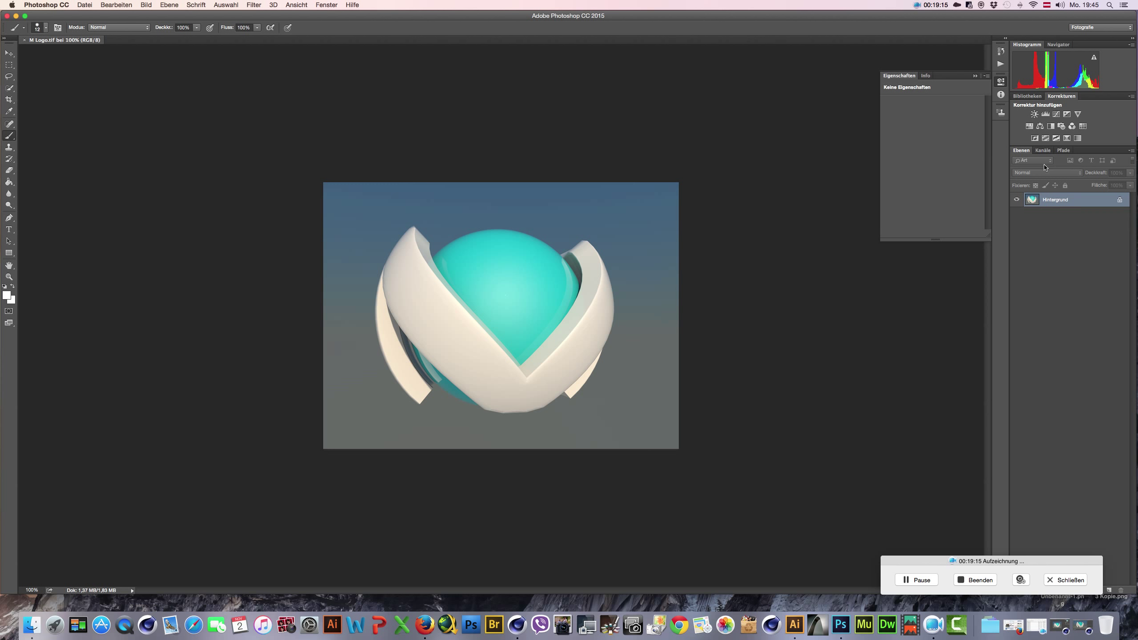
Step: Add a 'CMD' text layer near the lower-left corner of the image
{"action": "left_click", "coordinate": [1043, 151]}
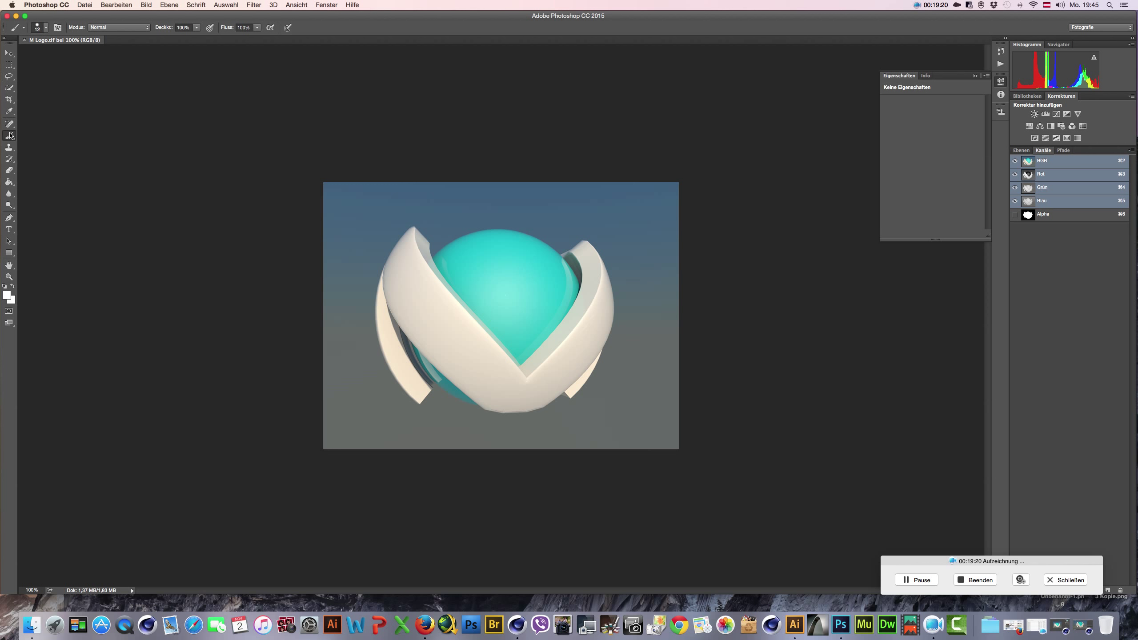
{"action": "left_click", "coordinate": [1022, 150]}
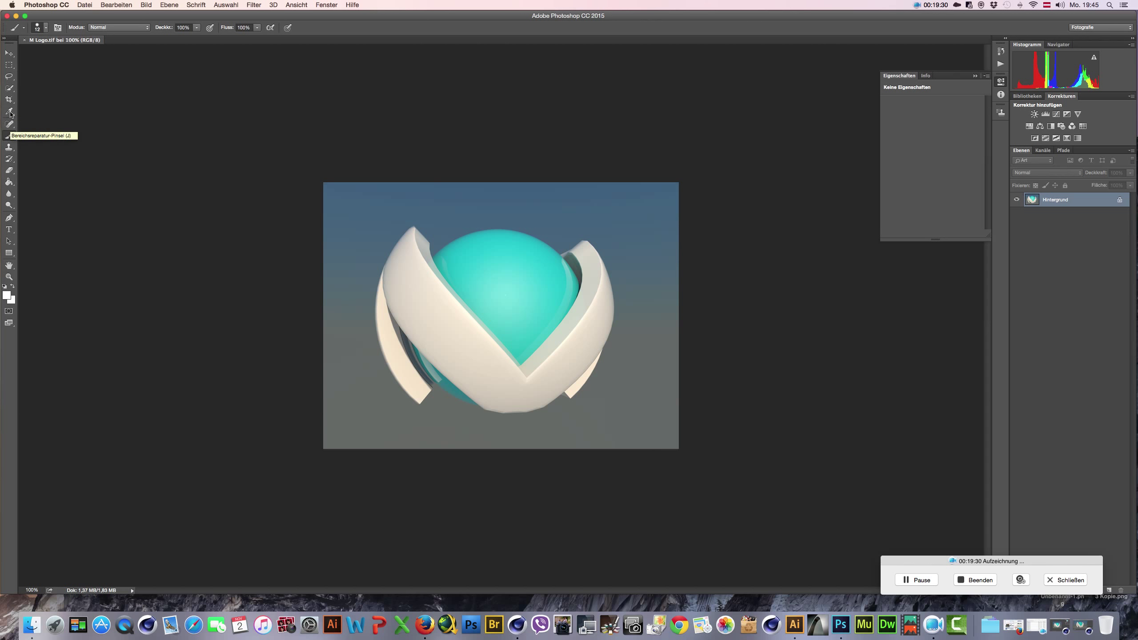
{"action": "left_click", "coordinate": [9, 229]}
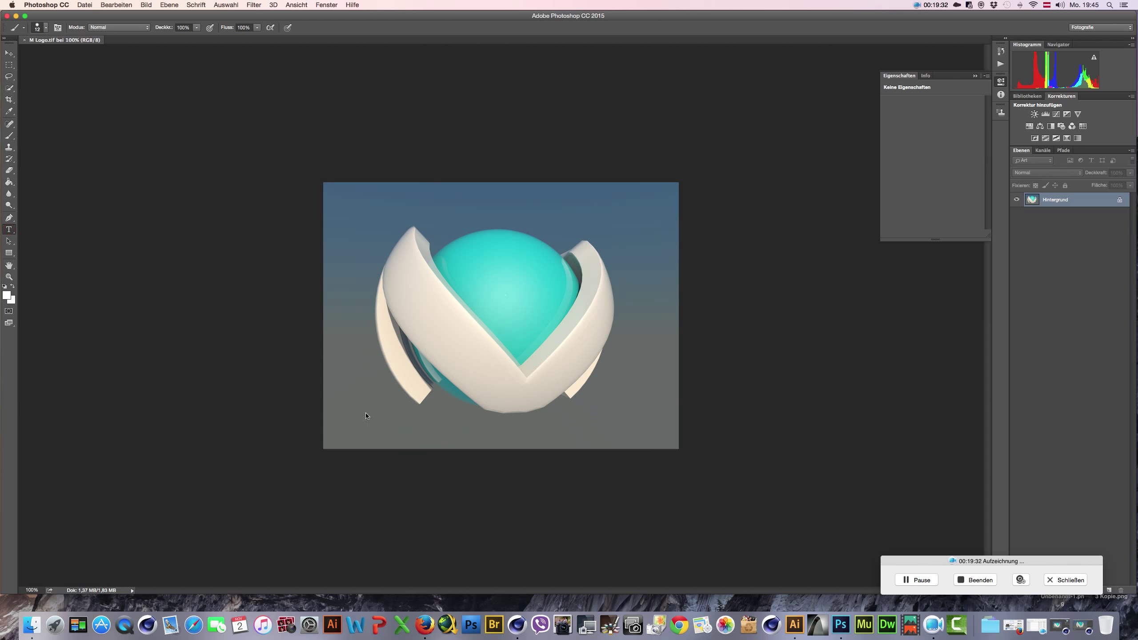
{"action": "left_click", "coordinate": [343, 433]}
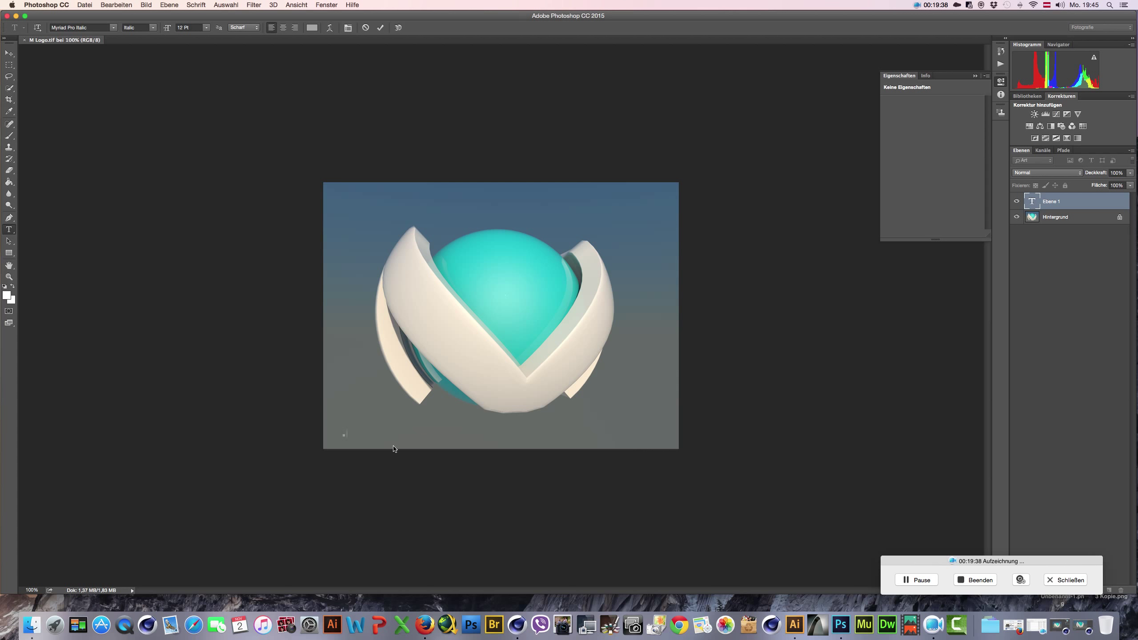
{"action": "type", "text": "CMD"}
Step: Colour the CMD text bright red (f70a0a) and commit it
{"action": "double_click", "coordinate": [348, 434]}
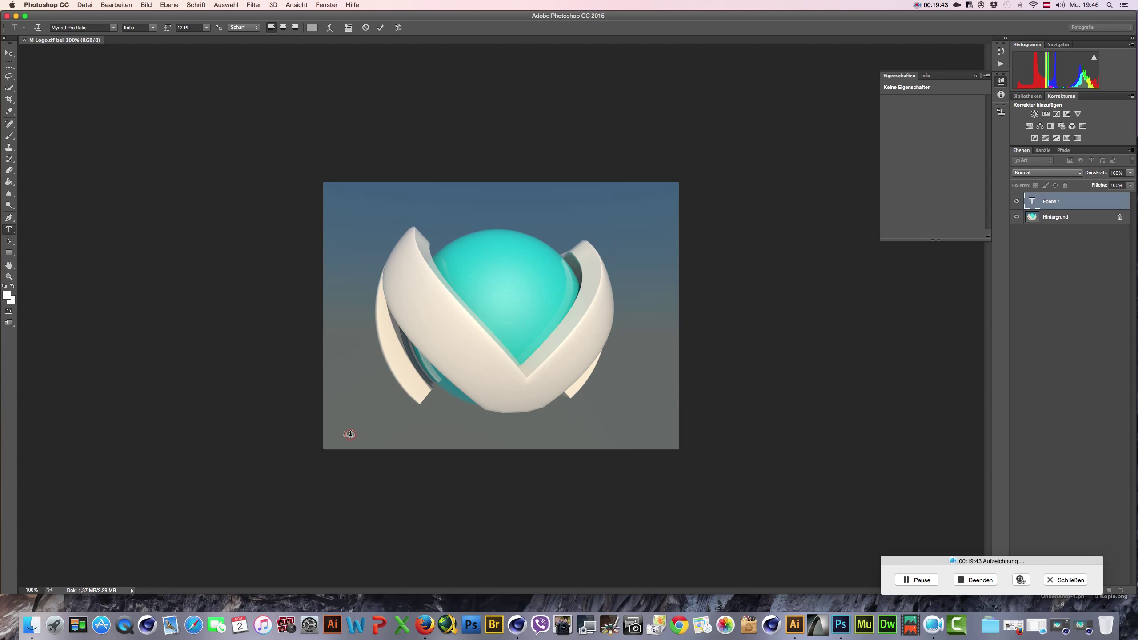
{"action": "left_click", "coordinate": [6, 296]}
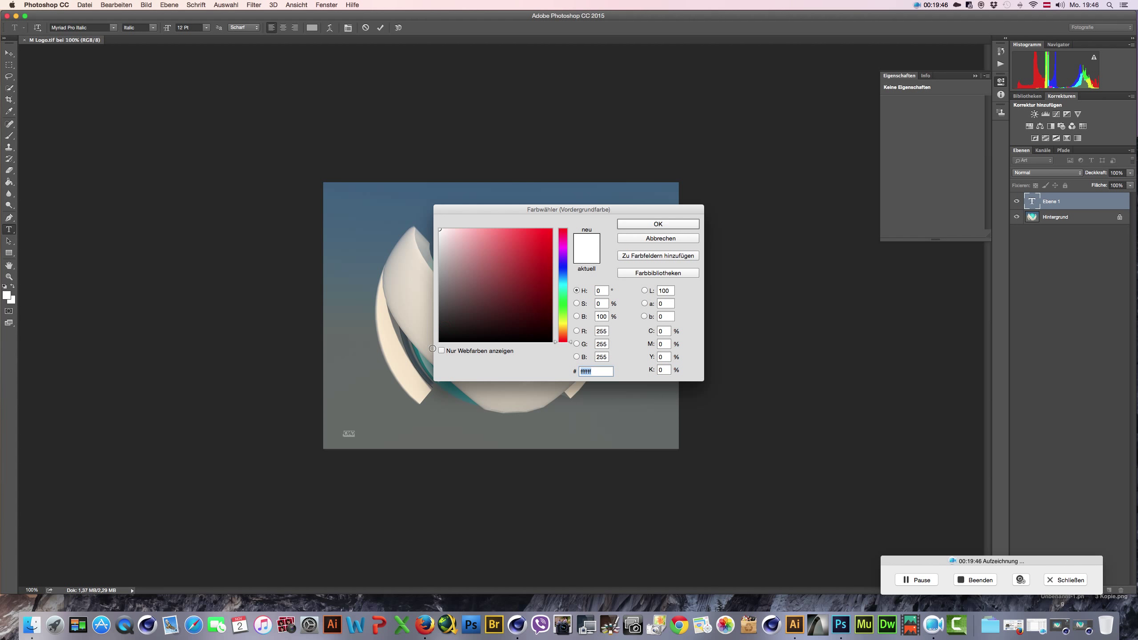
{"action": "left_click", "coordinate": [548, 233]}
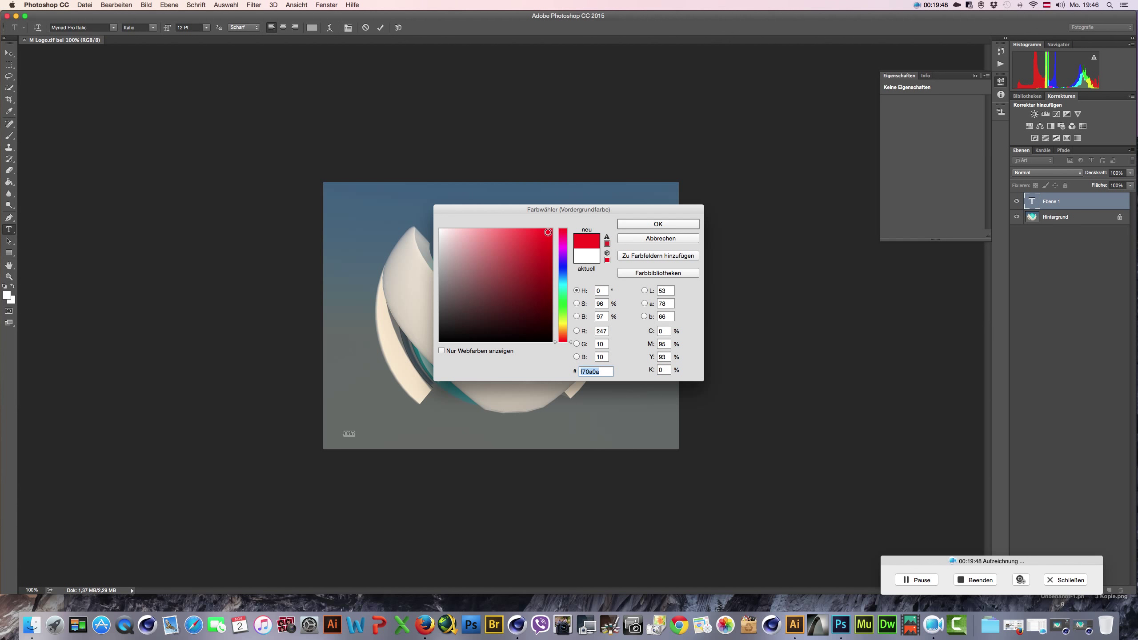
{"action": "left_click", "coordinate": [646, 223]}
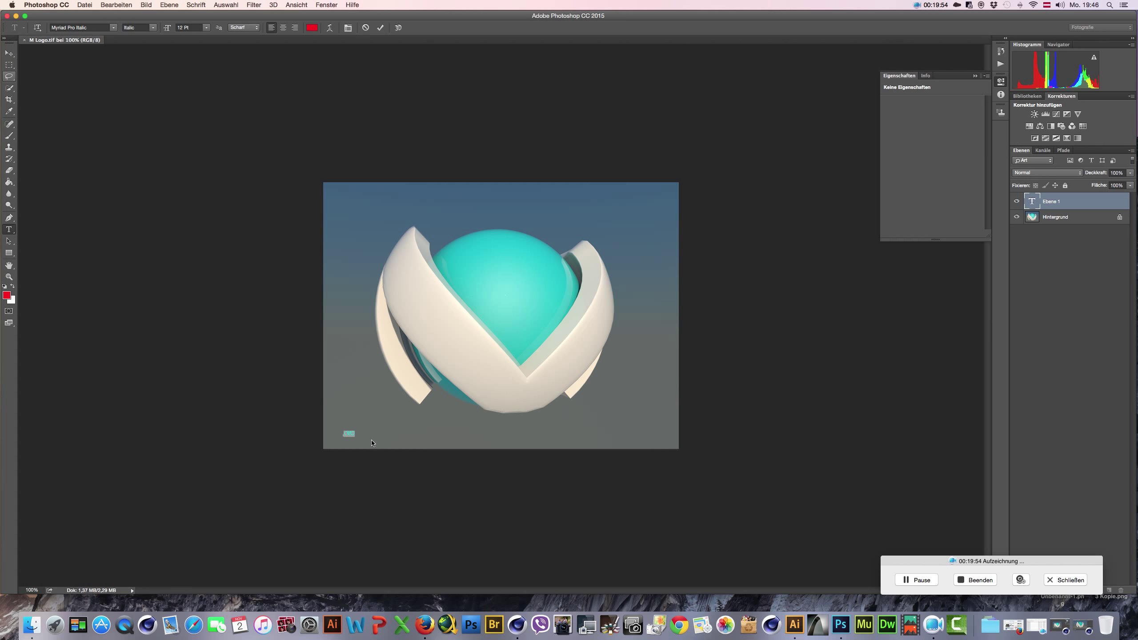
{"action": "key", "text": "super+t"}
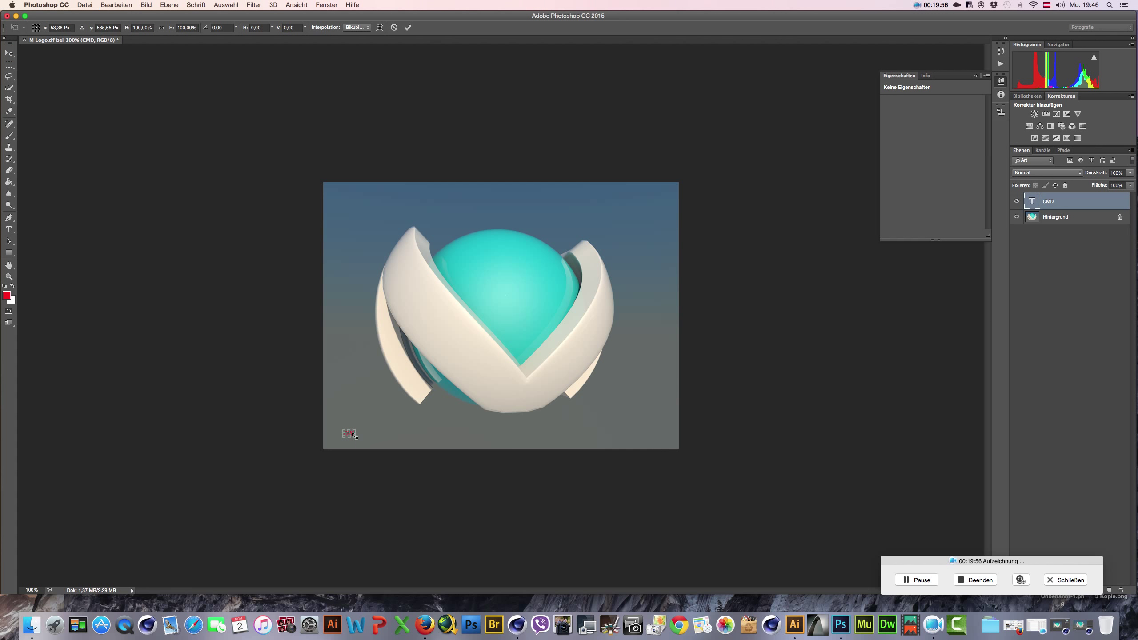
Step: Scale the red CMD text up to about 353% and apply the transform
{"action": "mouse_move", "coordinate": [356, 430]}
{"action": "left_mouse_down", "text": "shift"}
{"action": "mouse_move", "coordinate": [380, 414]}
{"action": "mouse_move", "coordinate": [361, 434]}
{"action": "left_mouse_up", "text": "shift"}
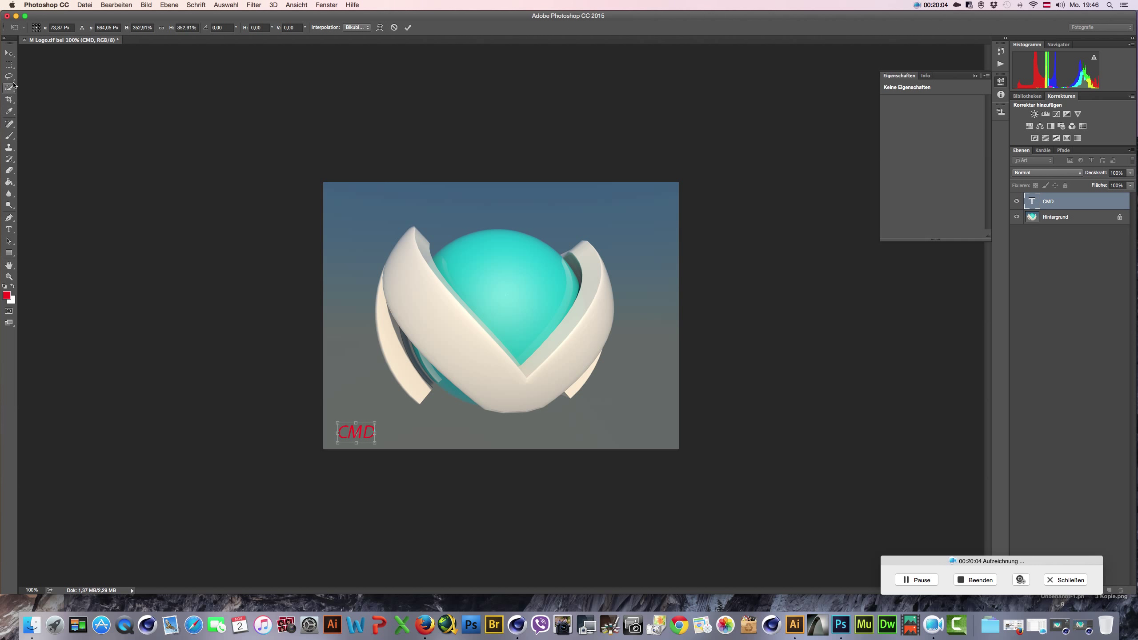
{"action": "left_click", "coordinate": [9, 229]}
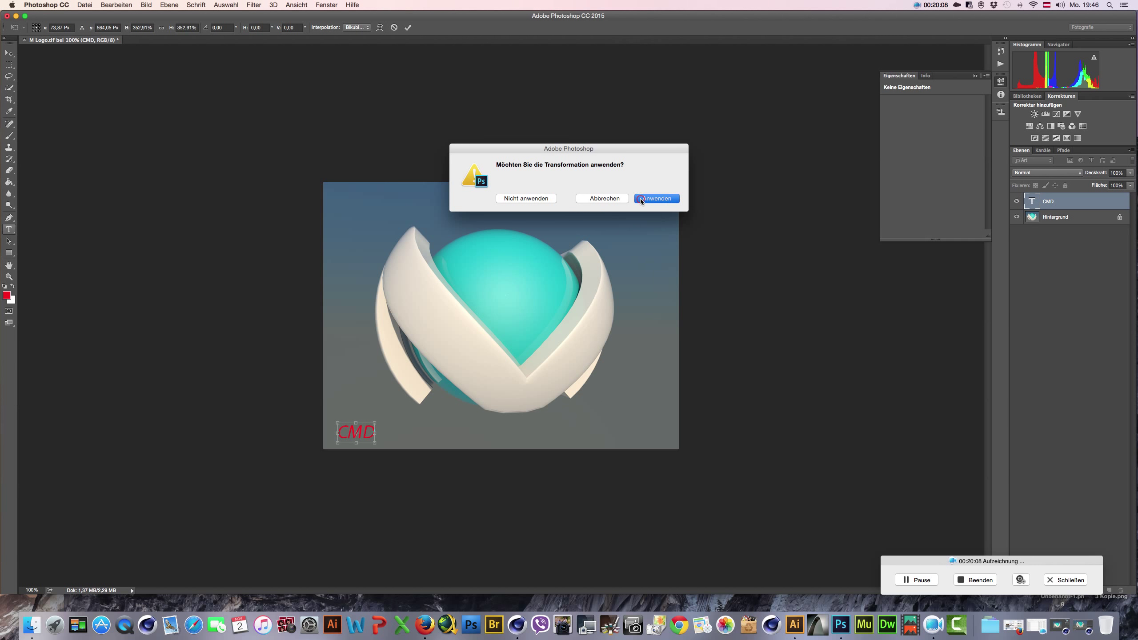
{"action": "left_click", "coordinate": [641, 199]}
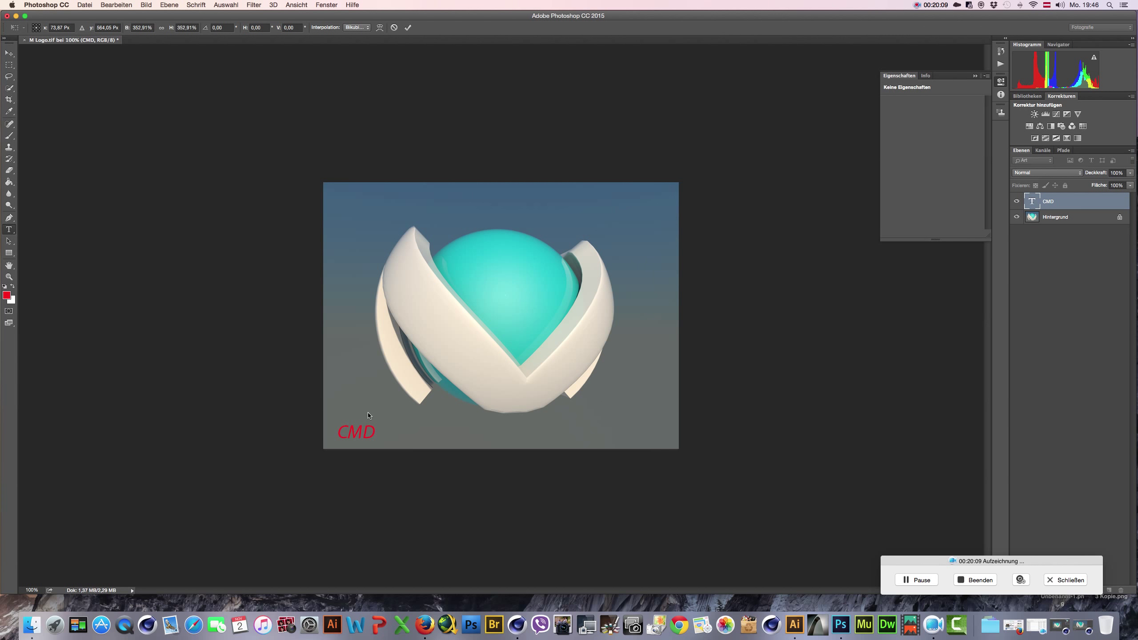
Step: Change the CMD text to lowercase 'cmd' and commit the edit
{"action": "left_click", "coordinate": [348, 433]}
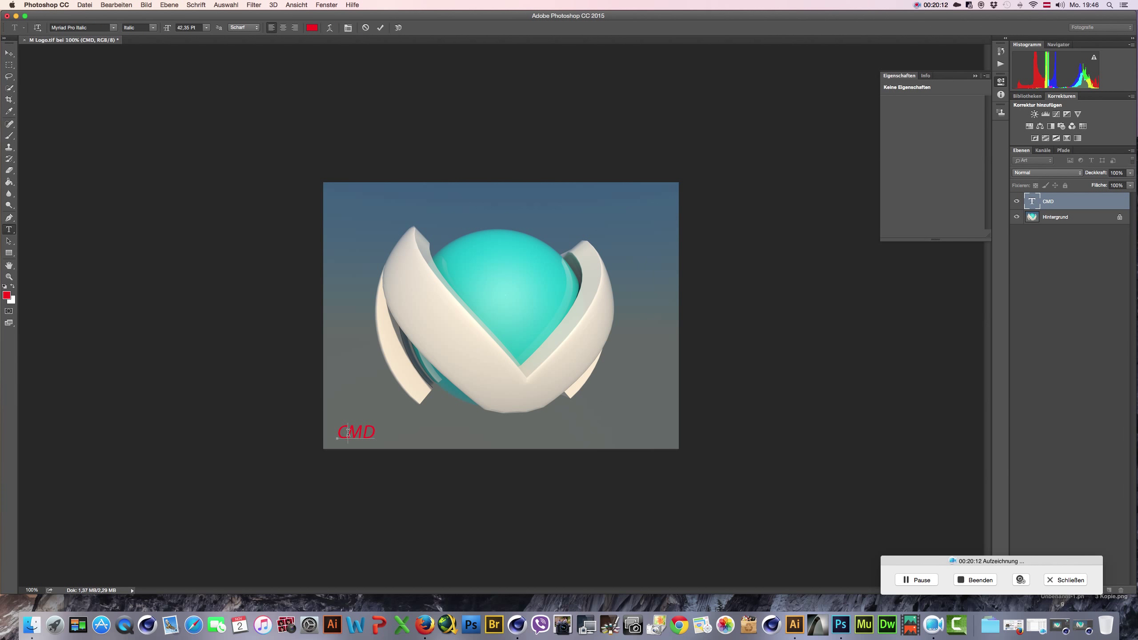
{"action": "left_click", "coordinate": [376, 433], "text": "shift"}
{"action": "double_click", "coordinate": [355, 433]}
{"action": "left_click", "coordinate": [356, 433]}
{"action": "key", "text": "super+shift+k"}
{"action": "left_click", "coordinate": [9, 53]}
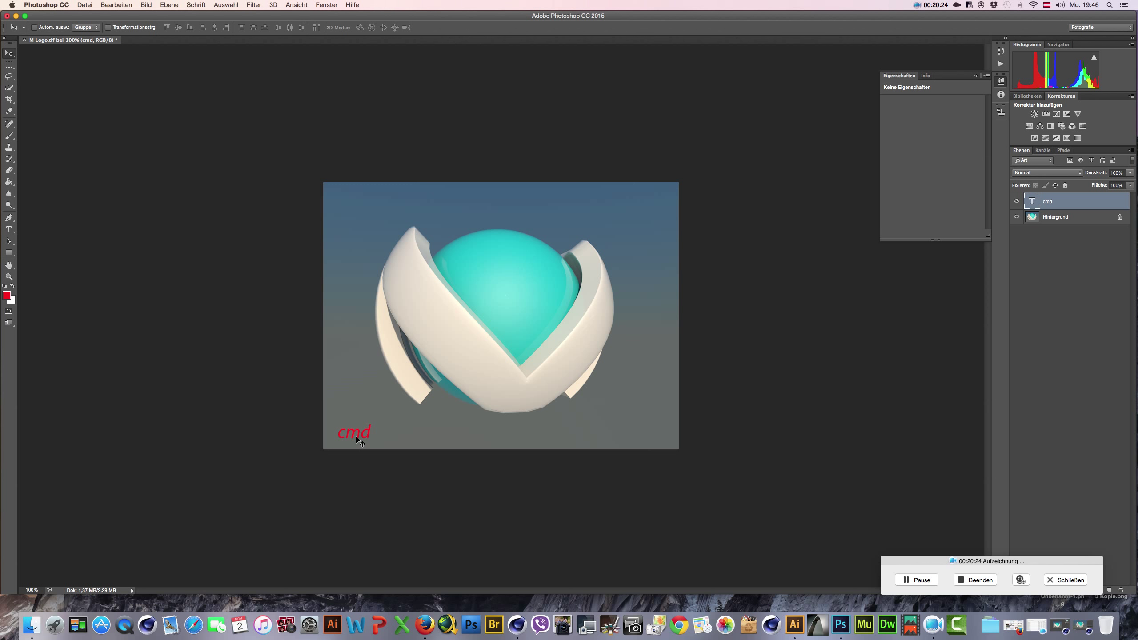
Step: Delete the cmd text layer, leaving only the background, and view the channels
{"action": "left_click", "coordinate": [1087, 202]}
{"action": "key", "text": "BackSpace"}
{"action": "left_click", "coordinate": [1045, 151]}
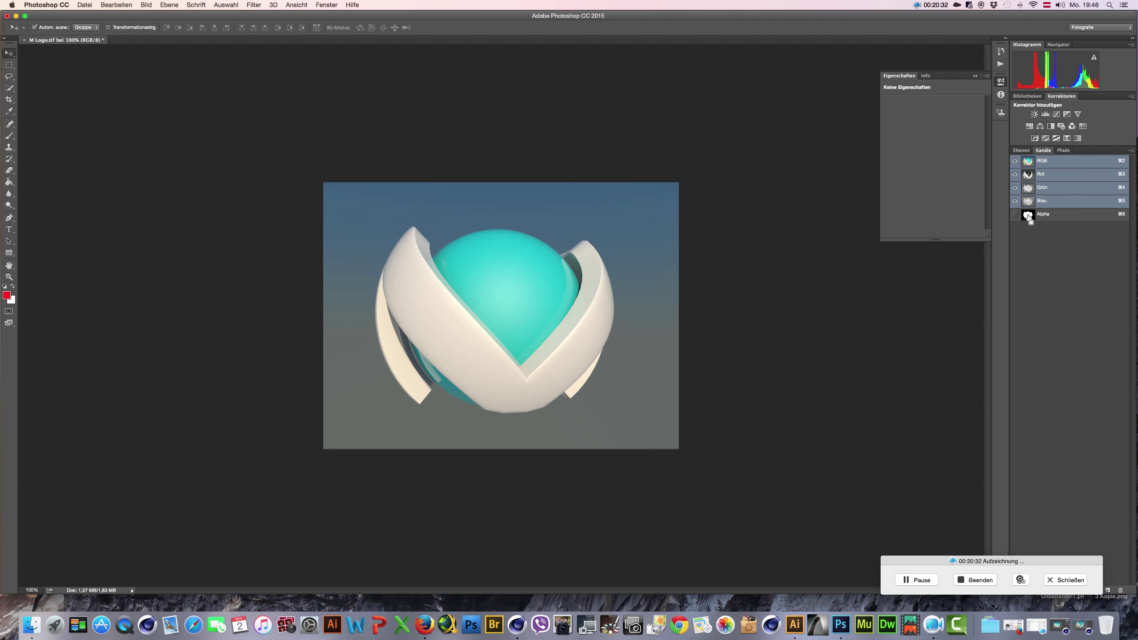
Step: Load the sphere logo shape as a selection from the Alpha channel
{"action": "left_click", "coordinate": [1026, 216], "text": "super"}
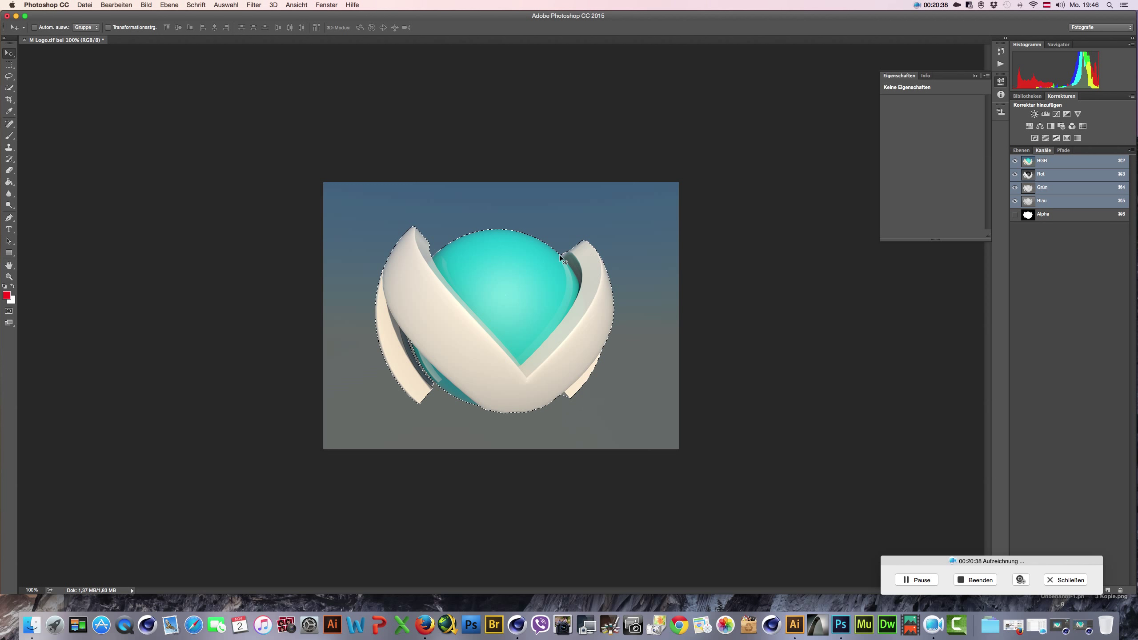
{"action": "left_click", "coordinate": [1024, 151]}
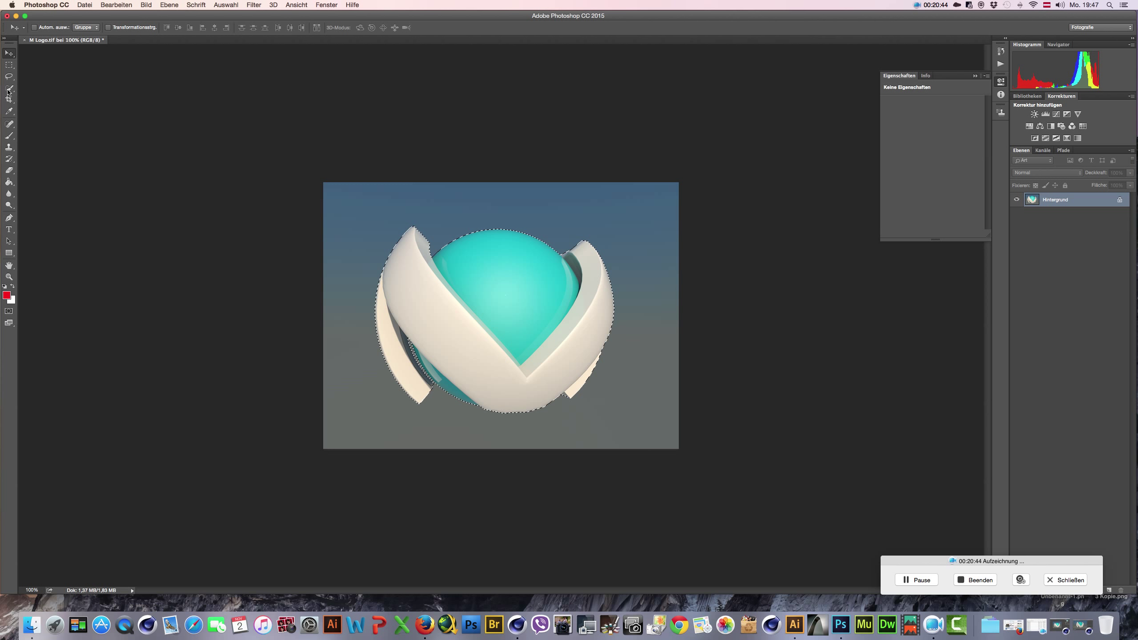
{"action": "left_click", "coordinate": [10, 65]}
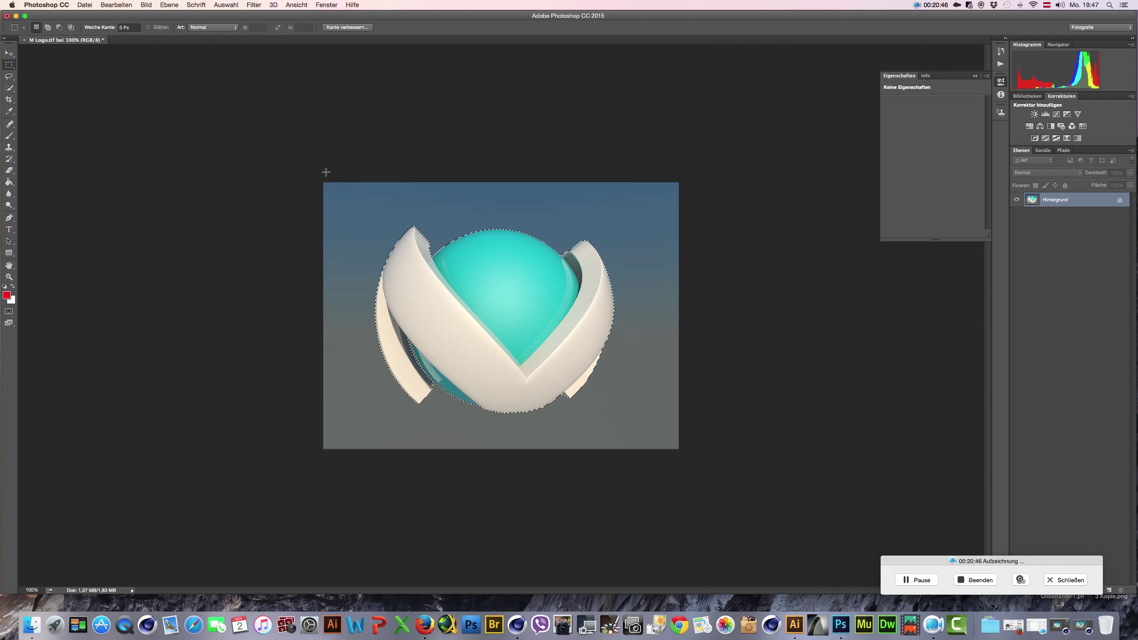
Step: Cut the selected sphere logo onto its own layer and hide the background
{"action": "right_click", "coordinate": [415, 227]}
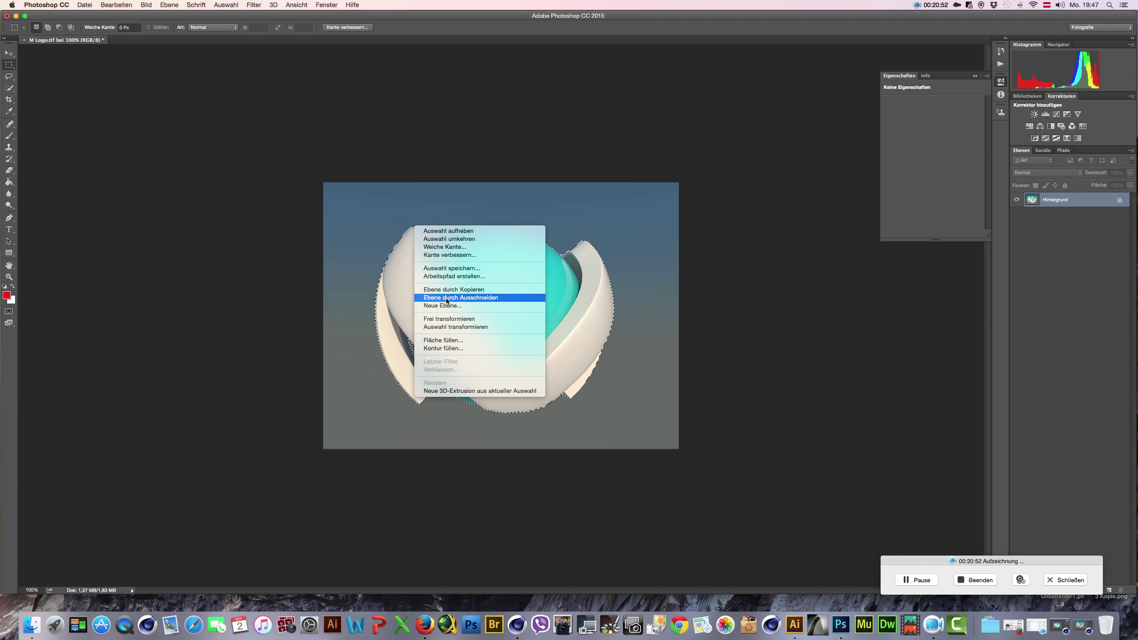
{"action": "left_click", "coordinate": [480, 298]}
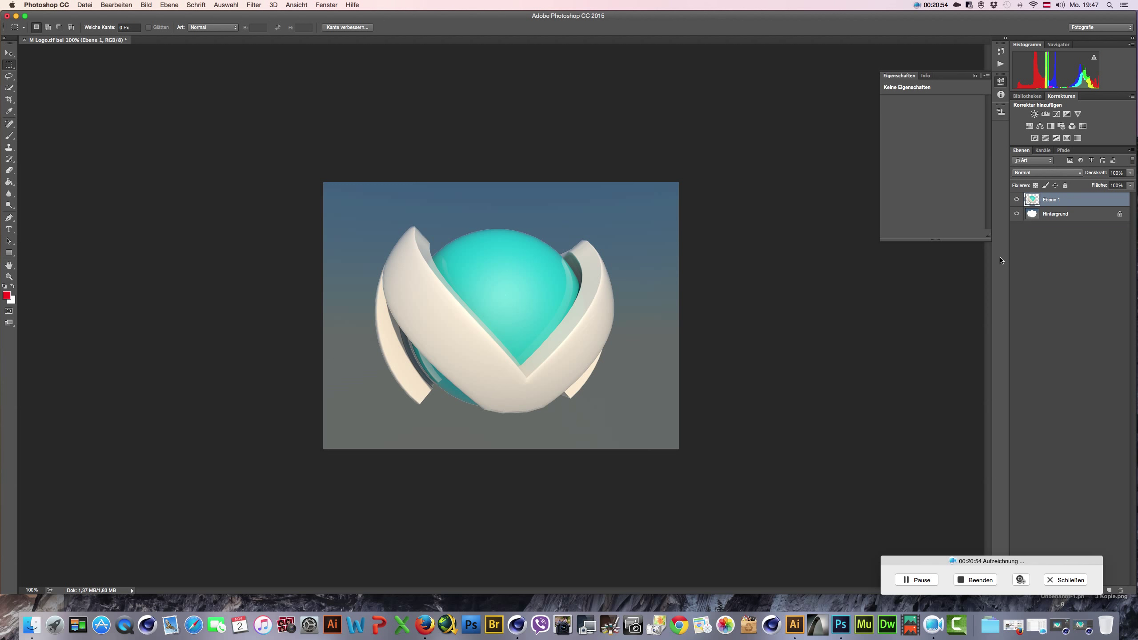
{"action": "left_click", "coordinate": [1017, 214]}
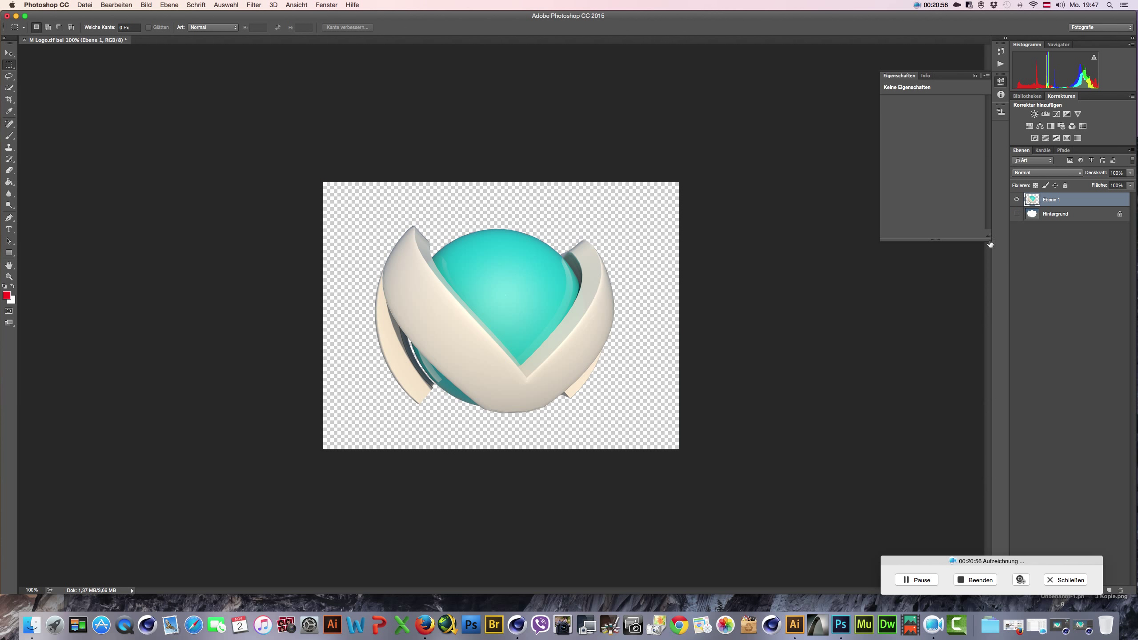
Step: Delete the Hintergrund background layer, leaving the logo over transparency
{"action": "left_click", "coordinate": [1030, 215]}
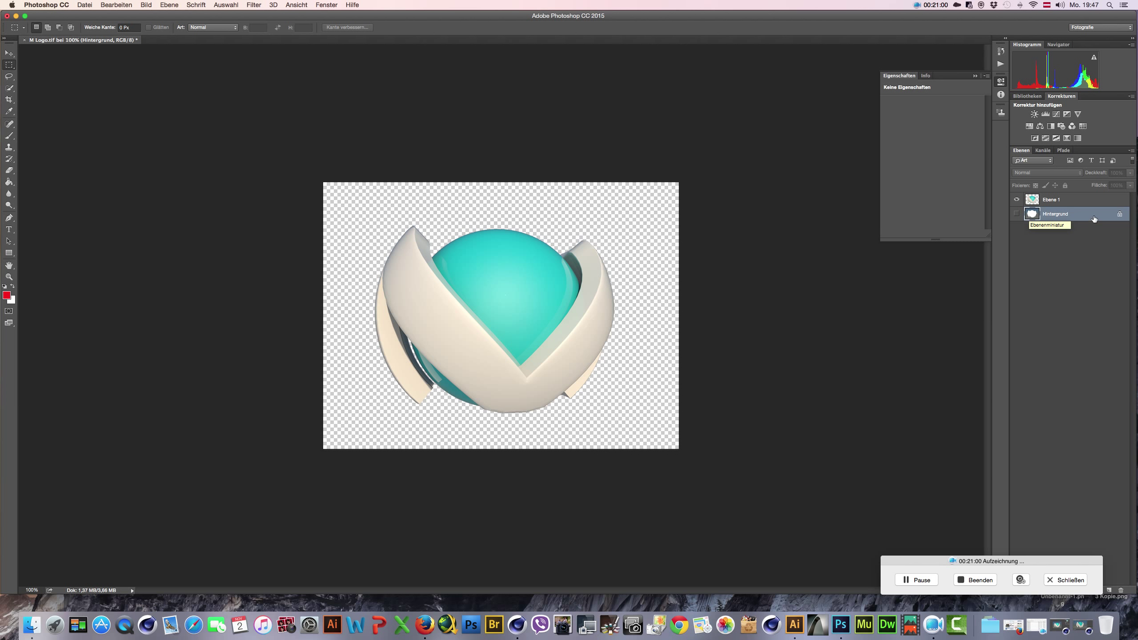
{"action": "key", "text": "Delete"}
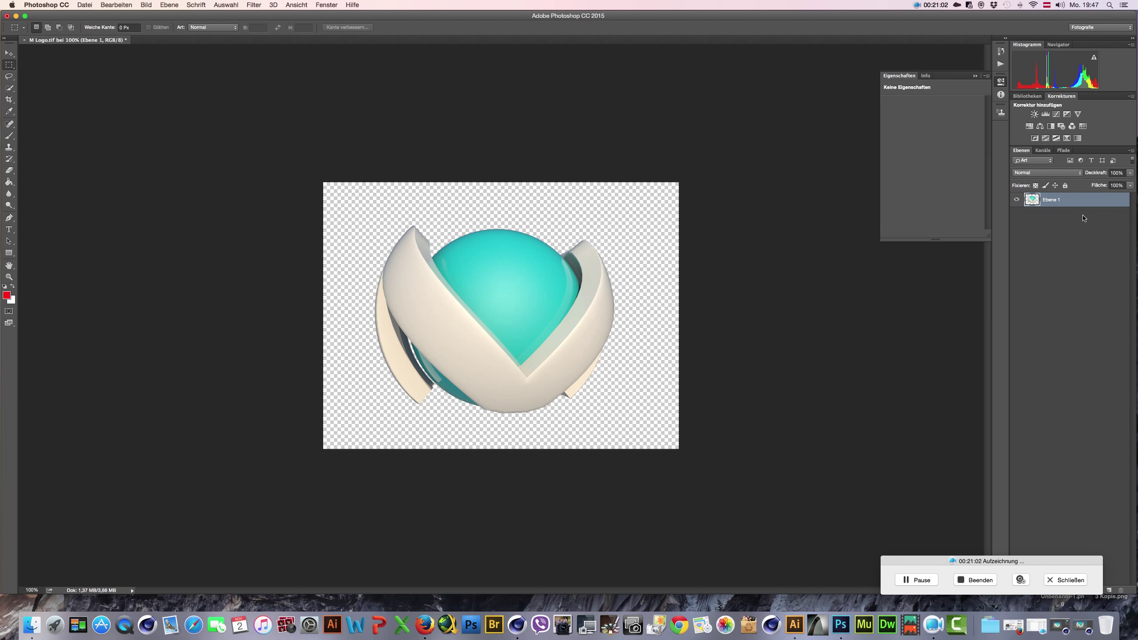
{"action": "left_click", "coordinate": [9, 124]}
{"action": "left_click_drag", "start_coordinate": [1038, 557], "coordinate": [1035, 387]}
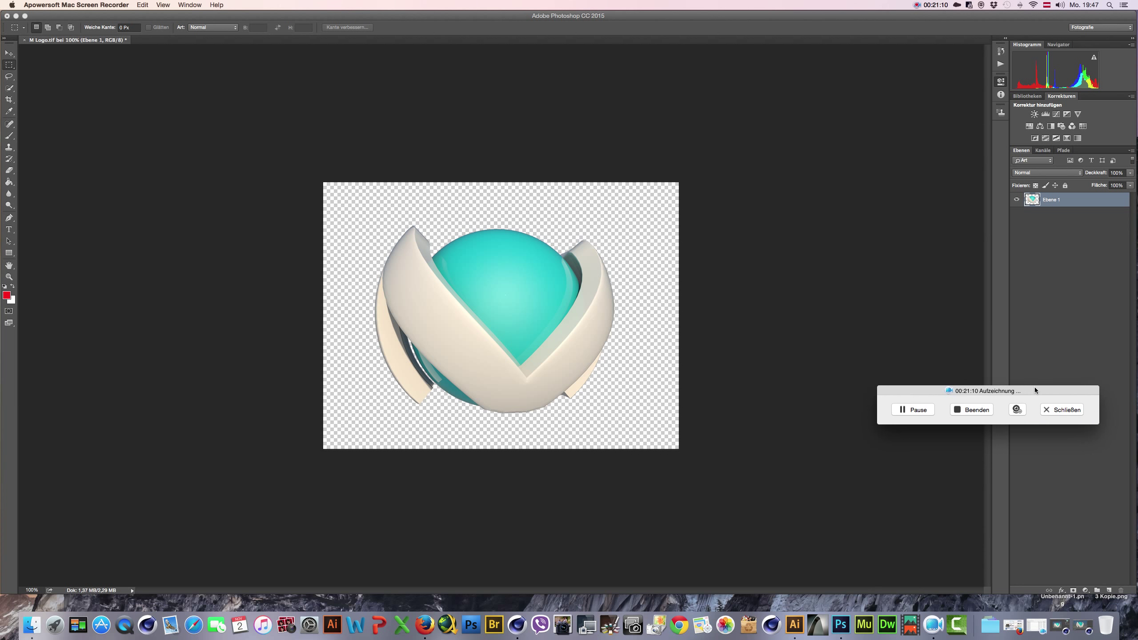
Step: Add a new layer below the logo layer and bucket-fill it with red
{"action": "left_click", "coordinate": [1108, 591]}
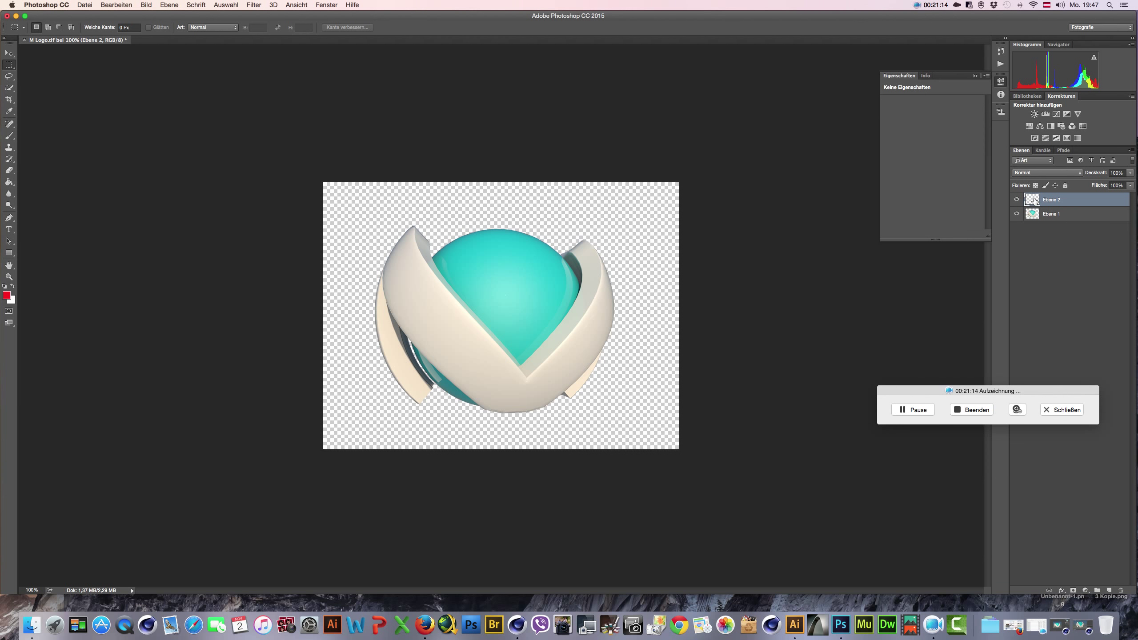
{"action": "left_click_drag", "start_coordinate": [1035, 201], "coordinate": [1035, 221]}
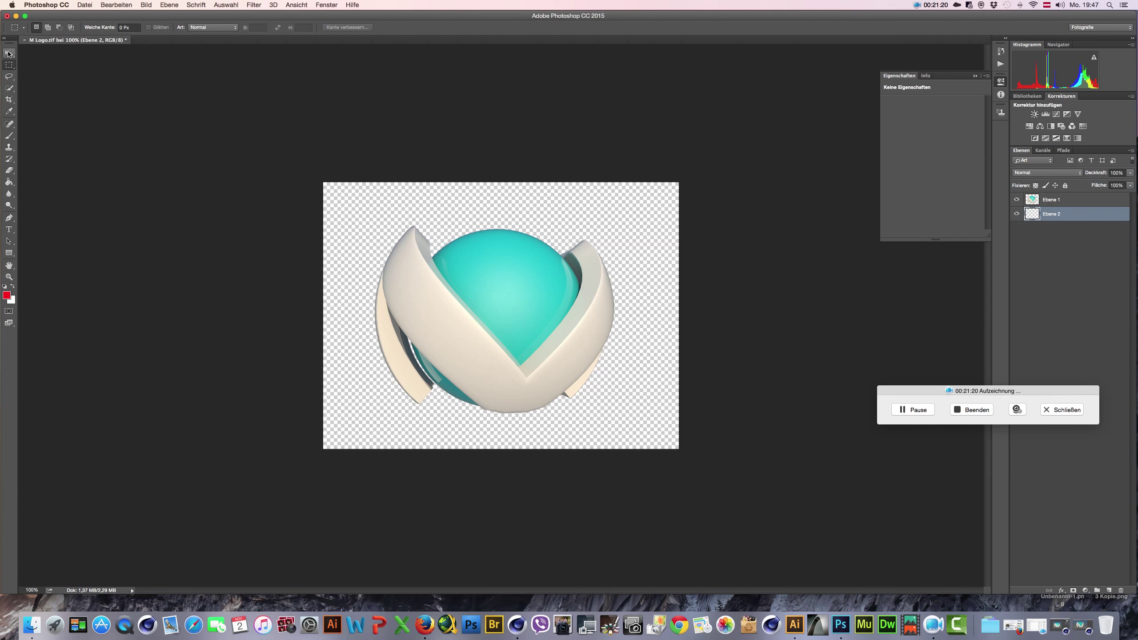
{"action": "left_click", "coordinate": [8, 181]}
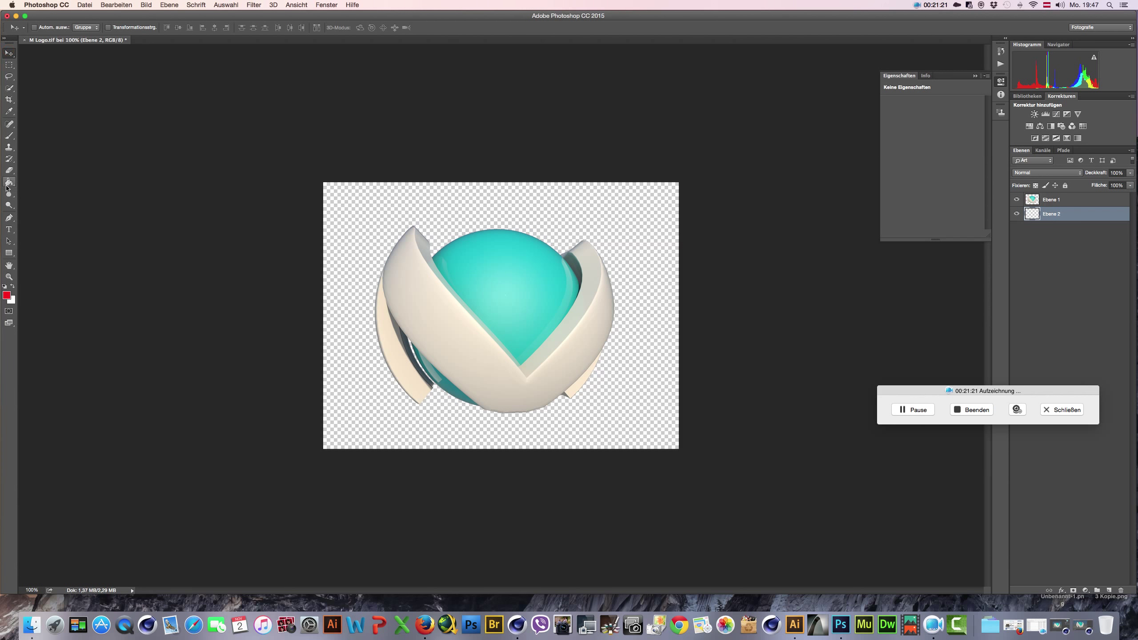
{"action": "left_click", "coordinate": [341, 216]}
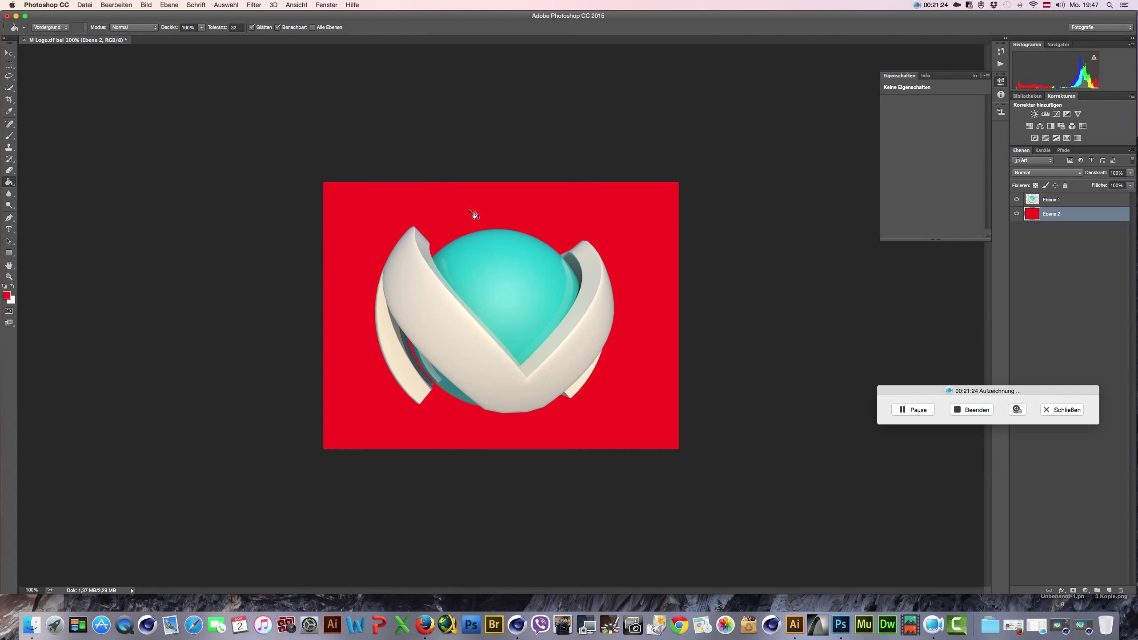
{"action": "left_click", "coordinate": [7, 295]}
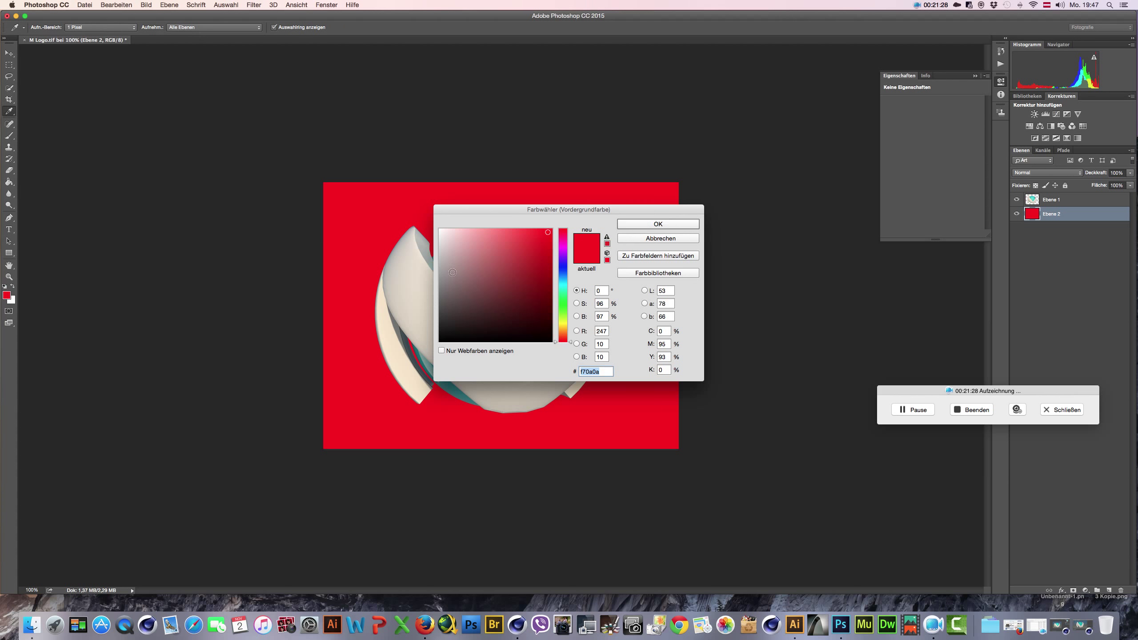
Step: Refill the backdrop layer with a light grey
{"action": "left_click", "coordinate": [442, 261]}
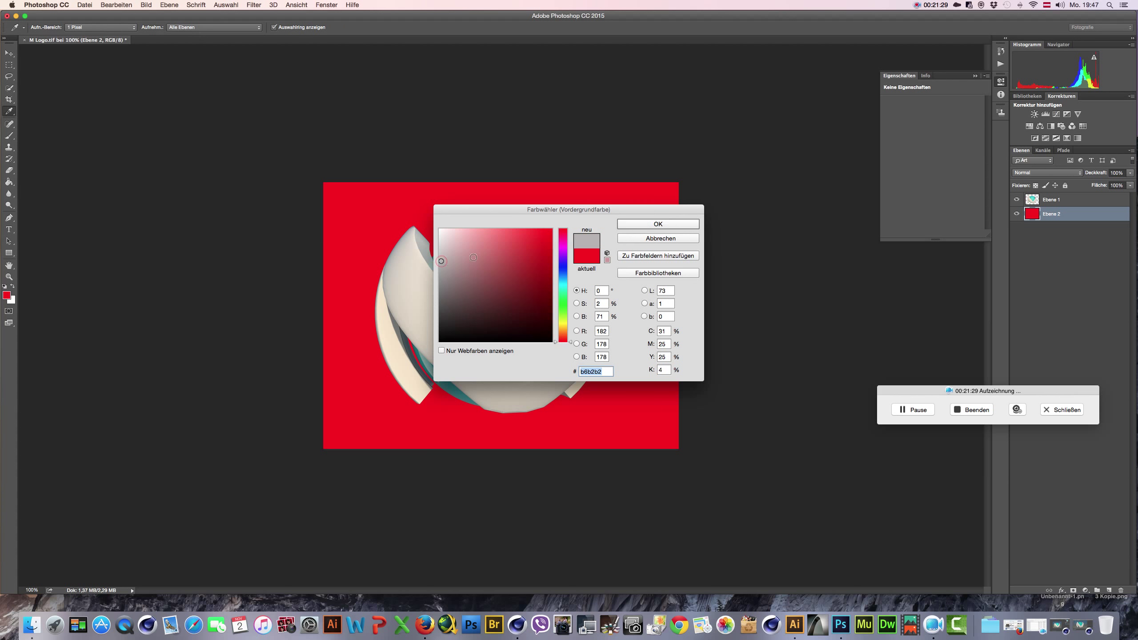
{"action": "left_click", "coordinate": [670, 224]}
{"action": "key", "text": "g"}
{"action": "left_click", "coordinate": [359, 203]}
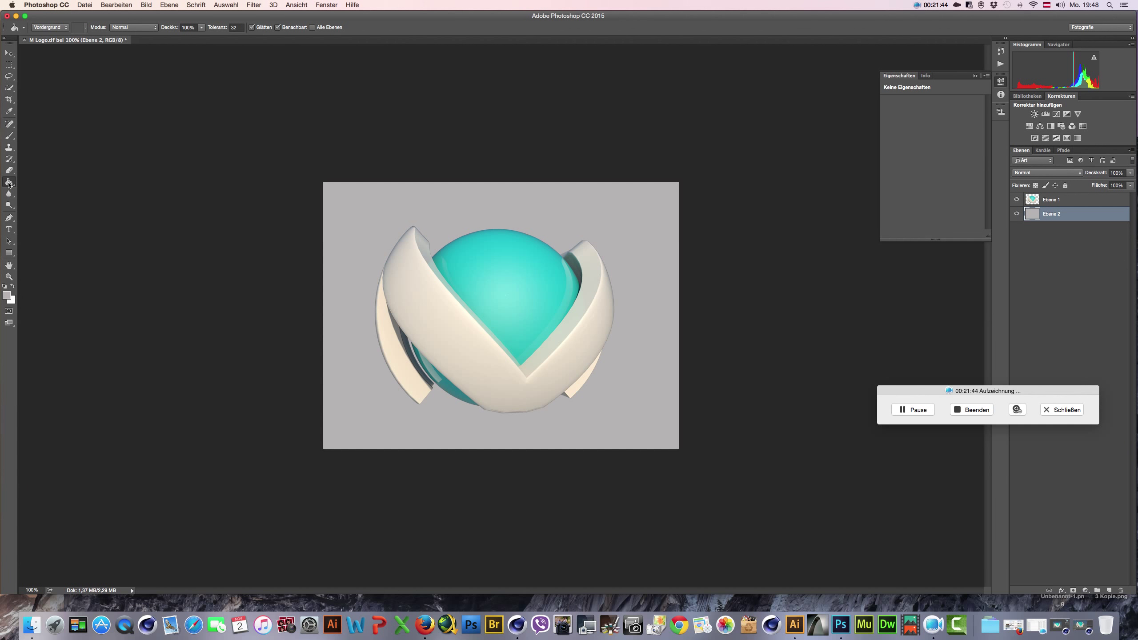
Step: Draw a white-to-dark vertical gradient down the backdrop layer
{"action": "left_click_drag", "start_coordinate": [9, 184], "coordinate": [40, 183]}
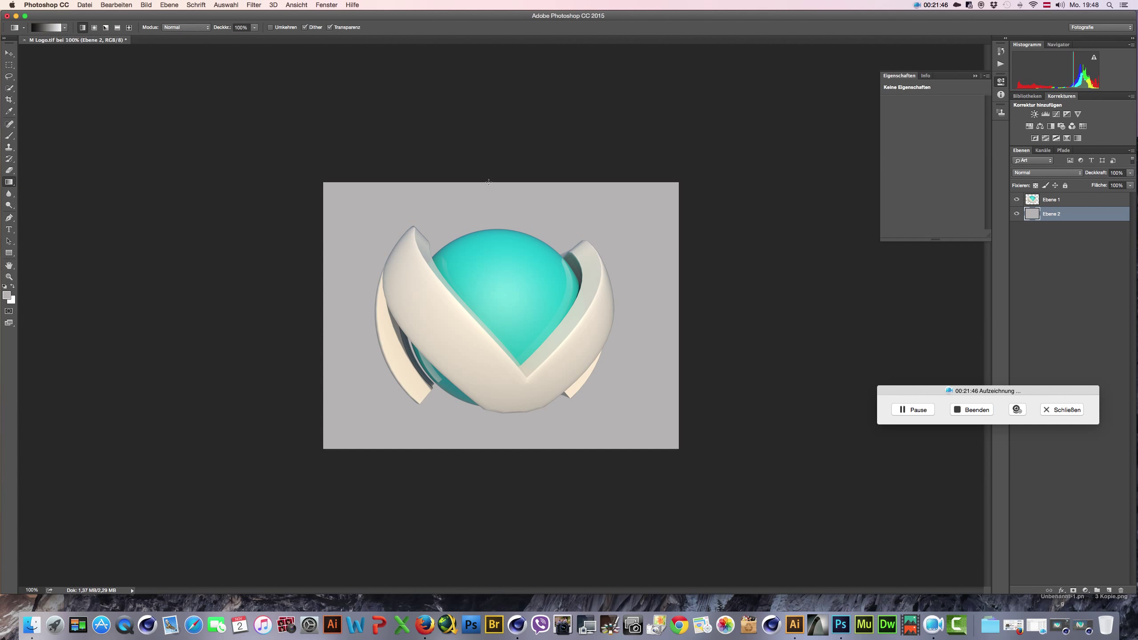
{"action": "left_click_drag", "start_coordinate": [500, 182], "coordinate": [494, 441]}
{"action": "left_click_drag", "start_coordinate": [493, 452], "coordinate": [494, 178]}
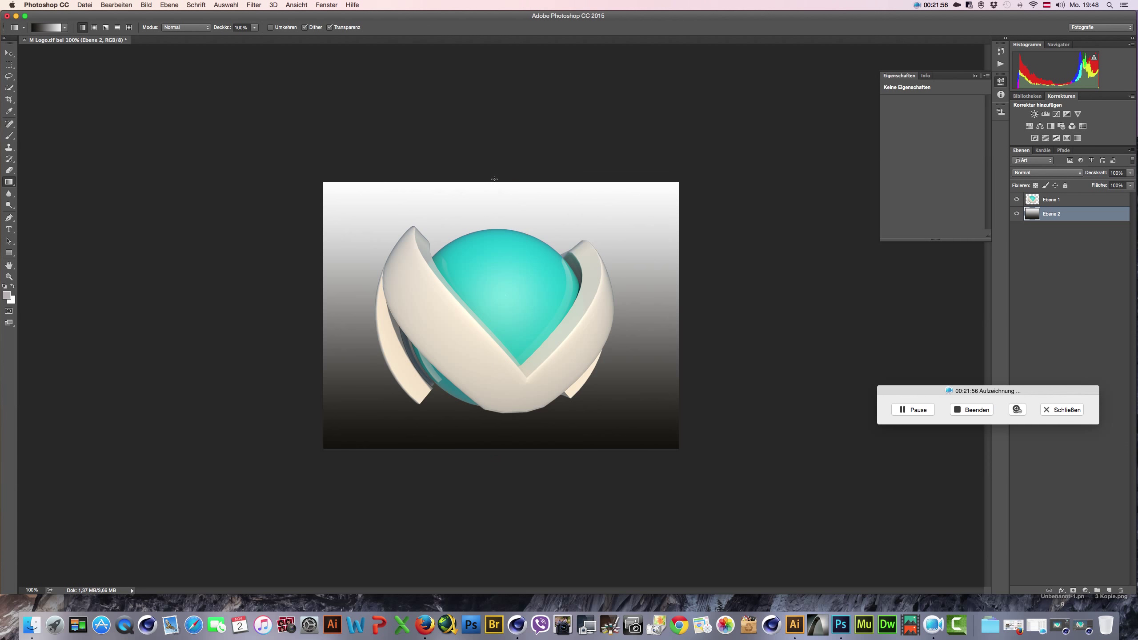
{"action": "left_click", "coordinate": [9, 54]}
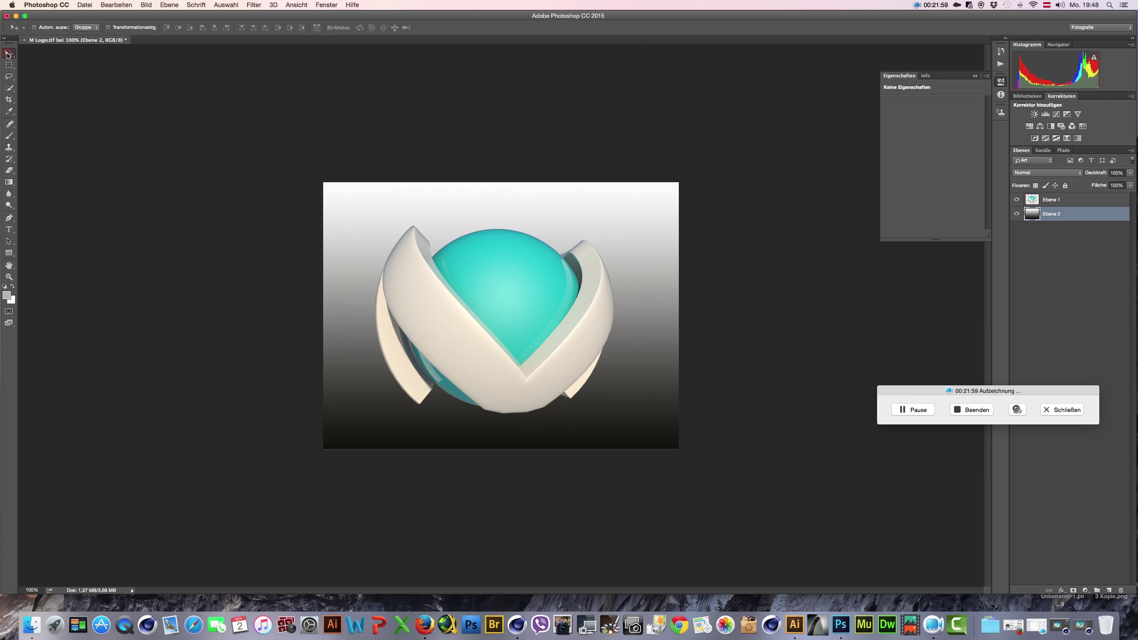
Step: Choose the Radial gradient shape and bring up the gradient editor
{"action": "left_click", "coordinate": [9, 183]}
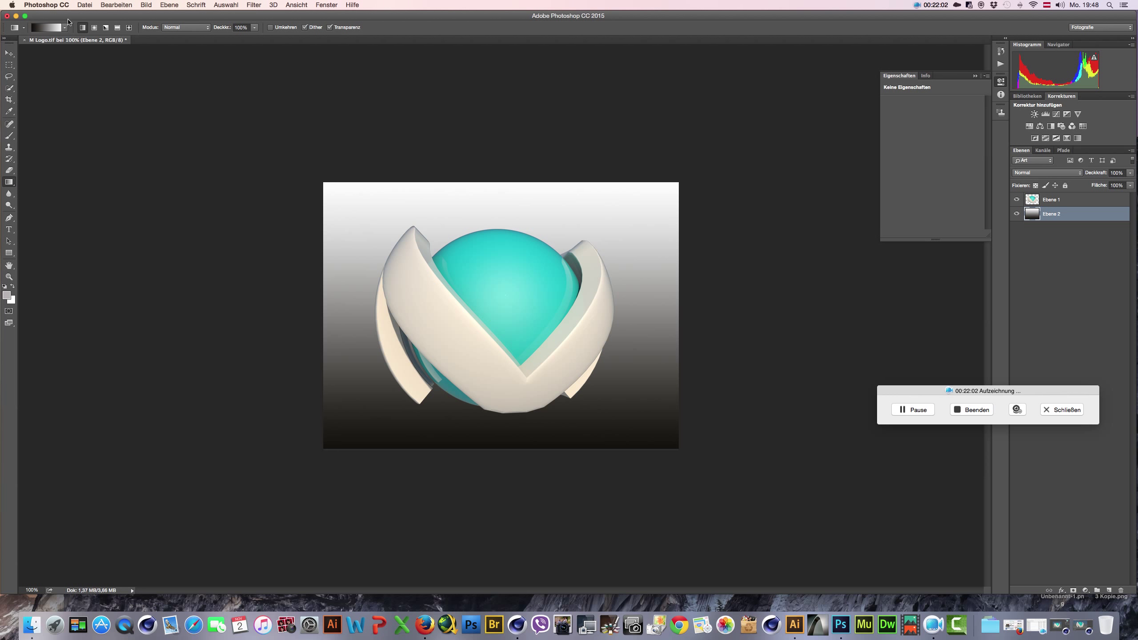
{"action": "left_click", "coordinate": [95, 28]}
{"action": "left_click", "coordinate": [94, 28]}
{"action": "left_click", "coordinate": [66, 29]}
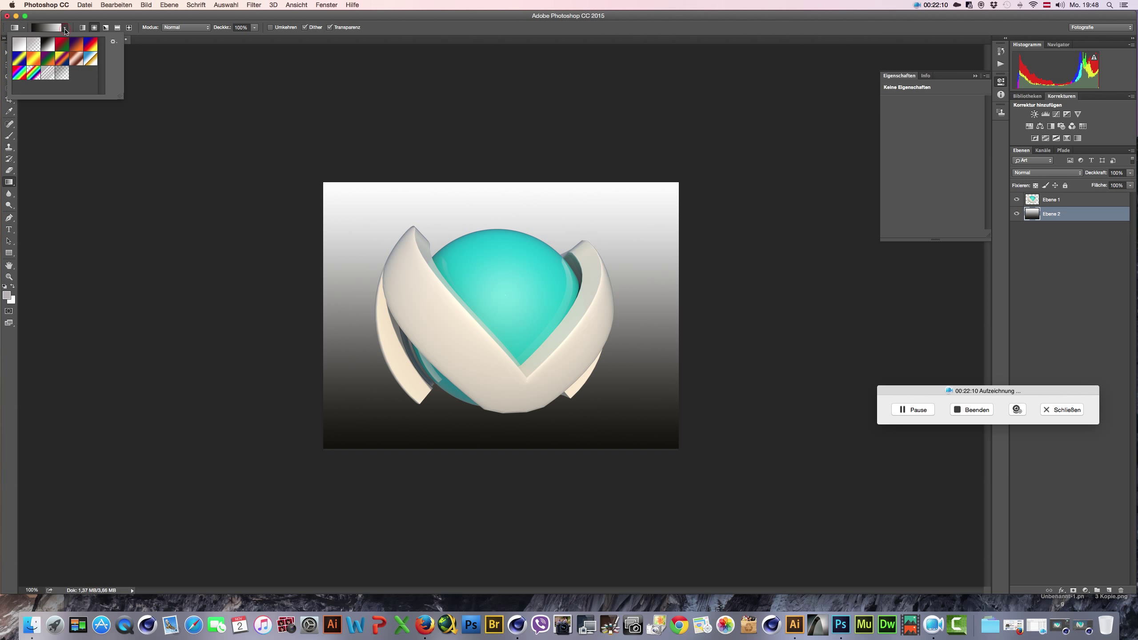
{"action": "left_click", "coordinate": [95, 29]}
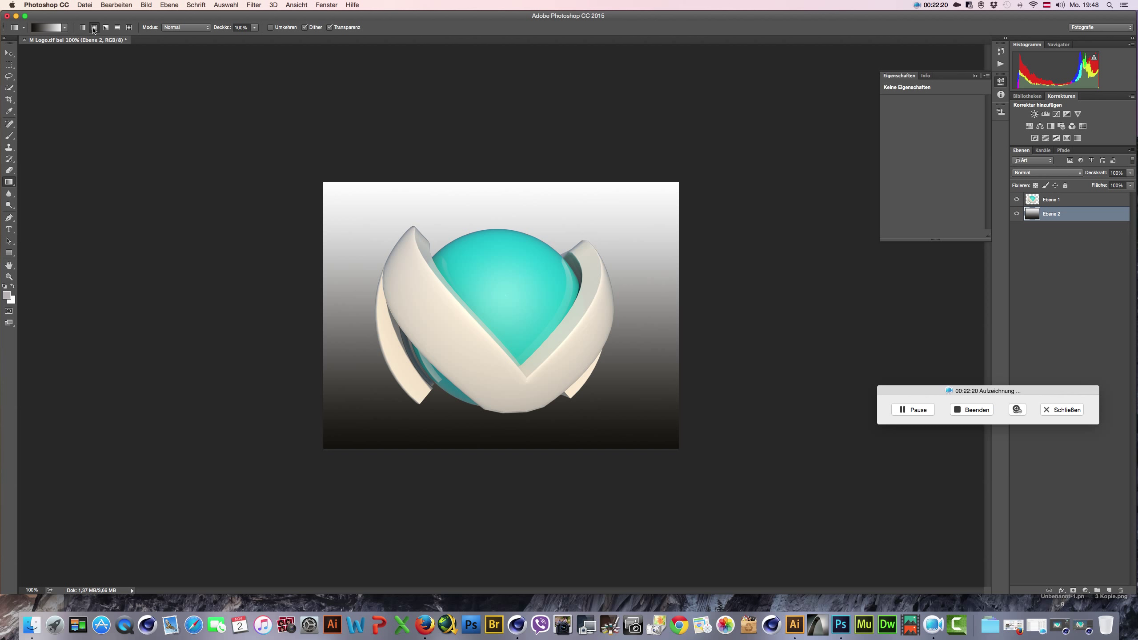
{"action": "left_click", "coordinate": [94, 29]}
{"action": "left_click", "coordinate": [9, 183]}
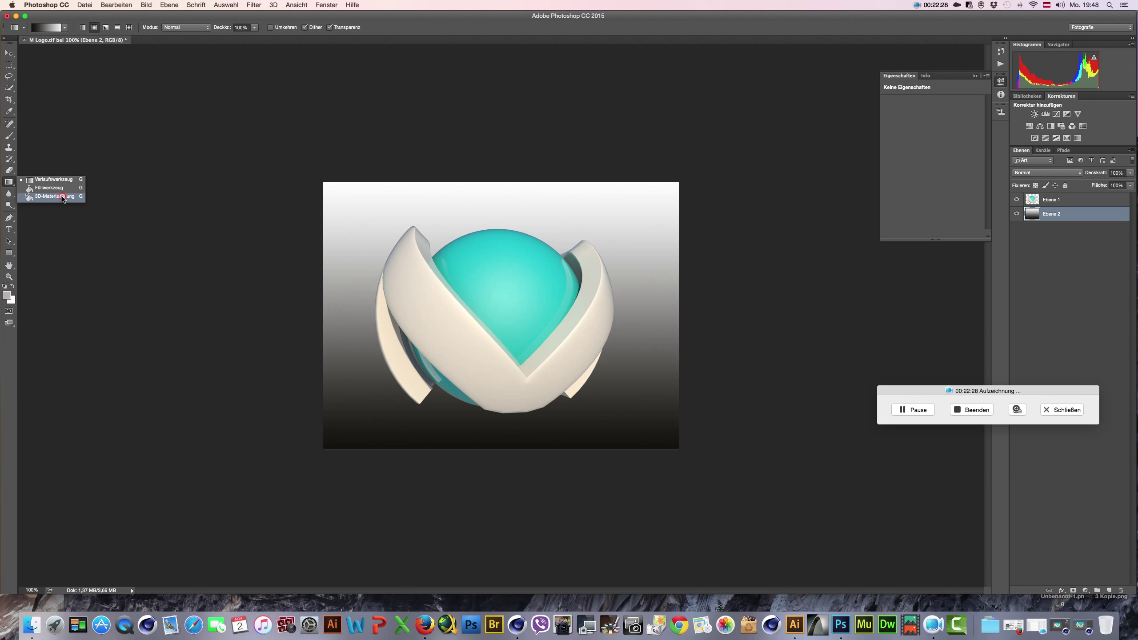
{"action": "left_click", "coordinate": [67, 197]}
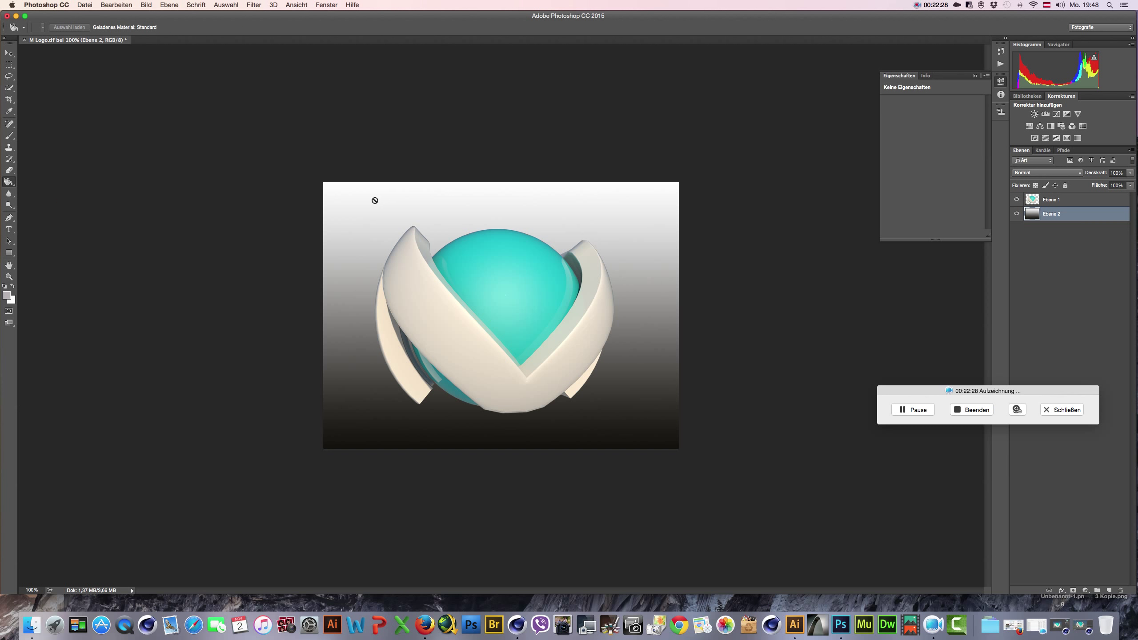
{"action": "left_click", "coordinate": [9, 181]}
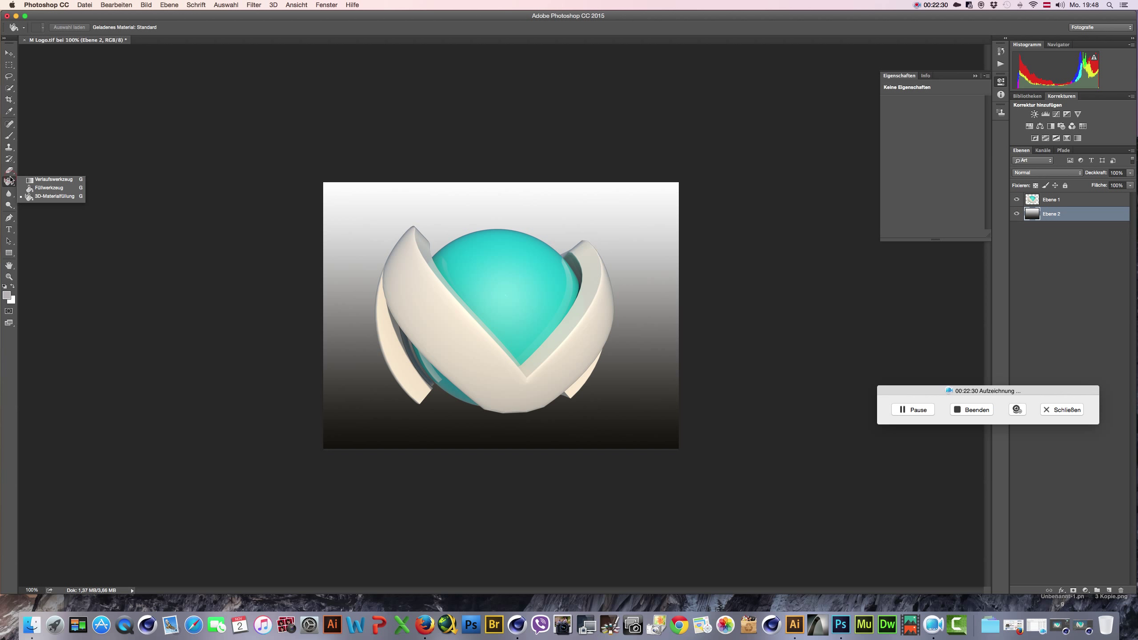
{"action": "left_click", "coordinate": [47, 180]}
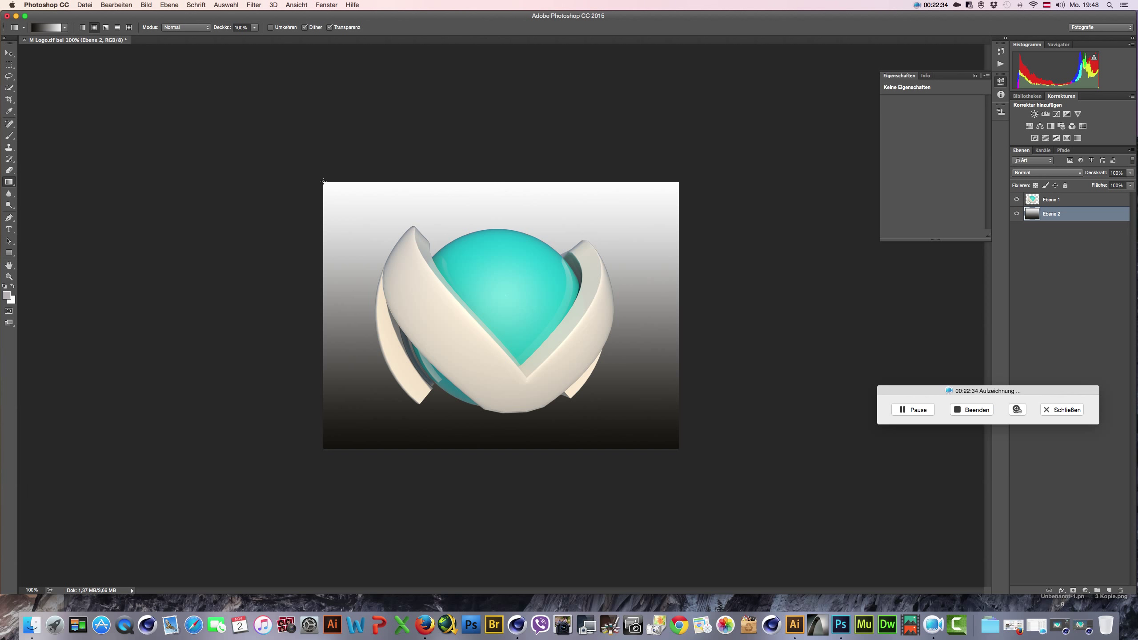
{"action": "left_click", "coordinate": [47, 28]}
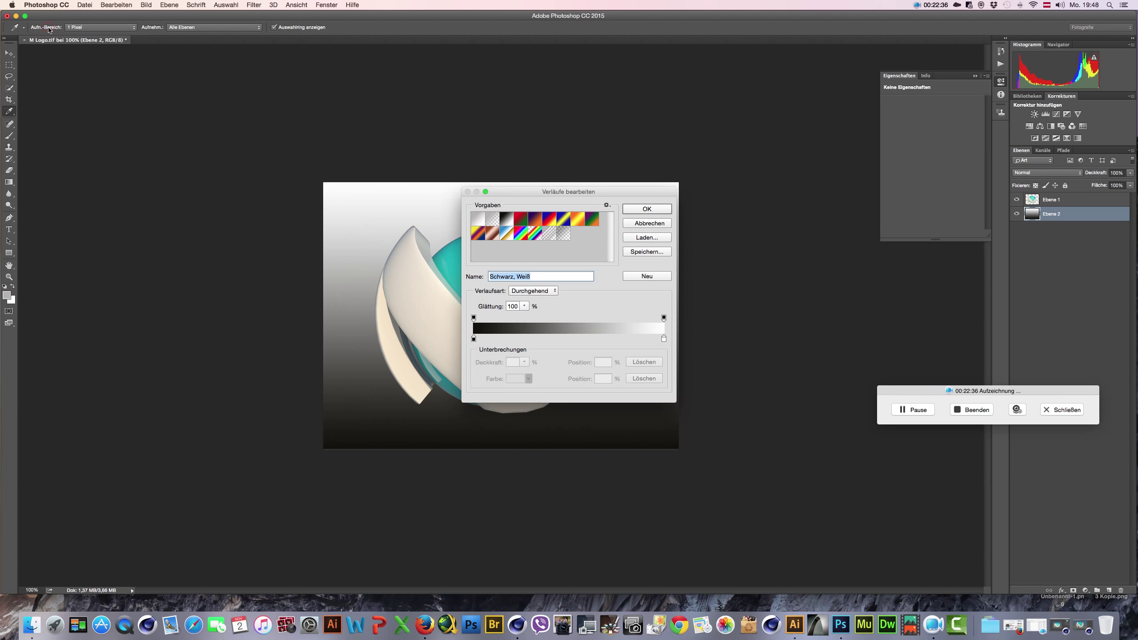
Step: Move the Gradient Editor aside and keep the gradient type Solid after trying Noise
{"action": "left_click_drag", "start_coordinate": [564, 191], "coordinate": [779, 253]}
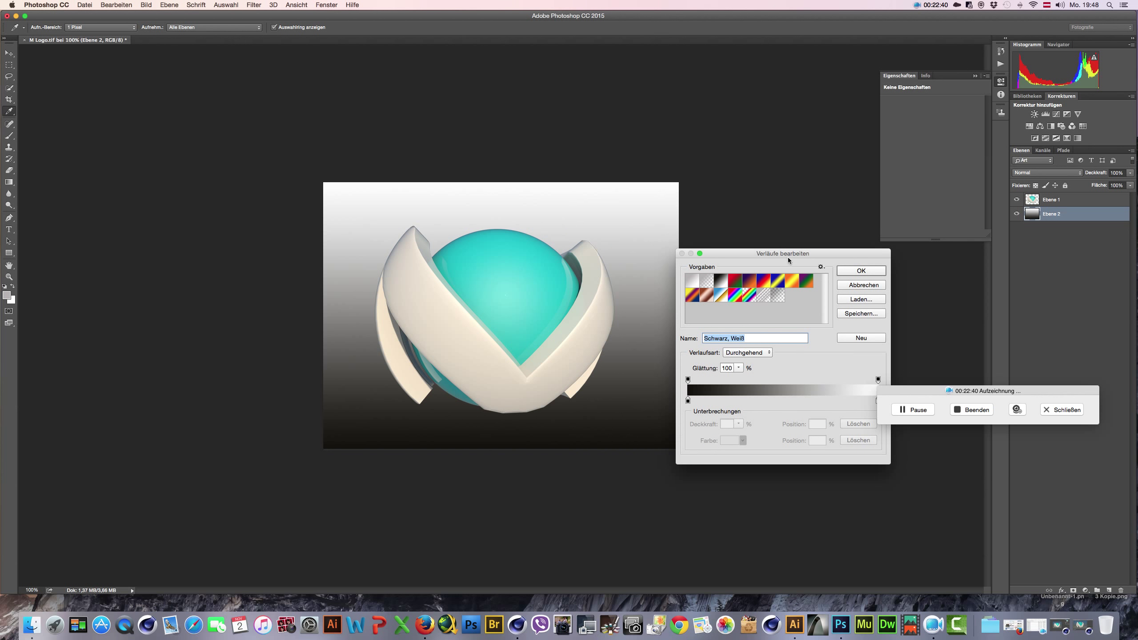
{"action": "left_click_drag", "start_coordinate": [789, 254], "coordinate": [737, 252]}
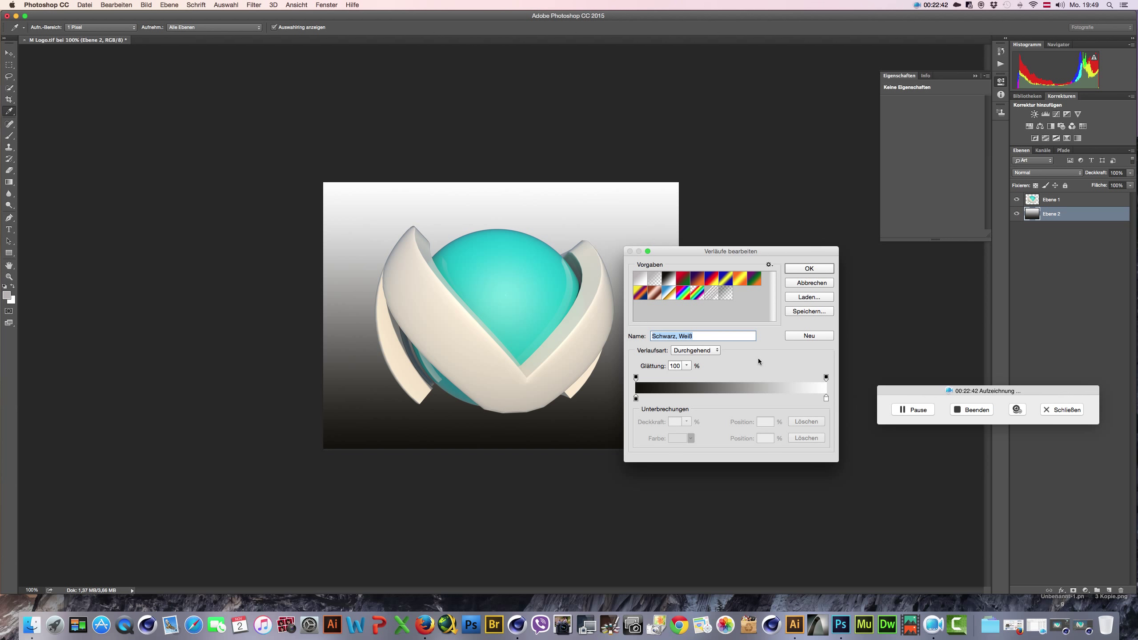
{"action": "left_click", "coordinate": [717, 355]}
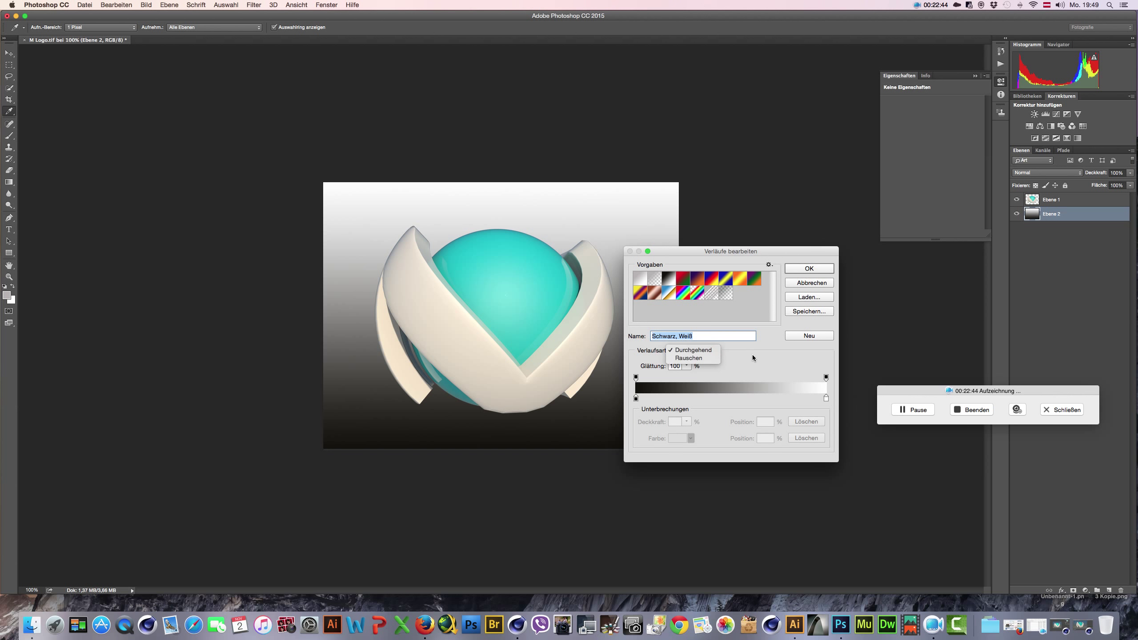
{"action": "left_click", "coordinate": [711, 359]}
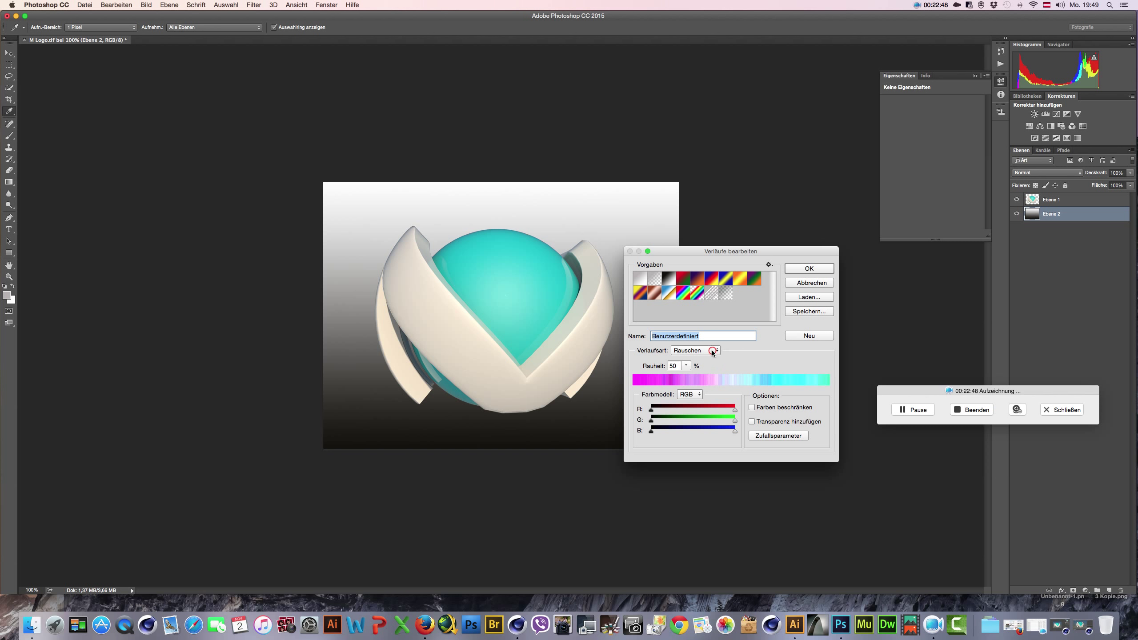
{"action": "left_click", "coordinate": [713, 352]}
{"action": "left_click", "coordinate": [711, 343]}
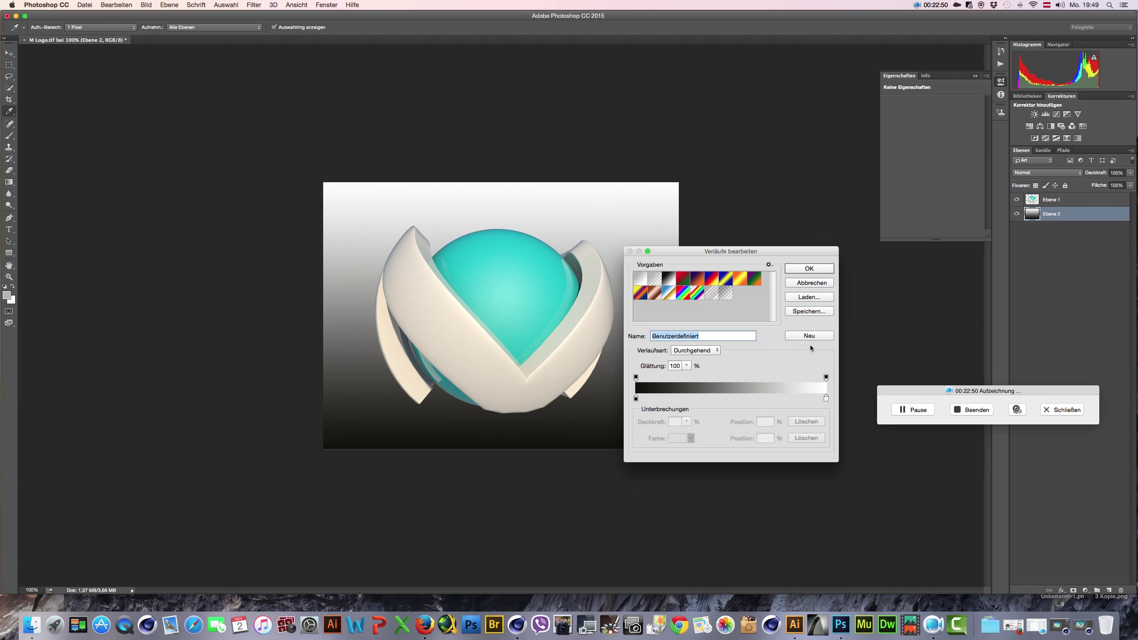
Step: Change the gradient's black start stop to light grey and confirm the gradient
{"action": "left_click", "coordinate": [636, 399]}
{"action": "left_click", "coordinate": [691, 439]}
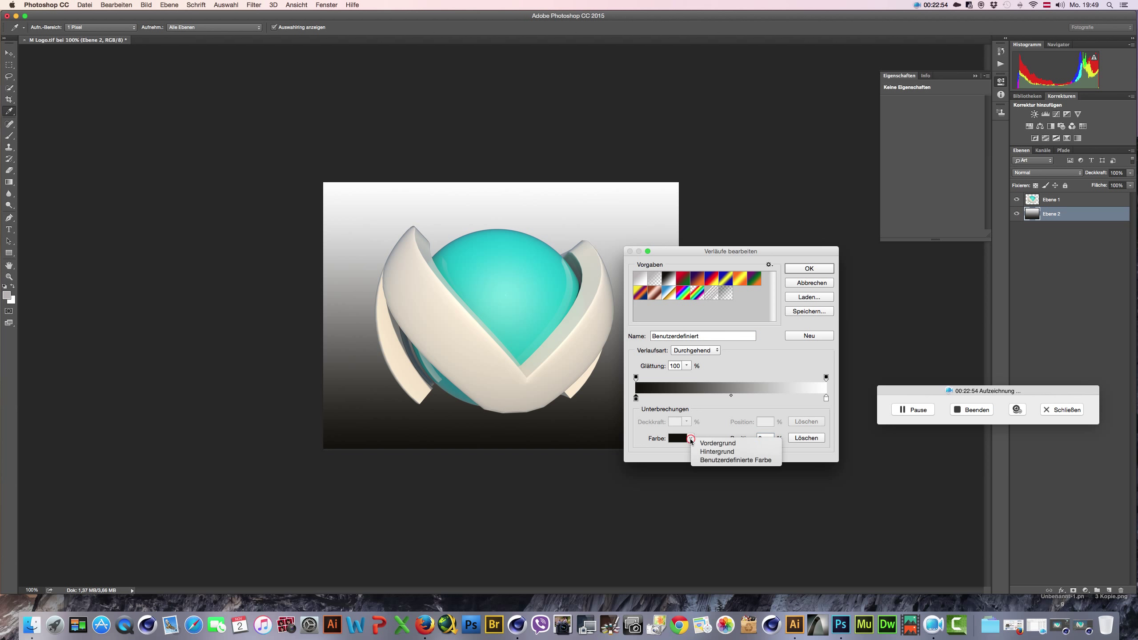
{"action": "left_click", "coordinate": [636, 399]}
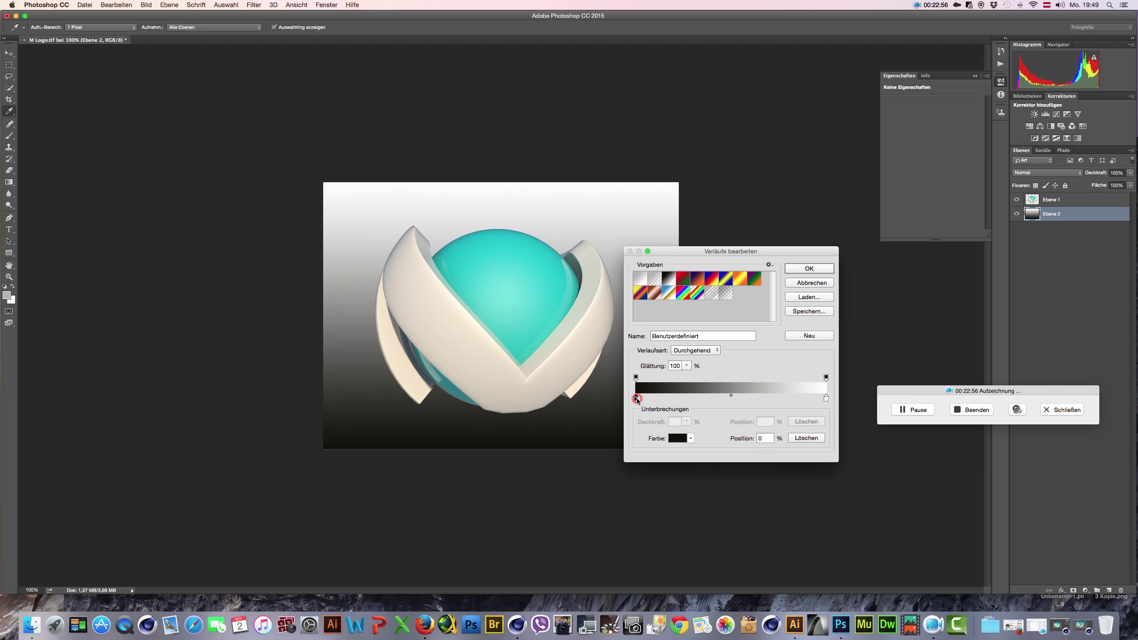
{"action": "left_click", "coordinate": [637, 398]}
{"action": "double_click", "coordinate": [636, 399]}
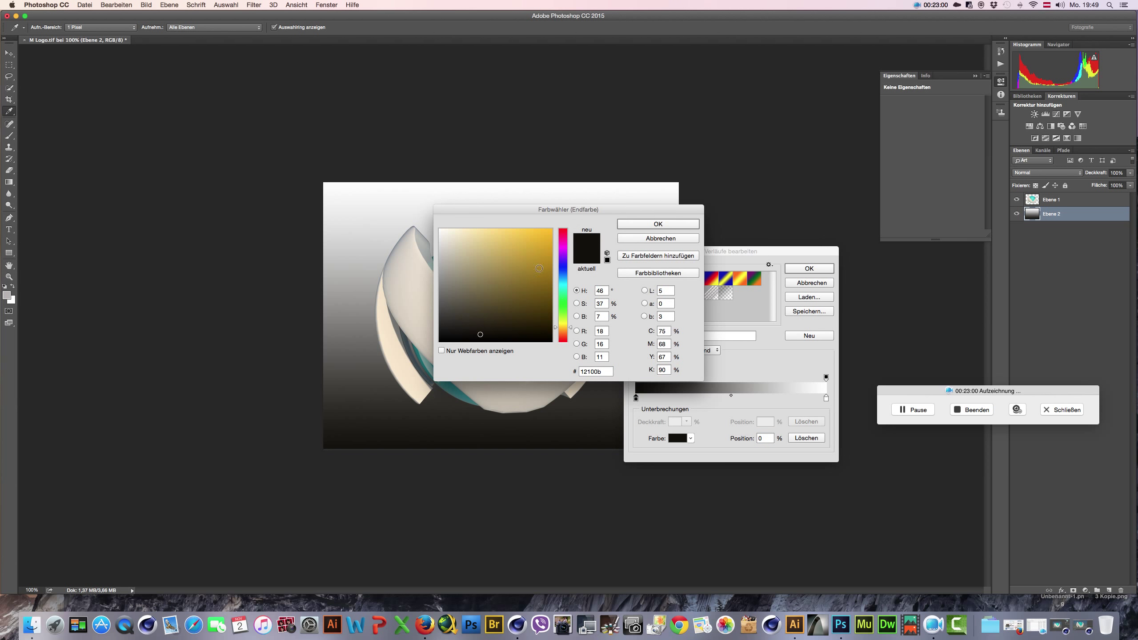
{"action": "left_click", "coordinate": [442, 255]}
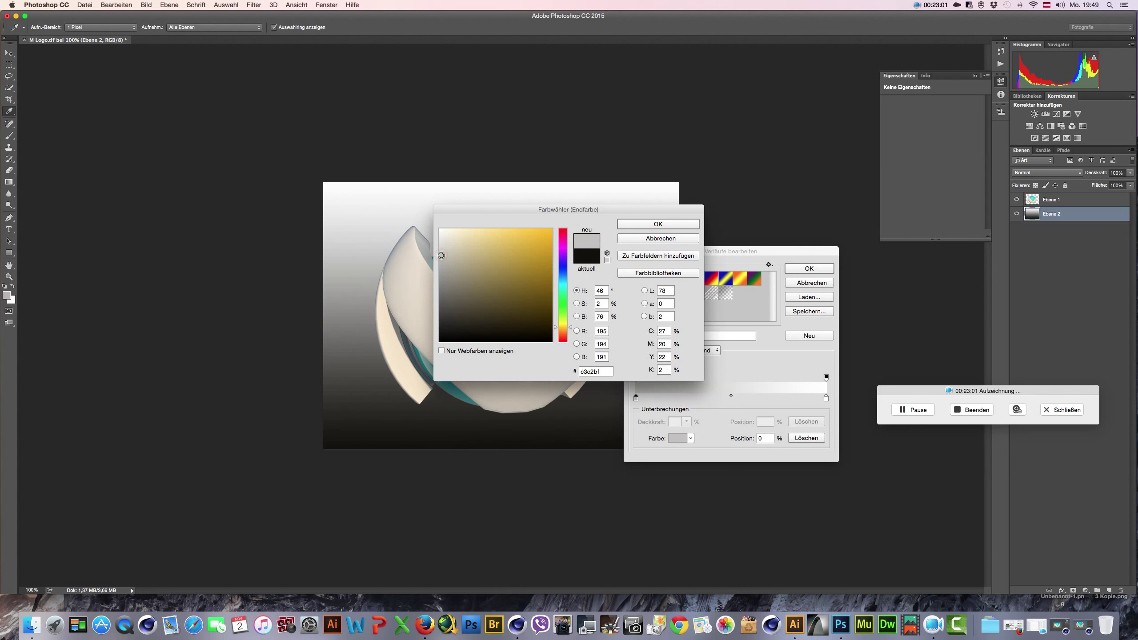
{"action": "left_click", "coordinate": [662, 227]}
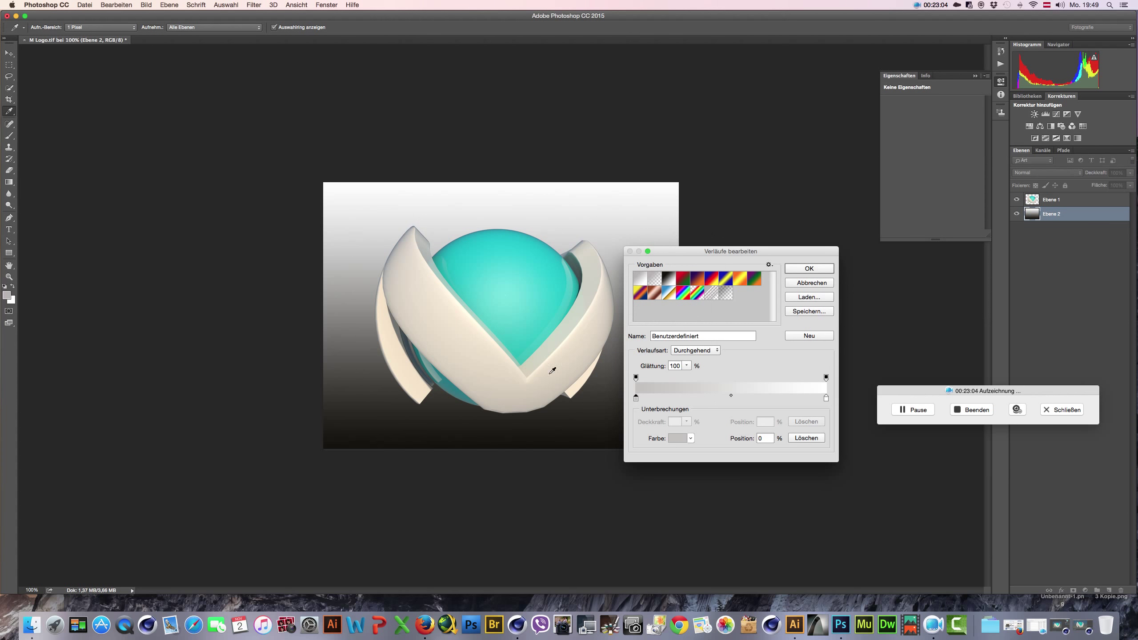
{"action": "left_click", "coordinate": [806, 269]}
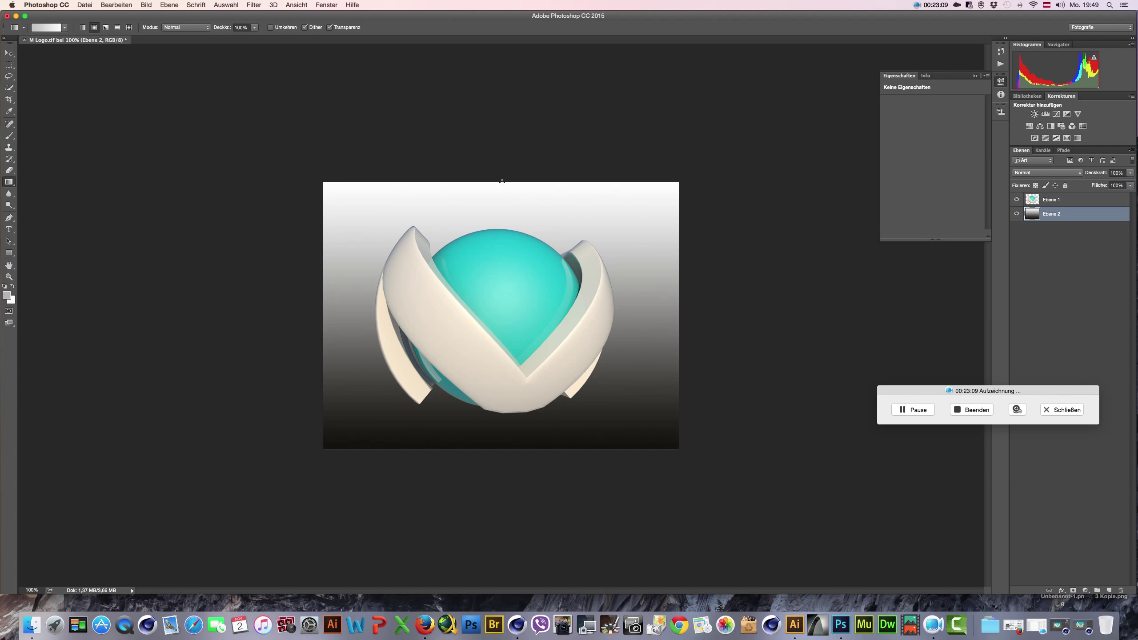
Step: Redraw the backdrop as a vertical light-grey-to-white gradient
{"action": "left_click_drag", "start_coordinate": [502, 182], "coordinate": [484, 457], "text": "shift"}
{"action": "mouse_move", "coordinate": [476, 180]}
{"action": "left_mouse_down"}
{"action": "mouse_move", "coordinate": [476, 454]}
{"action": "mouse_move", "coordinate": [511, 189]}
{"action": "mouse_move", "coordinate": [502, 403]}
{"action": "left_mouse_up"}
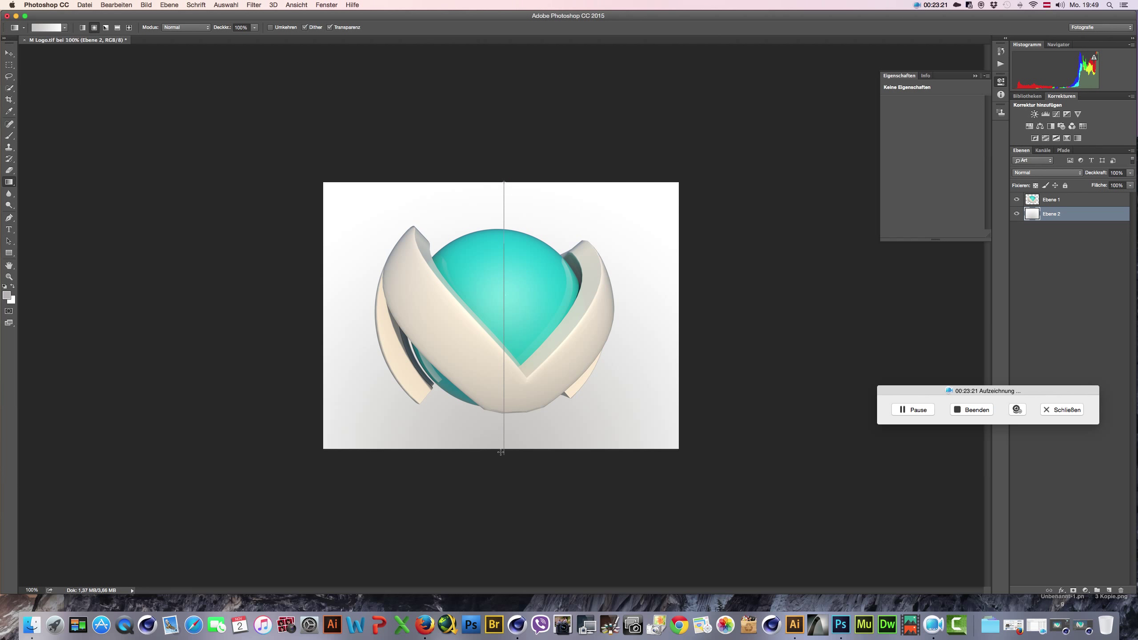
{"action": "left_click_drag", "start_coordinate": [501, 452], "coordinate": [499, 450]}
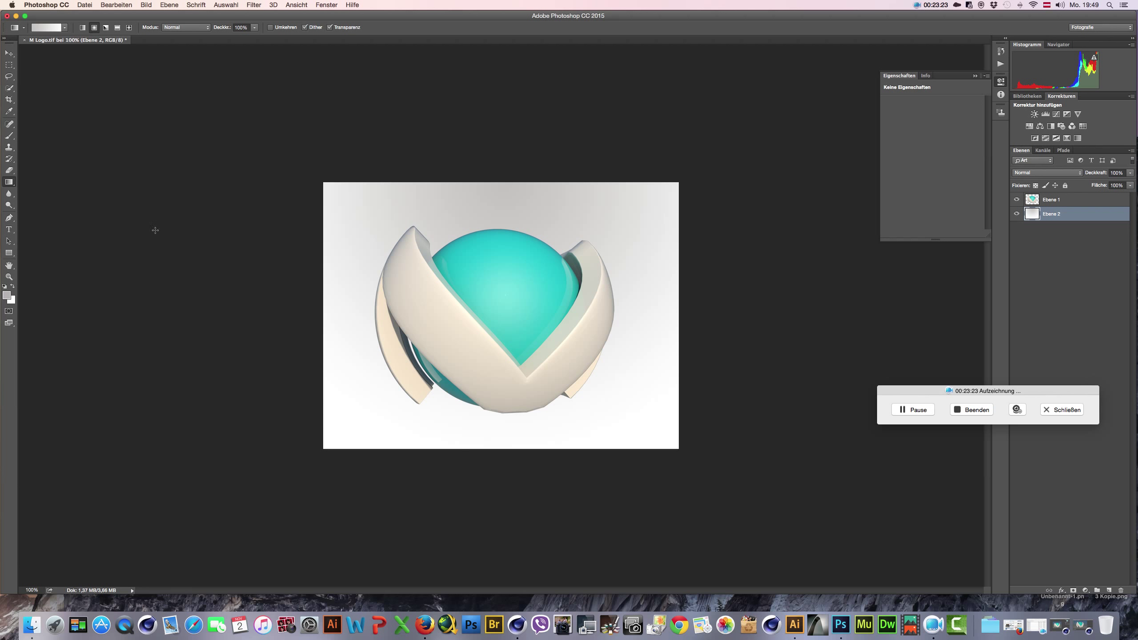
Step: Move the sphere logo layer slightly to the right
{"action": "left_click", "coordinate": [9, 53]}
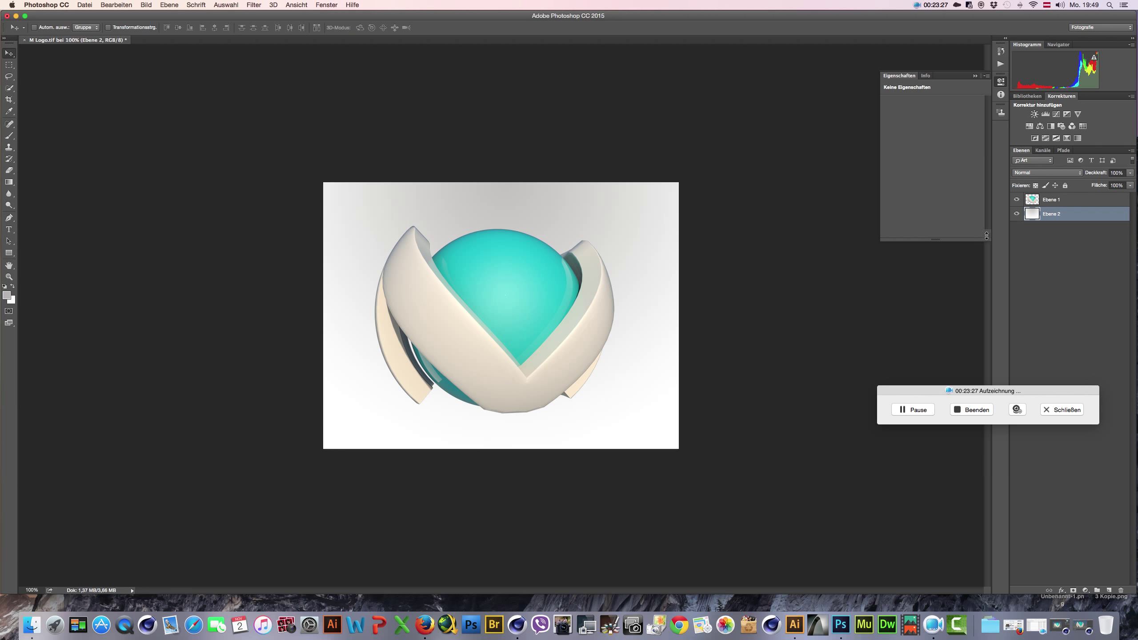
{"action": "left_click", "coordinate": [1030, 202]}
{"action": "mouse_move", "coordinate": [540, 296]}
{"action": "left_mouse_down"}
{"action": "mouse_move", "coordinate": [571, 280]}
{"action": "mouse_move", "coordinate": [484, 293]}
{"action": "mouse_move", "coordinate": [539, 294]}
{"action": "left_mouse_up"}
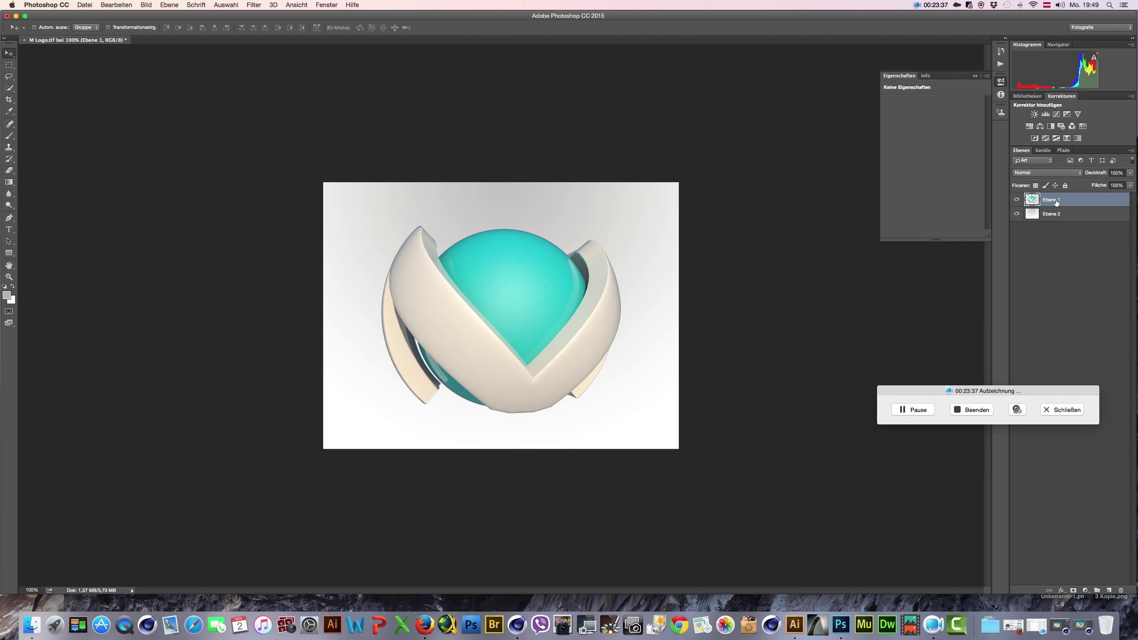
Step: Add a Curves adjustment layer, raising highlights and lowering shadows into an S-curve
{"action": "left_click", "coordinate": [1056, 114]}
{"action": "left_click_drag", "start_coordinate": [965, 136], "coordinate": [953, 135]}
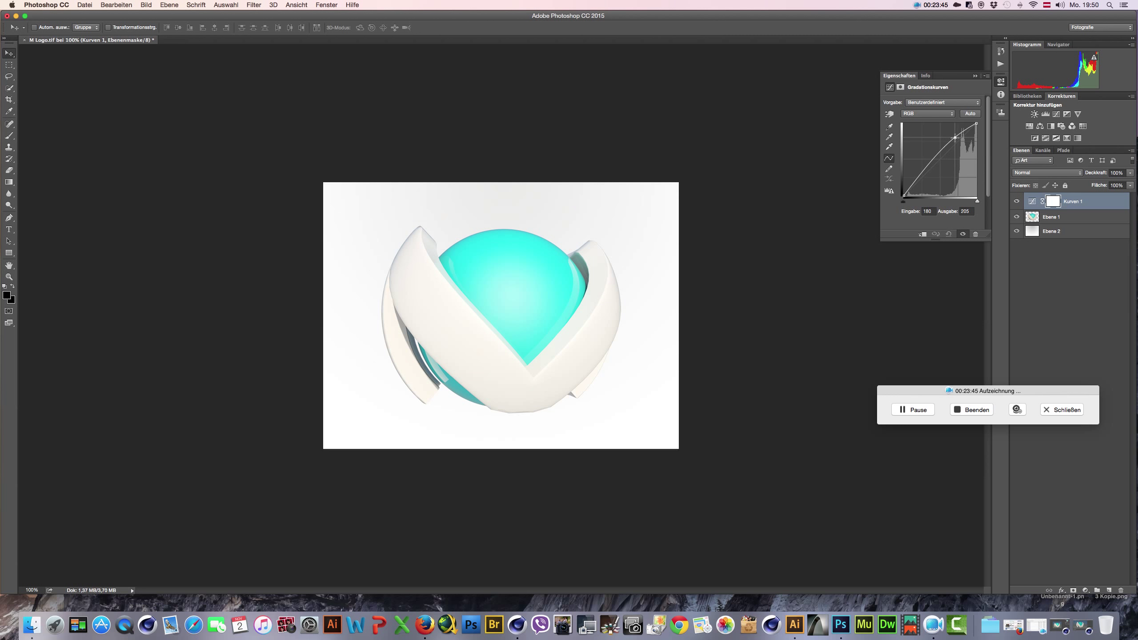
{"action": "left_click_drag", "start_coordinate": [954, 134], "coordinate": [955, 135]}
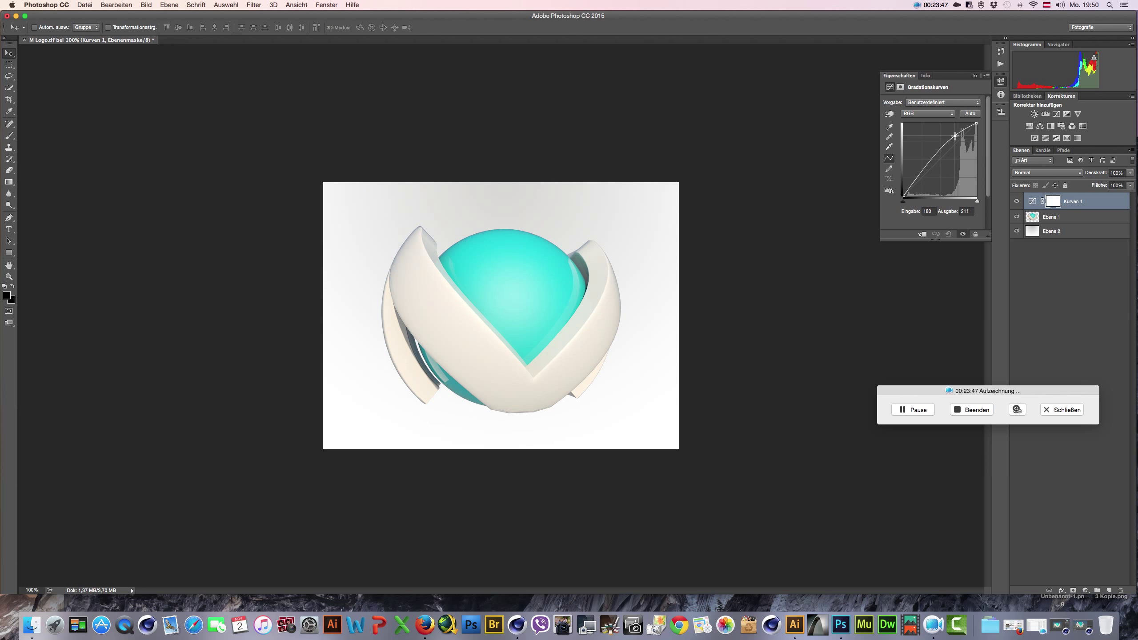
{"action": "left_click_drag", "start_coordinate": [922, 175], "coordinate": [924, 182]}
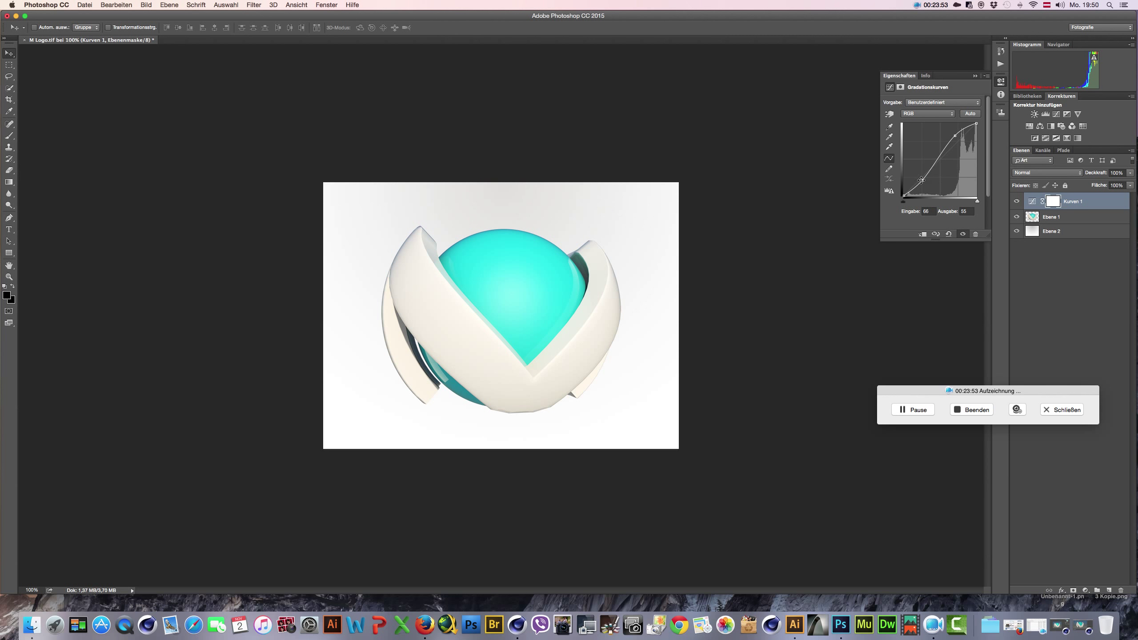
{"action": "left_click_drag", "start_coordinate": [923, 180], "coordinate": [924, 181]}
{"action": "left_click", "coordinate": [8, 230]}
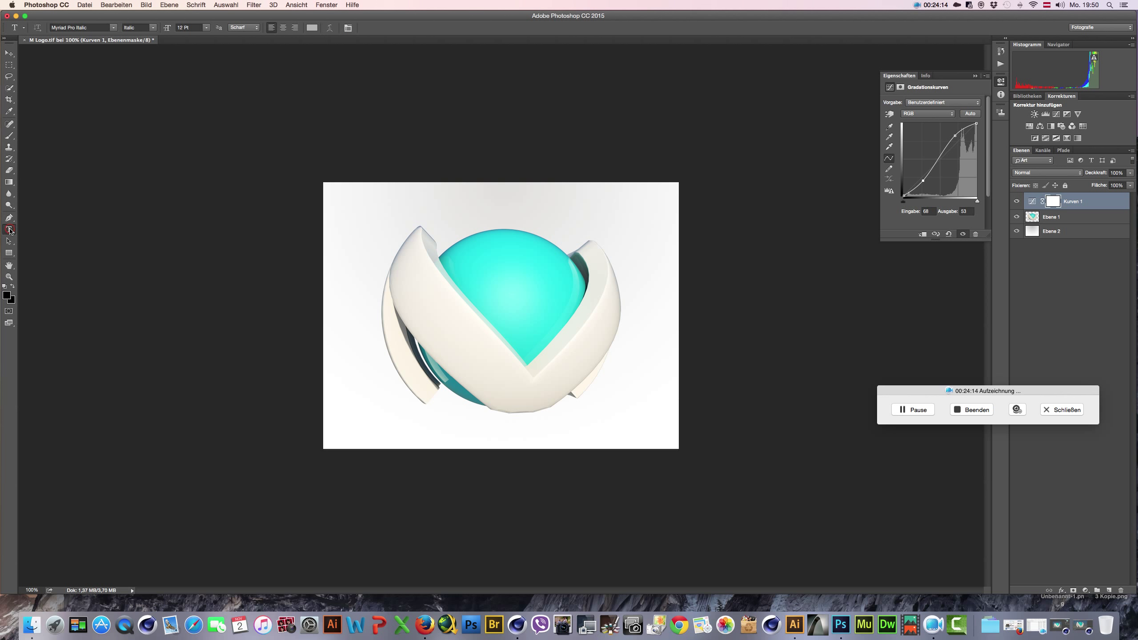
Step: Add a grey 'M Logo' text line near the bottom-right corner
{"action": "left_click", "coordinate": [601, 436]}
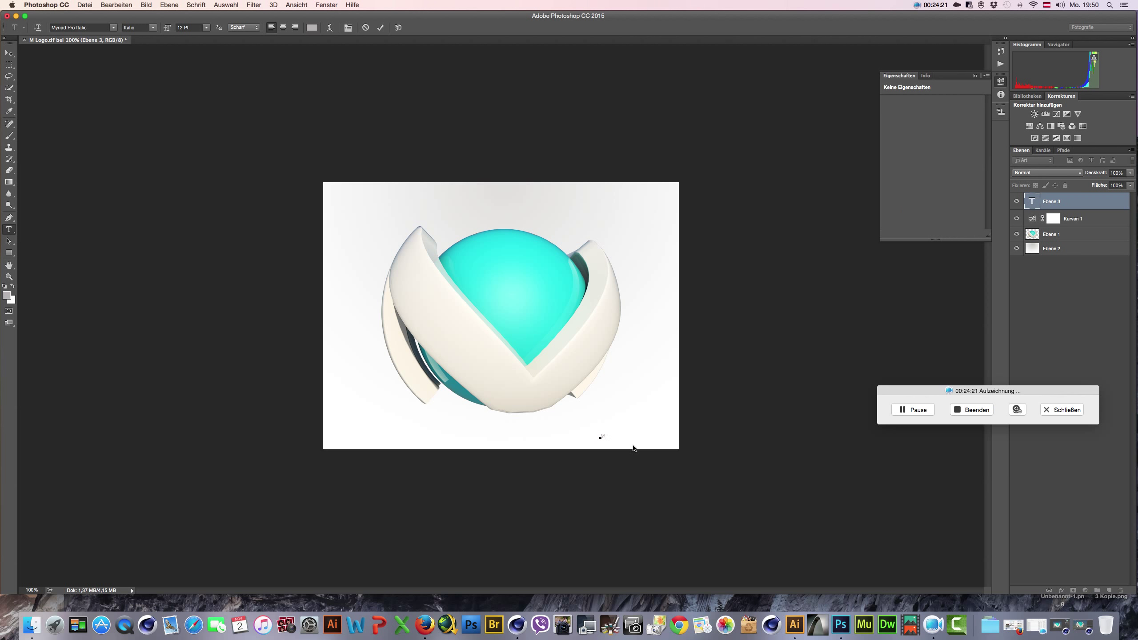
{"action": "type", "text": "Logo"}
{"action": "left_click", "coordinate": [9, 53]}
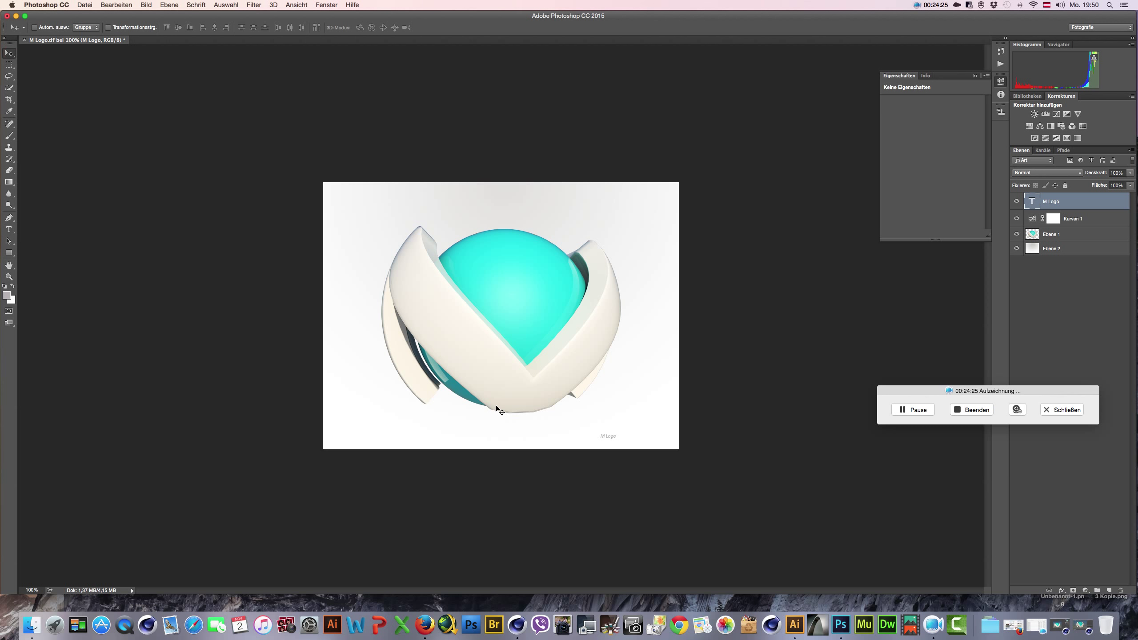
Step: Scale the 'M Logo' text up to about three times its size
{"action": "key", "text": "super+t"}
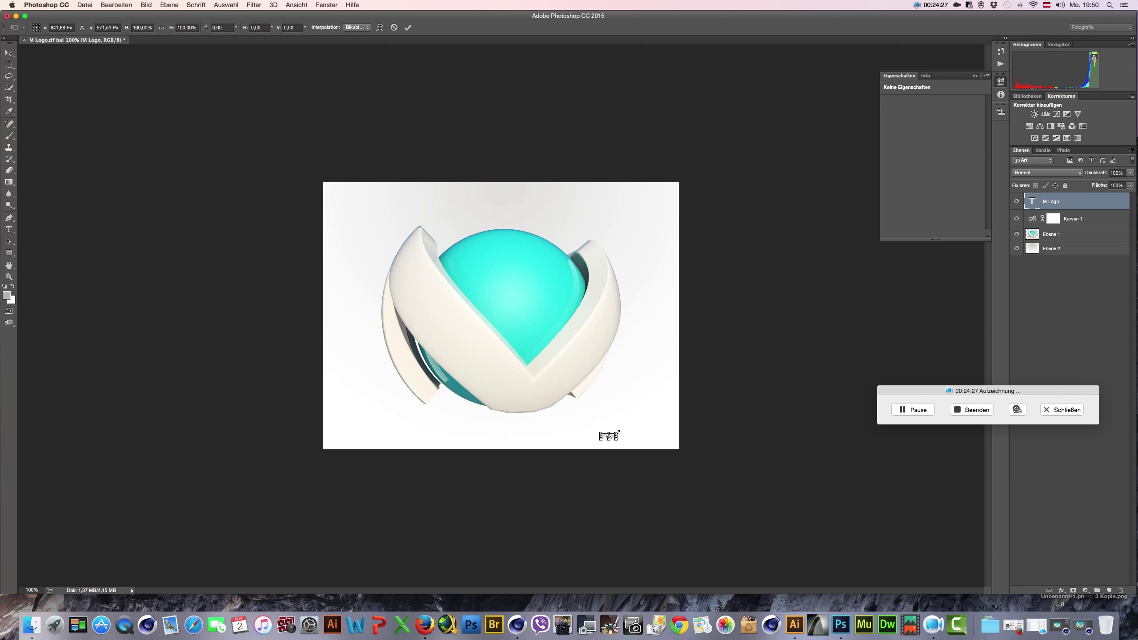
{"action": "left_click_drag", "start_coordinate": [619, 433], "coordinate": [647, 418], "text": "shift"}
{"action": "key", "text": "v"}
{"action": "left_click", "coordinate": [655, 198]}
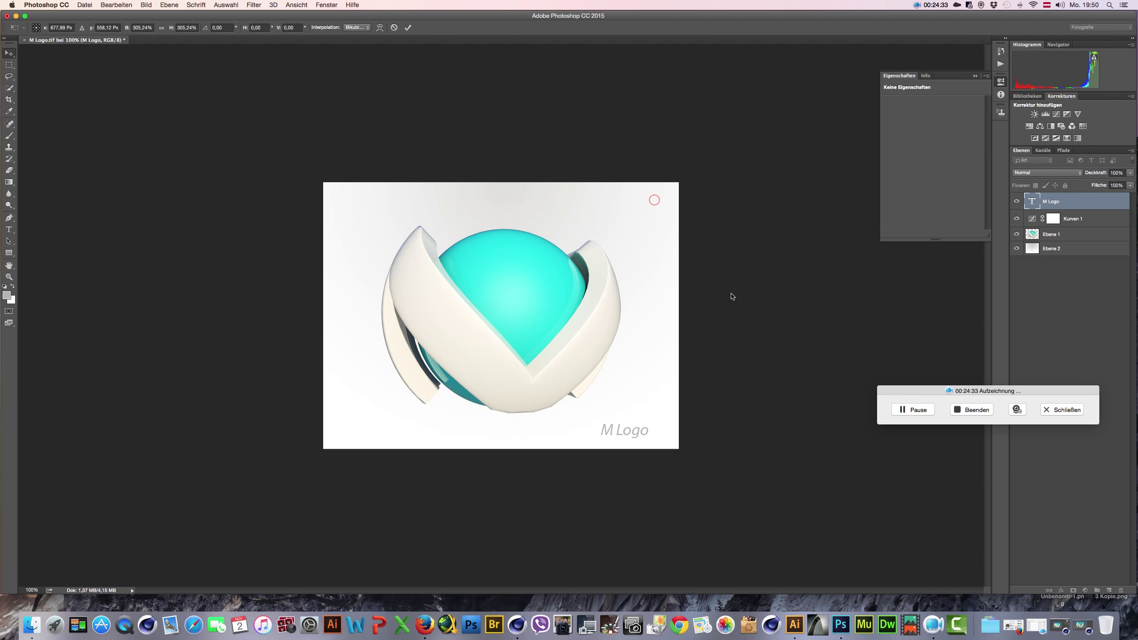